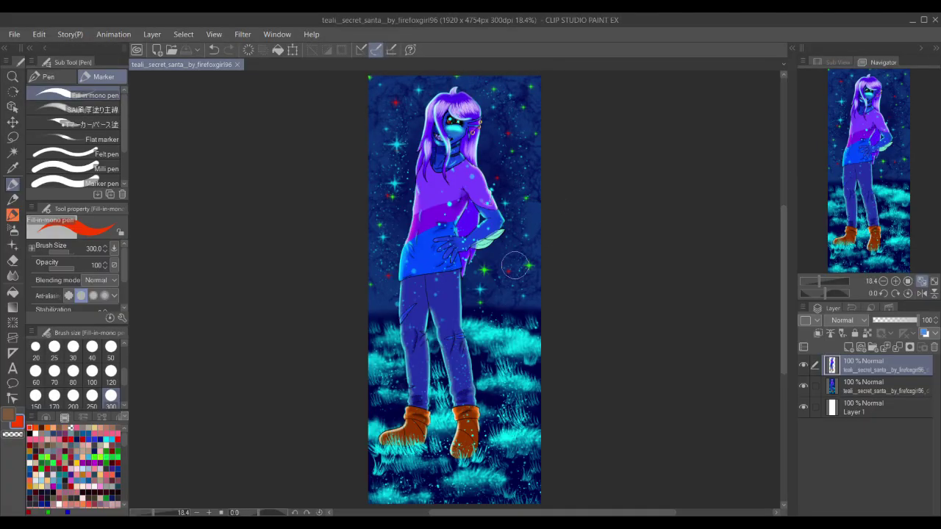
# Step: Extend the canvas on its left side, making it 2176 px wide at the same height
pyautogui.moveTo(506, 280); pyautogui.dragTo(485, 279)
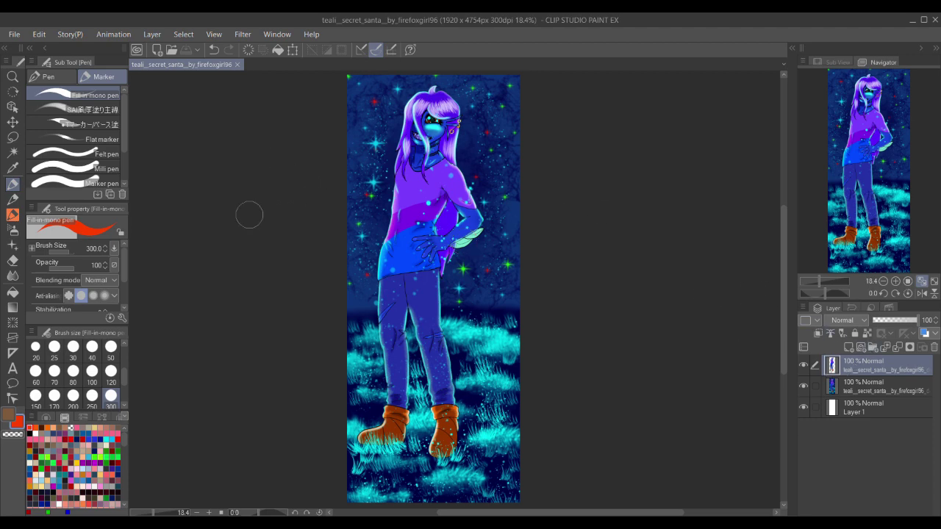
pyautogui.press('p')
pyautogui.click(96, 98)
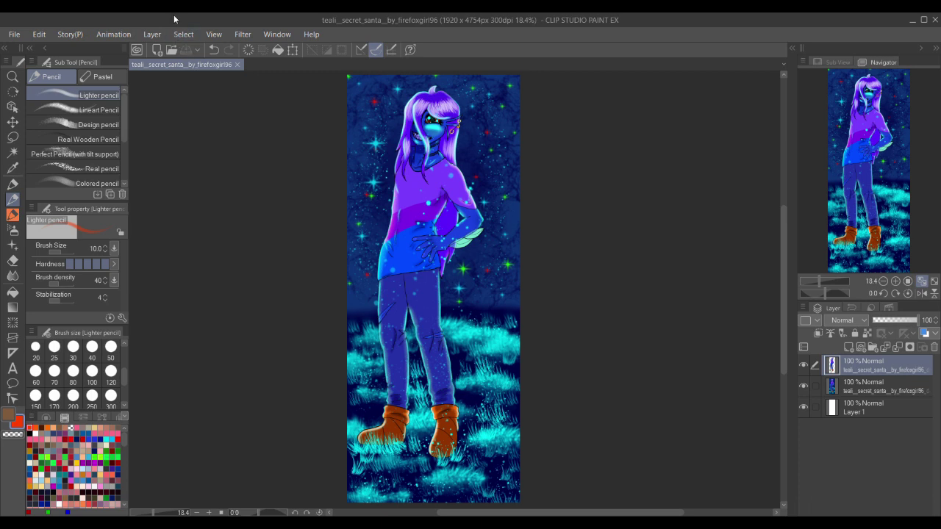
pyautogui.hotkey('ctrl', 't')
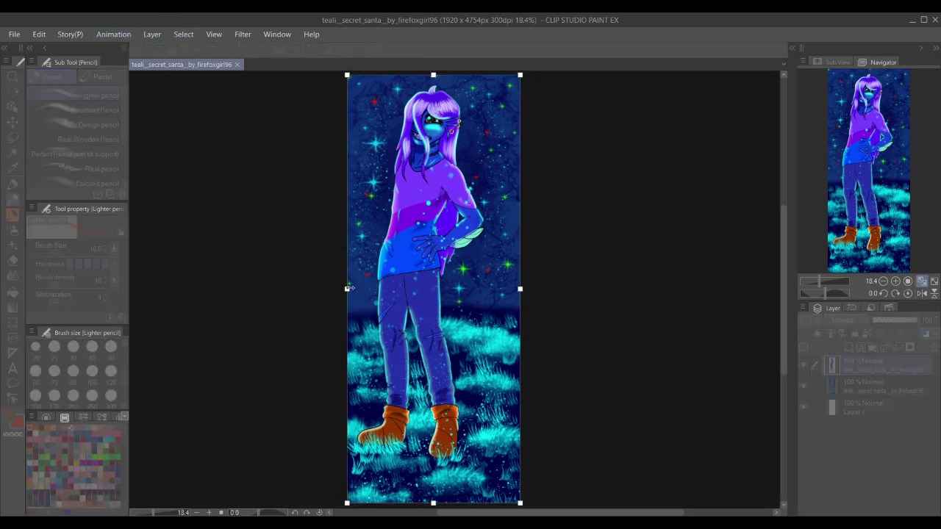
pyautogui.moveTo(346, 289); pyautogui.dragTo(323, 288)
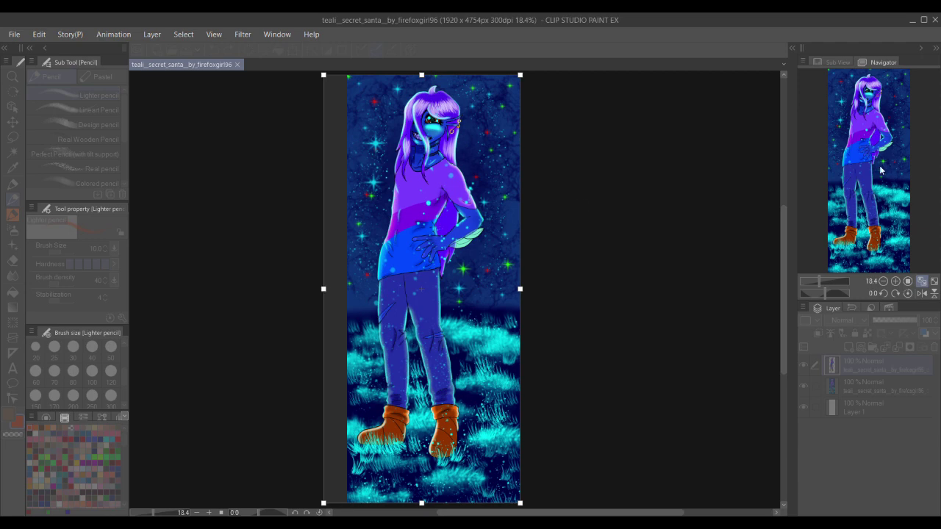
pyautogui.press('Return')
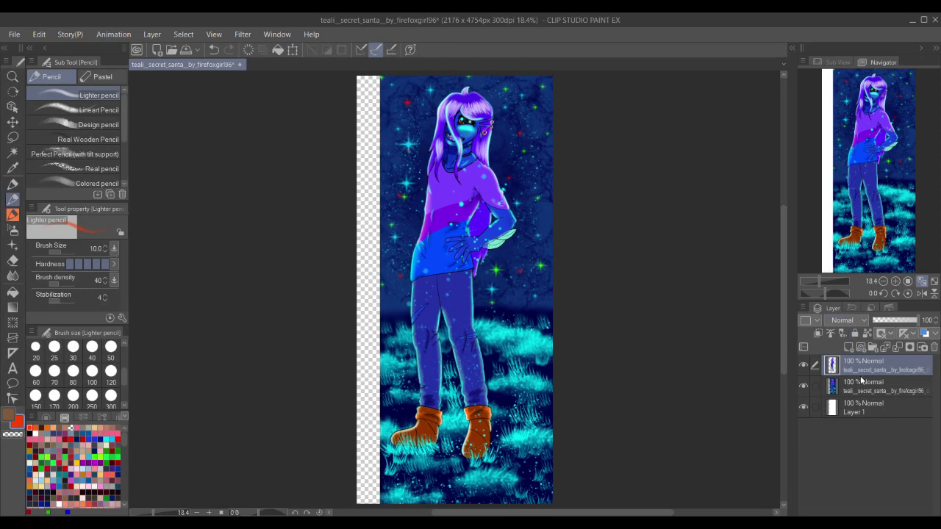
# Step: Fill the newly added empty strip on Layer 1 with white
pyautogui.click(864, 407)
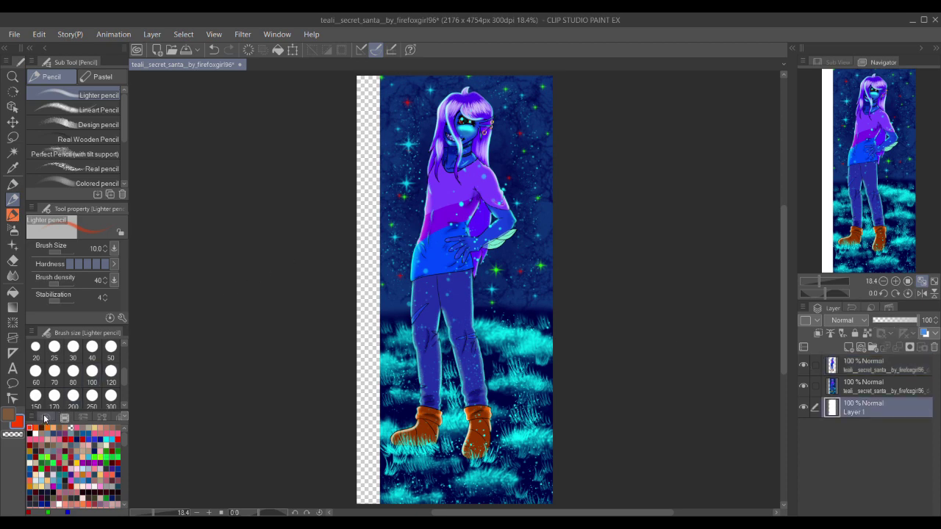
pyautogui.click(46, 418)
pyautogui.moveTo(75, 454); pyautogui.dragTo(55, 443)
pyautogui.press('g')
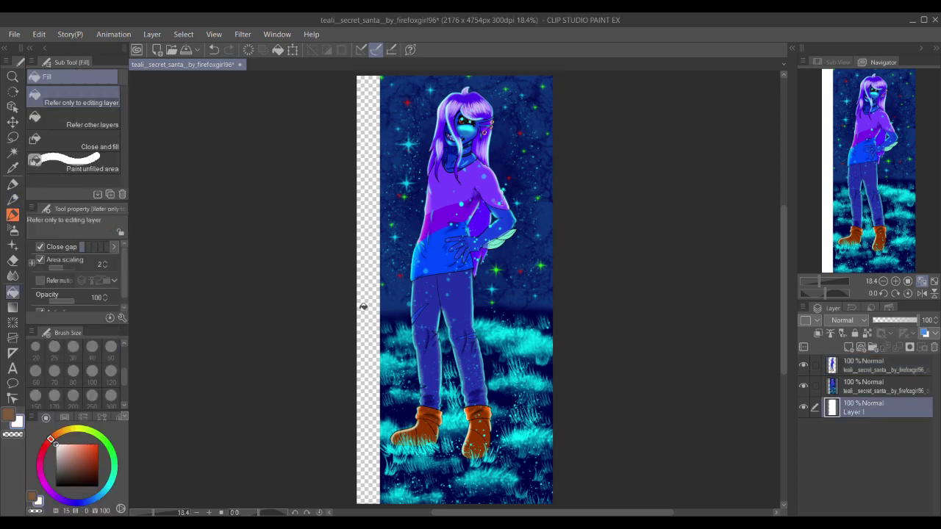
pyautogui.click(393, 383)
# Step: Stretch a narrow rectangular selection of the background layer's left edge over the added strip, and deselect it
pyautogui.click(880, 390)
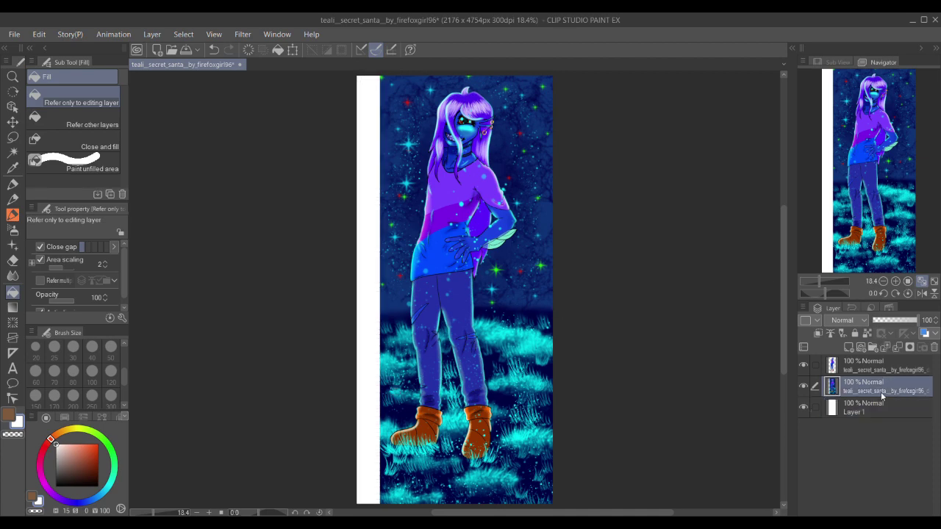
pyautogui.press('m')
pyautogui.moveTo(374, 184); pyautogui.dragTo(349, 211)
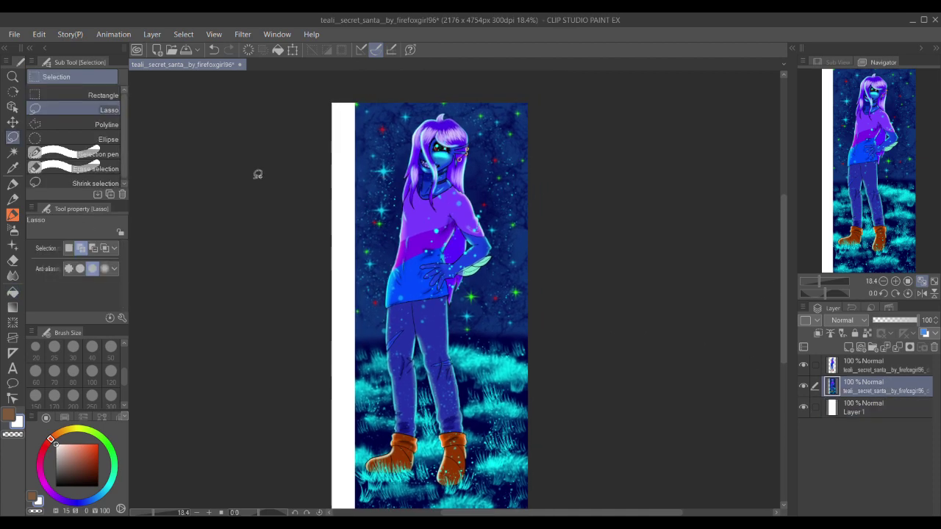
pyautogui.click(111, 94)
pyautogui.moveTo(328, 89); pyautogui.dragTo(362, 487)
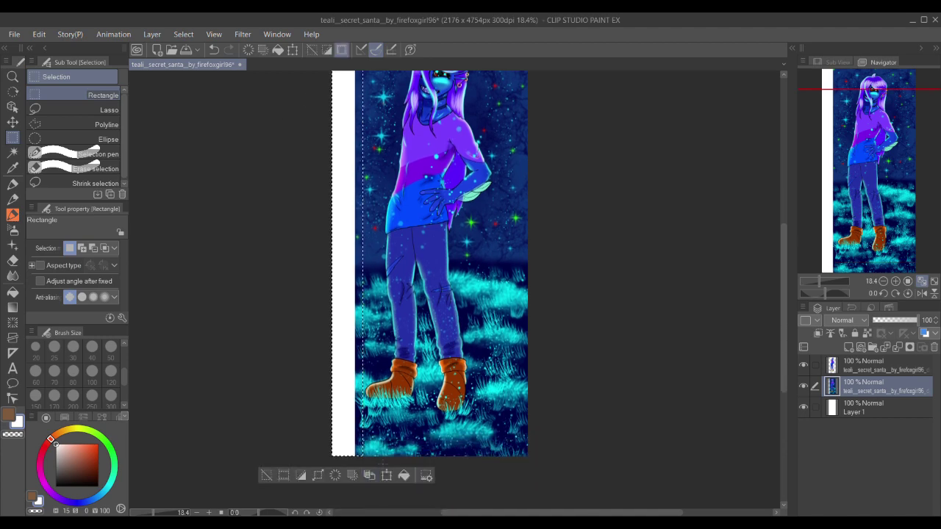
pyautogui.hotkey('ctrl', 't')
pyautogui.moveTo(331, 241); pyautogui.dragTo(232, 242)
pyautogui.moveTo(783, 288)
pyautogui.mouseDown()
pyautogui.moveTo(781, 271)
pyautogui.moveTo(781, 281)
pyautogui.mouseUp()
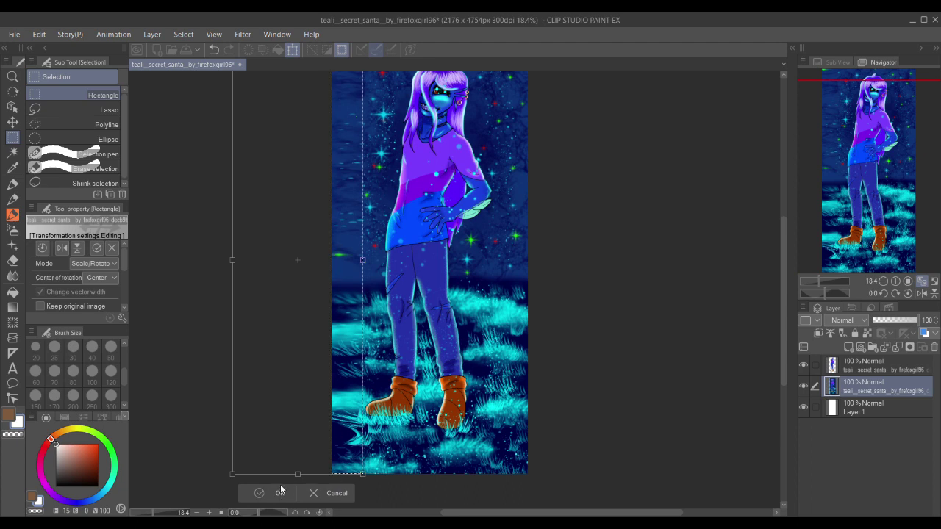
pyautogui.press('Return')
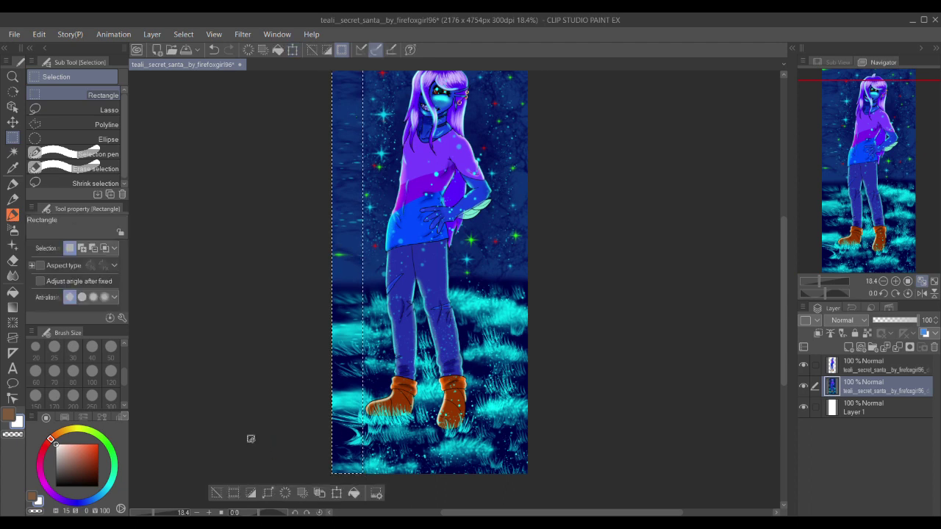
pyautogui.hotkey('ctrl', 'd')
# Step: Extend the canvas farther on its left side, making it 2388 px wide
pyautogui.moveTo(351, 286); pyautogui.dragTo(415, 307)
pyautogui.scroll(-1, 346, 305)
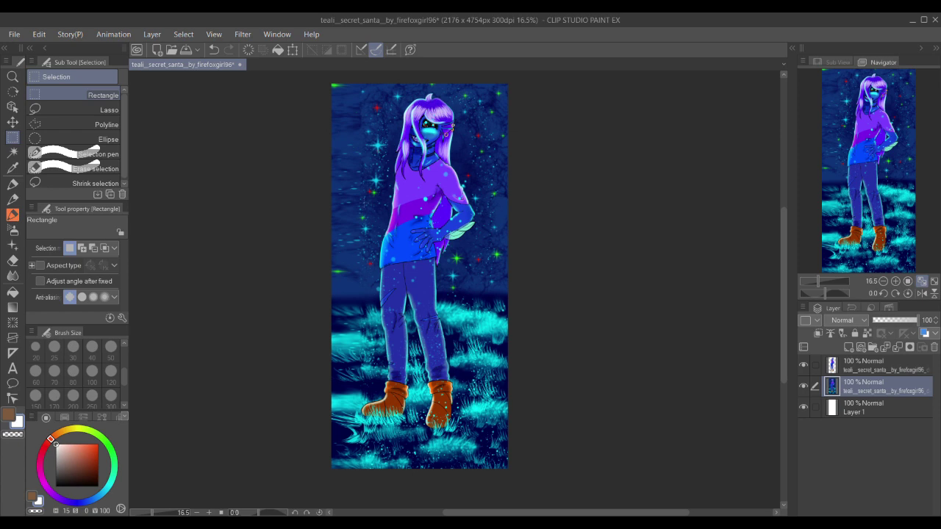
pyautogui.moveTo(368, 211); pyautogui.dragTo(379, 213)
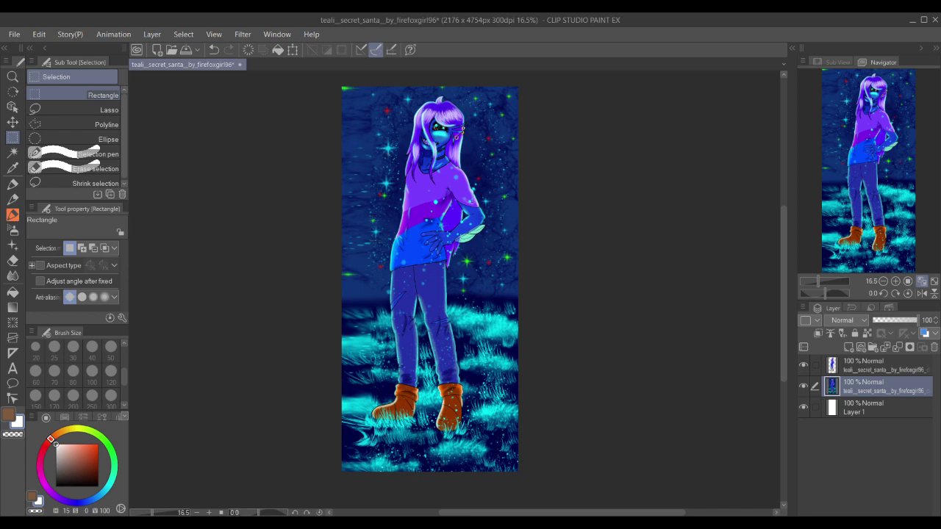
pyautogui.moveTo(357, 254); pyautogui.dragTo(387, 261)
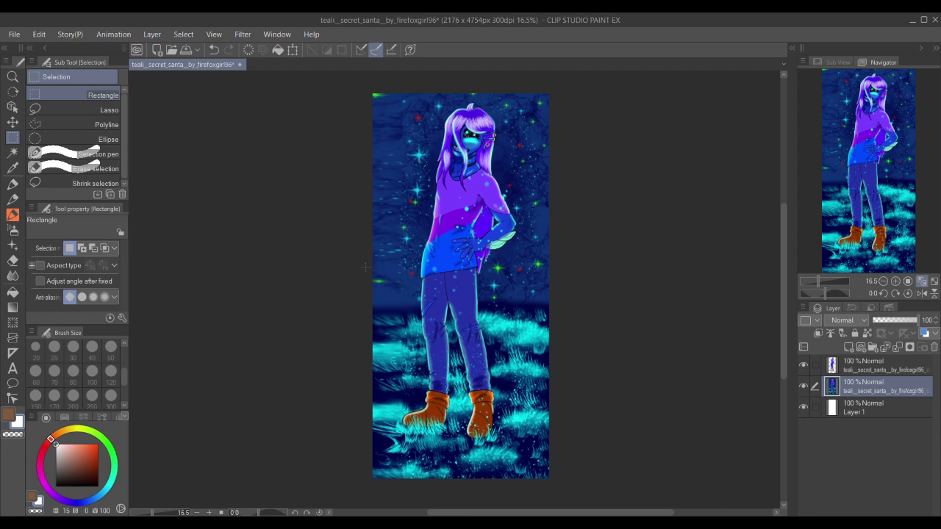
pyautogui.hotkey('ctrl', 't')
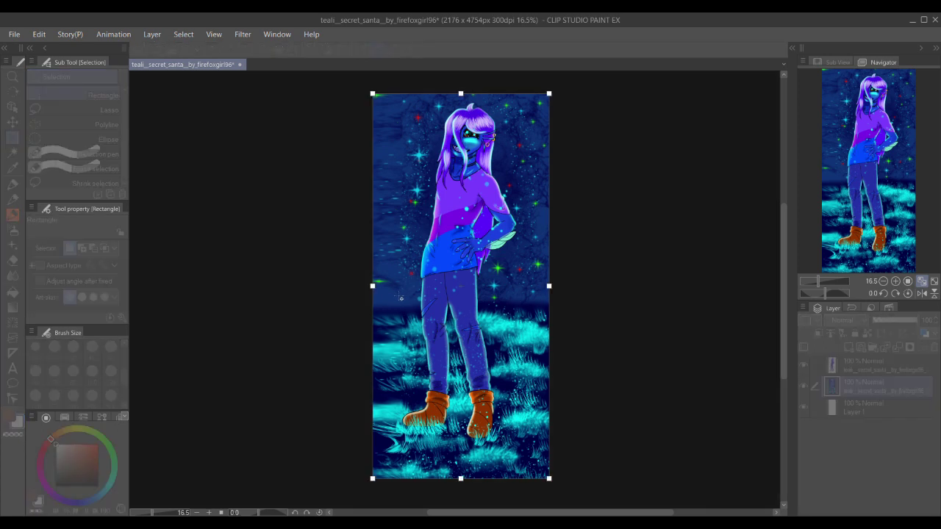
pyautogui.moveTo(372, 285); pyautogui.dragTo(356, 288)
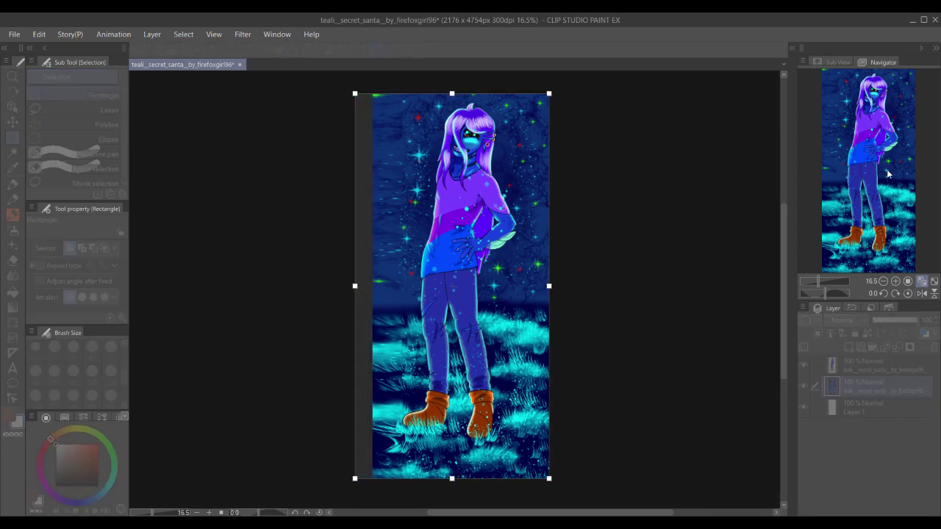
pyautogui.press('Escape')
pyautogui.hotkey('ctrl', 'z')
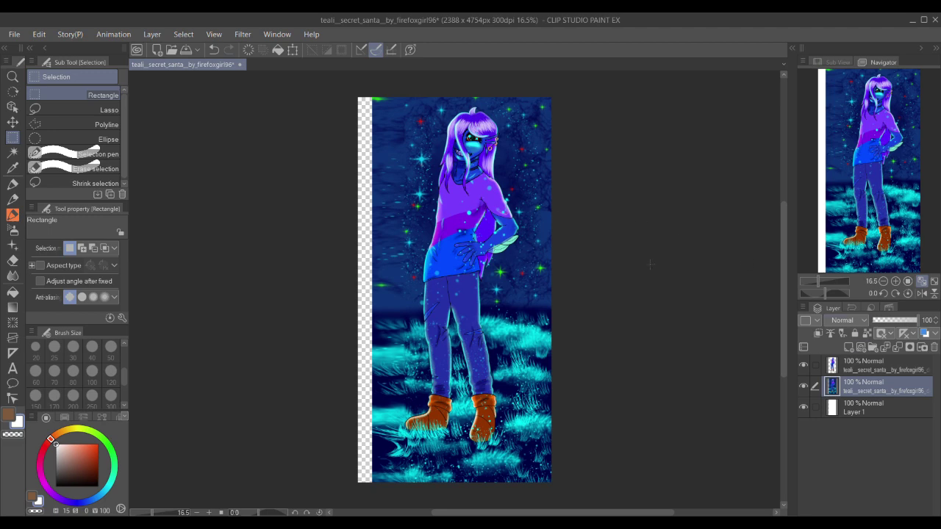
# Step: Select a full-height strip along the background's left edge and try stretching it across the whole empty area
pyautogui.moveTo(351, 95); pyautogui.dragTo(392, 483)
pyautogui.click(414, 500)
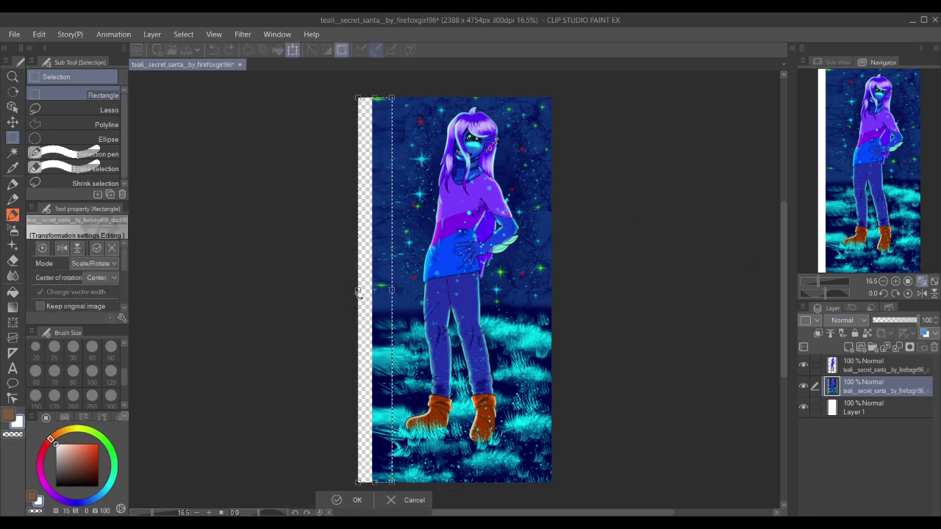
pyautogui.moveTo(360, 290); pyautogui.dragTo(299, 291)
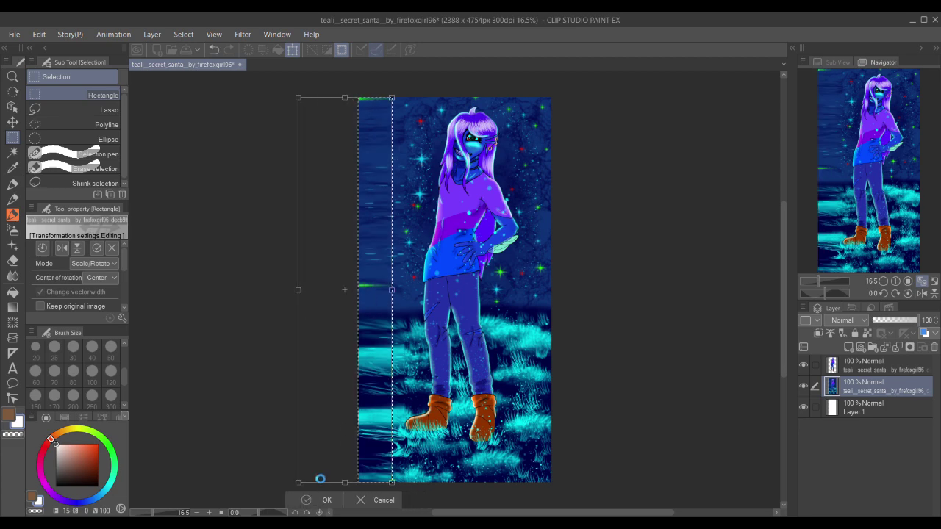
pyautogui.press('Return')
pyautogui.hotkey('ctrl', 'd')
pyautogui.moveTo(462, 231); pyautogui.dragTo(426, 250)
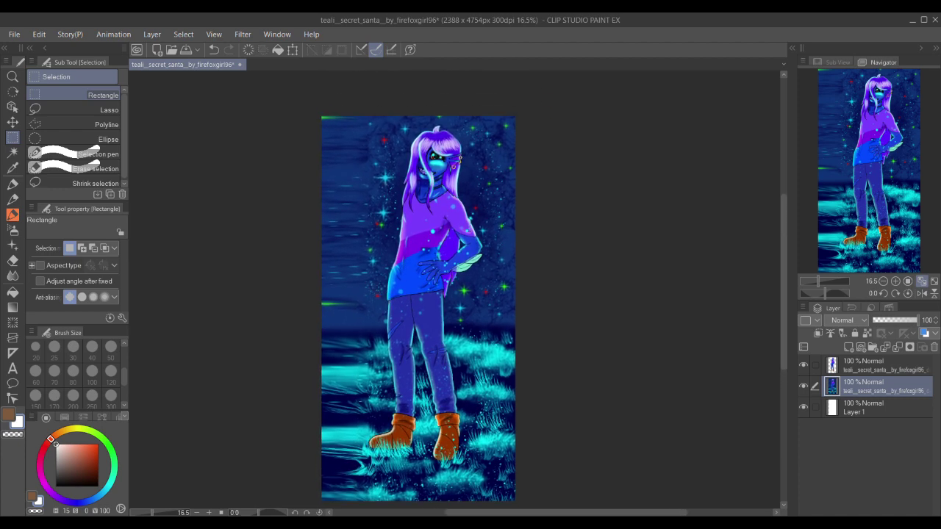
pyautogui.moveTo(375, 287); pyautogui.dragTo(372, 287)
pyautogui.moveTo(282, 500); pyautogui.dragTo(269, 485)
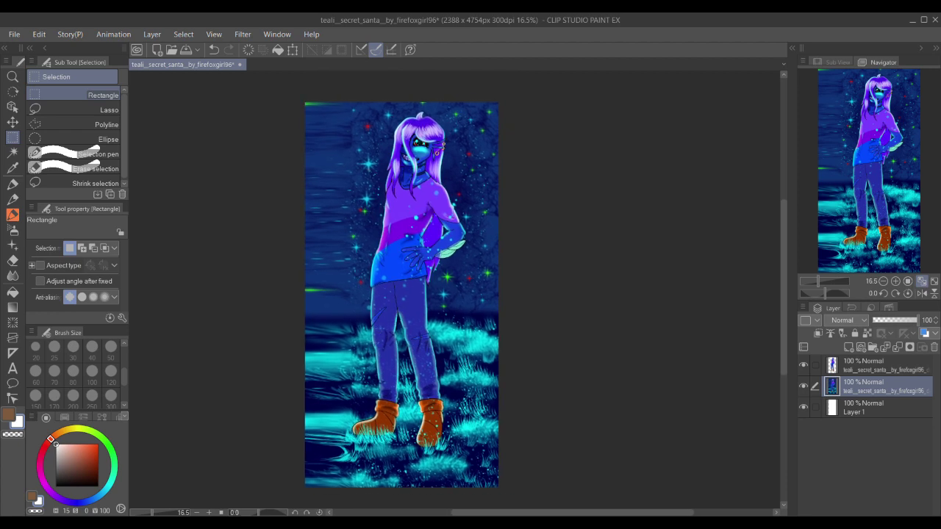
# Step: Undo the last stretch, extend the selected background strip only partway into the empty area, and deselect it
pyautogui.hotkey('ctrl', 'z')
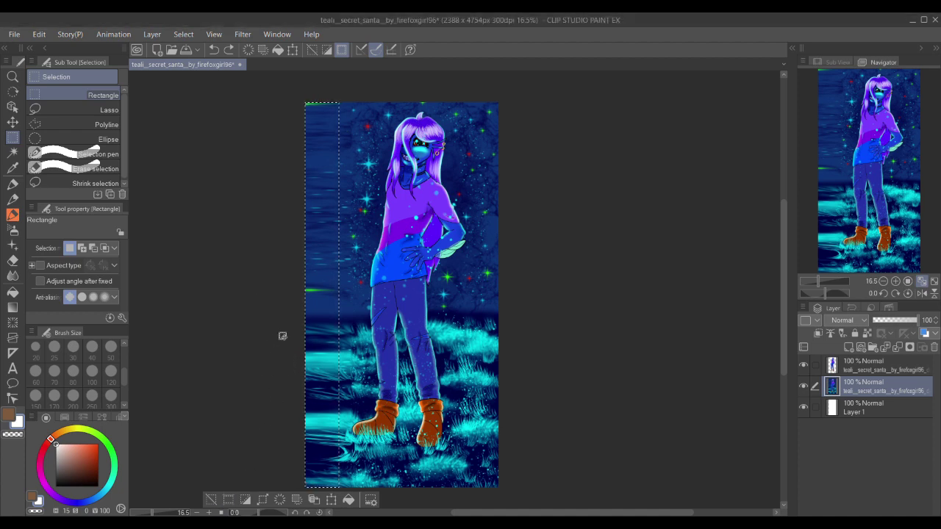
pyautogui.press('Delete')
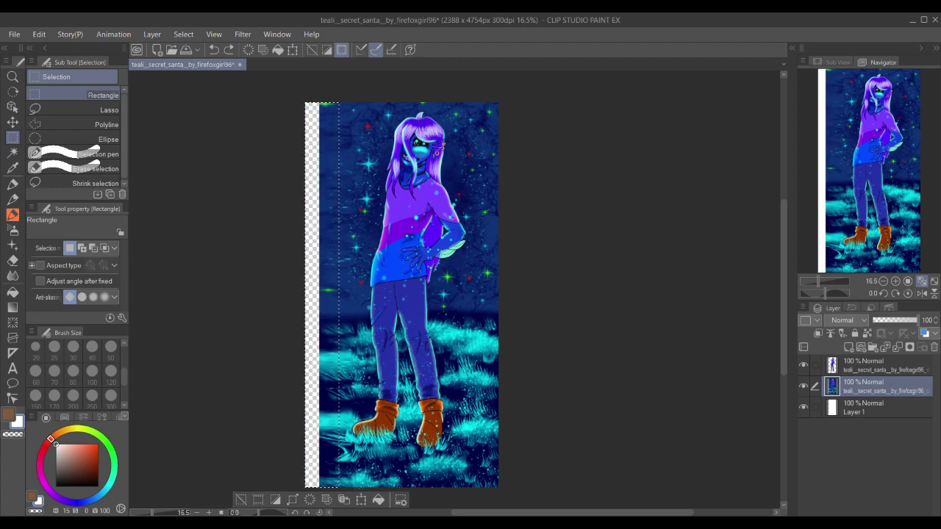
pyautogui.click(361, 500)
pyautogui.moveTo(305, 294); pyautogui.dragTo(293, 293)
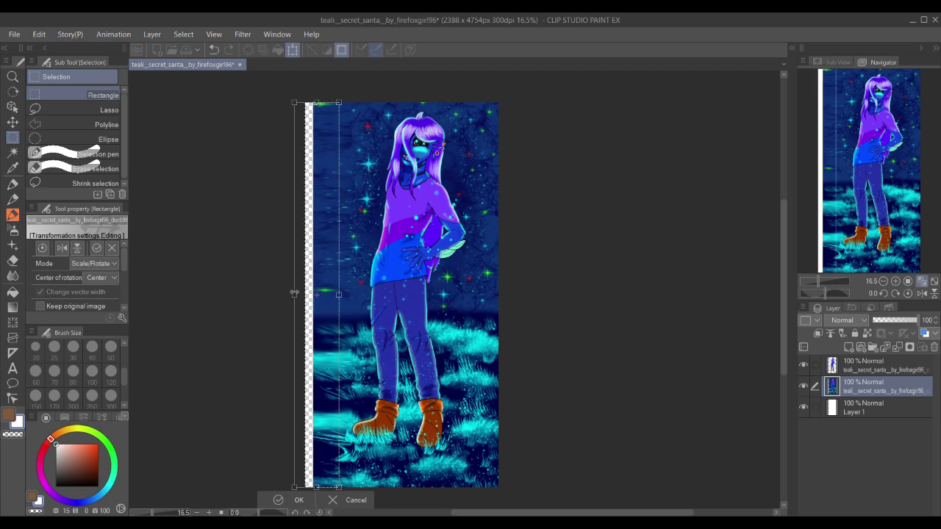
pyautogui.click(300, 501)
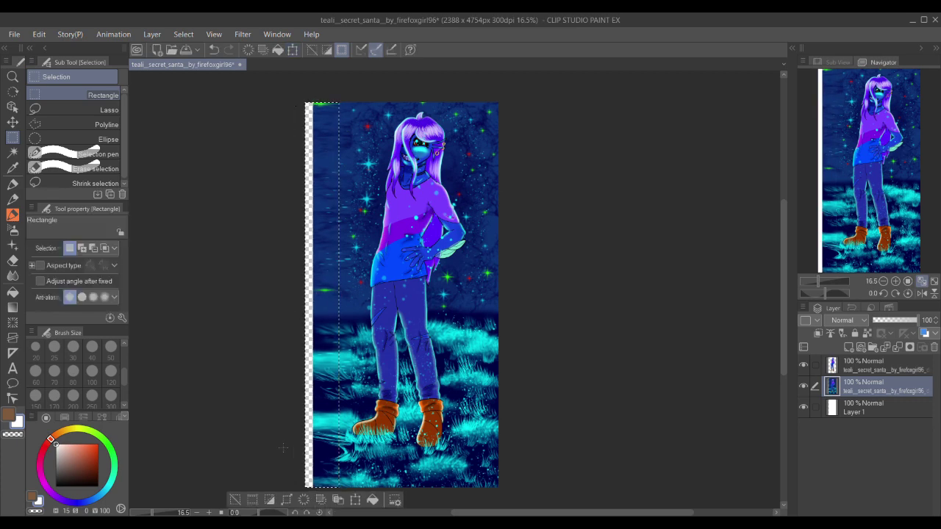
pyautogui.click(285, 440)
# Step: Crop the remaining empty strip off the canvas's left side, making the canvas 2291 px wide
pyautogui.moveTo(311, 344); pyautogui.dragTo(297, 310)
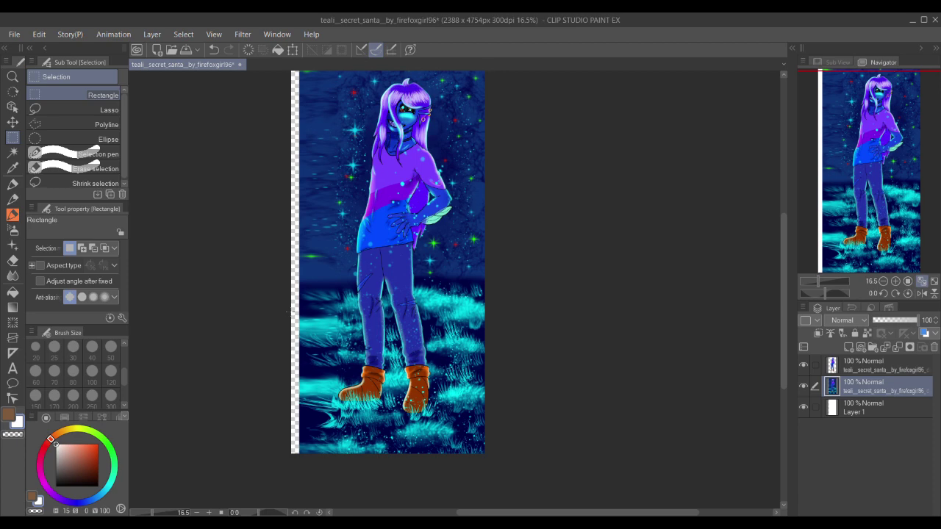
pyautogui.click(371, 523)
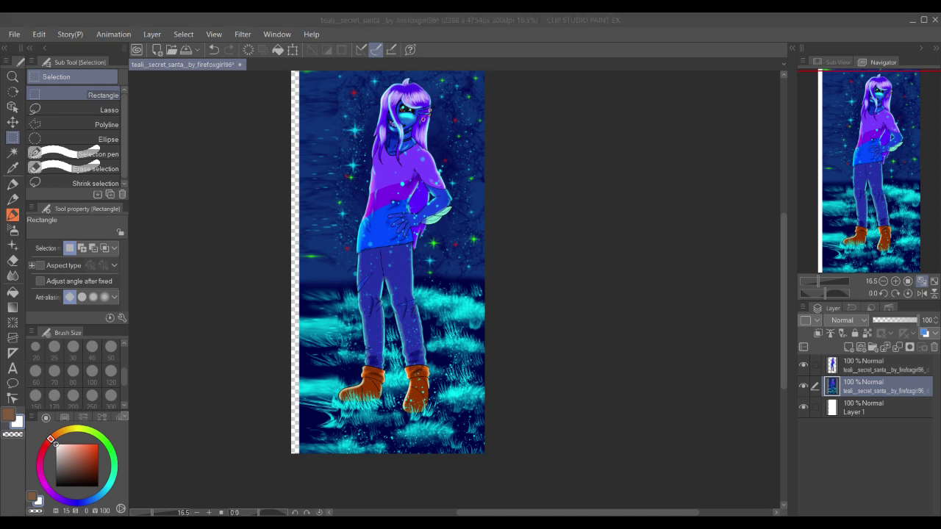
pyautogui.moveTo(342, 184); pyautogui.dragTo(375, 225)
pyautogui.moveTo(340, 138); pyautogui.dragTo(343, 125)
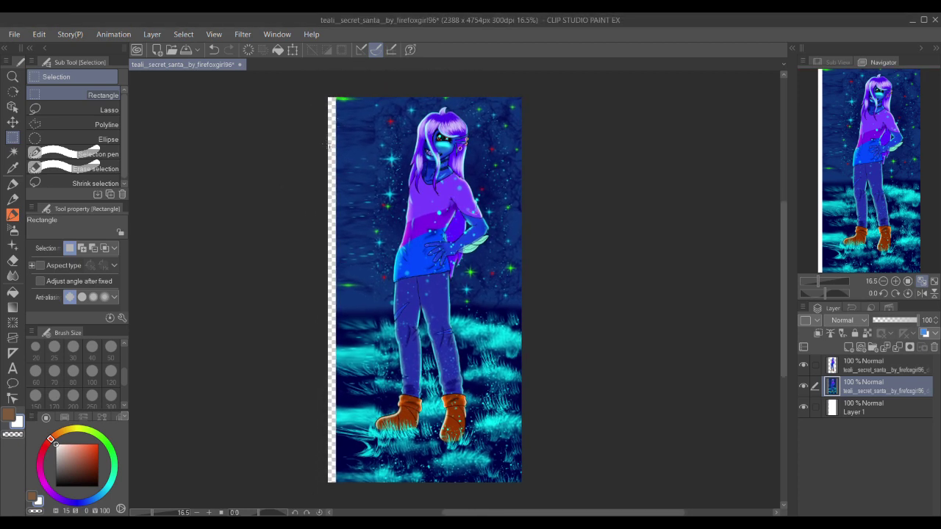
pyautogui.hotkey('ctrl', 't')
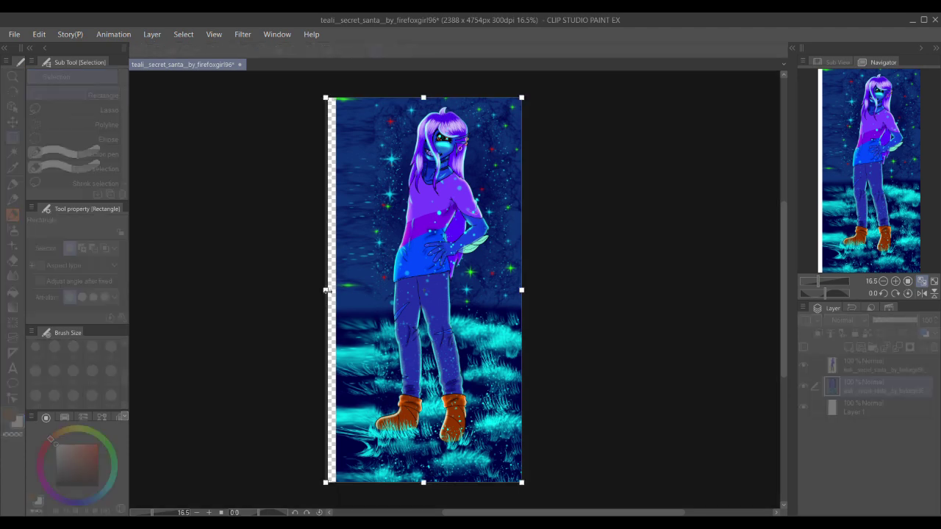
pyautogui.press('Return')
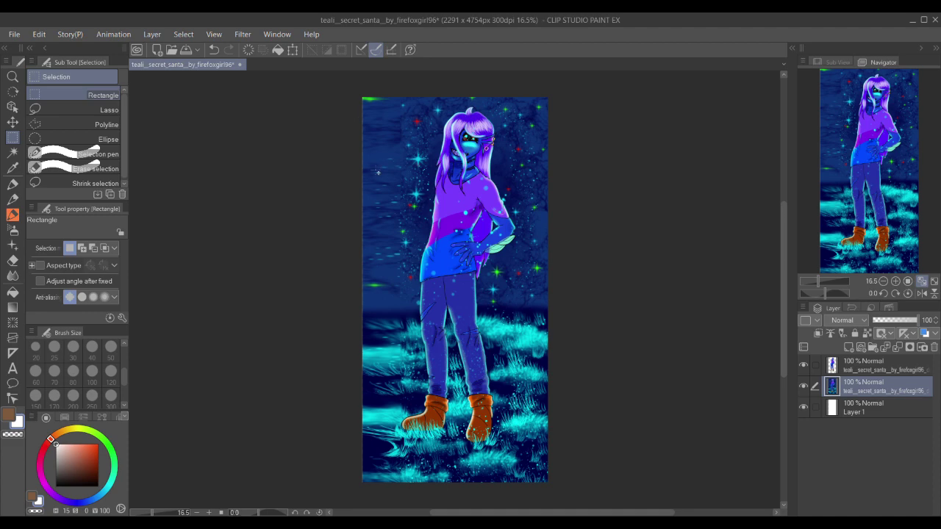
# Step: Trim the canvas's left edge slightly more, to a width of 2267 px
pyautogui.hotkey('ctrl', 't')
pyautogui.moveTo(362, 293); pyautogui.dragTo(364, 293)
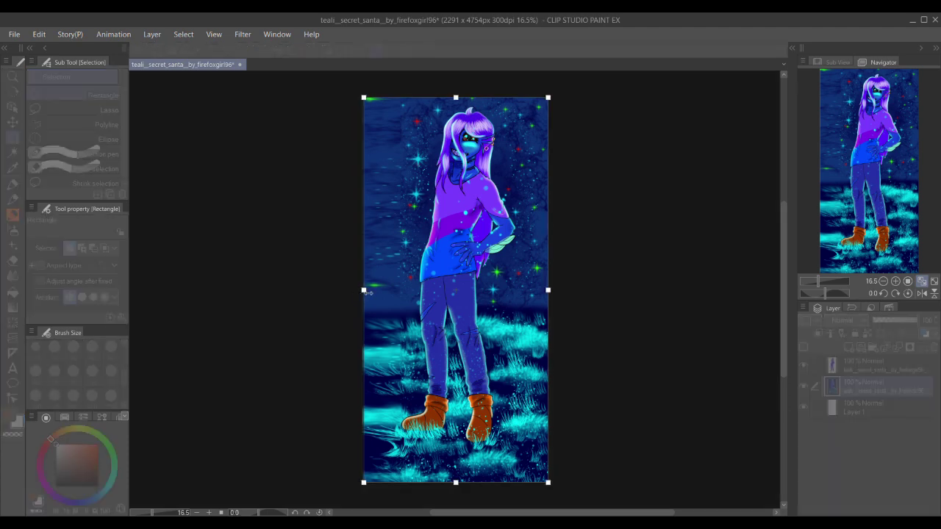
pyautogui.click(741, 203)
# Step: Create a new layer folder directly above the background layer
pyautogui.moveTo(581, 262); pyautogui.dragTo(567, 294)
pyautogui.scroll(2, 546, 275)
pyautogui.scroll(-1, 566, 294)
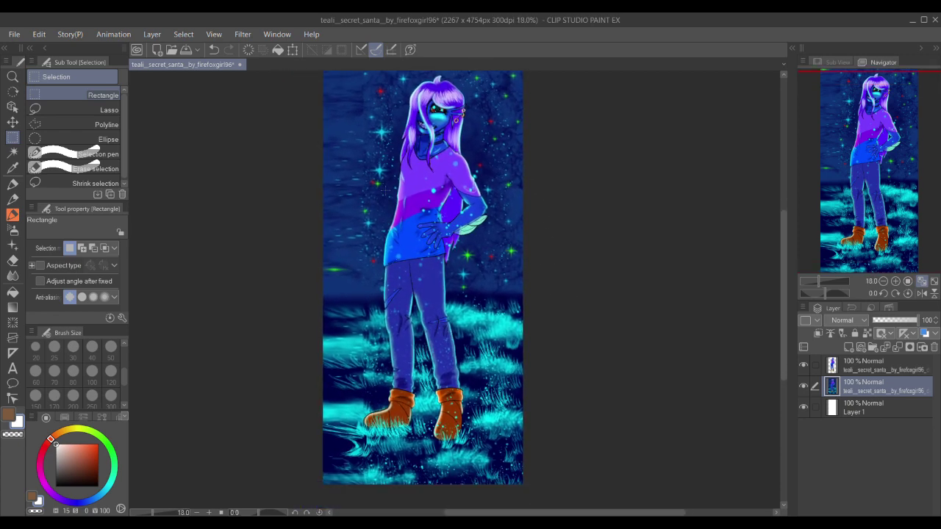
pyautogui.scroll(-1, 434, 382)
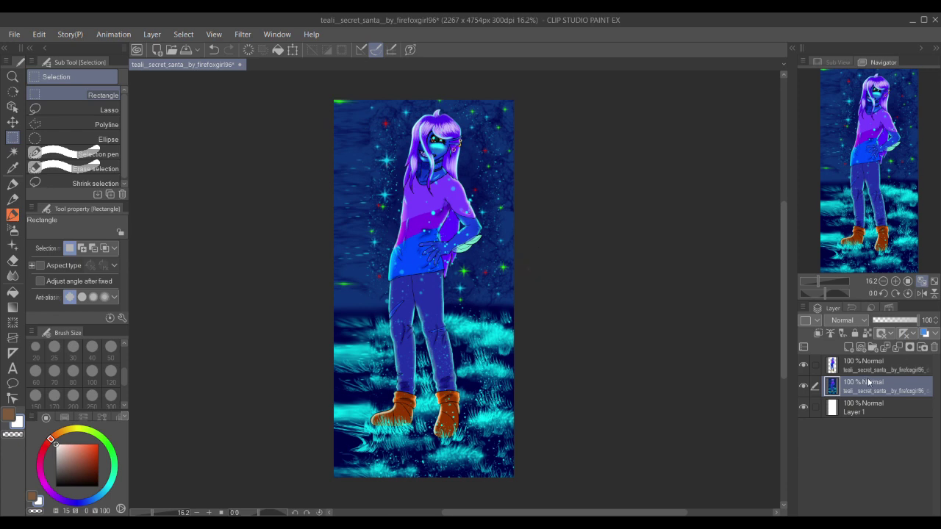
pyautogui.click(871, 349)
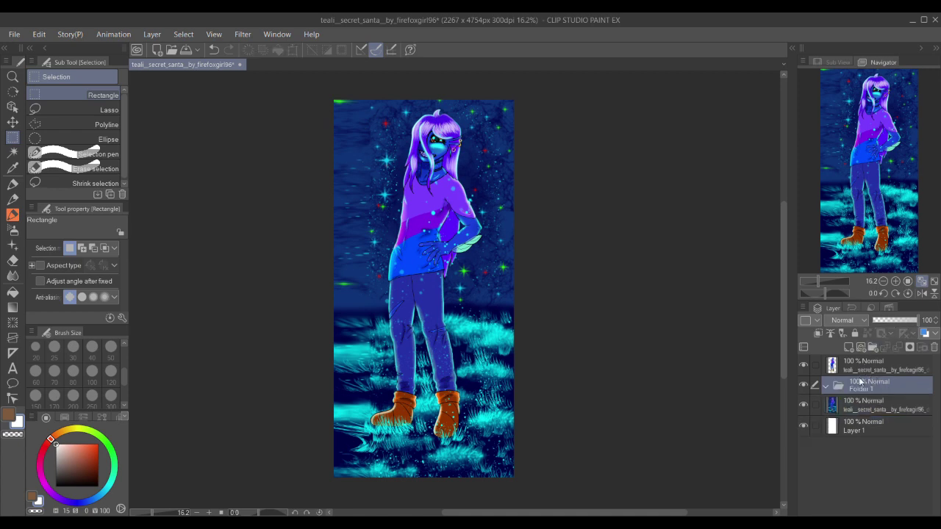
# Step: Move the character and background layers into the new folder and add a new empty layer above the folder
pyautogui.moveTo(856, 369)
pyautogui.mouseDown()
pyautogui.moveTo(853, 388)
pyautogui.moveTo(864, 367)
pyautogui.moveTo(853, 359)
pyautogui.mouseUp()
pyautogui.click(863, 366)
pyautogui.click(850, 350)
pyautogui.click(857, 385)
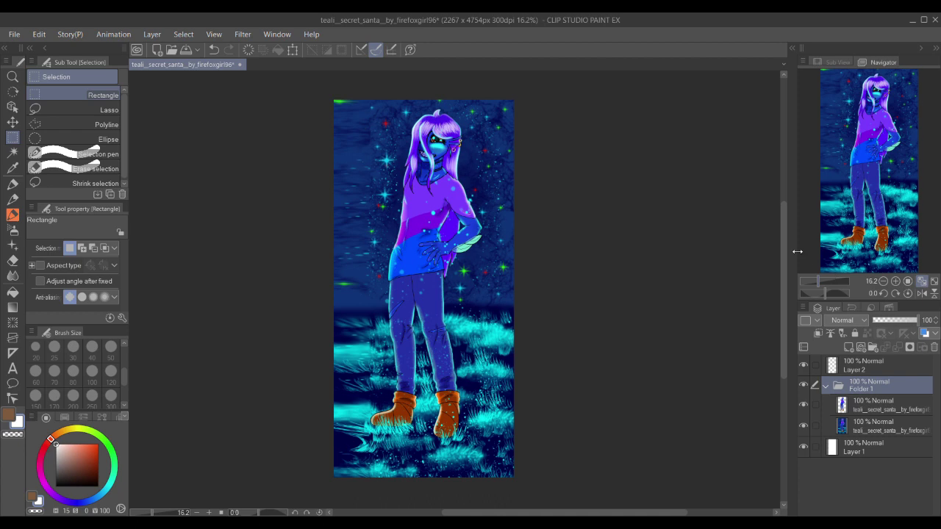
pyautogui.click(866, 445)
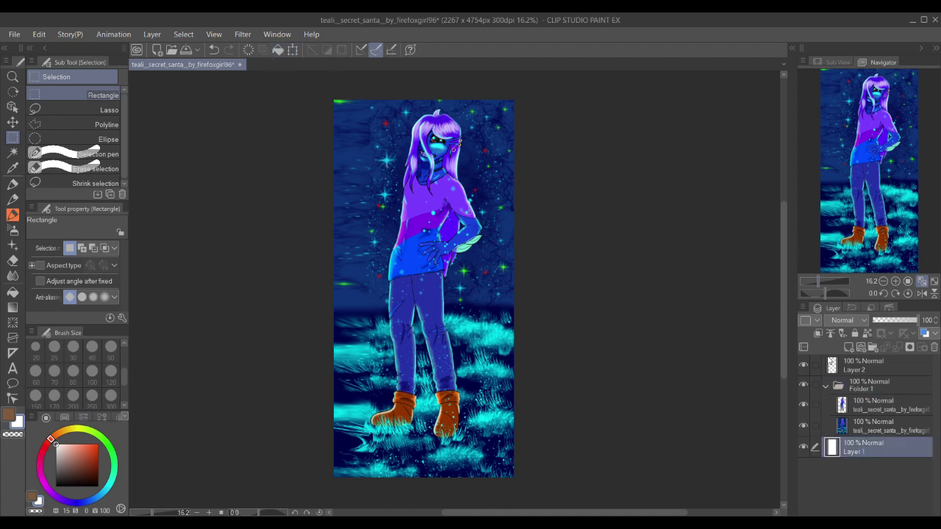
pyautogui.click(882, 424)
pyautogui.click(881, 387)
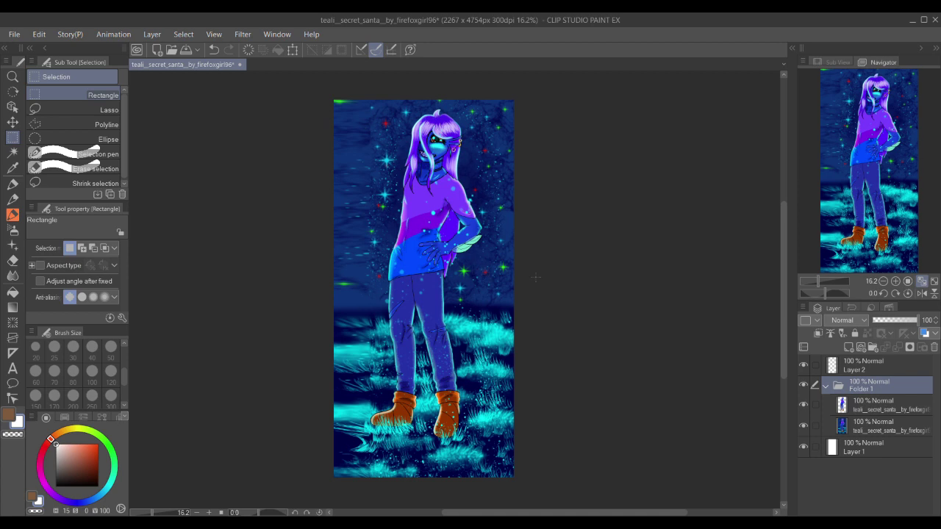
pyautogui.scroll(1, 526, 324)
pyautogui.scroll(2, 520, 306)
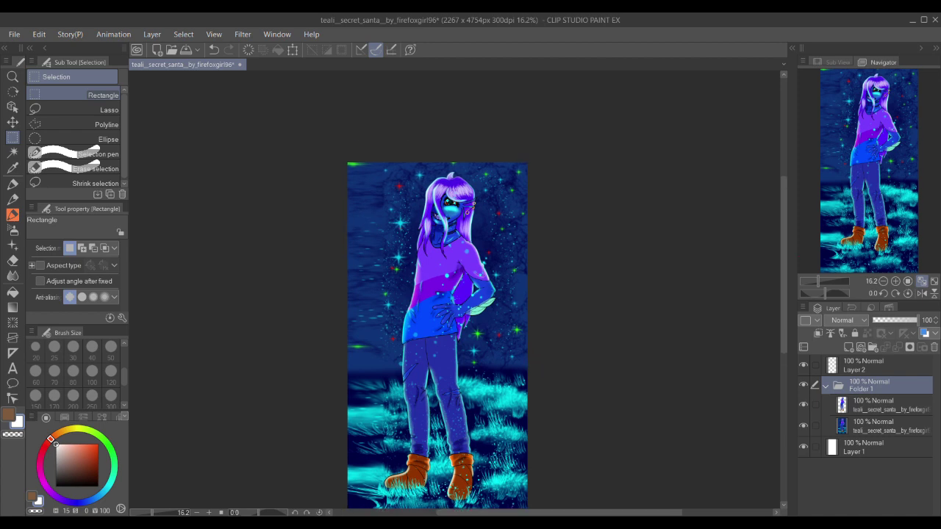
# Step: Lower the opacity of the folder holding the character and background to 58%
pyautogui.click(872, 365)
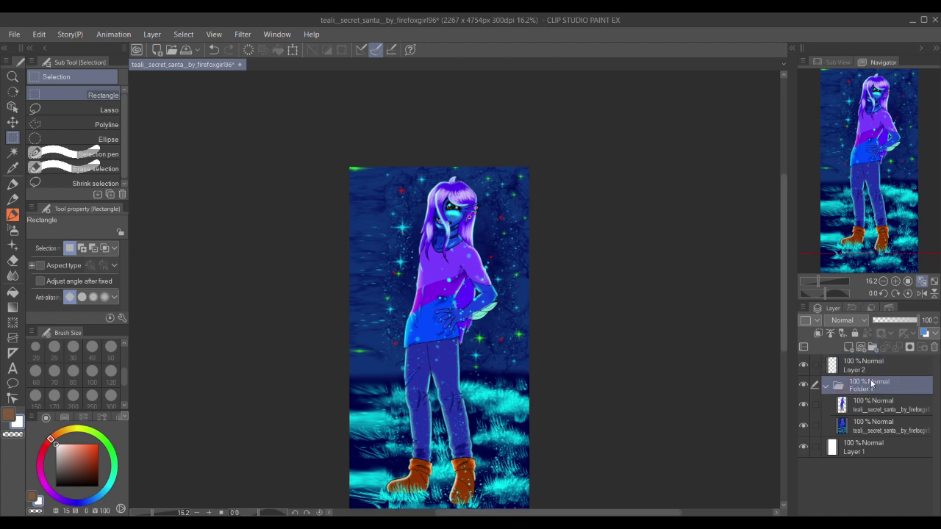
pyautogui.click(872, 385)
pyautogui.click(901, 322)
pyautogui.moveTo(907, 325); pyautogui.dragTo(899, 331)
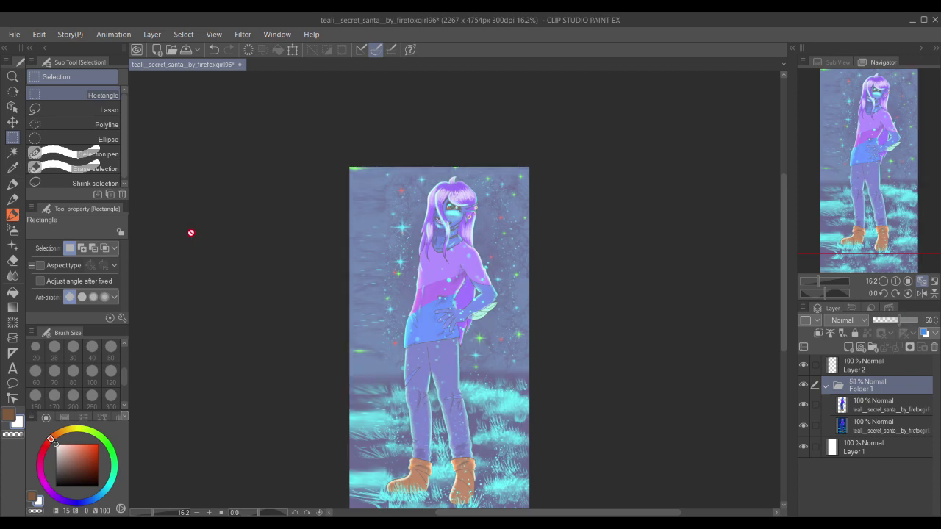
# Step: Choose the Lighter pencil with a dark red colour and make the empty layer above the folder active
pyautogui.press('p')
pyautogui.moveTo(86, 450); pyautogui.dragTo(118, 456)
pyautogui.click(45, 444)
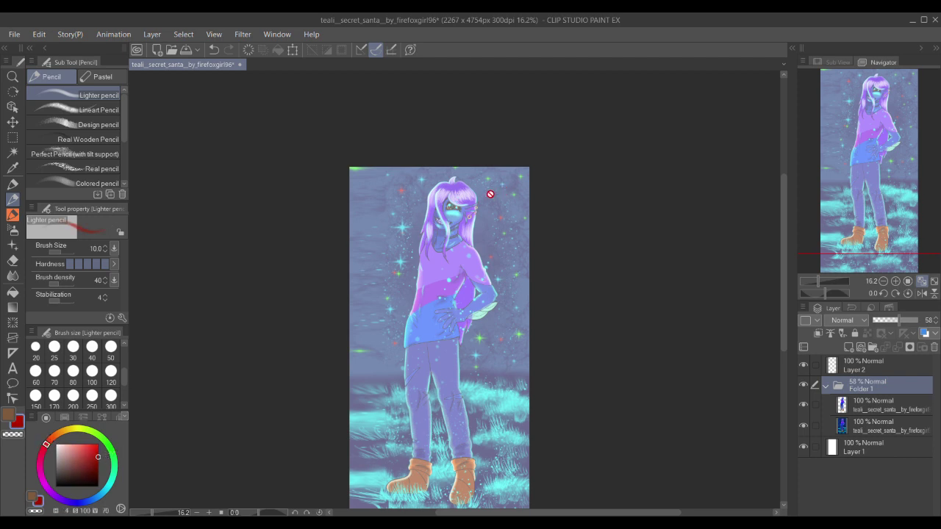
pyautogui.click(843, 371)
pyautogui.moveTo(493, 216); pyautogui.dragTo(467, 290)
pyautogui.scroll(6, 440, 266)
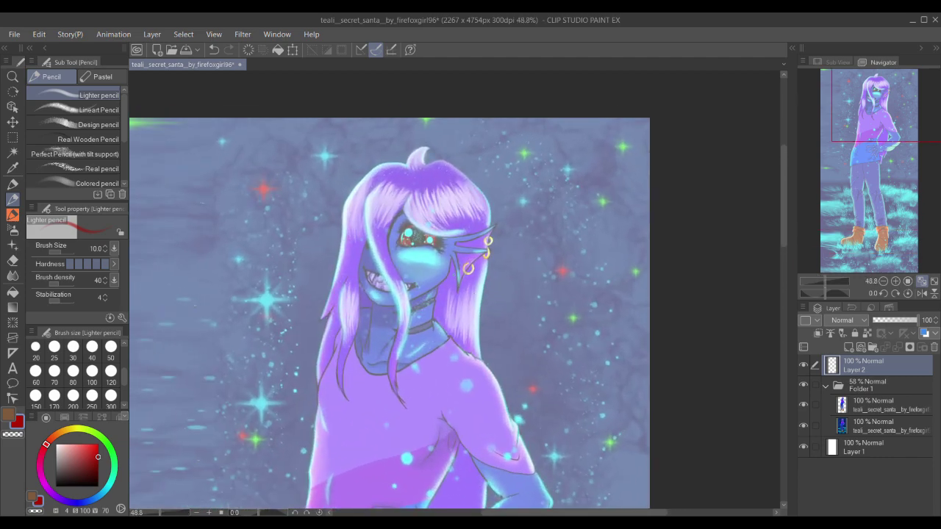
pyautogui.scroll(2, 466, 289)
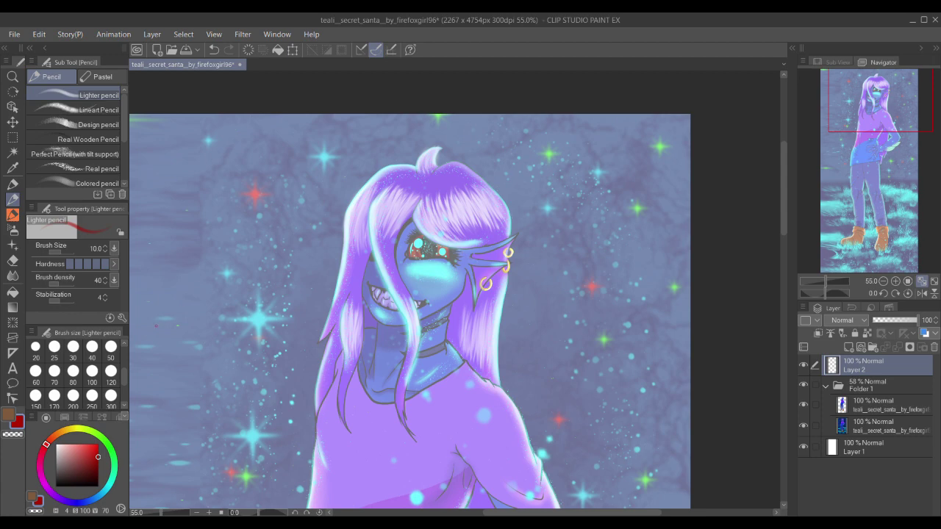
pyautogui.scroll(1, 125, 373)
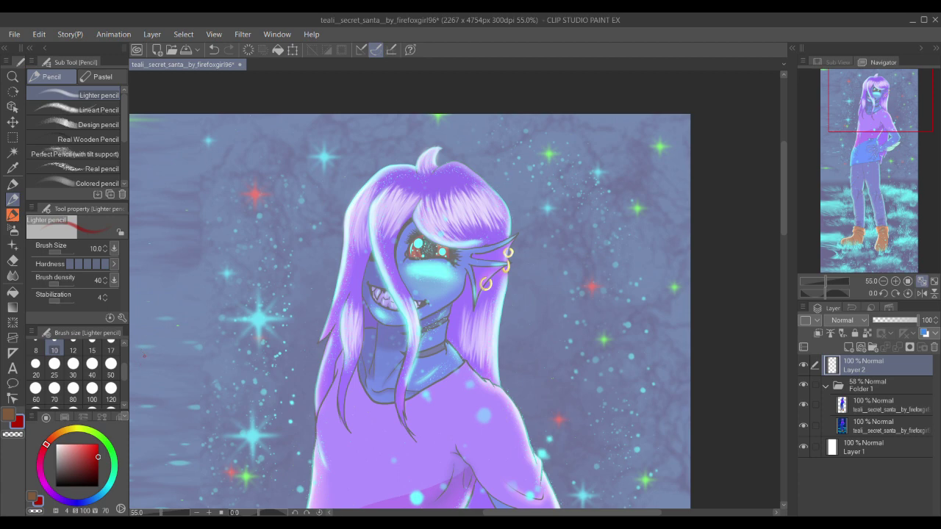
# Step: Set the Lighter pencil's brush size to 30
pyautogui.press(']')
pyautogui.press(']')
pyautogui.press(']')
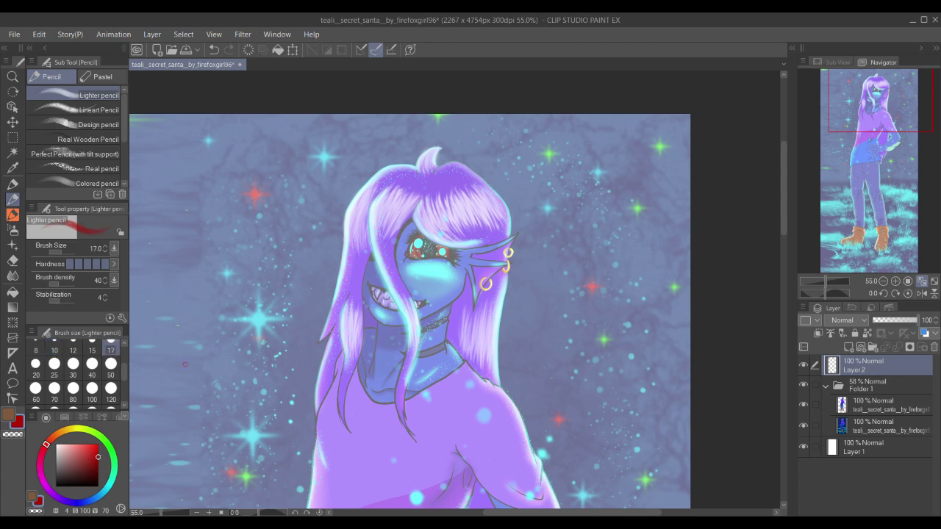
pyautogui.press(']')
pyautogui.press(']')
pyautogui.press(']')
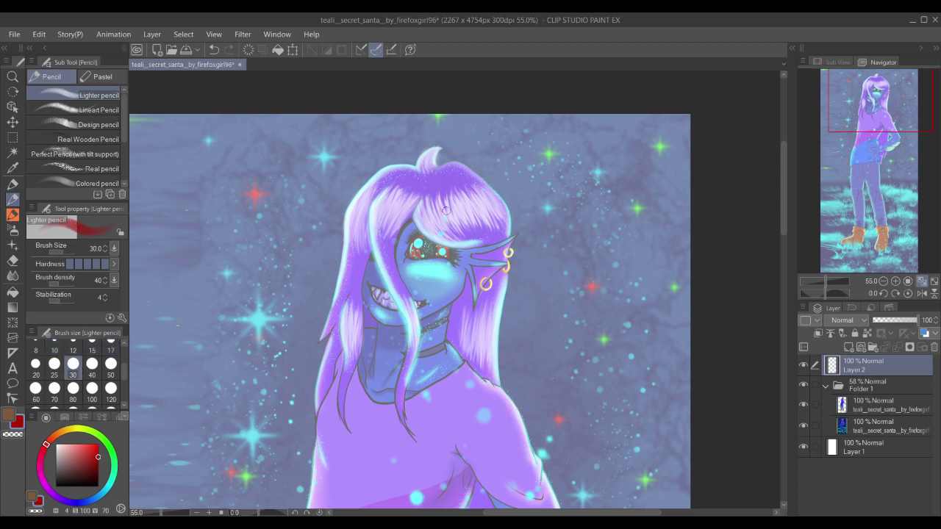
# Step: Examine the character's face, torso and legs before sketching over them
pyautogui.scroll(1, 431, 240)
pyautogui.moveTo(431, 241); pyautogui.dragTo(413, 185)
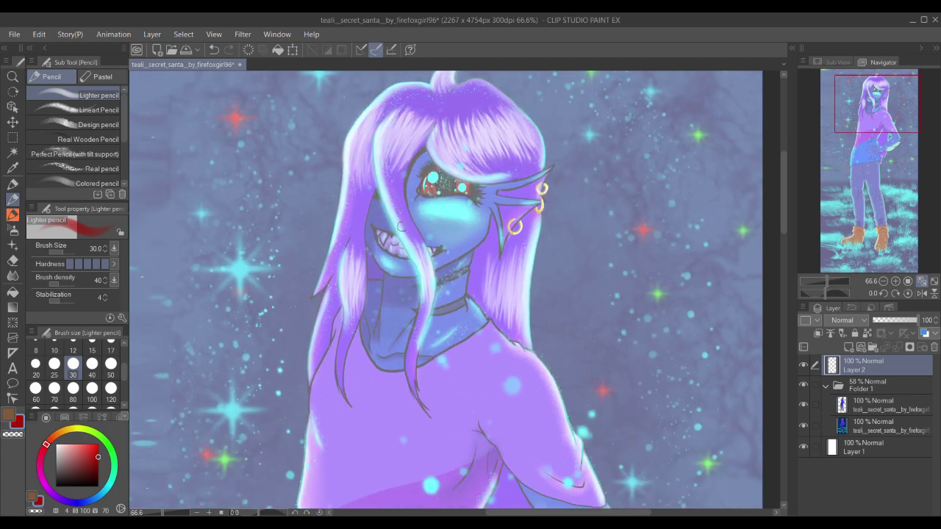
pyautogui.scroll(-1, 411, 262)
pyautogui.moveTo(411, 263); pyautogui.dragTo(401, 234)
pyautogui.moveTo(405, 297); pyautogui.dragTo(400, 224)
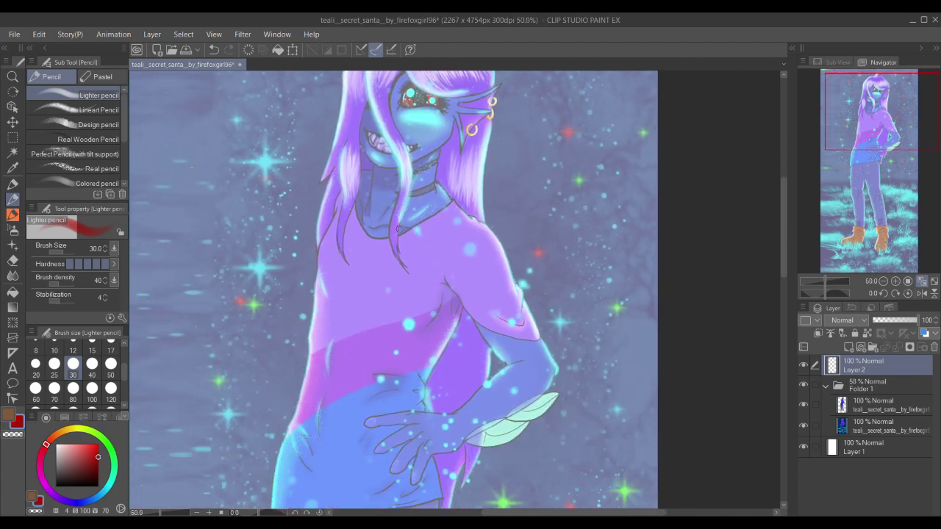
pyautogui.scroll(-3, 409, 253)
pyautogui.moveTo(400, 294); pyautogui.dragTo(402, 193)
pyautogui.moveTo(391, 366); pyautogui.dragTo(400, 194)
pyautogui.scroll(10, 398, 195)
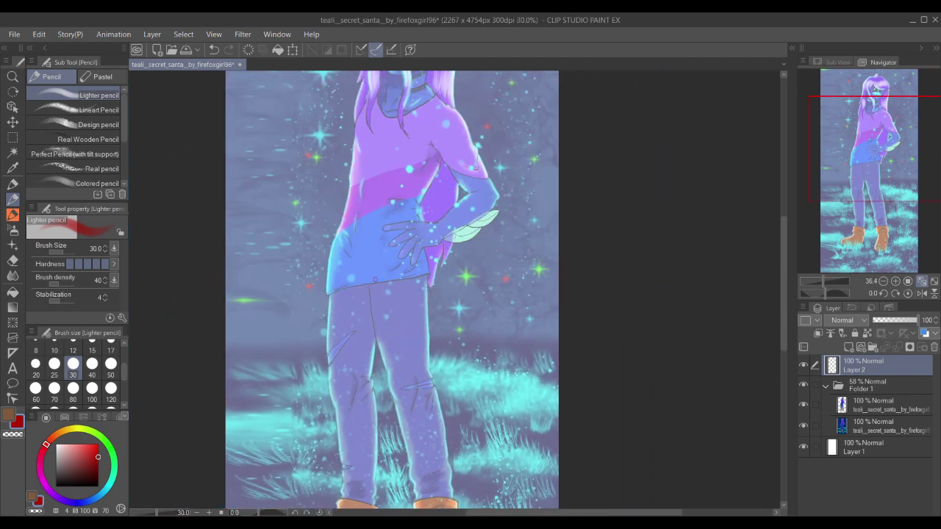
pyautogui.scroll(5, 390, 231)
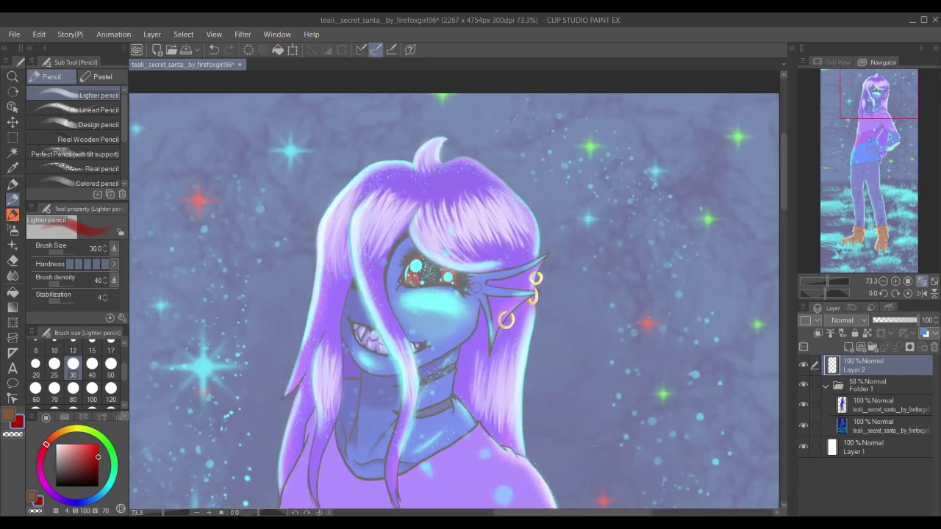
# Step: Sketch a curved red guideline across the face just below eye level, redoing the stroke until it fits
pyautogui.moveTo(367, 280)
pyautogui.mouseDown()
pyautogui.moveTo(340, 254)
pyautogui.moveTo(345, 208)
pyautogui.moveTo(378, 270)
pyautogui.moveTo(456, 302)
pyautogui.mouseUp()
pyautogui.hotkey('ctrl', 'z')
pyautogui.moveTo(325, 275); pyautogui.dragTo(449, 303)
pyautogui.hotkey('ctrl', 'z')
pyautogui.moveTo(336, 264); pyautogui.dragTo(434, 305)
pyautogui.moveTo(354, 288); pyautogui.dragTo(482, 303)
# Step: Sketch a curved vertical centre guideline down the face from the forehead to the mouth
pyautogui.moveTo(399, 214); pyautogui.dragTo(380, 321)
pyautogui.moveTo(382, 249); pyautogui.dragTo(366, 356)
pyautogui.hotkey('ctrl', 'z')
pyautogui.moveTo(398, 217)
pyautogui.mouseDown()
pyautogui.moveTo(362, 341)
pyautogui.moveTo(375, 306)
pyautogui.moveTo(374, 328)
pyautogui.mouseUp()
pyautogui.hotkey('ctrl', 'z')
pyautogui.moveTo(384, 265); pyautogui.dragTo(367, 379)
pyautogui.moveTo(363, 261); pyautogui.dragTo(375, 255)
pyautogui.moveTo(415, 205)
pyautogui.mouseDown()
pyautogui.moveTo(410, 235)
pyautogui.moveTo(411, 225)
pyautogui.mouseUp()
pyautogui.moveTo(423, 193)
pyautogui.mouseDown()
pyautogui.moveTo(412, 247)
pyautogui.moveTo(428, 195)
pyautogui.moveTo(404, 212)
pyautogui.moveTo(402, 235)
pyautogui.moveTo(435, 220)
pyautogui.mouseUp()
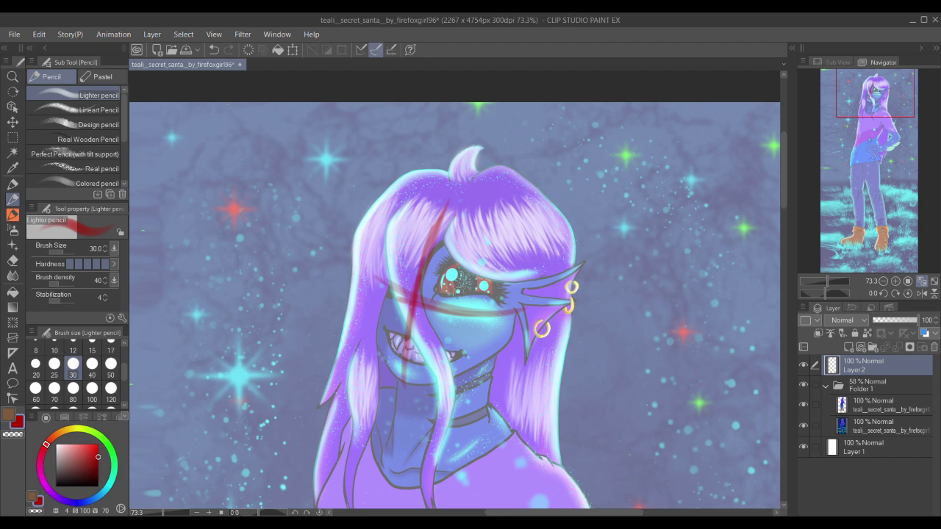
# Step: Sketch the outlines of both eyes and a construction circle around the upper head
pyautogui.moveTo(428, 309)
pyautogui.mouseDown()
pyautogui.moveTo(459, 316)
pyautogui.moveTo(389, 258)
pyautogui.moveTo(388, 199)
pyautogui.moveTo(372, 211)
pyautogui.moveTo(466, 168)
pyautogui.moveTo(362, 257)
pyautogui.moveTo(442, 310)
pyautogui.mouseUp()
pyautogui.scroll(-1, 419, 260)
pyautogui.moveTo(482, 273)
pyautogui.mouseDown()
pyautogui.moveTo(484, 220)
pyautogui.moveTo(457, 226)
pyautogui.moveTo(453, 261)
pyautogui.moveTo(478, 220)
pyautogui.moveTo(455, 230)
pyautogui.moveTo(487, 271)
pyautogui.moveTo(439, 245)
pyautogui.moveTo(491, 268)
pyautogui.mouseUp()
pyautogui.moveTo(387, 209)
pyautogui.mouseDown()
pyautogui.moveTo(394, 244)
pyautogui.moveTo(416, 230)
pyautogui.moveTo(406, 253)
pyautogui.moveTo(410, 228)
pyautogui.moveTo(427, 225)
pyautogui.moveTo(413, 253)
pyautogui.moveTo(413, 202)
pyautogui.moveTo(423, 238)
pyautogui.mouseUp()
pyautogui.hotkey('ctrl', 'z')
pyautogui.moveTo(424, 175); pyautogui.dragTo(451, 131)
pyautogui.moveTo(510, 187)
pyautogui.mouseDown()
pyautogui.moveTo(480, 208)
pyautogui.moveTo(541, 218)
pyautogui.moveTo(536, 177)
pyautogui.moveTo(479, 213)
pyautogui.moveTo(525, 175)
pyautogui.moveTo(537, 208)
pyautogui.moveTo(500, 180)
pyautogui.moveTo(481, 210)
pyautogui.moveTo(517, 216)
pyautogui.moveTo(484, 217)
pyautogui.moveTo(520, 182)
pyautogui.mouseUp()
pyautogui.moveTo(451, 211)
pyautogui.mouseDown()
pyautogui.moveTo(439, 169)
pyautogui.moveTo(423, 180)
pyautogui.moveTo(447, 209)
pyautogui.moveTo(426, 169)
pyautogui.moveTo(422, 184)
pyautogui.mouseUp()
pyautogui.moveTo(428, 149); pyautogui.dragTo(439, 152)
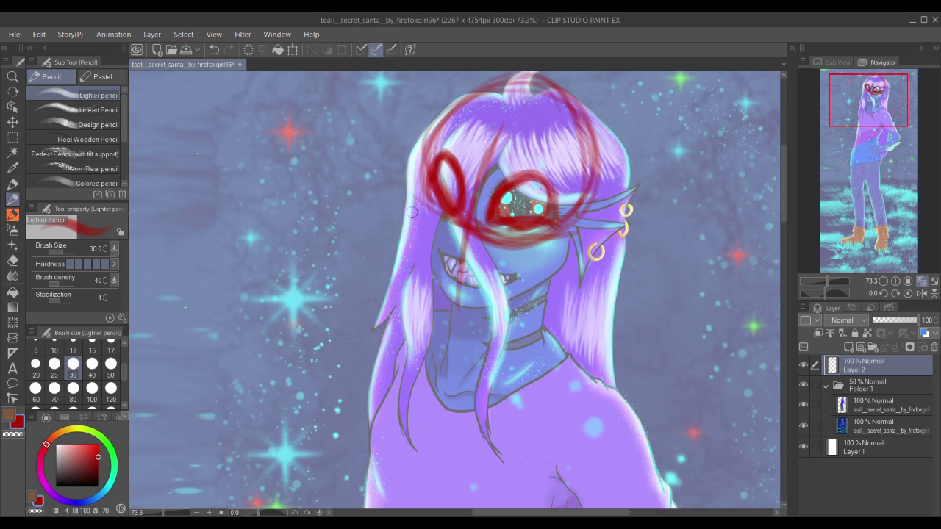
# Step: Tilt the canvas and go over the head circle with heavier red strokes around the crown and sides
pyautogui.moveTo(397, 200); pyautogui.dragTo(383, 210)
pyautogui.moveTo(400, 137); pyautogui.dragTo(400, 193)
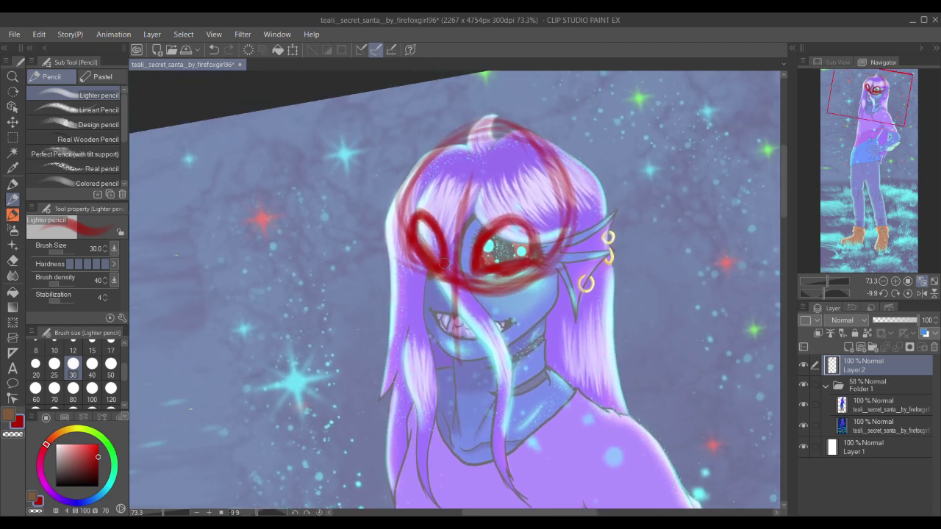
pyautogui.moveTo(442, 259)
pyautogui.mouseDown()
pyautogui.moveTo(416, 218)
pyautogui.moveTo(411, 237)
pyautogui.moveTo(438, 263)
pyautogui.mouseUp()
pyautogui.moveTo(460, 188)
pyautogui.mouseDown()
pyautogui.moveTo(456, 173)
pyautogui.moveTo(441, 199)
pyautogui.mouseUp()
pyautogui.moveTo(519, 151); pyautogui.dragTo(391, 210)
pyautogui.moveTo(406, 177); pyautogui.dragTo(384, 244)
pyautogui.moveTo(504, 157); pyautogui.dragTo(534, 229)
pyautogui.moveTo(543, 172); pyautogui.dragTo(528, 279)
pyautogui.moveTo(448, 243)
pyautogui.mouseDown()
pyautogui.moveTo(440, 197)
pyautogui.moveTo(410, 208)
pyautogui.moveTo(394, 170)
pyautogui.moveTo(391, 194)
pyautogui.moveTo(410, 222)
pyautogui.mouseUp()
pyautogui.moveTo(375, 165)
pyautogui.mouseDown()
pyautogui.moveTo(392, 196)
pyautogui.moveTo(372, 252)
pyautogui.mouseUp()
# Step: Outline the face's cheeks and jaw down to the chin in thick red strokes
pyautogui.moveTo(376, 209)
pyautogui.mouseDown()
pyautogui.moveTo(380, 184)
pyautogui.moveTo(377, 253)
pyautogui.moveTo(396, 294)
pyautogui.moveTo(421, 324)
pyautogui.moveTo(447, 335)
pyautogui.mouseUp()
pyautogui.hotkey('ctrl', 'z')
pyautogui.moveTo(528, 124); pyautogui.dragTo(514, 175)
pyautogui.moveTo(413, 158)
pyautogui.mouseDown()
pyautogui.moveTo(505, 169)
pyautogui.moveTo(537, 223)
pyautogui.moveTo(524, 178)
pyautogui.mouseUp()
pyautogui.moveTo(535, 128); pyautogui.dragTo(516, 276)
pyautogui.moveTo(458, 194); pyautogui.dragTo(465, 151)
pyautogui.moveTo(521, 200)
pyautogui.mouseDown()
pyautogui.moveTo(541, 209)
pyautogui.moveTo(485, 301)
pyautogui.mouseUp()
pyautogui.moveTo(362, 212); pyautogui.dragTo(399, 172)
pyautogui.moveTo(359, 250)
pyautogui.mouseDown()
pyautogui.moveTo(358, 234)
pyautogui.moveTo(444, 165)
pyautogui.moveTo(507, 218)
pyautogui.mouseUp()
pyautogui.moveTo(515, 278)
pyautogui.mouseDown()
pyautogui.moveTo(504, 235)
pyautogui.moveTo(500, 308)
pyautogui.moveTo(398, 362)
pyautogui.moveTo(423, 360)
pyautogui.moveTo(480, 262)
pyautogui.moveTo(439, 284)
pyautogui.moveTo(507, 214)
pyautogui.moveTo(444, 255)
pyautogui.mouseUp()
pyautogui.moveTo(437, 162); pyautogui.dragTo(441, 254)
pyautogui.moveTo(457, 234)
pyautogui.mouseDown()
pyautogui.moveTo(458, 198)
pyautogui.moveTo(320, 142)
pyautogui.moveTo(296, 203)
pyautogui.mouseUp()
pyautogui.moveTo(366, 140); pyautogui.dragTo(420, 172)
pyautogui.moveTo(390, 333); pyautogui.dragTo(416, 242)
# Step: Sketch the pointed ear beside the head, reducing the brush size to 25
pyautogui.moveTo(493, 150); pyautogui.dragTo(486, 195)
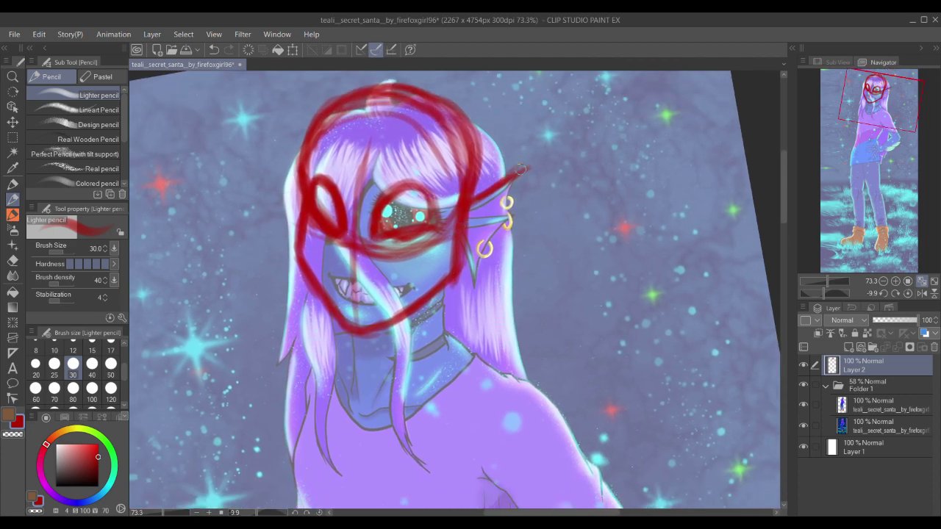
pyautogui.click(54, 363)
pyautogui.moveTo(524, 171); pyautogui.dragTo(527, 166)
pyautogui.moveTo(518, 178)
pyautogui.mouseDown()
pyautogui.moveTo(495, 229)
pyautogui.moveTo(466, 248)
pyautogui.moveTo(463, 239)
pyautogui.mouseUp()
# Step: Sketch the side of the neck beneath the ear, redoing the stroke until it fits
pyautogui.moveTo(449, 309)
pyautogui.mouseDown()
pyautogui.moveTo(438, 256)
pyautogui.moveTo(428, 281)
pyautogui.mouseUp()
pyautogui.moveTo(430, 244)
pyautogui.mouseDown()
pyautogui.moveTo(425, 299)
pyautogui.moveTo(426, 277)
pyautogui.moveTo(426, 298)
pyautogui.moveTo(394, 224)
pyautogui.moveTo(408, 272)
pyautogui.mouseUp()
pyautogui.hotkey('ctrl', 'z')
pyautogui.hotkey('ctrl', 'z')
pyautogui.moveTo(404, 225); pyautogui.dragTo(408, 277)
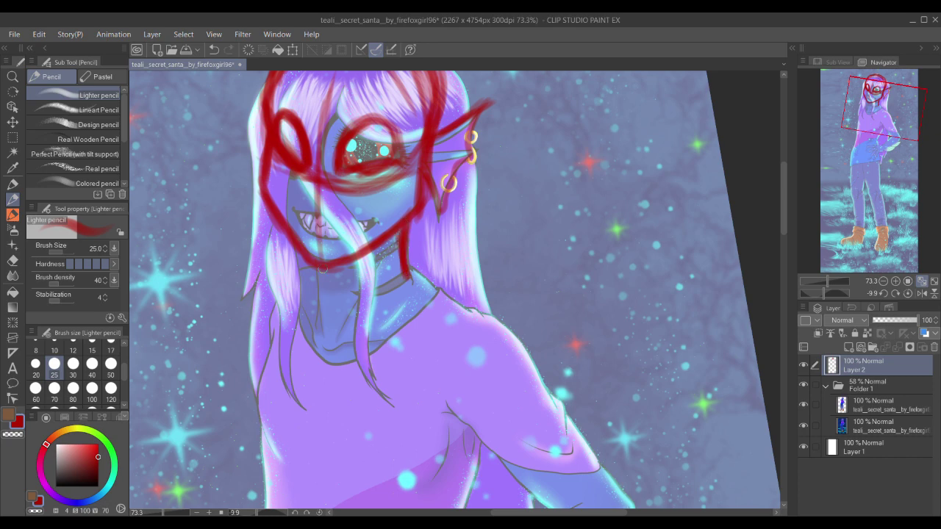
# Step: Sketch the opposite side of the neck and its base line at the collar
pyautogui.moveTo(580, 186); pyautogui.dragTo(597, 210)
pyautogui.moveTo(331, 243)
pyautogui.mouseDown()
pyautogui.moveTo(342, 215)
pyautogui.moveTo(335, 245)
pyautogui.moveTo(335, 228)
pyautogui.mouseUp()
pyautogui.moveTo(330, 366); pyautogui.dragTo(410, 267)
pyautogui.scroll(-3, 411, 189)
pyautogui.moveTo(413, 204); pyautogui.dragTo(396, 272)
pyautogui.scroll(5, 420, 210)
pyautogui.moveTo(399, 221); pyautogui.dragTo(390, 295)
pyautogui.moveTo(398, 242); pyautogui.dragTo(391, 297)
pyautogui.moveTo(518, 173)
pyautogui.mouseDown()
pyautogui.moveTo(494, 249)
pyautogui.moveTo(395, 301)
pyautogui.moveTo(480, 313)
pyautogui.mouseUp()
pyautogui.moveTo(387, 298)
pyautogui.mouseDown()
pyautogui.moveTo(376, 341)
pyautogui.moveTo(393, 202)
pyautogui.mouseUp()
# Step: Examine the whole figure's proportions from the head down to the boots
pyautogui.scroll(-2, 313, 168)
pyautogui.scroll(-3, 382, 279)
pyautogui.scroll(-1, 368, 234)
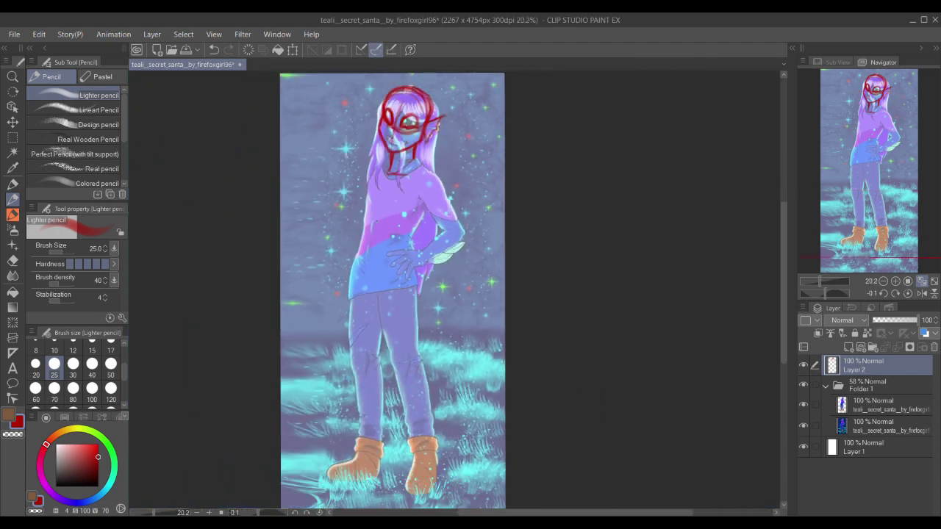
pyautogui.scroll(3, 377, 217)
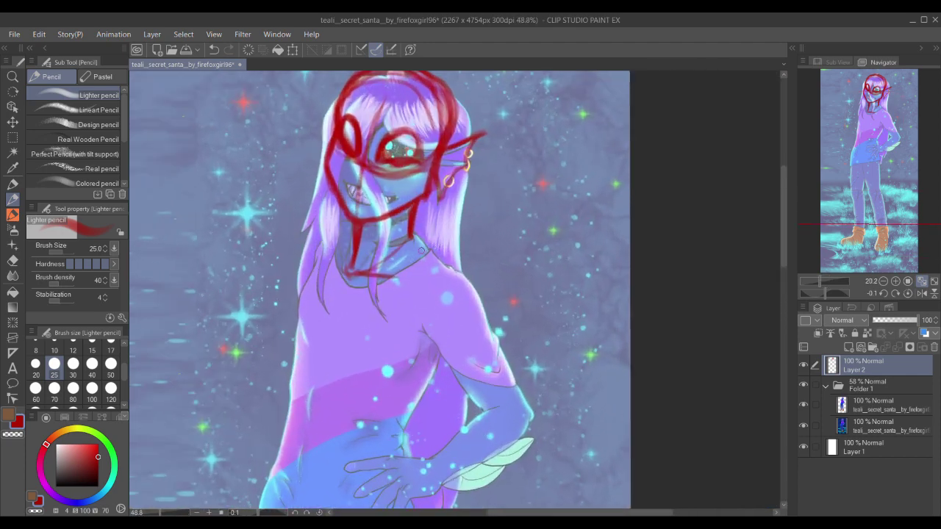
pyautogui.scroll(-2, 424, 205)
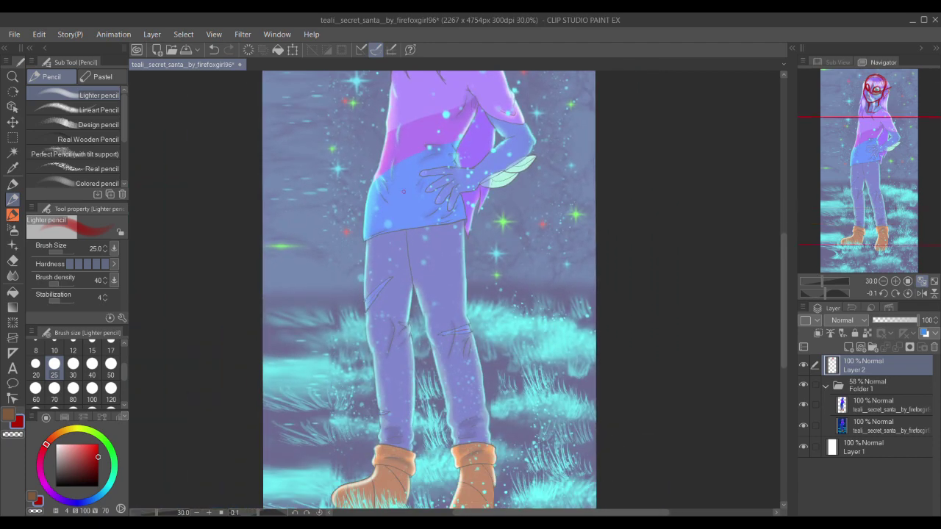
pyautogui.moveTo(370, 257); pyautogui.dragTo(369, 277)
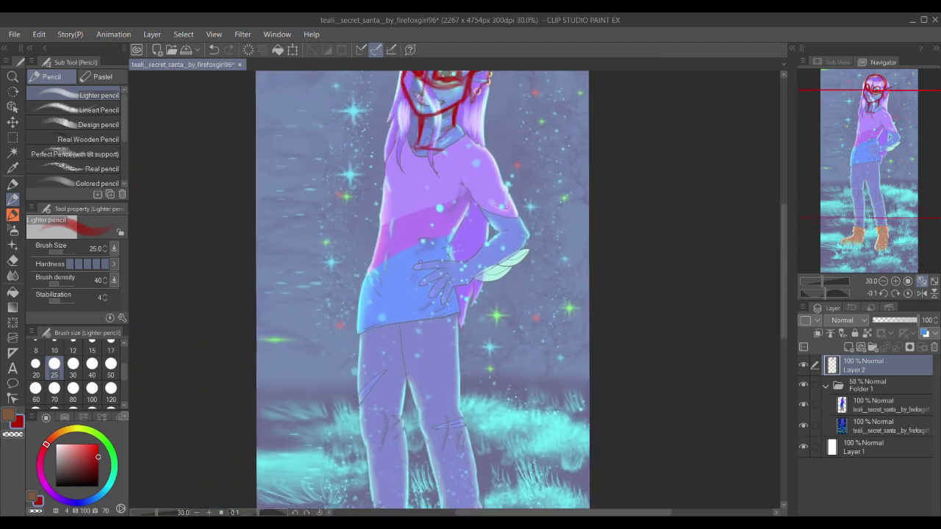
pyautogui.scroll(-5, 423, 290)
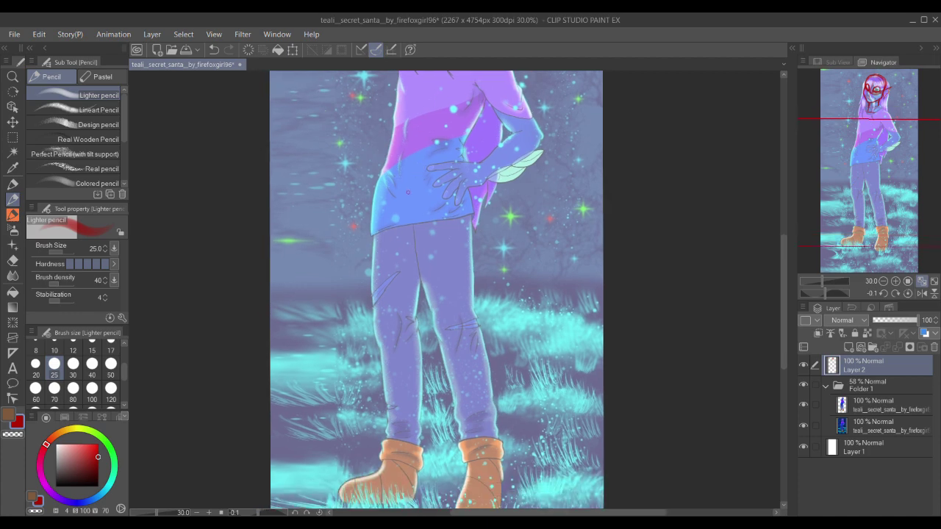
pyautogui.scroll(2, 436, 289)
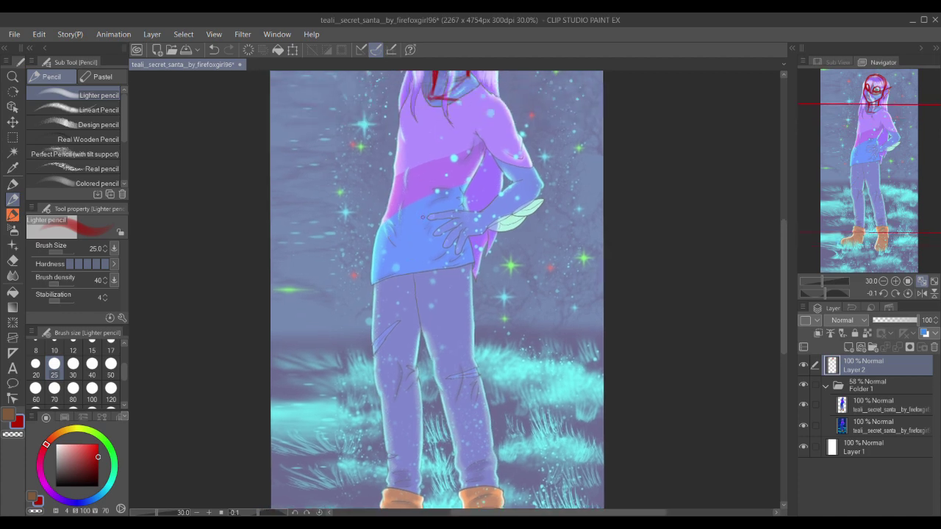
# Step: Sketch the sloping shoulder line from the neck to the shoulder of the bent arm
pyautogui.moveTo(419, 152); pyautogui.dragTo(429, 207)
pyautogui.scroll(4, 429, 208)
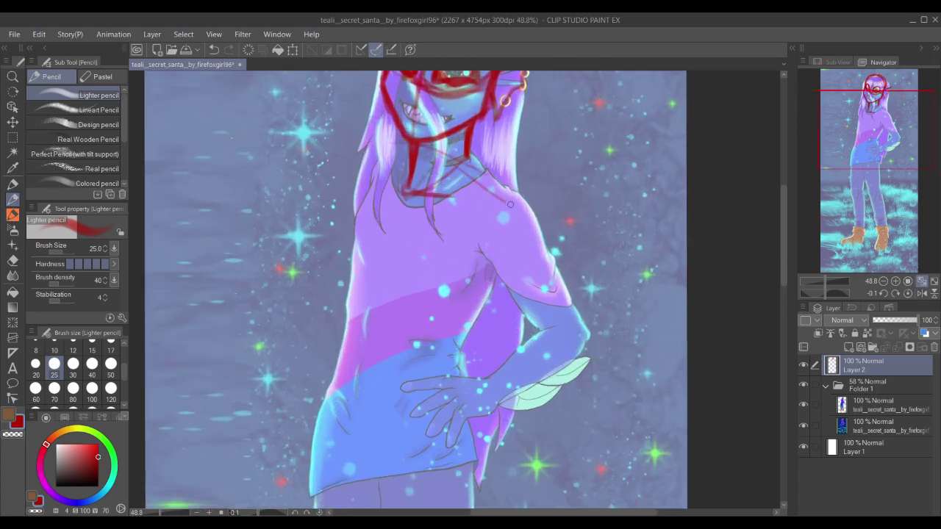
pyautogui.moveTo(423, 144); pyautogui.dragTo(525, 216)
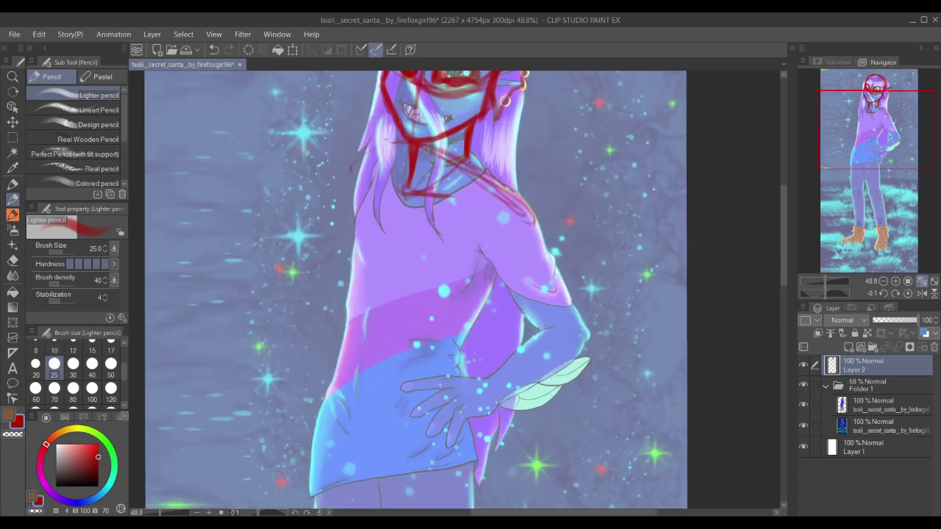
# Step: Sketch a curved waistline across the hips and a line down the thigh below the bent arm
pyautogui.scroll(-4, 427, 221)
pyautogui.moveTo(360, 258); pyautogui.dragTo(424, 244)
pyautogui.moveTo(428, 273)
pyautogui.mouseDown()
pyautogui.moveTo(430, 225)
pyautogui.moveTo(426, 378)
pyautogui.mouseUp()
pyautogui.moveTo(411, 253); pyautogui.dragTo(430, 425)
pyautogui.moveTo(384, 223); pyautogui.dragTo(336, 423)
pyautogui.moveTo(362, 300)
pyautogui.mouseDown()
pyautogui.moveTo(324, 445)
pyautogui.moveTo(367, 453)
pyautogui.mouseUp()
pyautogui.moveTo(341, 315)
pyautogui.mouseDown()
pyautogui.moveTo(334, 378)
pyautogui.moveTo(331, 268)
pyautogui.moveTo(332, 286)
pyautogui.mouseUp()
pyautogui.scroll(-2, 333, 377)
pyautogui.hotkey('ctrl', 'z')
pyautogui.hotkey('ctrl', 'z')
pyautogui.hotkey('ctrl', 'z')
pyautogui.hotkey('ctrl', 'z')
pyautogui.hotkey('ctrl', 'z')
# Step: Sketch a slanted baseline across the two boots to mark where the feet stand
pyautogui.scroll(-1, 382, 294)
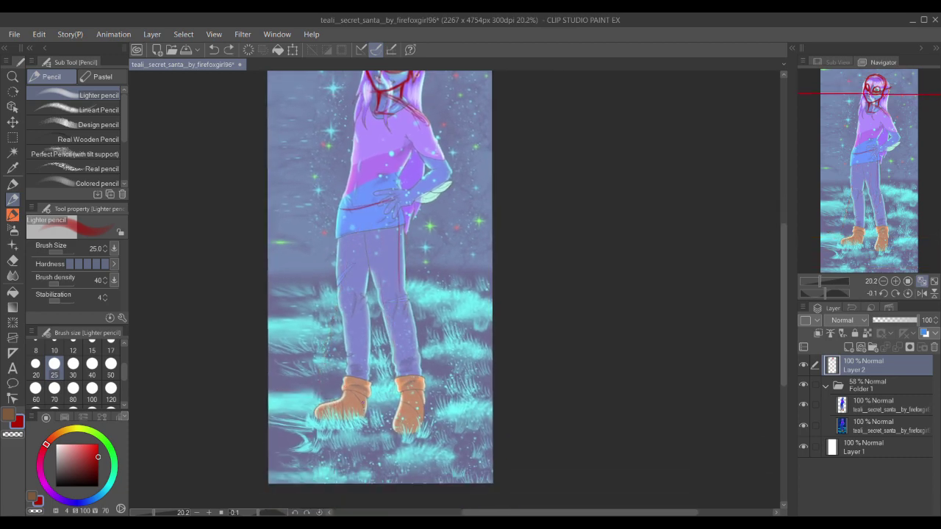
pyautogui.moveTo(329, 403); pyautogui.dragTo(391, 429)
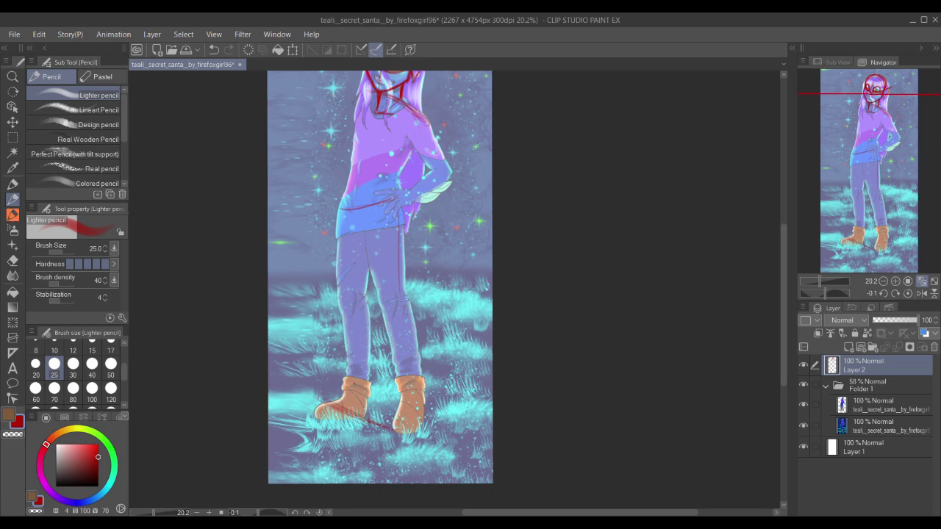
pyautogui.moveTo(365, 274); pyautogui.dragTo(359, 394)
pyautogui.moveTo(350, 381); pyautogui.dragTo(361, 416)
pyautogui.moveTo(334, 249); pyautogui.dragTo(330, 269)
pyautogui.hotkey('ctrl', 'z')
pyautogui.hotkey('ctrl', 'z')
pyautogui.hotkey('ctrl', 'z')
pyautogui.hotkey('ctrl', 'z')
pyautogui.hotkey('ctrl', 'z')
# Step: Sketch the outer and inner contours of the leg below the bent arm, from thigh through knee to foot
pyautogui.scroll(1, 376, 286)
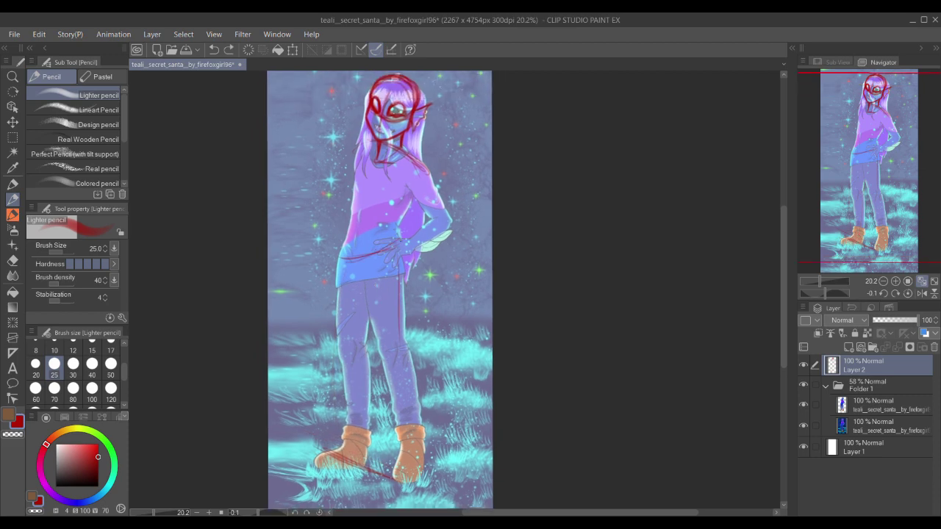
pyautogui.moveTo(398, 279); pyautogui.dragTo(402, 352)
pyautogui.moveTo(394, 263); pyautogui.dragTo(402, 347)
pyautogui.moveTo(366, 294); pyautogui.dragTo(383, 456)
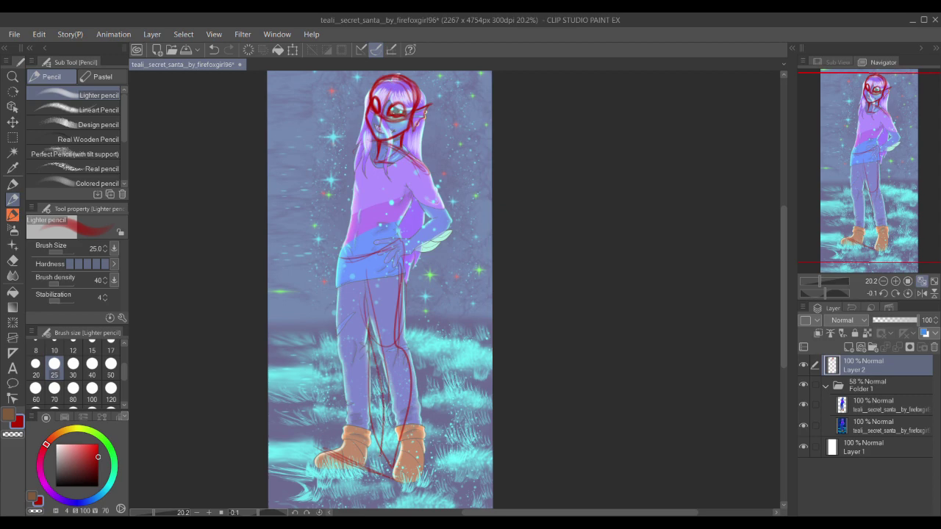
pyautogui.moveTo(374, 294); pyautogui.dragTo(346, 400)
pyautogui.moveTo(337, 315); pyautogui.dragTo(342, 421)
pyautogui.moveTo(333, 280); pyautogui.dragTo(329, 374)
pyautogui.moveTo(333, 374); pyautogui.dragTo(356, 376)
pyautogui.hotkey('ctrl', 'z')
pyautogui.hotkey('ctrl', 'z')
pyautogui.hotkey('ctrl', 'z')
pyautogui.hotkey('ctrl', 'z')
pyautogui.hotkey('ctrl', 'z')
# Step: Try to sketch the outer contour of the leg opposite the bent arm
pyautogui.moveTo(347, 267); pyautogui.dragTo(352, 399)
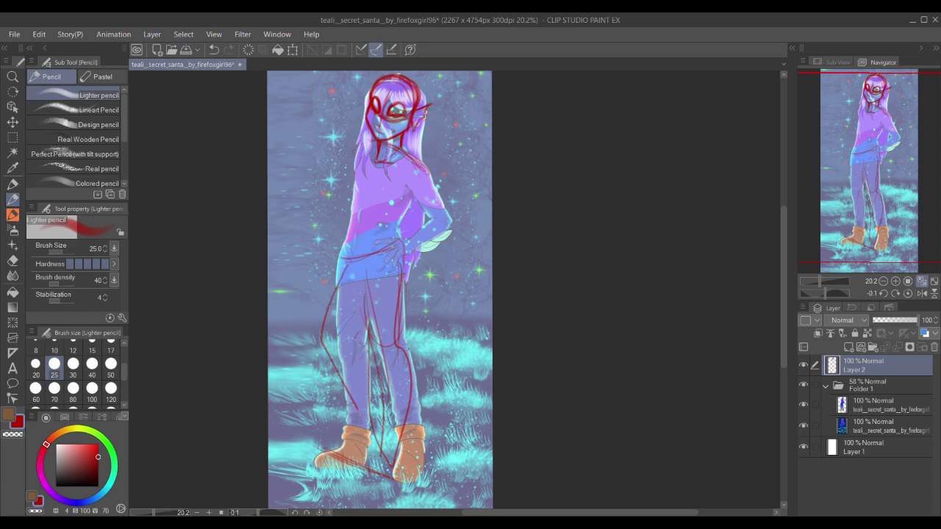
pyautogui.hotkey('ctrl', 'z')
pyautogui.moveTo(368, 367); pyautogui.dragTo(360, 316)
pyautogui.moveTo(370, 244); pyautogui.dragTo(335, 358)
pyautogui.moveTo(342, 234); pyautogui.dragTo(308, 420)
pyautogui.moveTo(339, 264)
pyautogui.mouseDown()
pyautogui.moveTo(336, 360)
pyautogui.moveTo(360, 304)
pyautogui.mouseUp()
# Step: Undo the contour strokes of both legs, back to the waistline across the hips
pyautogui.hotkey('ctrl', 'z')
pyautogui.hotkey('ctrl', 'z')
pyautogui.hotkey('ctrl', 'z')
pyautogui.hotkey('ctrl', 'z')
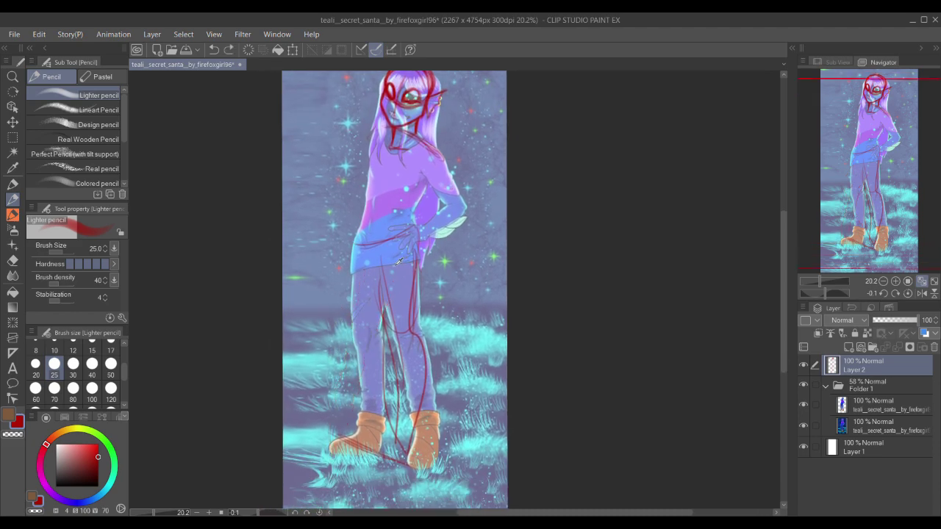
pyautogui.scroll(3, 398, 261)
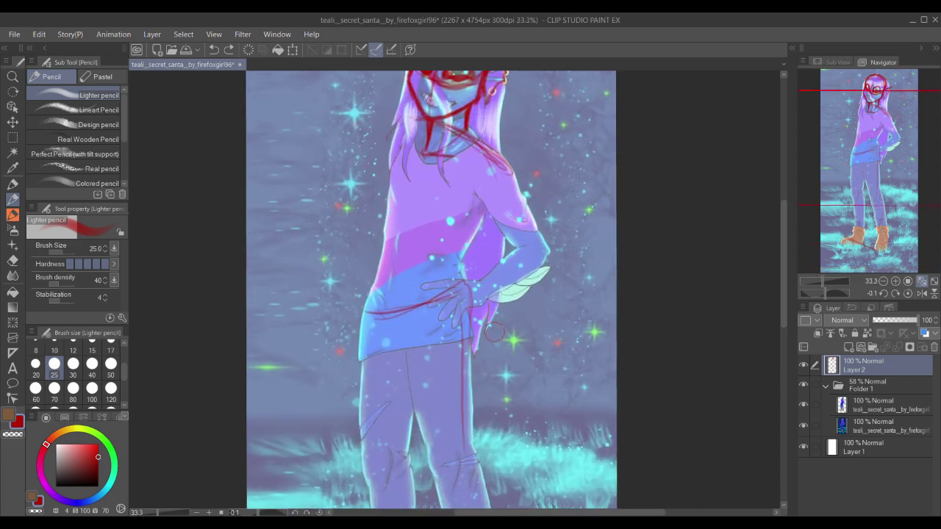
pyautogui.hotkey('ctrl', 'z')
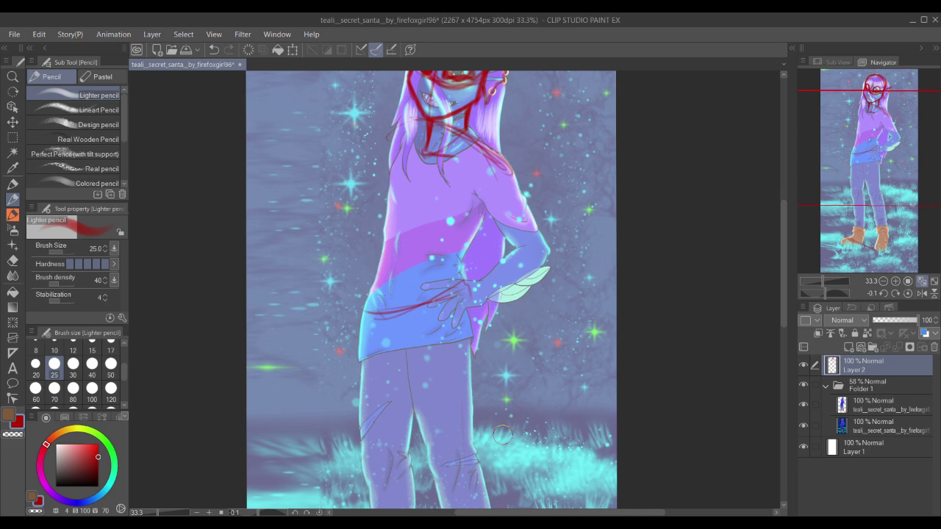
# Step: Sketch the far shoulder line and the collarbone line across the upper chest
pyautogui.moveTo(507, 154); pyautogui.dragTo(509, 251)
pyautogui.scroll(6, 456, 230)
pyautogui.moveTo(408, 267)
pyautogui.mouseDown()
pyautogui.moveTo(373, 232)
pyautogui.moveTo(516, 283)
pyautogui.mouseUp()
pyautogui.moveTo(483, 219); pyautogui.dragTo(562, 302)
pyautogui.moveTo(413, 209); pyautogui.dragTo(360, 219)
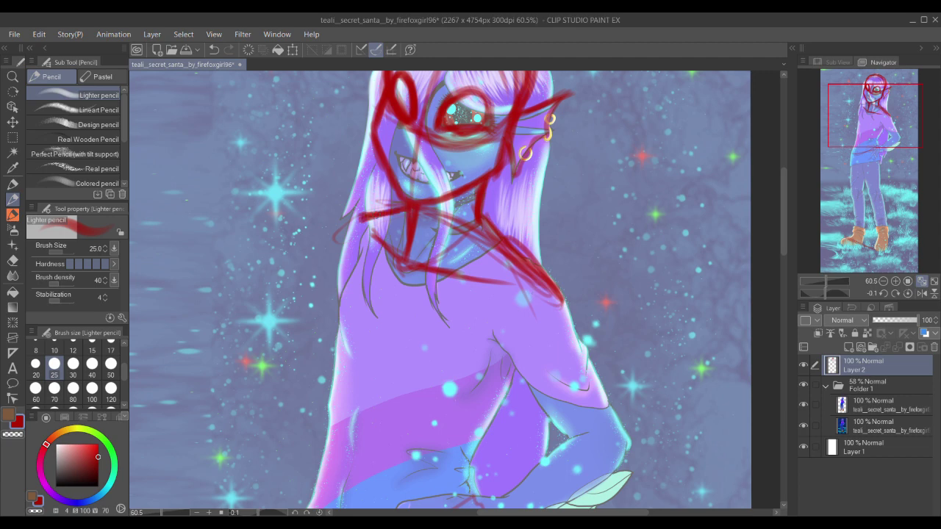
pyautogui.moveTo(361, 279); pyautogui.dragTo(361, 258)
pyautogui.moveTo(361, 196); pyautogui.dragTo(351, 248)
pyautogui.moveTo(383, 272); pyautogui.dragTo(363, 237)
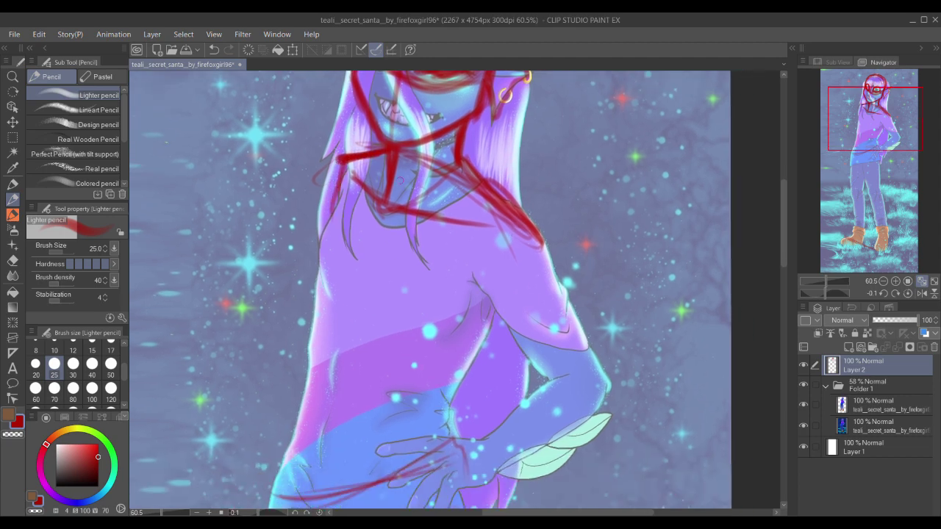
# Step: Sketch an oval for the shoulder joint of the bent arm
pyautogui.moveTo(484, 208)
pyautogui.mouseDown()
pyautogui.moveTo(497, 295)
pyautogui.moveTo(537, 309)
pyautogui.moveTo(487, 250)
pyautogui.mouseUp()
pyautogui.moveTo(477, 193); pyautogui.dragTo(484, 181)
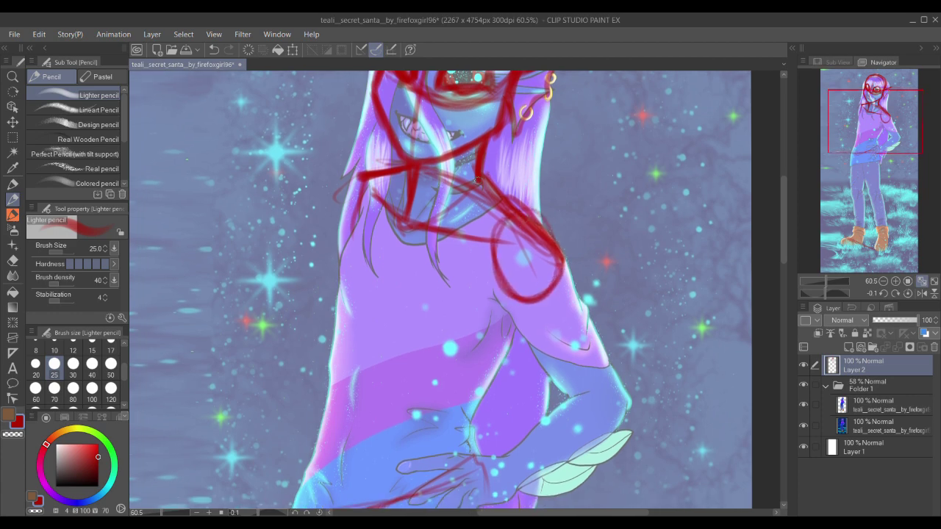
pyautogui.moveTo(513, 232); pyautogui.dragTo(537, 172)
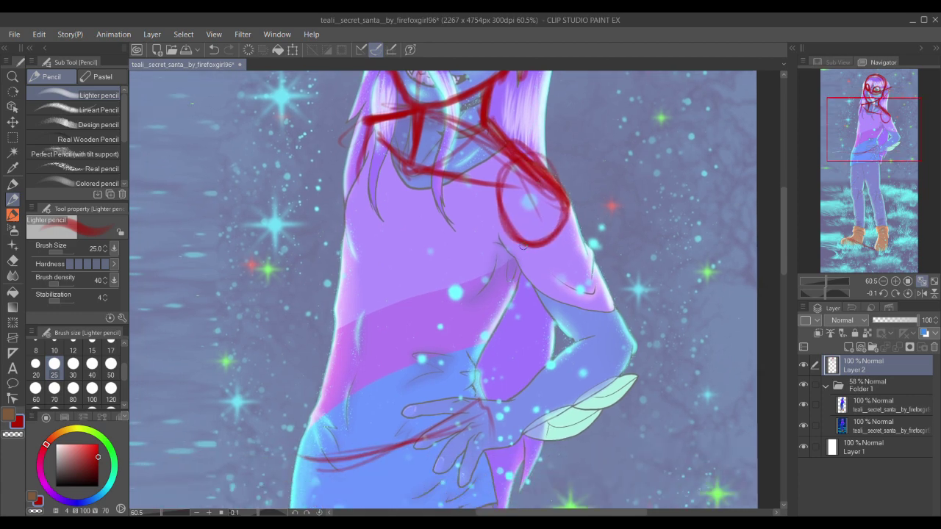
pyautogui.moveTo(500, 321); pyautogui.dragTo(503, 283)
pyautogui.moveTo(507, 216); pyautogui.dragTo(509, 244)
# Step: Sketch the torso's side contour from the bent arm's shoulder joint down to the waist
pyautogui.moveTo(526, 203); pyautogui.dragTo(555, 221)
pyautogui.moveTo(576, 185); pyautogui.dragTo(556, 282)
pyautogui.moveTo(570, 218); pyautogui.dragTo(518, 344)
pyautogui.moveTo(562, 237); pyautogui.dragTo(509, 367)
pyautogui.moveTo(548, 285); pyautogui.dragTo(501, 380)
# Step: Sketch the chest's far side contour from the shoulder opposite the bent arm
pyautogui.moveTo(426, 142)
pyautogui.mouseDown()
pyautogui.moveTo(423, 216)
pyautogui.moveTo(439, 177)
pyautogui.moveTo(397, 245)
pyautogui.mouseUp()
pyautogui.moveTo(434, 168); pyautogui.dragTo(394, 282)
pyautogui.moveTo(417, 186); pyautogui.dragTo(407, 220)
pyautogui.moveTo(488, 176)
pyautogui.mouseDown()
pyautogui.moveTo(502, 108)
pyautogui.moveTo(502, 153)
pyautogui.moveTo(454, 251)
pyautogui.mouseUp()
pyautogui.moveTo(426, 158); pyautogui.dragTo(405, 269)
pyautogui.moveTo(433, 182)
pyautogui.mouseDown()
pyautogui.moveTo(436, 225)
pyautogui.moveTo(433, 184)
pyautogui.moveTo(420, 229)
pyautogui.moveTo(437, 173)
pyautogui.mouseUp()
# Step: Sketch slanted curves across the torso beneath the chest
pyautogui.moveTo(419, 239)
pyautogui.mouseDown()
pyautogui.moveTo(530, 278)
pyautogui.moveTo(548, 332)
pyautogui.mouseUp()
pyautogui.moveTo(403, 245)
pyautogui.mouseDown()
pyautogui.moveTo(568, 309)
pyautogui.moveTo(530, 349)
pyautogui.mouseUp()
pyautogui.moveTo(454, 199)
pyautogui.mouseDown()
pyautogui.moveTo(425, 267)
pyautogui.moveTo(430, 255)
pyautogui.mouseUp()
pyautogui.moveTo(461, 170); pyautogui.dragTo(431, 232)
pyautogui.moveTo(432, 286); pyautogui.dragTo(440, 277)
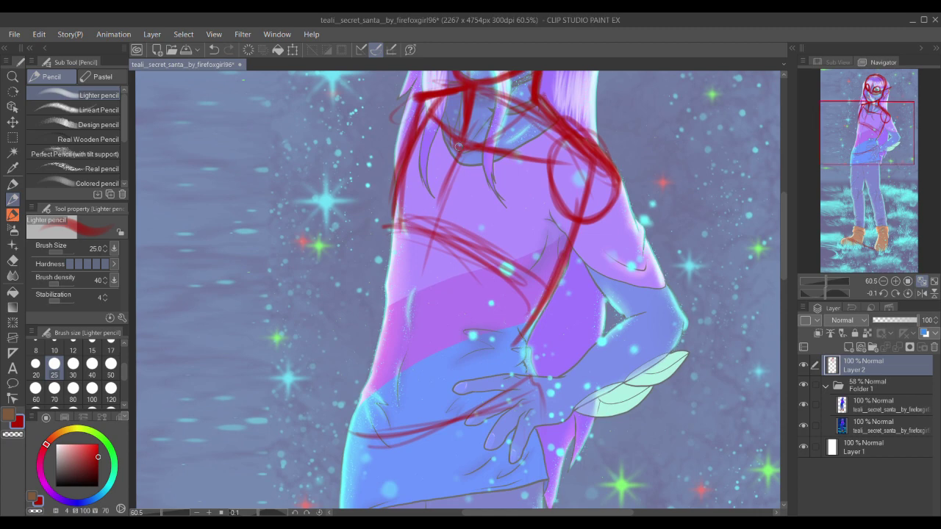
# Step: Try to sketch the torso's centre line down from the base of the neck
pyautogui.moveTo(453, 169); pyautogui.dragTo(421, 290)
pyautogui.moveTo(430, 235); pyautogui.dragTo(413, 337)
pyautogui.hotkey('ctrl', 'z')
pyautogui.hotkey('ctrl', 'z')
pyautogui.hotkey('ctrl', 'z')
pyautogui.hotkey('ctrl', 'z')
# Step: Sketch a curved centre line from the base of the neck through the torso to the hips
pyautogui.moveTo(456, 159); pyautogui.dragTo(397, 372)
pyautogui.moveTo(415, 334); pyautogui.dragTo(453, 266)
pyautogui.moveTo(461, 221)
pyautogui.mouseDown()
pyautogui.moveTo(450, 272)
pyautogui.moveTo(435, 339)
pyautogui.mouseUp()
pyautogui.moveTo(449, 271); pyautogui.dragTo(431, 365)
# Step: Sketch the waist curves across the torso and the hip contour behind the hand
pyautogui.moveTo(592, 202); pyautogui.dragTo(512, 246)
pyautogui.moveTo(544, 209)
pyautogui.mouseDown()
pyautogui.moveTo(477, 308)
pyautogui.moveTo(485, 364)
pyautogui.moveTo(475, 267)
pyautogui.mouseUp()
pyautogui.moveTo(462, 219); pyautogui.dragTo(485, 346)
pyautogui.moveTo(469, 244)
pyautogui.mouseDown()
pyautogui.moveTo(487, 356)
pyautogui.moveTo(446, 313)
pyautogui.mouseUp()
pyautogui.moveTo(348, 152)
pyautogui.mouseDown()
pyautogui.moveTo(328, 189)
pyautogui.moveTo(319, 245)
pyautogui.mouseUp()
pyautogui.moveTo(405, 248); pyautogui.dragTo(397, 291)
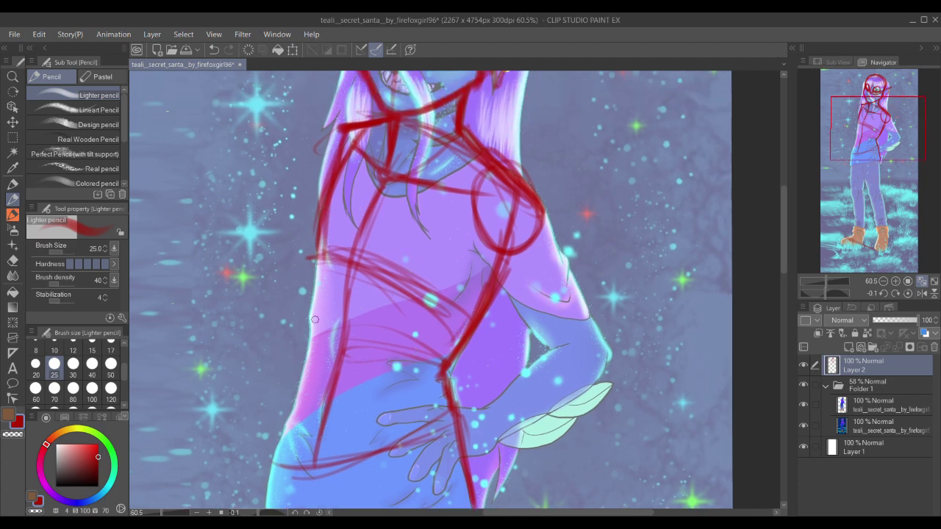
# Step: Sketch the ribcage arch and the torso's far side contour down to the hip
pyautogui.moveTo(337, 285); pyautogui.dragTo(422, 352)
pyautogui.moveTo(360, 269); pyautogui.dragTo(413, 359)
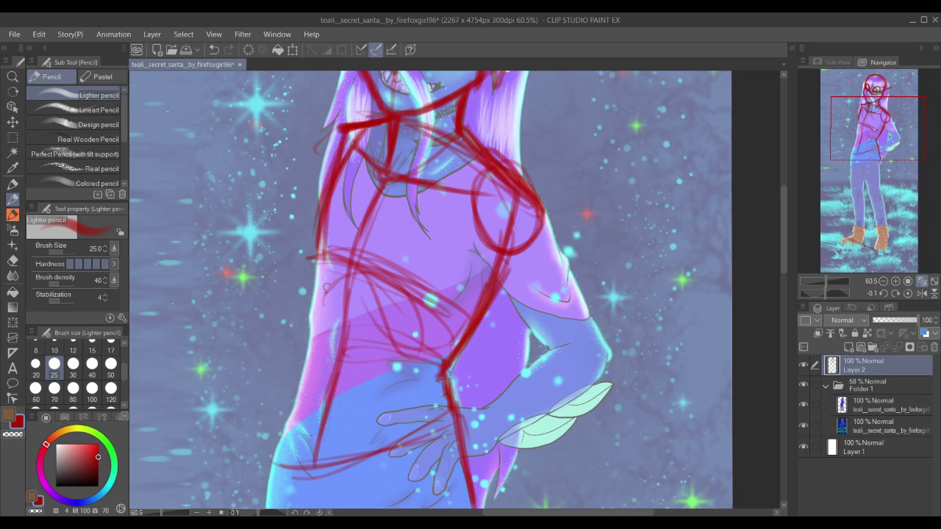
pyautogui.moveTo(327, 293); pyautogui.dragTo(323, 302)
pyautogui.moveTo(320, 215); pyautogui.dragTo(310, 292)
pyautogui.moveTo(314, 237); pyautogui.dragTo(308, 317)
pyautogui.moveTo(315, 281); pyautogui.dragTo(312, 337)
pyautogui.moveTo(317, 234)
pyautogui.mouseDown()
pyautogui.moveTo(310, 341)
pyautogui.moveTo(329, 246)
pyautogui.mouseUp()
pyautogui.moveTo(325, 213); pyautogui.dragTo(312, 299)
pyautogui.moveTo(325, 233); pyautogui.dragTo(310, 330)
pyautogui.moveTo(328, 215); pyautogui.dragTo(312, 331)
pyautogui.moveTo(321, 263); pyautogui.dragTo(323, 394)
pyautogui.moveTo(316, 311); pyautogui.dragTo(333, 406)
pyautogui.moveTo(374, 268); pyautogui.dragTo(365, 214)
pyautogui.moveTo(304, 249); pyautogui.dragTo(335, 382)
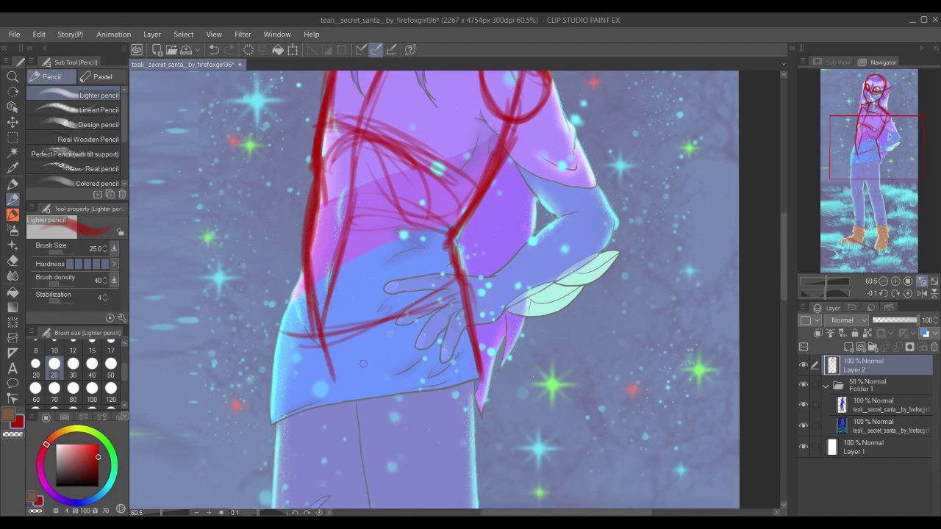
# Step: Sketch the V-shaped pelvis from the waist down to a rounded point at the sweater's hem
pyautogui.moveTo(469, 215); pyautogui.dragTo(374, 341)
pyautogui.moveTo(436, 252); pyautogui.dragTo(367, 366)
pyautogui.moveTo(399, 290)
pyautogui.mouseDown()
pyautogui.moveTo(359, 402)
pyautogui.moveTo(304, 340)
pyautogui.mouseUp()
pyautogui.moveTo(300, 276); pyautogui.dragTo(335, 409)
pyautogui.moveTo(308, 256); pyautogui.dragTo(344, 414)
pyautogui.moveTo(313, 363); pyautogui.dragTo(297, 261)
pyautogui.moveTo(473, 211)
pyautogui.mouseDown()
pyautogui.moveTo(359, 418)
pyautogui.moveTo(291, 301)
pyautogui.moveTo(306, 268)
pyautogui.mouseUp()
pyautogui.moveTo(306, 268)
pyautogui.mouseDown()
pyautogui.moveTo(304, 365)
pyautogui.moveTo(284, 275)
pyautogui.mouseUp()
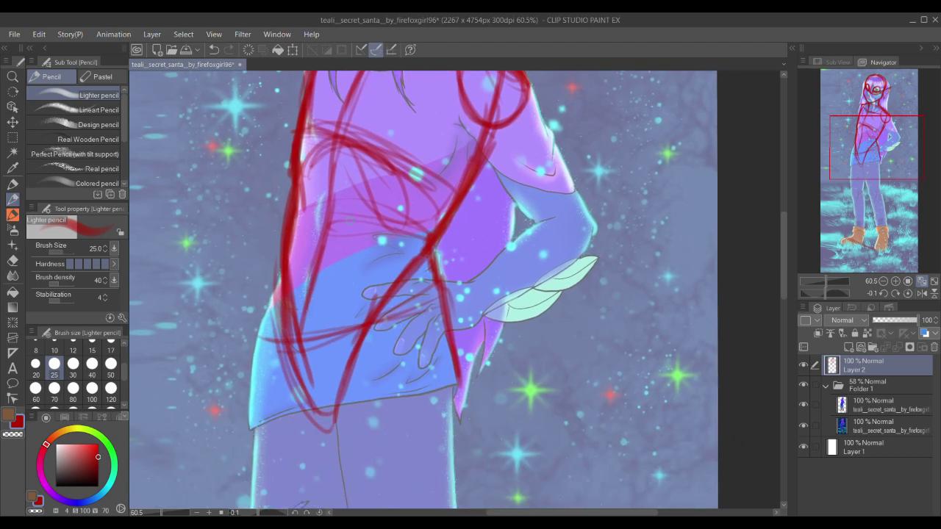
# Step: Reinforce the torso's side contours and widen the outline at the far hip
pyautogui.moveTo(282, 227); pyautogui.dragTo(294, 384)
pyautogui.moveTo(297, 144)
pyautogui.mouseDown()
pyautogui.moveTo(282, 319)
pyautogui.moveTo(283, 235)
pyautogui.mouseUp()
pyautogui.moveTo(435, 250); pyautogui.dragTo(449, 296)
pyautogui.moveTo(446, 299); pyautogui.dragTo(378, 325)
pyautogui.moveTo(261, 198)
pyautogui.mouseDown()
pyautogui.moveTo(295, 262)
pyautogui.moveTo(286, 220)
pyautogui.moveTo(291, 287)
pyautogui.mouseUp()
pyautogui.moveTo(308, 247); pyautogui.dragTo(291, 297)
pyautogui.moveTo(326, 236); pyautogui.dragTo(253, 361)
# Step: Reinforce the slanted band across the hips with repeated strokes
pyautogui.moveTo(479, 181); pyautogui.dragTo(402, 328)
pyautogui.moveTo(395, 253); pyautogui.dragTo(395, 339)
pyautogui.moveTo(266, 339)
pyautogui.mouseDown()
pyautogui.moveTo(392, 367)
pyautogui.moveTo(404, 247)
pyautogui.moveTo(431, 207)
pyautogui.mouseUp()
pyautogui.scroll(-3, 404, 246)
pyautogui.moveTo(297, 307)
pyautogui.mouseDown()
pyautogui.moveTo(417, 274)
pyautogui.moveTo(430, 283)
pyautogui.mouseUp()
pyautogui.scroll(-2, 433, 353)
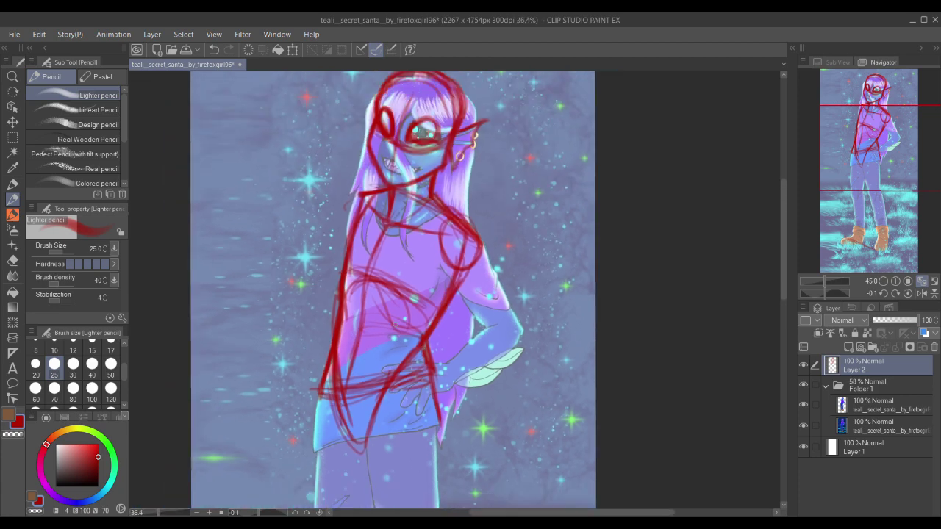
# Step: Set the pencil's brush size to 40 and check the figure in a horizontally mirrored view
pyautogui.moveTo(408, 323); pyautogui.dragTo(361, 182)
pyautogui.scroll(-1, 382, 203)
pyautogui.click(92, 367)
pyautogui.moveTo(351, 239)
pyautogui.mouseDown()
pyautogui.moveTo(341, 204)
pyautogui.moveTo(353, 193)
pyautogui.moveTo(387, 253)
pyautogui.mouseUp()
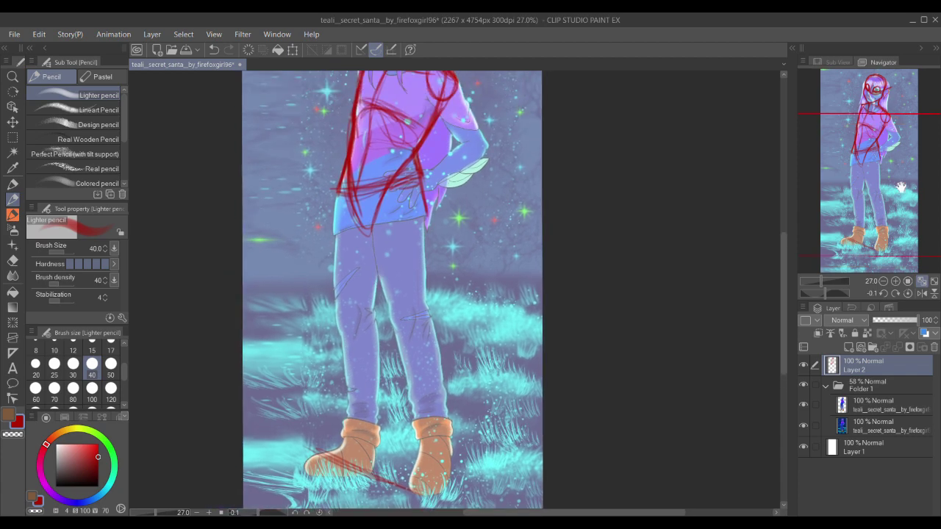
pyautogui.click(922, 294)
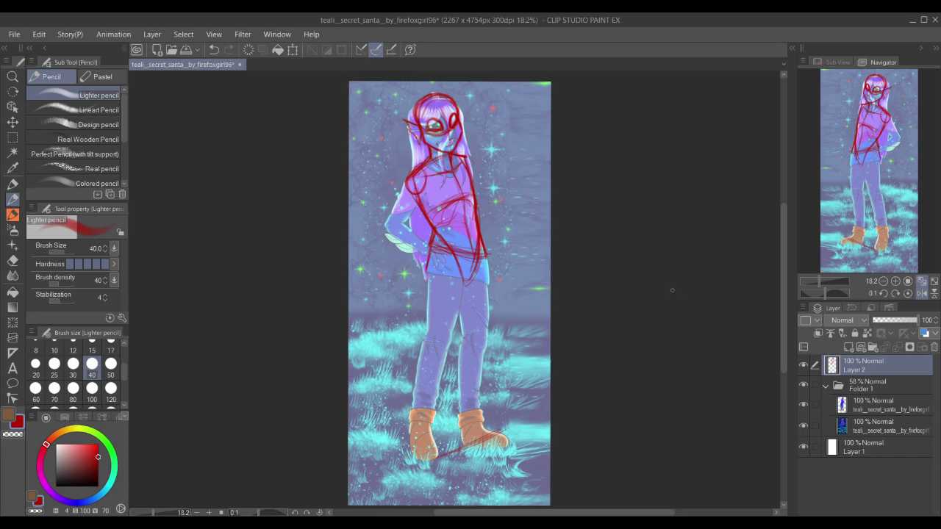
pyautogui.click(922, 294)
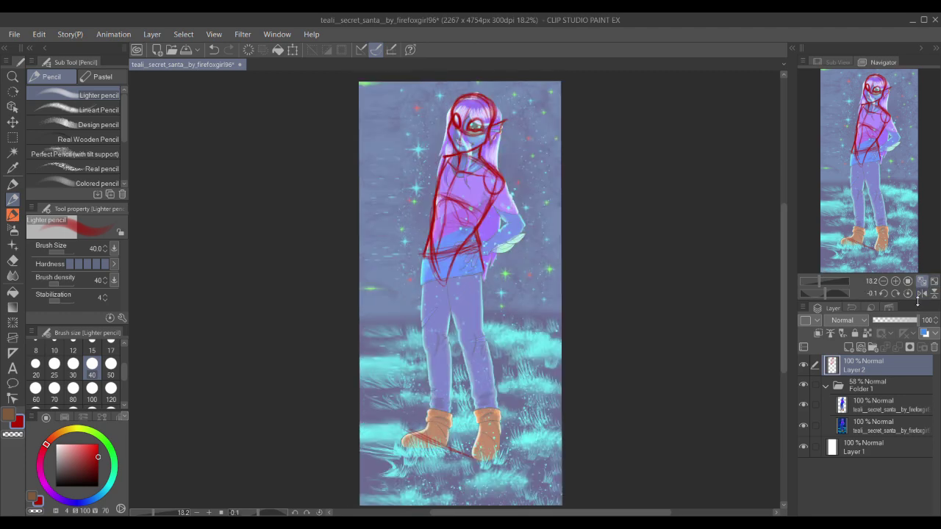
# Step: Sketch the thigh below the bent arm, with inner and outer contours and an arc across its top
pyautogui.moveTo(531, 322); pyautogui.dragTo(515, 286)
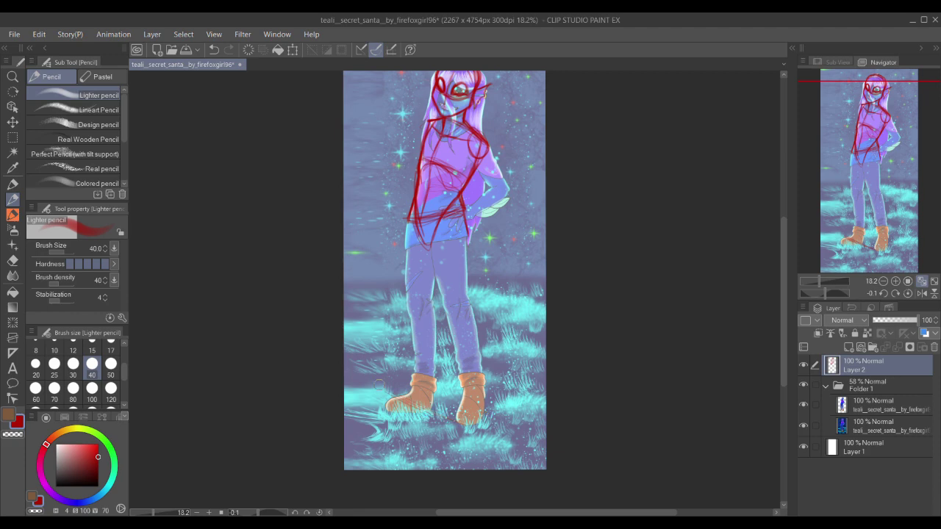
pyautogui.scroll(5, 491, 307)
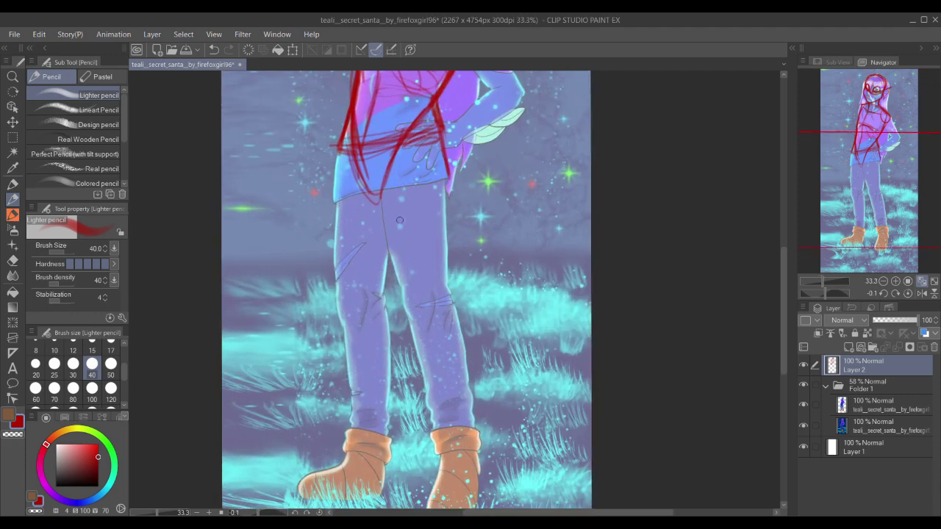
pyautogui.moveTo(381, 186); pyautogui.dragTo(408, 283)
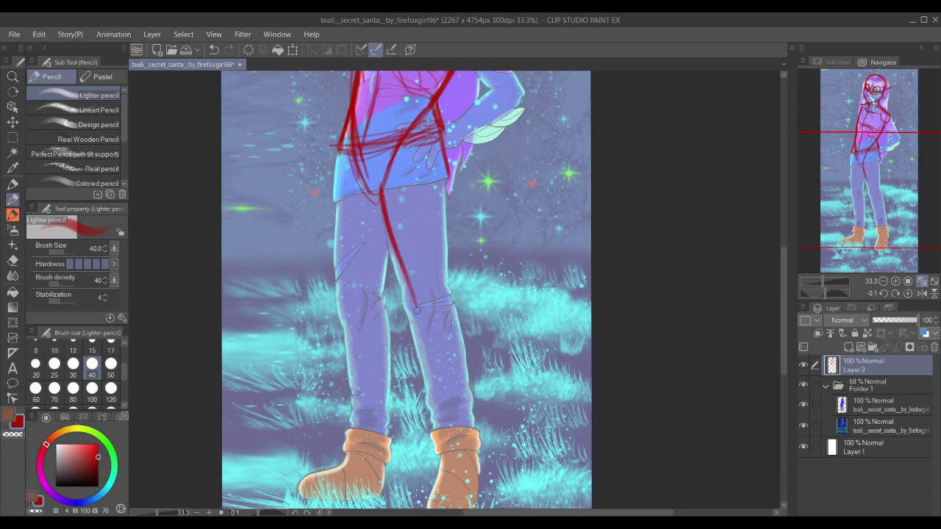
pyautogui.moveTo(382, 192)
pyautogui.mouseDown()
pyautogui.moveTo(412, 171)
pyautogui.moveTo(444, 166)
pyautogui.moveTo(434, 210)
pyautogui.mouseUp()
pyautogui.moveTo(443, 176); pyautogui.dragTo(389, 239)
pyautogui.moveTo(407, 275); pyautogui.dragTo(392, 228)
pyautogui.moveTo(436, 162); pyautogui.dragTo(439, 272)
pyautogui.moveTo(434, 180); pyautogui.dragTo(443, 307)
pyautogui.moveTo(441, 225); pyautogui.dragTo(388, 274)
pyautogui.moveTo(401, 232); pyautogui.dragTo(392, 185)
pyautogui.moveTo(366, 149); pyautogui.dragTo(419, 275)
pyautogui.moveTo(385, 213); pyautogui.dragTo(422, 275)
# Step: Sketch the rounded knee and the start of the lower leg below the bent arm
pyautogui.moveTo(430, 254); pyautogui.dragTo(410, 238)
pyautogui.moveTo(406, 194); pyautogui.dragTo(435, 273)
pyautogui.moveTo(415, 222); pyautogui.dragTo(433, 331)
pyautogui.moveTo(423, 257); pyautogui.dragTo(433, 361)
pyautogui.moveTo(360, 228); pyautogui.dragTo(402, 342)
pyautogui.moveTo(402, 309); pyautogui.dragTo(394, 256)
pyautogui.moveTo(362, 186); pyautogui.dragTo(401, 301)
pyautogui.moveTo(374, 222); pyautogui.dragTo(399, 332)
pyautogui.moveTo(392, 279); pyautogui.dragTo(404, 337)
pyautogui.moveTo(421, 255); pyautogui.dragTo(431, 333)
pyautogui.moveTo(423, 272); pyautogui.dragTo(431, 340)
pyautogui.moveTo(372, 169)
pyautogui.mouseDown()
pyautogui.moveTo(392, 251)
pyautogui.moveTo(392, 191)
pyautogui.mouseUp()
# Step: Sketch the calf contours and a wedge-shaped foot over the boot below the bent arm
pyautogui.moveTo(403, 291)
pyautogui.mouseDown()
pyautogui.moveTo(425, 373)
pyautogui.moveTo(450, 380)
pyautogui.mouseUp()
pyautogui.moveTo(409, 309); pyautogui.dragTo(388, 250)
pyautogui.moveTo(406, 302); pyautogui.dragTo(427, 295)
pyautogui.moveTo(407, 300)
pyautogui.mouseDown()
pyautogui.moveTo(398, 361)
pyautogui.moveTo(456, 360)
pyautogui.moveTo(441, 372)
pyautogui.moveTo(391, 358)
pyautogui.moveTo(459, 370)
pyautogui.moveTo(409, 372)
pyautogui.mouseUp()
pyautogui.moveTo(424, 264); pyautogui.dragTo(453, 347)
pyautogui.moveTo(397, 243); pyautogui.dragTo(413, 379)
pyautogui.moveTo(358, 242); pyautogui.dragTo(418, 376)
pyautogui.moveTo(381, 302); pyautogui.dragTo(418, 423)
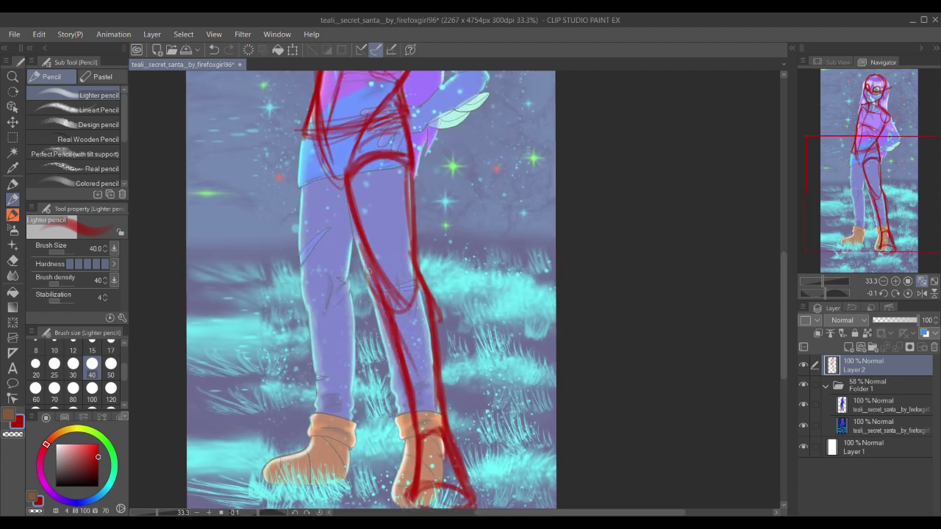
# Step: Sketch the inner and outer thigh contours of the leg opposite the bent arm, down to the knee
pyautogui.moveTo(396, 279); pyautogui.dragTo(418, 380)
pyautogui.moveTo(336, 225)
pyautogui.mouseDown()
pyautogui.moveTo(408, 232)
pyautogui.moveTo(419, 217)
pyautogui.mouseUp()
pyautogui.moveTo(390, 259); pyautogui.dragTo(406, 223)
pyautogui.moveTo(375, 235); pyautogui.dragTo(339, 237)
pyautogui.moveTo(401, 279); pyautogui.dragTo(422, 220)
pyautogui.moveTo(361, 137)
pyautogui.mouseDown()
pyautogui.moveTo(357, 248)
pyautogui.moveTo(367, 303)
pyautogui.mouseUp()
pyautogui.moveTo(363, 207); pyautogui.dragTo(360, 174)
pyautogui.moveTo(354, 138); pyautogui.dragTo(347, 252)
pyautogui.moveTo(408, 184); pyautogui.dragTo(384, 269)
# Step: Sketch the lower-leg contours of the leg opposite the bent arm, from the knee to the boot cuff
pyautogui.moveTo(407, 167); pyautogui.dragTo(383, 280)
pyautogui.moveTo(347, 184); pyautogui.dragTo(365, 283)
pyautogui.moveTo(358, 166)
pyautogui.mouseDown()
pyautogui.moveTo(363, 284)
pyautogui.moveTo(365, 245)
pyautogui.mouseUp()
pyautogui.moveTo(400, 173); pyautogui.dragTo(368, 285)
pyautogui.moveTo(340, 211)
pyautogui.mouseDown()
pyautogui.moveTo(352, 258)
pyautogui.moveTo(363, 239)
pyautogui.mouseUp()
pyautogui.moveTo(389, 194); pyautogui.dragTo(403, 250)
pyautogui.moveTo(390, 214); pyautogui.dragTo(374, 363)
pyautogui.moveTo(357, 199); pyautogui.dragTo(353, 329)
# Step: Sketch the ankle and a wedge-shaped foot over the sideways-pointing boot of the leg opposite the bent arm
pyautogui.moveTo(356, 232); pyautogui.dragTo(352, 378)
pyautogui.moveTo(347, 287)
pyautogui.mouseDown()
pyautogui.moveTo(332, 333)
pyautogui.moveTo(342, 350)
pyautogui.mouseUp()
pyautogui.moveTo(348, 160); pyautogui.dragTo(345, 279)
pyautogui.moveTo(345, 279); pyautogui.dragTo(351, 203)
pyautogui.moveTo(394, 272)
pyautogui.mouseDown()
pyautogui.moveTo(389, 371)
pyautogui.moveTo(400, 220)
pyautogui.moveTo(399, 357)
pyautogui.moveTo(330, 355)
pyautogui.mouseUp()
pyautogui.moveTo(353, 346)
pyautogui.mouseDown()
pyautogui.moveTo(395, 302)
pyautogui.moveTo(431, 313)
pyautogui.moveTo(354, 314)
pyautogui.mouseUp()
pyautogui.moveTo(392, 244)
pyautogui.mouseDown()
pyautogui.moveTo(403, 221)
pyautogui.moveTo(418, 242)
pyautogui.moveTo(354, 281)
pyautogui.moveTo(460, 293)
pyautogui.mouseUp()
pyautogui.moveTo(413, 239); pyautogui.dragTo(350, 279)
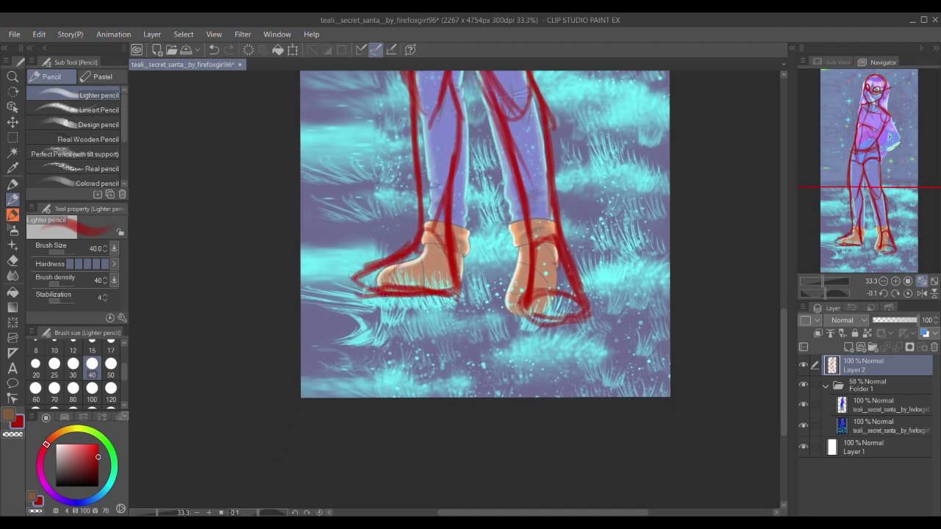
# Step: Examine the red leg and torso guides up close and across the whole figure
pyautogui.moveTo(450, 256); pyautogui.dragTo(434, 469)
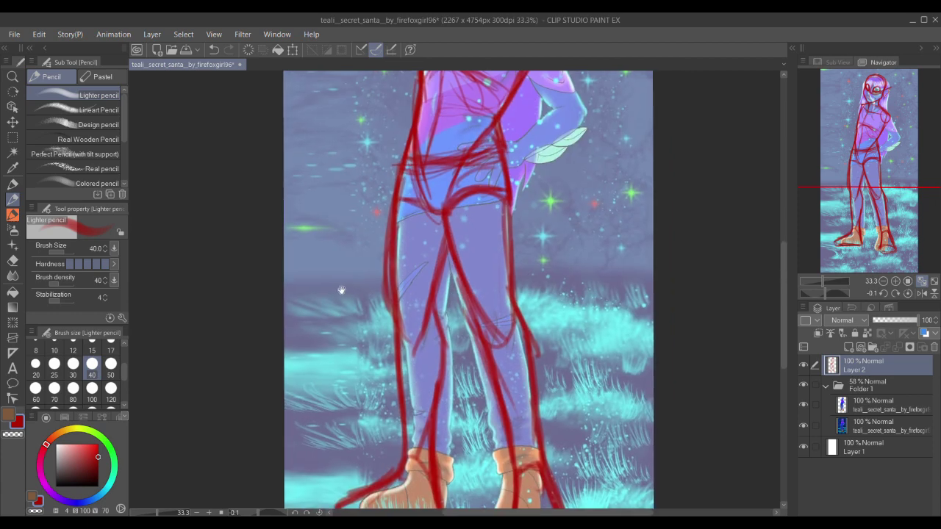
pyautogui.scroll(-4, 362, 267)
pyautogui.moveTo(363, 268); pyautogui.dragTo(334, 267)
pyautogui.scroll(3, 363, 157)
pyautogui.scroll(1, 371, 272)
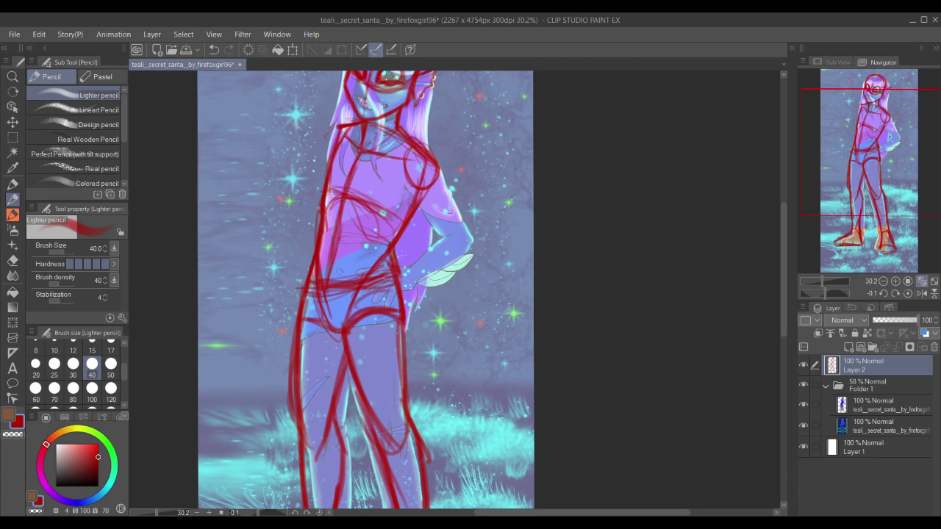
pyautogui.moveTo(358, 152); pyautogui.dragTo(335, 252)
pyautogui.moveTo(344, 188); pyautogui.dragTo(345, 162)
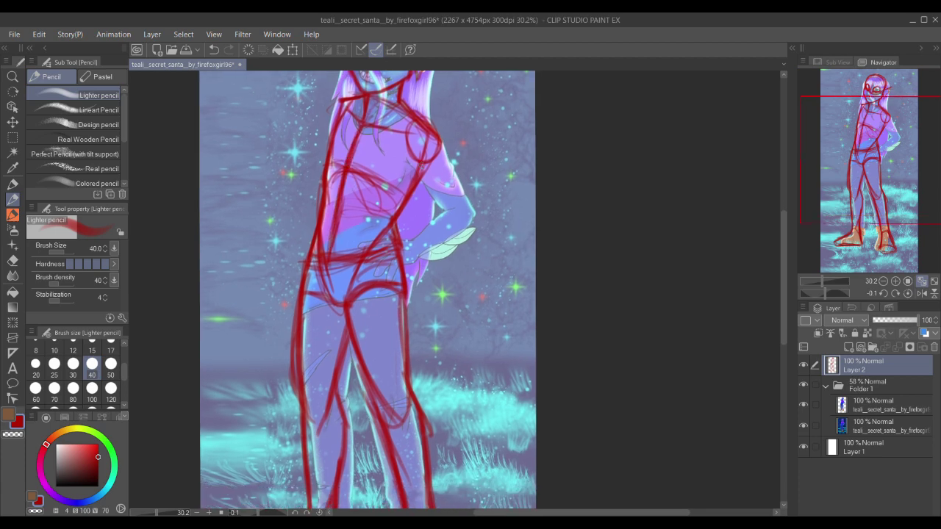
pyautogui.scroll(-4, 407, 325)
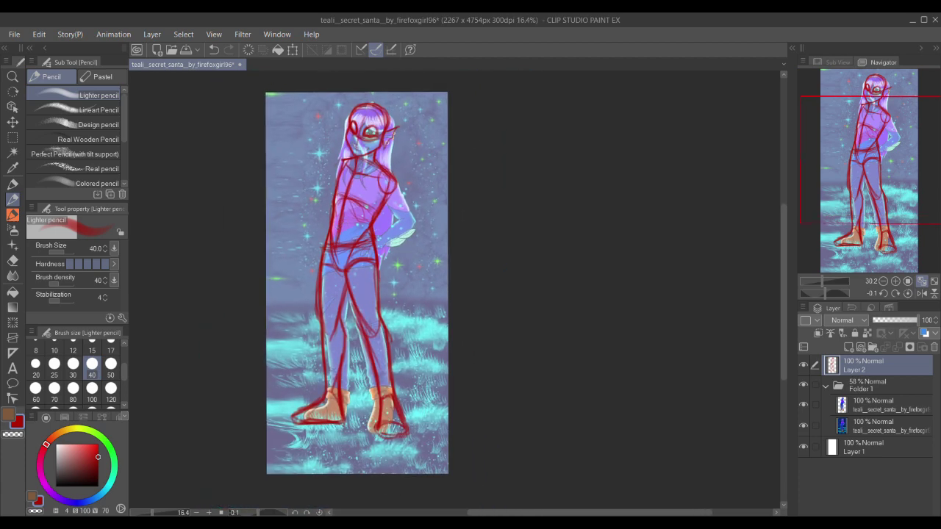
pyautogui.scroll(4, 341, 220)
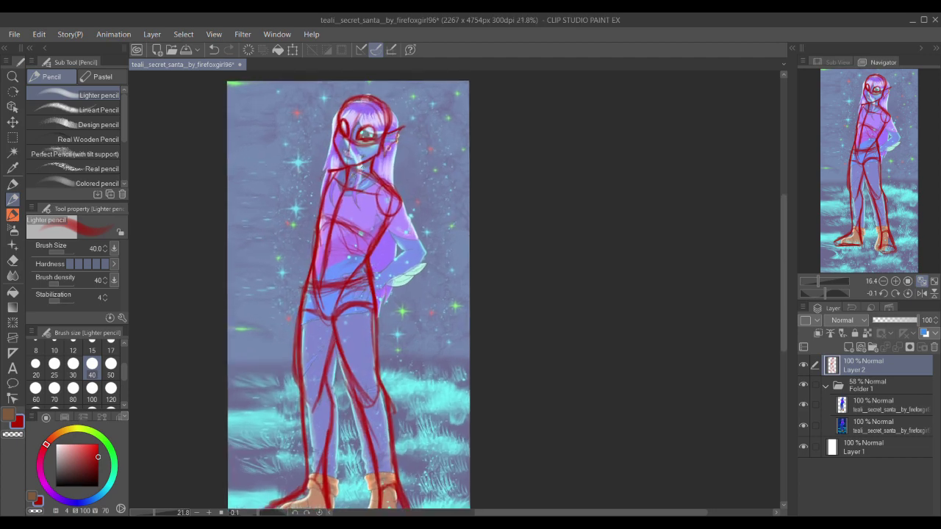
# Step: Strengthen the outline of the shoulder opposite the bent arm and draw a curved line under the chest
pyautogui.scroll(2, 342, 223)
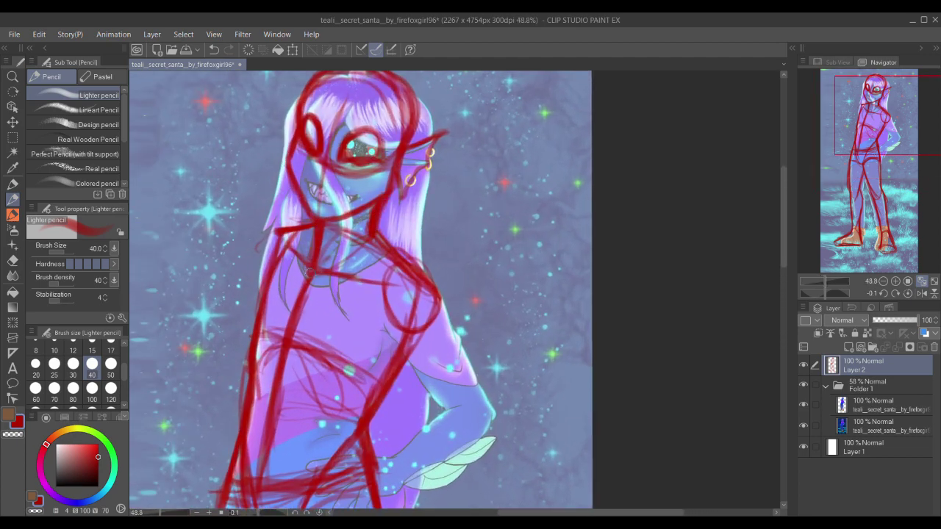
pyautogui.moveTo(313, 219)
pyautogui.mouseDown()
pyautogui.moveTo(328, 153)
pyautogui.moveTo(347, 207)
pyautogui.moveTo(379, 191)
pyautogui.moveTo(353, 184)
pyautogui.moveTo(403, 162)
pyautogui.moveTo(354, 191)
pyautogui.moveTo(340, 327)
pyautogui.mouseUp()
pyautogui.moveTo(339, 328); pyautogui.dragTo(349, 225)
pyautogui.moveTo(349, 220); pyautogui.dragTo(329, 307)
pyautogui.moveTo(347, 230); pyautogui.dragTo(323, 331)
pyautogui.moveTo(311, 219)
pyautogui.mouseDown()
pyautogui.moveTo(297, 321)
pyautogui.moveTo(291, 284)
pyautogui.mouseUp()
pyautogui.hotkey('ctrl', 'z')
pyautogui.hotkey('ctrl', 'z')
pyautogui.hotkey('ctrl', 'z')
pyautogui.hotkey('ctrl', 'z')
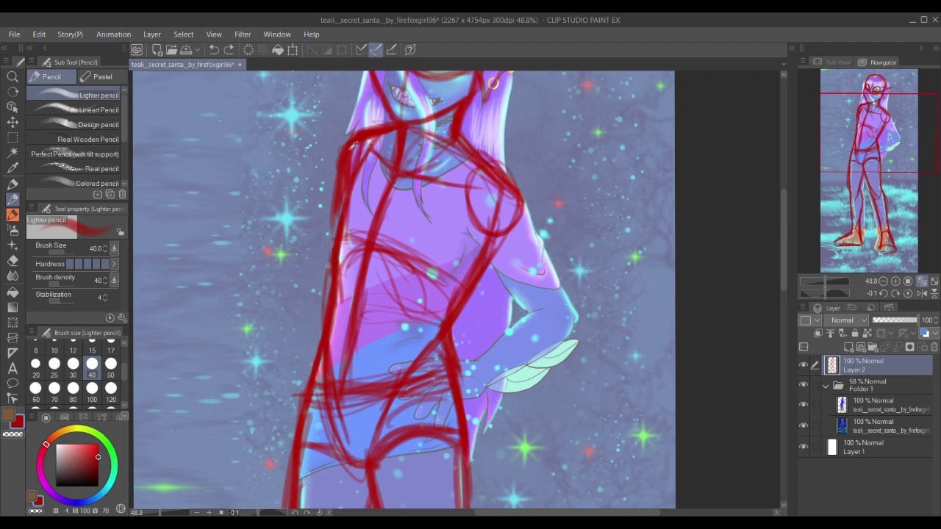
pyautogui.moveTo(347, 177); pyautogui.dragTo(338, 206)
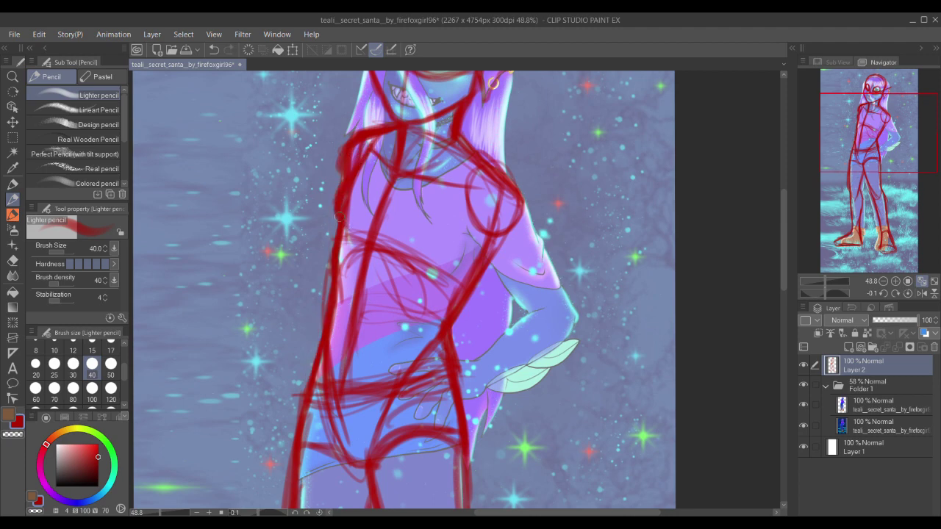
pyautogui.moveTo(462, 235)
pyautogui.mouseDown()
pyautogui.moveTo(427, 271)
pyautogui.moveTo(462, 235)
pyautogui.moveTo(436, 232)
pyautogui.moveTo(452, 225)
pyautogui.moveTo(437, 200)
pyautogui.moveTo(382, 238)
pyautogui.mouseUp()
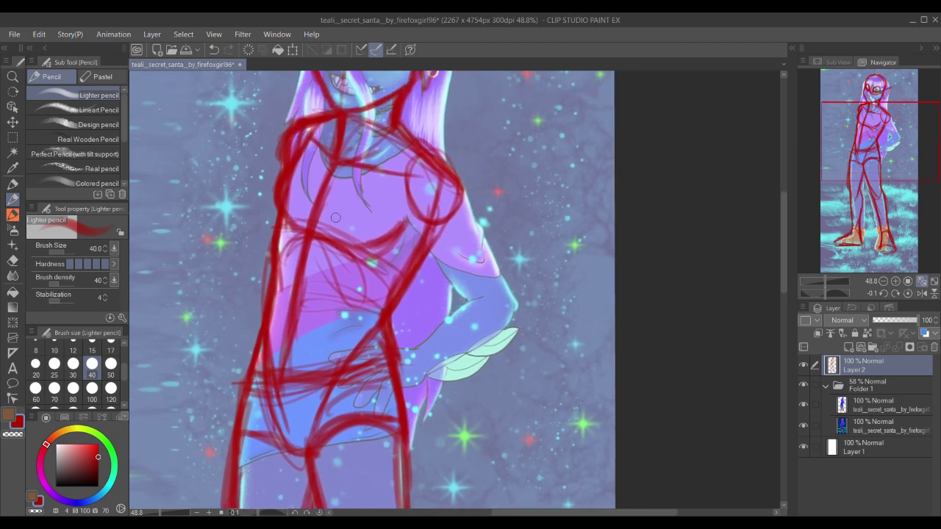
# Step: Reinforce the shoulder outline of the bent arm and mark its armpit, undoing the misplaced strokes
pyautogui.scroll(-3, 382, 238)
pyautogui.scroll(-2, 393, 270)
pyautogui.moveTo(393, 270); pyautogui.dragTo(358, 145)
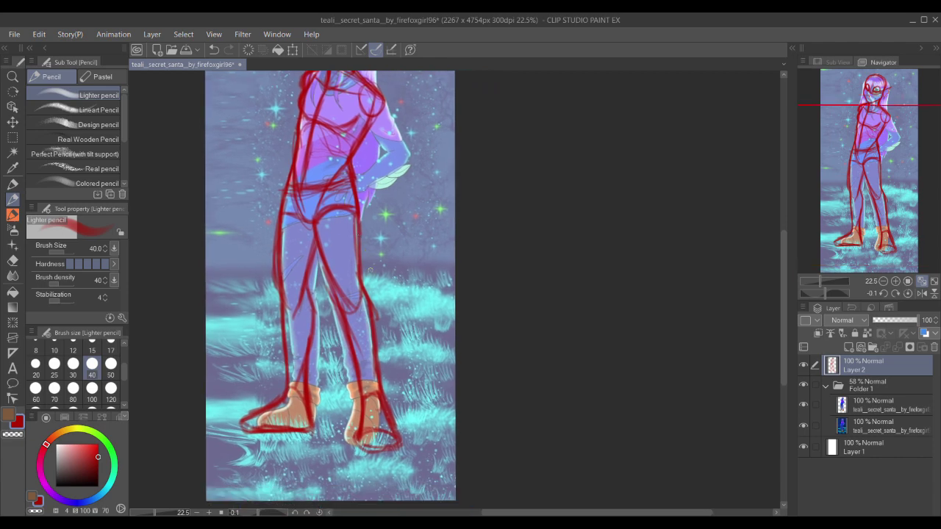
pyautogui.scroll(-2, 362, 201)
pyautogui.moveTo(363, 201); pyautogui.dragTo(371, 269)
pyautogui.scroll(5, 371, 184)
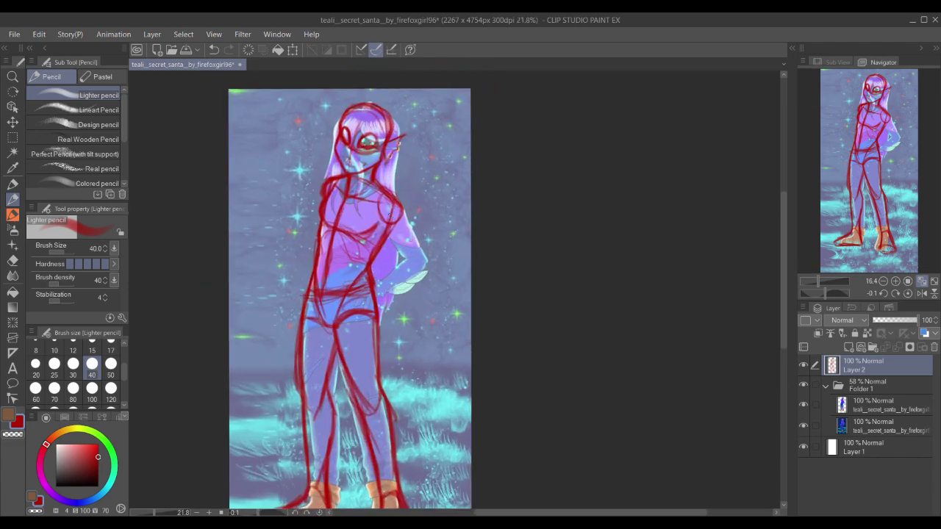
pyautogui.moveTo(355, 219); pyautogui.dragTo(403, 287)
pyautogui.moveTo(372, 162)
pyautogui.mouseDown()
pyautogui.moveTo(430, 246)
pyautogui.moveTo(353, 250)
pyautogui.moveTo(426, 228)
pyautogui.moveTo(368, 159)
pyautogui.moveTo(433, 253)
pyautogui.mouseUp()
pyautogui.moveTo(365, 243); pyautogui.dragTo(353, 218)
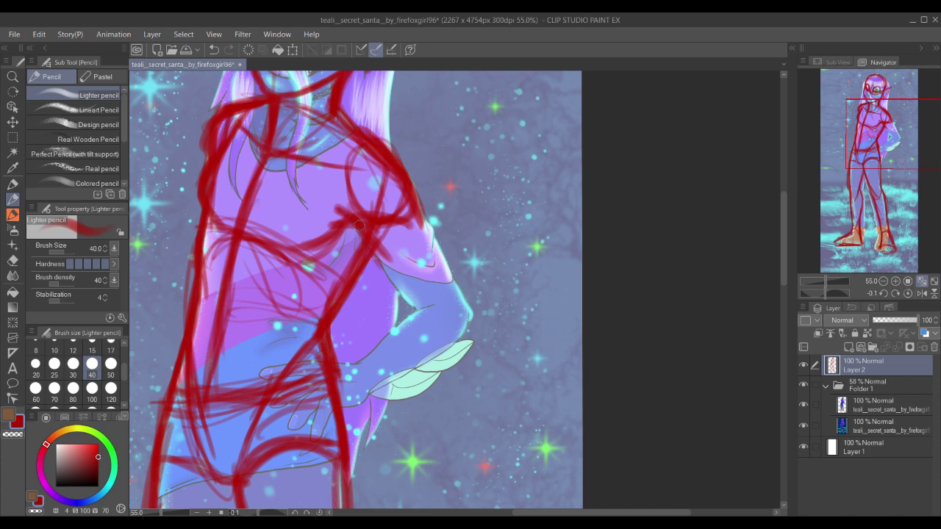
pyautogui.moveTo(425, 206); pyautogui.dragTo(431, 218)
pyautogui.hotkey('ctrl', 'z')
pyautogui.moveTo(354, 143)
pyautogui.mouseDown()
pyautogui.moveTo(401, 177)
pyautogui.moveTo(391, 197)
pyautogui.mouseUp()
pyautogui.hotkey('ctrl', 'z')
# Step: Reduce the pencil's brush size to 30 and sketch the bent arm's upper-arm contours down to a rounded elbow
pyautogui.moveTo(372, 236); pyautogui.dragTo(405, 308)
pyautogui.moveTo(381, 267); pyautogui.dragTo(425, 308)
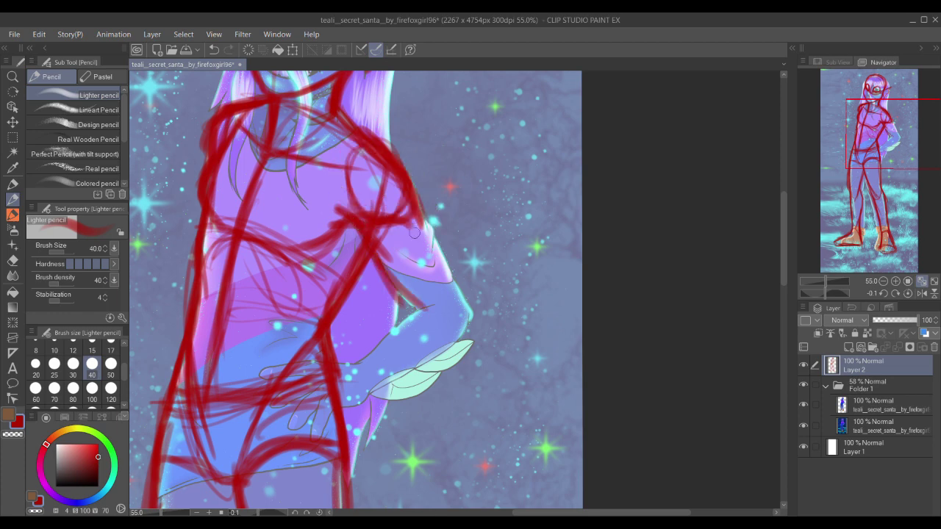
pyautogui.click(72, 365)
pyautogui.moveTo(419, 205)
pyautogui.mouseDown()
pyautogui.moveTo(411, 173)
pyautogui.moveTo(452, 268)
pyautogui.mouseUp()
pyautogui.moveTo(371, 215); pyautogui.dragTo(408, 279)
pyautogui.moveTo(419, 189)
pyautogui.mouseDown()
pyautogui.moveTo(441, 239)
pyautogui.moveTo(423, 297)
pyautogui.mouseUp()
pyautogui.moveTo(370, 206)
pyautogui.mouseDown()
pyautogui.moveTo(434, 299)
pyautogui.moveTo(441, 225)
pyautogui.mouseUp()
pyautogui.moveTo(390, 181); pyautogui.dragTo(446, 263)
pyautogui.moveTo(461, 222); pyautogui.dragTo(473, 224)
pyautogui.moveTo(467, 185)
pyautogui.mouseDown()
pyautogui.moveTo(481, 239)
pyautogui.moveTo(472, 253)
pyautogui.mouseUp()
pyautogui.moveTo(458, 239); pyautogui.dragTo(516, 247)
pyautogui.moveTo(474, 199); pyautogui.dragTo(515, 201)
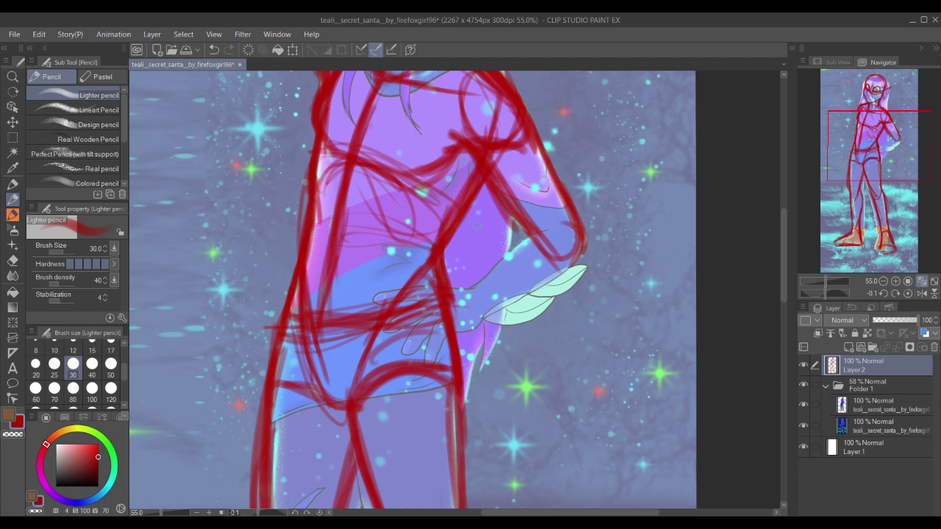
# Step: Erase the red torso and pelvis guide lines that cover the hand resting on the hip
pyautogui.moveTo(433, 284)
pyautogui.mouseDown()
pyautogui.moveTo(445, 338)
pyautogui.moveTo(386, 316)
pyautogui.moveTo(439, 284)
pyautogui.moveTo(435, 317)
pyautogui.moveTo(454, 345)
pyautogui.moveTo(397, 309)
pyautogui.mouseUp()
pyautogui.moveTo(449, 358); pyautogui.dragTo(470, 363)
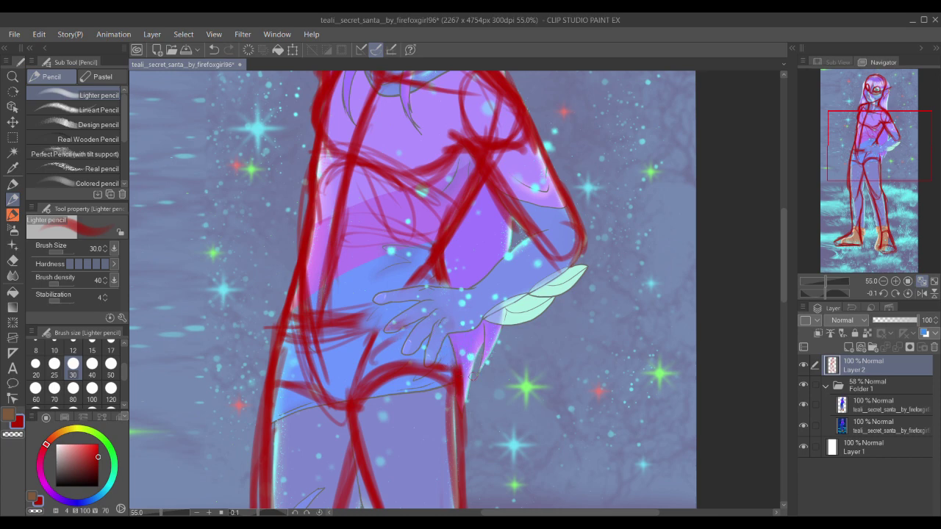
pyautogui.moveTo(445, 291); pyautogui.dragTo(465, 254)
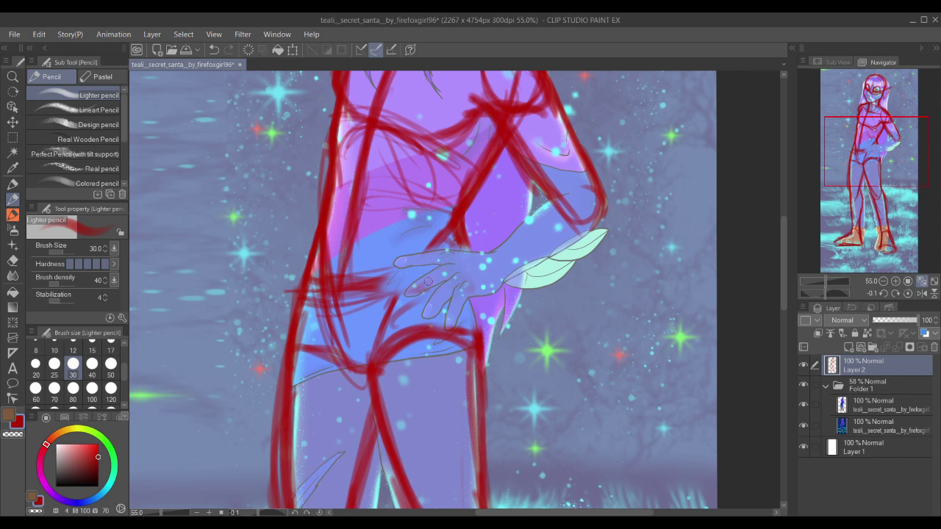
pyautogui.moveTo(431, 259); pyautogui.dragTo(441, 233)
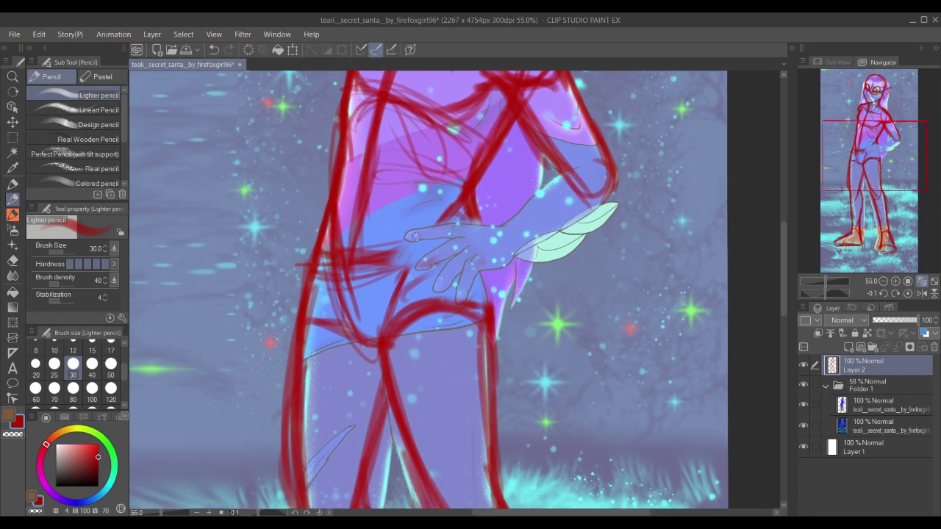
pyautogui.moveTo(414, 232)
pyautogui.mouseDown()
pyautogui.moveTo(409, 211)
pyautogui.moveTo(400, 219)
pyautogui.mouseUp()
pyautogui.moveTo(419, 237); pyautogui.dragTo(417, 215)
pyautogui.moveTo(406, 180)
pyautogui.mouseDown()
pyautogui.moveTo(426, 259)
pyautogui.moveTo(438, 225)
pyautogui.moveTo(420, 233)
pyautogui.moveTo(461, 295)
pyautogui.mouseUp()
pyautogui.hotkey('ctrl', 'z')
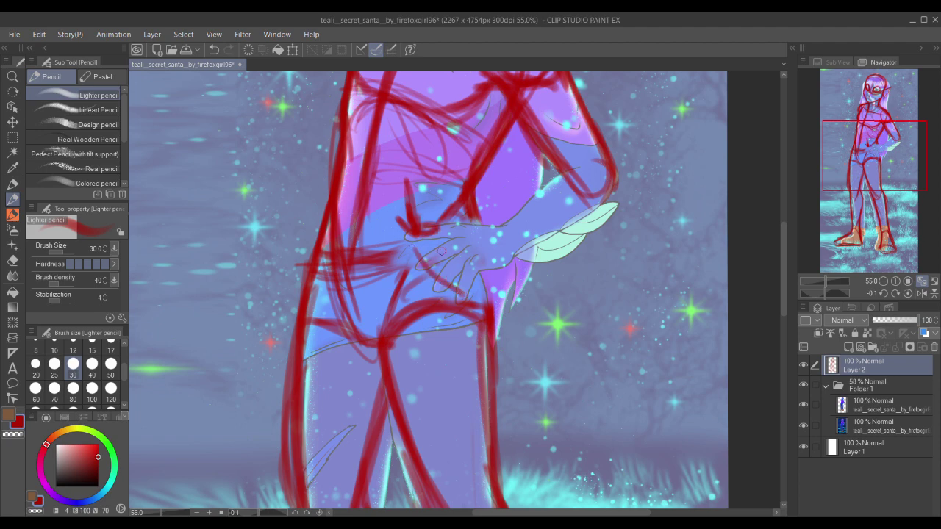
pyautogui.hotkey('ctrl', 'z')
pyautogui.moveTo(454, 237)
pyautogui.mouseDown()
pyautogui.moveTo(416, 269)
pyautogui.moveTo(420, 254)
pyautogui.moveTo(414, 287)
pyautogui.moveTo(412, 275)
pyautogui.mouseUp()
pyautogui.hotkey('ctrl', 'z')
pyautogui.hotkey('ctrl', 'z')
pyautogui.hotkey('ctrl', 'z')
pyautogui.hotkey('ctrl', 'z')
# Step: Sketch the forearm contours from the elbow to the wrist, with an oval at the elbow and an arc across the hand
pyautogui.moveTo(595, 199)
pyautogui.mouseDown()
pyautogui.moveTo(544, 205)
pyautogui.moveTo(555, 201)
pyautogui.moveTo(491, 266)
pyautogui.mouseUp()
pyautogui.moveTo(585, 163); pyautogui.dragTo(604, 232)
pyautogui.moveTo(581, 177); pyautogui.dragTo(555, 262)
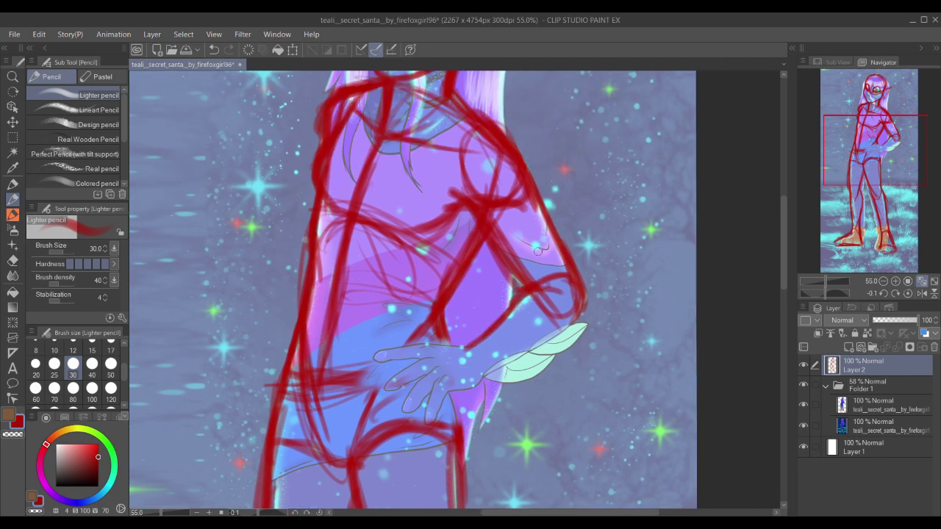
pyautogui.moveTo(542, 210); pyautogui.dragTo(540, 296)
pyautogui.moveTo(500, 205)
pyautogui.mouseDown()
pyautogui.moveTo(493, 196)
pyautogui.moveTo(573, 308)
pyautogui.mouseUp()
pyautogui.moveTo(552, 270)
pyautogui.mouseDown()
pyautogui.moveTo(572, 303)
pyautogui.moveTo(571, 228)
pyautogui.moveTo(571, 268)
pyautogui.moveTo(478, 318)
pyautogui.moveTo(500, 270)
pyautogui.moveTo(522, 282)
pyautogui.moveTo(519, 377)
pyautogui.mouseUp()
pyautogui.moveTo(519, 377); pyautogui.dragTo(525, 343)
pyautogui.moveTo(544, 235); pyautogui.dragTo(528, 255)
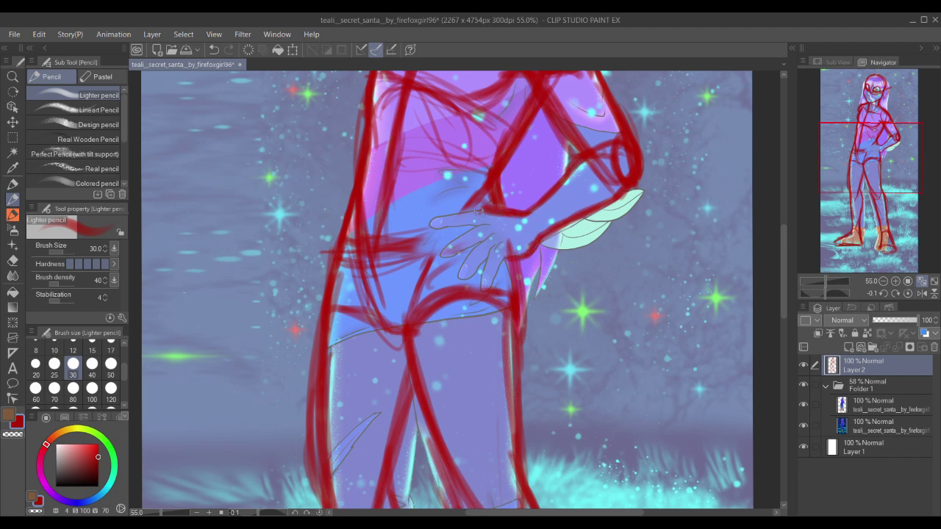
pyautogui.scroll(1, 478, 210)
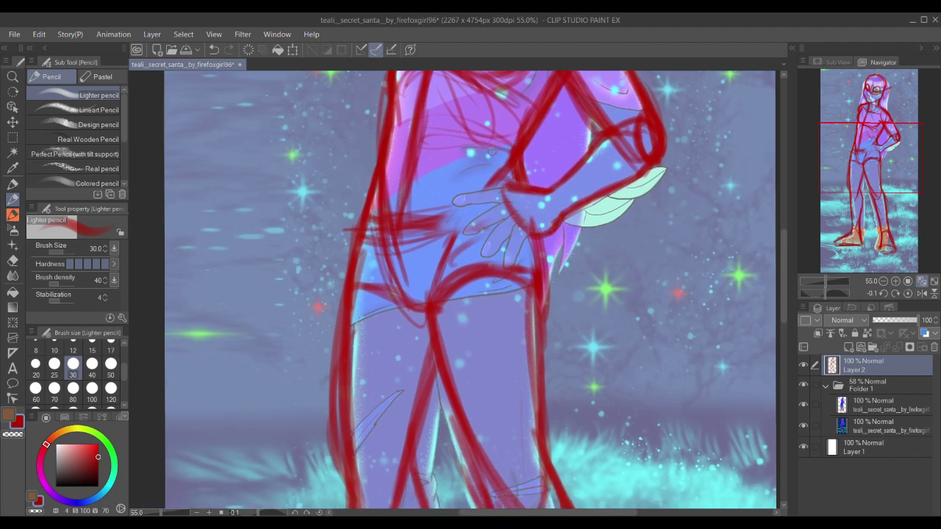
# Step: Set the pencil to size 20 in dark magenta and start the upper edge of the hand at the wrist
pyautogui.scroll(5, 644, 85)
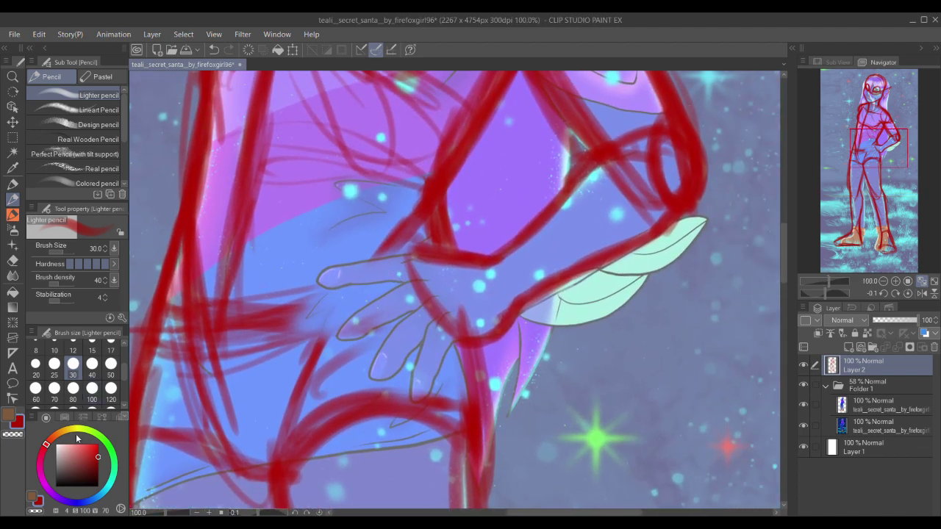
pyautogui.moveTo(277, 266); pyautogui.dragTo(316, 271)
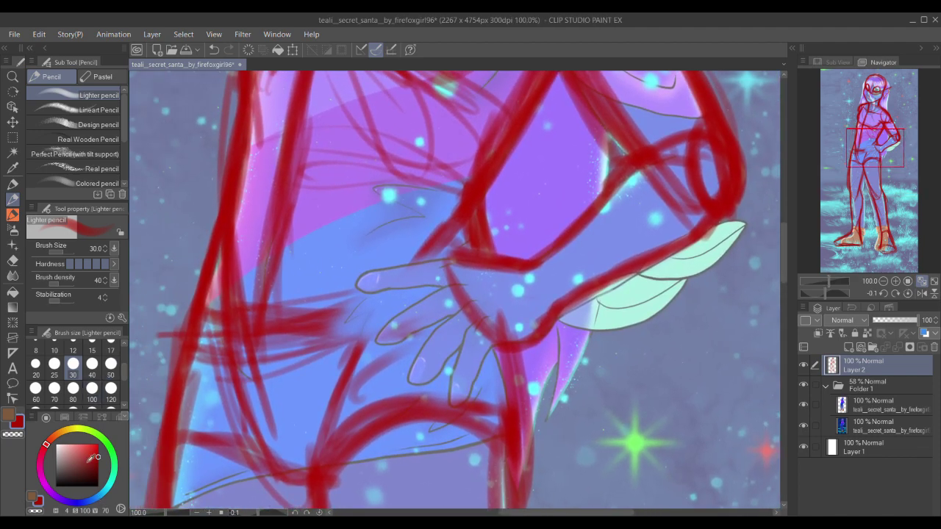
pyautogui.click(35, 363)
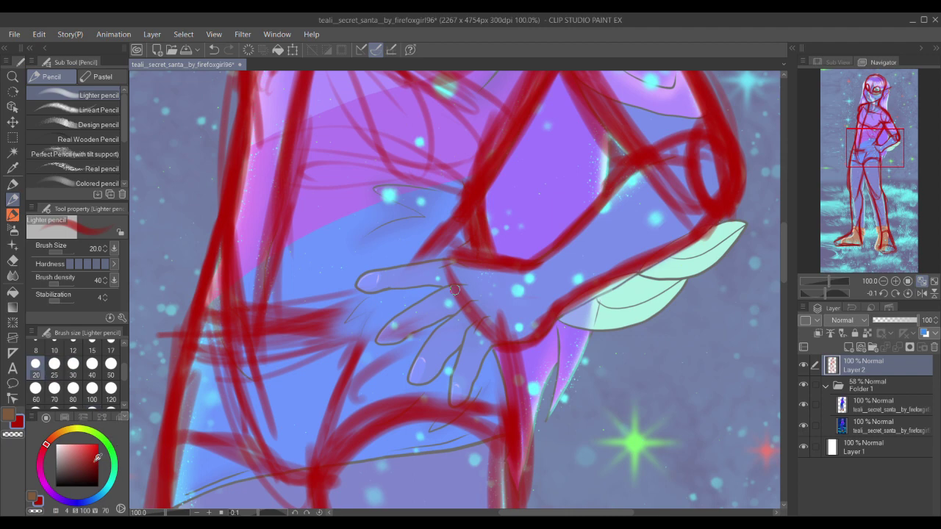
pyautogui.moveTo(44, 447); pyautogui.dragTo(39, 470)
pyautogui.moveTo(412, 179); pyautogui.dragTo(359, 220)
pyautogui.moveTo(359, 220); pyautogui.dragTo(361, 201)
pyautogui.moveTo(456, 207)
pyautogui.mouseDown()
pyautogui.moveTo(392, 240)
pyautogui.moveTo(409, 201)
pyautogui.mouseUp()
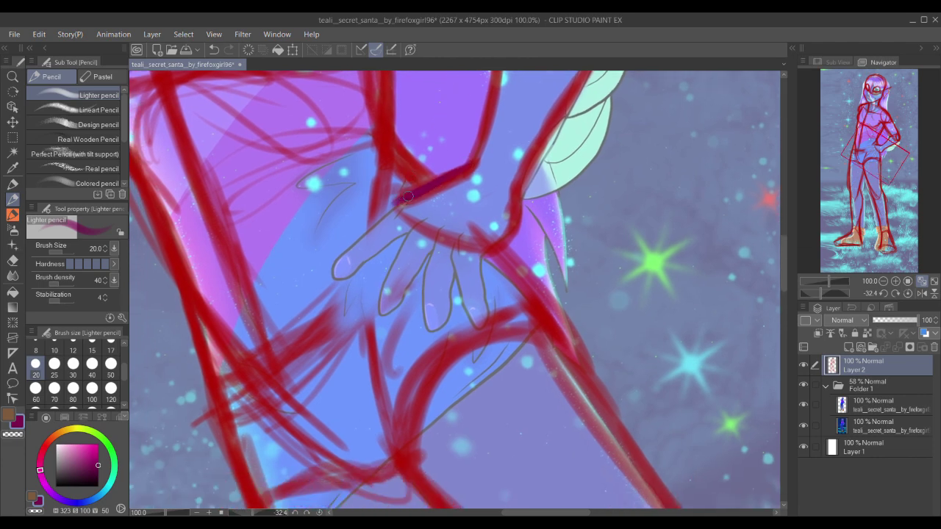
# Step: Sketch the two uppermost fingers of the hand on the hip, with lines marking their joints
pyautogui.moveTo(403, 198)
pyautogui.mouseDown()
pyautogui.moveTo(364, 232)
pyautogui.moveTo(372, 255)
pyautogui.moveTo(363, 254)
pyautogui.moveTo(578, 214)
pyautogui.moveTo(577, 242)
pyautogui.moveTo(428, 184)
pyautogui.mouseUp()
pyautogui.moveTo(470, 221); pyautogui.dragTo(421, 218)
pyautogui.moveTo(473, 195)
pyautogui.mouseDown()
pyautogui.moveTo(421, 204)
pyautogui.moveTo(380, 227)
pyautogui.moveTo(434, 217)
pyautogui.moveTo(415, 200)
pyautogui.moveTo(419, 209)
pyautogui.moveTo(467, 219)
pyautogui.moveTo(424, 166)
pyautogui.moveTo(411, 188)
pyautogui.moveTo(400, 170)
pyautogui.mouseUp()
pyautogui.moveTo(463, 183)
pyautogui.mouseDown()
pyautogui.moveTo(423, 207)
pyautogui.moveTo(434, 243)
pyautogui.moveTo(497, 257)
pyautogui.mouseUp()
pyautogui.moveTo(463, 210)
pyautogui.mouseDown()
pyautogui.moveTo(433, 234)
pyautogui.moveTo(441, 197)
pyautogui.moveTo(412, 213)
pyautogui.moveTo(384, 252)
pyautogui.mouseUp()
pyautogui.moveTo(403, 221)
pyautogui.mouseDown()
pyautogui.moveTo(378, 262)
pyautogui.moveTo(397, 267)
pyautogui.moveTo(379, 254)
pyautogui.moveTo(416, 246)
pyautogui.moveTo(448, 215)
pyautogui.moveTo(457, 186)
pyautogui.moveTo(442, 187)
pyautogui.mouseUp()
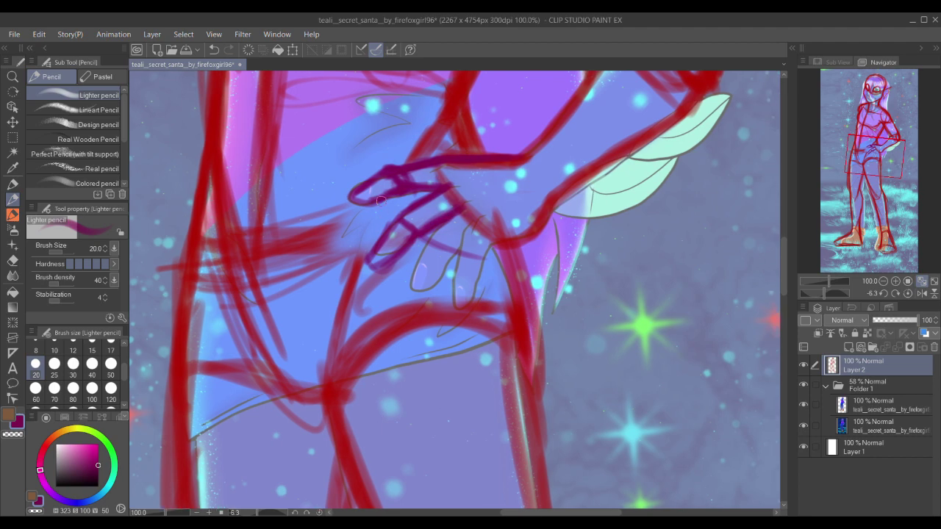
pyautogui.moveTo(410, 225)
pyautogui.mouseDown()
pyautogui.moveTo(398, 208)
pyautogui.moveTo(416, 222)
pyautogui.mouseUp()
pyautogui.moveTo(438, 186)
pyautogui.mouseDown()
pyautogui.moveTo(397, 272)
pyautogui.moveTo(403, 262)
pyautogui.mouseUp()
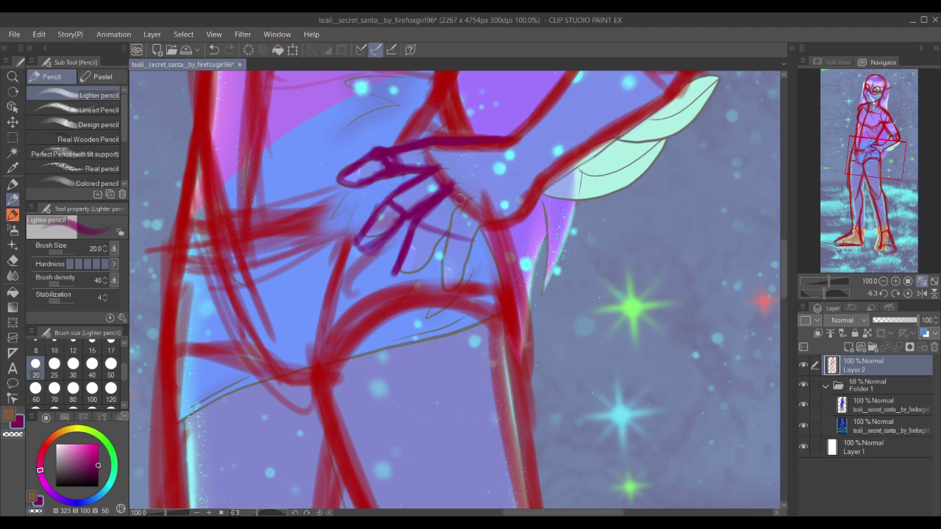
# Step: Sketch the remaining two fingers, the lower edge of the palm and the wrist in dark magenta
pyautogui.moveTo(456, 209)
pyautogui.mouseDown()
pyautogui.moveTo(445, 257)
pyautogui.moveTo(454, 215)
pyautogui.moveTo(435, 240)
pyautogui.moveTo(419, 230)
pyautogui.moveTo(430, 243)
pyautogui.moveTo(420, 264)
pyautogui.moveTo(399, 276)
pyautogui.moveTo(396, 266)
pyautogui.mouseUp()
pyautogui.moveTo(396, 186); pyautogui.dragTo(376, 182)
pyautogui.moveTo(479, 137); pyautogui.dragTo(513, 173)
pyautogui.moveTo(574, 147)
pyautogui.mouseDown()
pyautogui.moveTo(515, 197)
pyautogui.moveTo(476, 214)
pyautogui.mouseUp()
pyautogui.moveTo(491, 144); pyautogui.dragTo(515, 176)
pyautogui.moveTo(465, 222)
pyautogui.mouseDown()
pyautogui.moveTo(495, 210)
pyautogui.moveTo(440, 195)
pyautogui.moveTo(434, 234)
pyautogui.moveTo(413, 242)
pyautogui.moveTo(418, 267)
pyautogui.moveTo(426, 263)
pyautogui.mouseUp()
pyautogui.moveTo(405, 222); pyautogui.dragTo(418, 306)
pyautogui.moveTo(358, 276)
pyautogui.mouseDown()
pyautogui.moveTo(336, 303)
pyautogui.moveTo(353, 296)
pyautogui.mouseUp()
pyautogui.moveTo(366, 242); pyautogui.dragTo(366, 329)
pyautogui.scroll(-5, 366, 328)
pyautogui.scroll(3, 445, 298)
pyautogui.hotkey('ctrl', 'z')
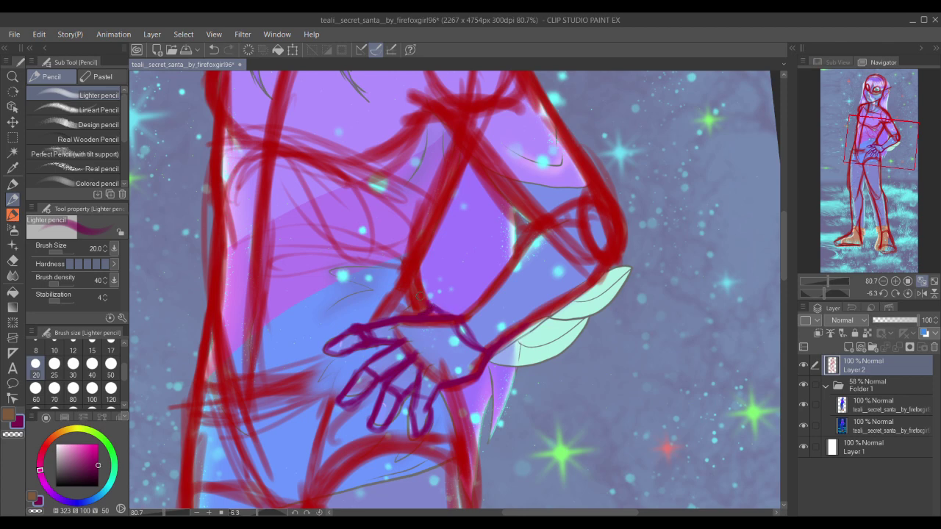
# Step: Reset the canvas rotation and examine the arm, hand and whole figure guides
pyautogui.moveTo(427, 302); pyautogui.dragTo(464, 243)
pyautogui.moveTo(440, 206); pyautogui.dragTo(441, 192)
pyautogui.scroll(-5, 441, 192)
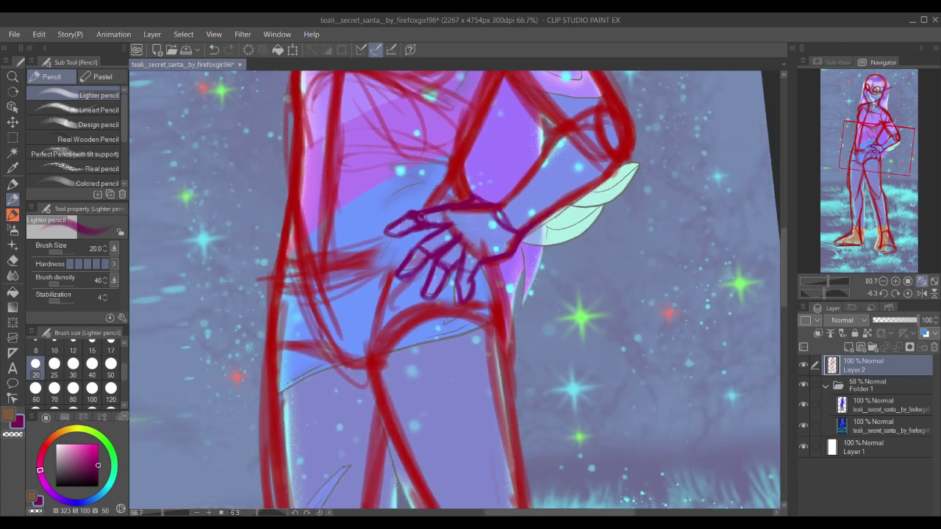
pyautogui.moveTo(324, 431)
pyautogui.mouseDown()
pyautogui.moveTo(346, 505)
pyautogui.moveTo(322, 436)
pyautogui.mouseUp()
pyautogui.click(319, 512)
pyautogui.moveTo(307, 331); pyautogui.dragTo(330, 284)
pyautogui.scroll(-2, 328, 334)
pyautogui.moveTo(330, 224); pyautogui.dragTo(331, 244)
pyautogui.scroll(2, 400, 283)
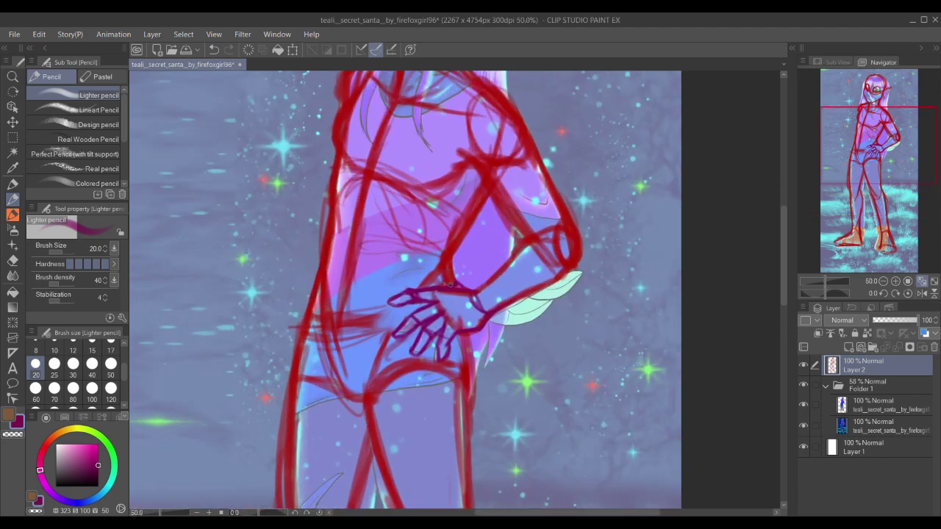
pyautogui.moveTo(397, 312); pyautogui.dragTo(412, 375)
pyautogui.click(42, 455)
pyautogui.hotkey('ctrl', '0')
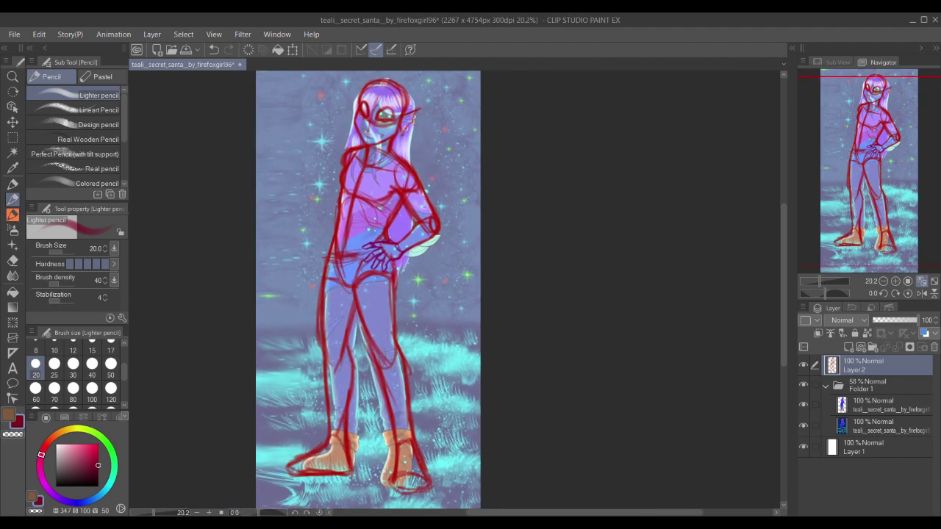
# Step: Extend the canvas on the figure's left-hand side to a width of about 4529 px
pyautogui.scroll(-1, 652, 295)
pyautogui.moveTo(460, 277); pyautogui.dragTo(531, 274)
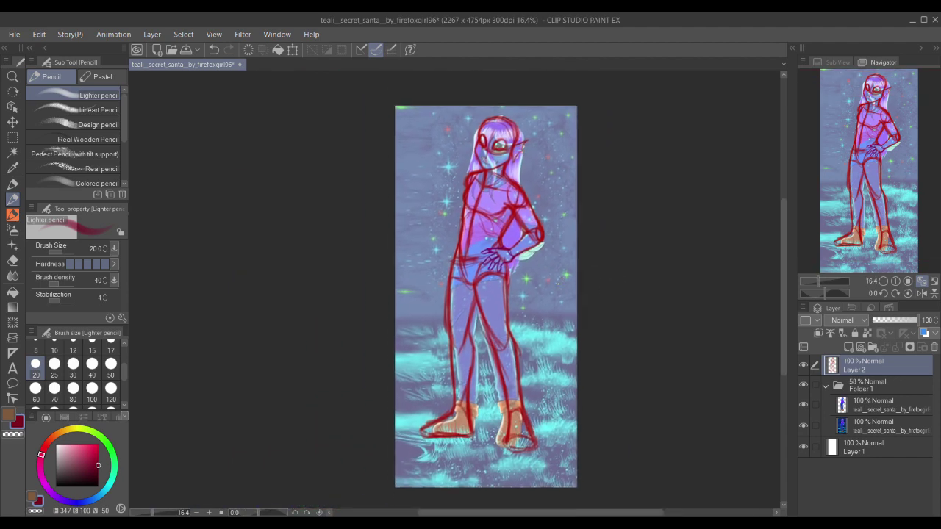
pyautogui.hotkey('ctrl', 'alt', 'c')
pyautogui.moveTo(395, 294); pyautogui.dragTo(213, 298)
pyautogui.press('Return')
# Step: Fill Layer 1 with white to cover the transparent area beside the illustration
pyautogui.click(851, 454)
pyautogui.moveTo(62, 449); pyautogui.dragTo(33, 426)
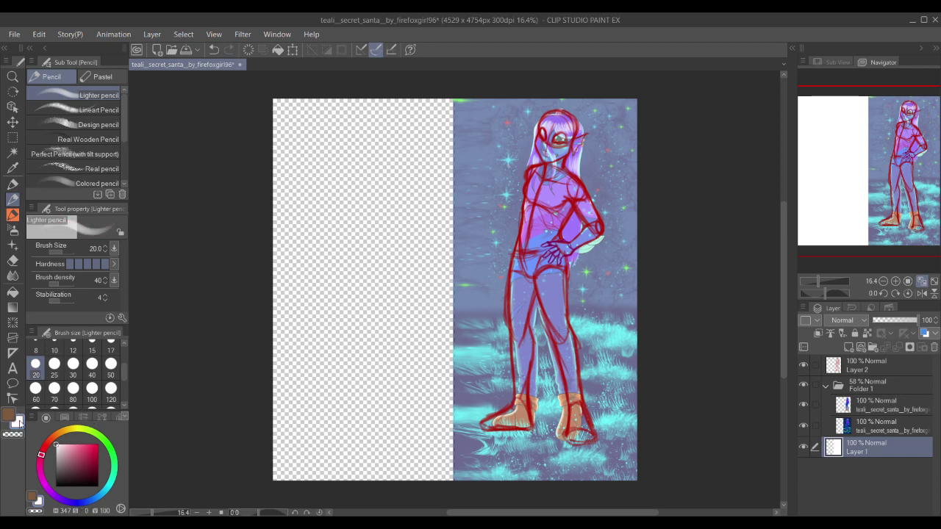
pyautogui.click(279, 52)
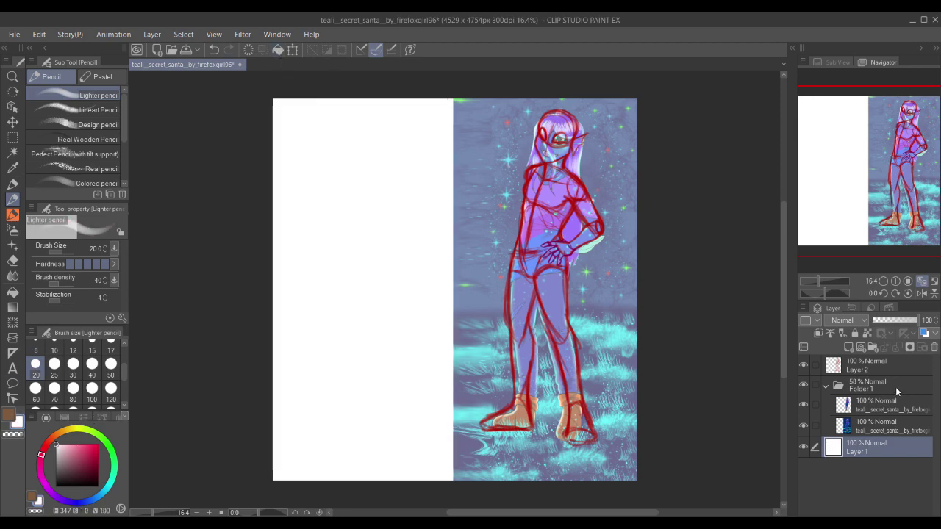
# Step: Lasso the whole figure guide on Layer 2 and duplicate it onto a new layer
pyautogui.click(878, 368)
pyautogui.press('m')
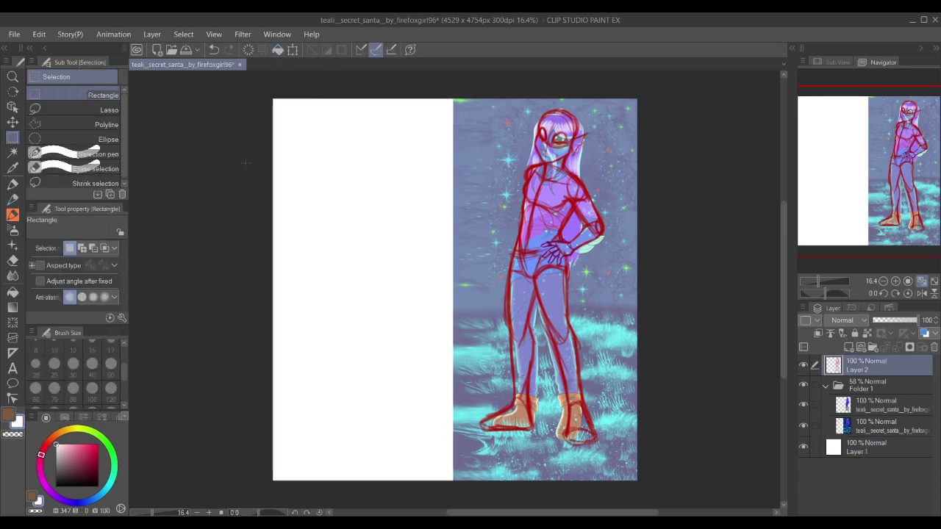
pyautogui.press('m')
pyautogui.moveTo(588, 87)
pyautogui.mouseDown()
pyautogui.moveTo(505, 470)
pyautogui.moveTo(650, 119)
pyautogui.mouseUp()
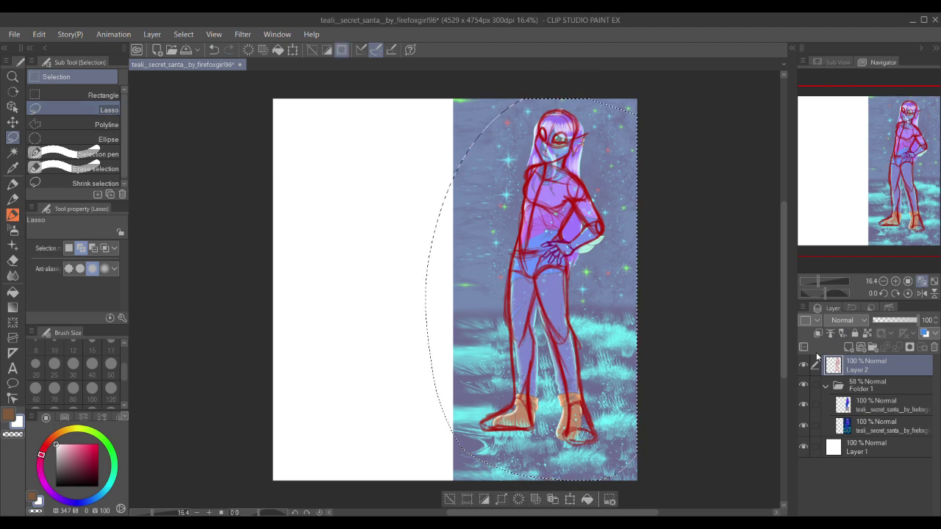
pyautogui.hotkey('ctrl', 'c')
pyautogui.hotkey('ctrl', 'v')
# Step: Move the copied figure guide onto the blank white area beside the illustration and clear the selection
pyautogui.click(569, 502)
pyautogui.hotkey('ctrl', 't')
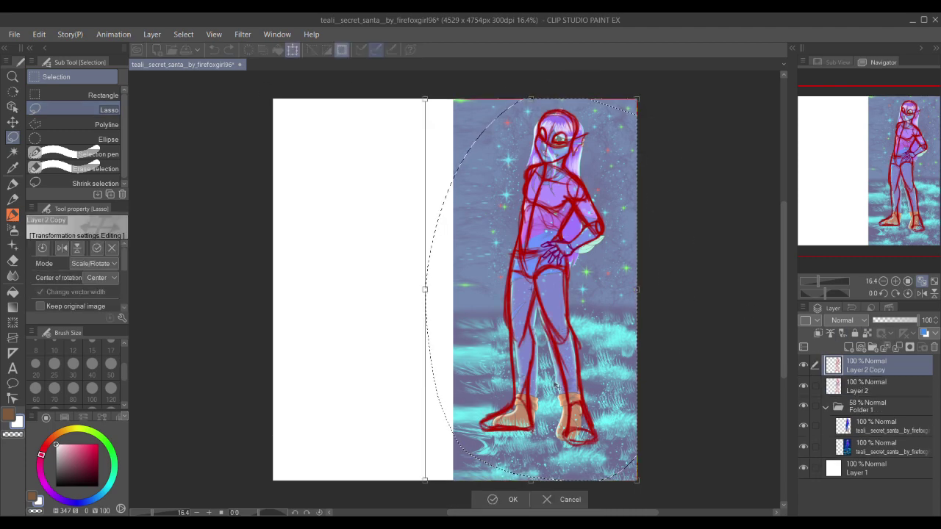
pyautogui.moveTo(569, 382); pyautogui.dragTo(393, 382)
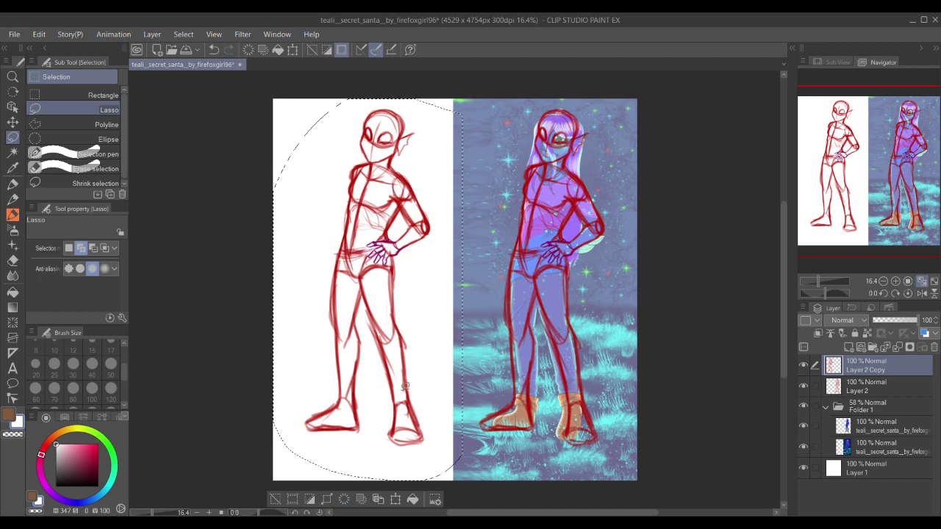
pyautogui.hotkey('ctrl', 'd')
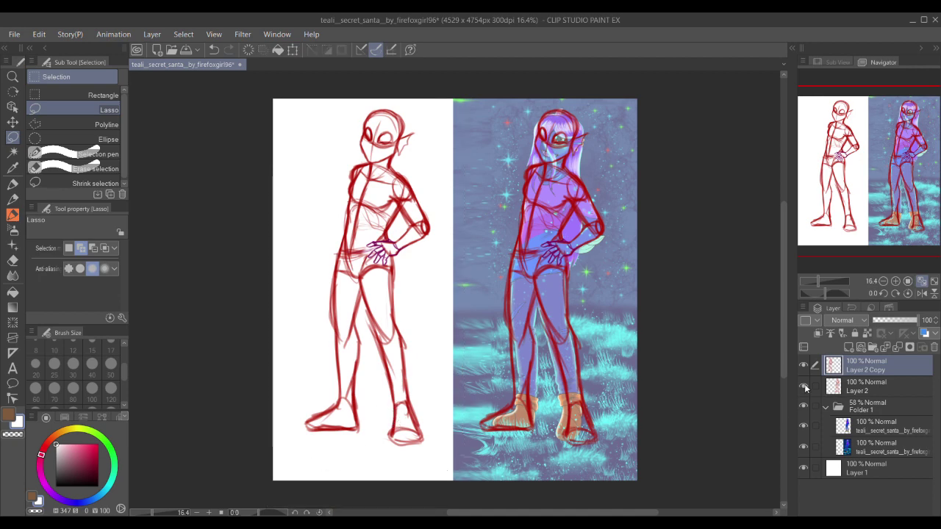
# Step: Hide the original guide on Layer 2 and raise Folder 1's opacity to 100%
pyautogui.click(805, 386)
pyautogui.click(866, 410)
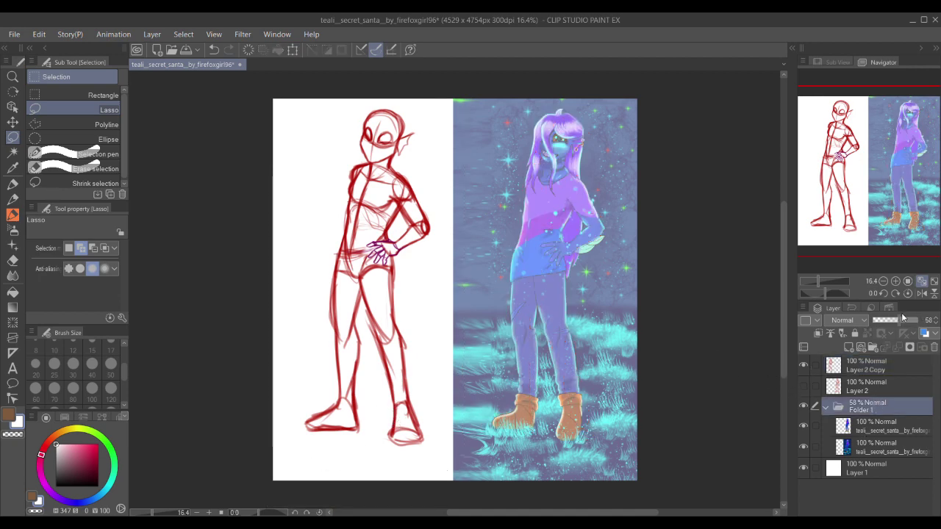
pyautogui.moveTo(901, 320); pyautogui.dragTo(920, 320)
pyautogui.scroll(2, 507, 287)
pyautogui.moveTo(507, 286); pyautogui.dragTo(504, 282)
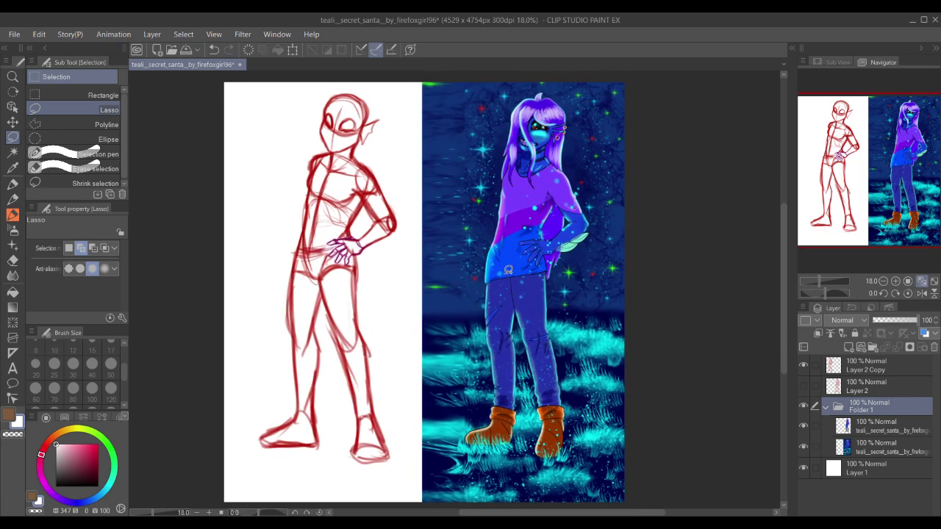
# Step: Mirror the canvas view horizontally and make Layer 2 Copy the active layer
pyautogui.click(922, 292)
pyautogui.moveTo(594, 292)
pyautogui.mouseDown()
pyautogui.moveTo(529, 266)
pyautogui.moveTo(526, 315)
pyautogui.moveTo(536, 240)
pyautogui.mouseUp()
pyautogui.scroll(2, 524, 251)
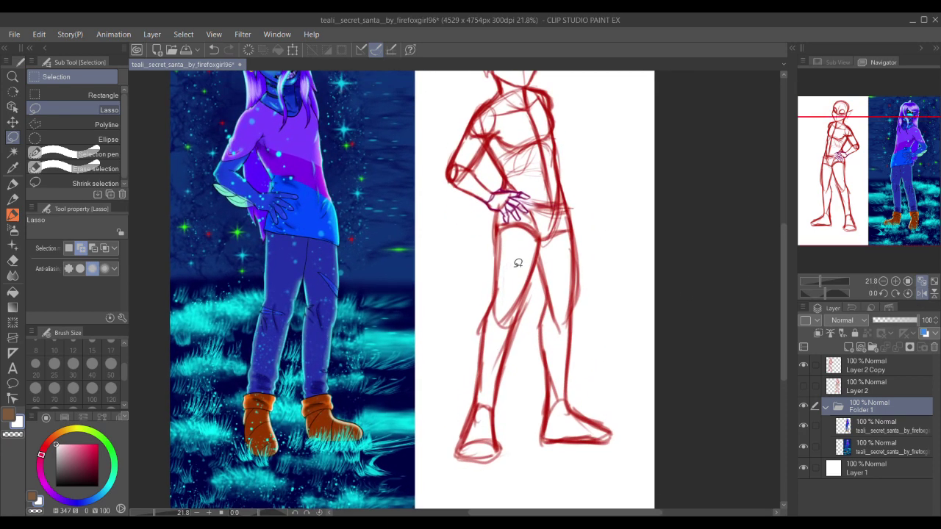
pyautogui.click(860, 367)
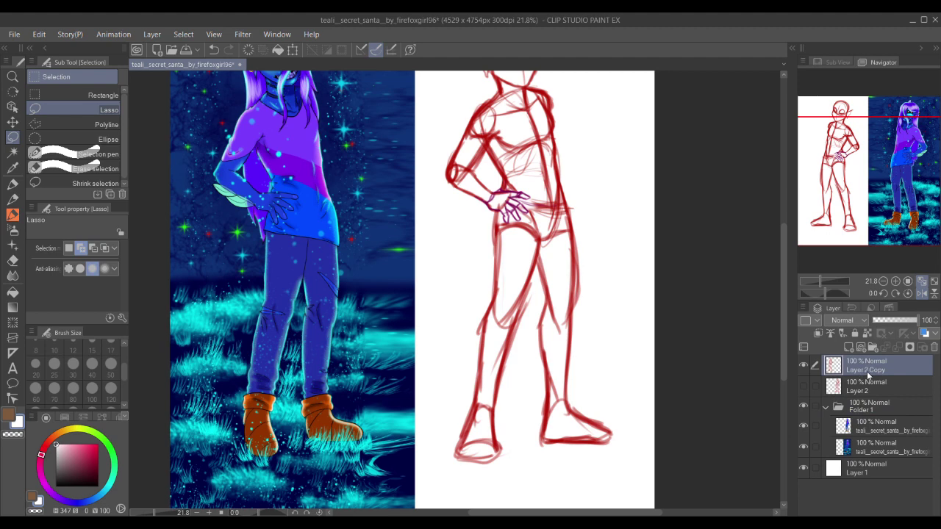
pyautogui.click(805, 366)
pyautogui.click(805, 366)
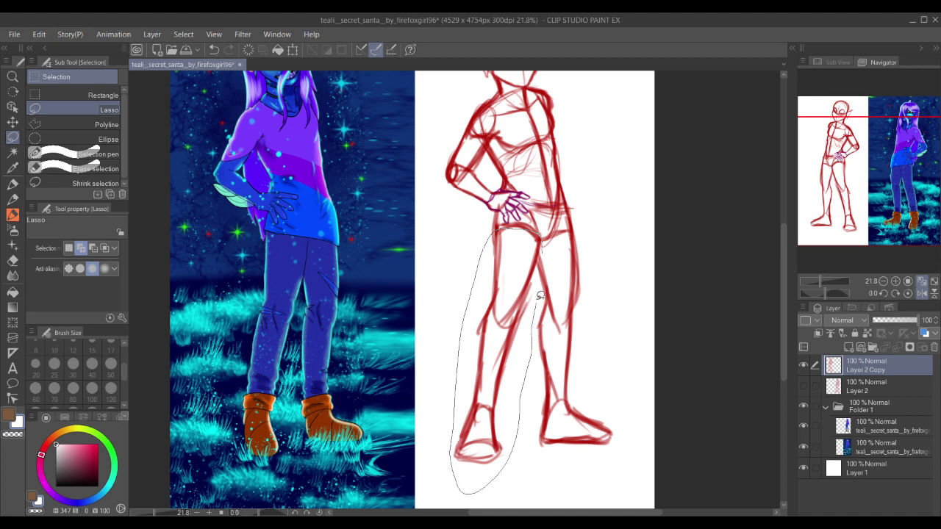
# Step: Lasso the copied guide's leg on the bent-arm side and rotate it slightly outward about the hip
pyautogui.moveTo(549, 252); pyautogui.dragTo(550, 253)
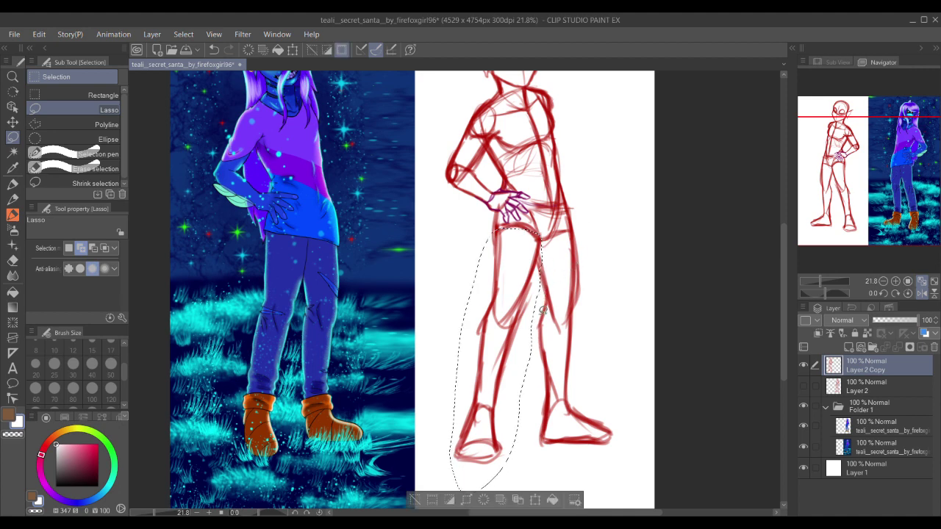
pyautogui.click(535, 500)
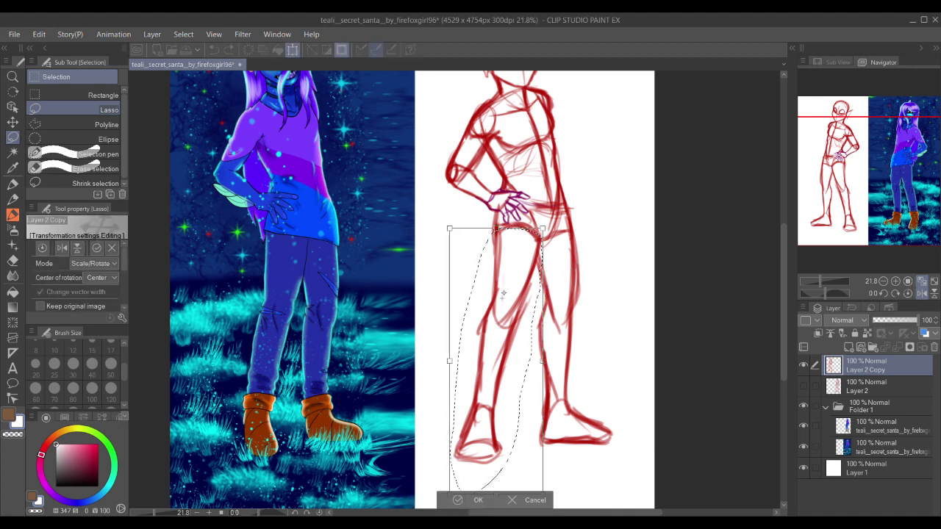
pyautogui.moveTo(522, 224); pyautogui.dragTo(523, 224)
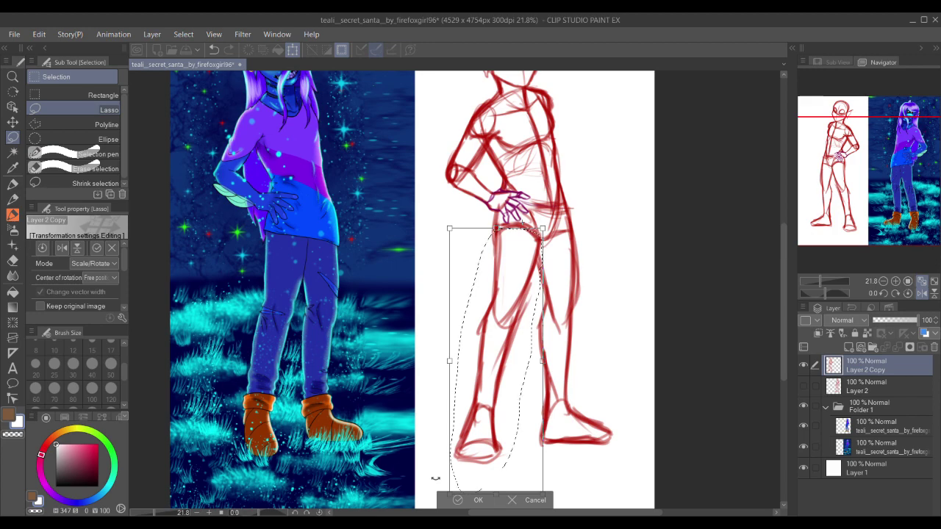
pyautogui.moveTo(438, 481); pyautogui.dragTo(424, 480)
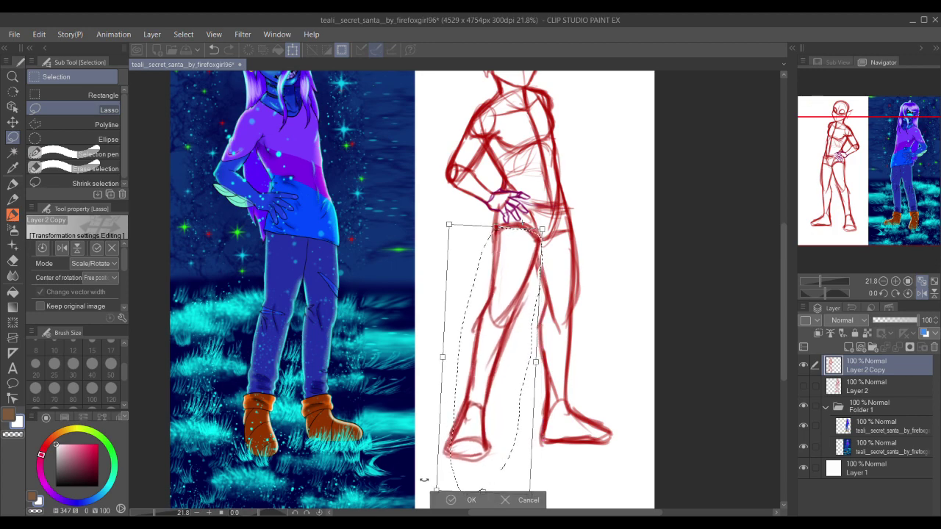
pyautogui.scroll(-3, 486, 361)
pyautogui.scroll(3, 492, 422)
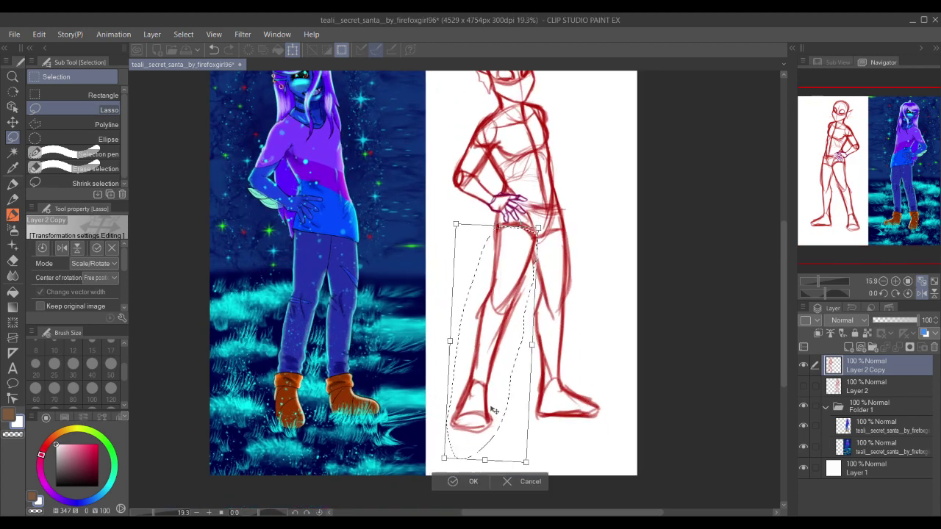
pyautogui.moveTo(507, 430); pyautogui.dragTo(509, 430)
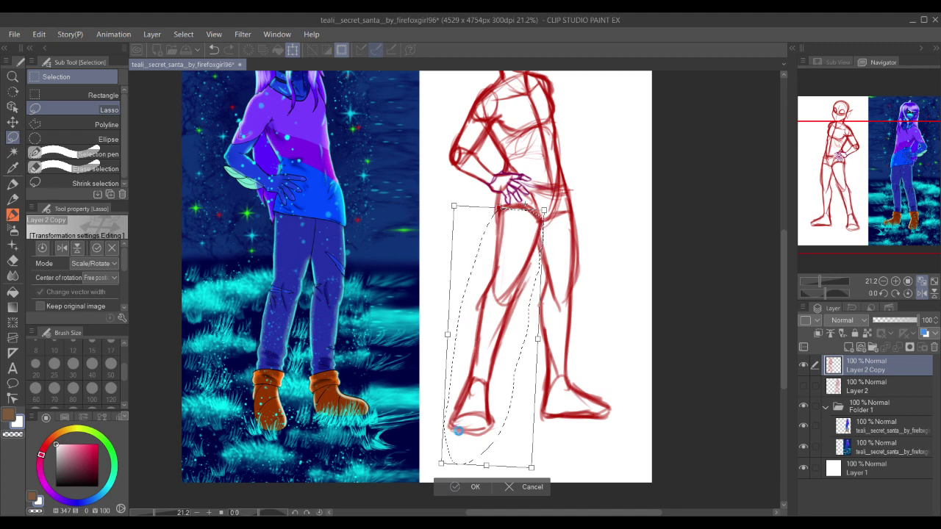
pyautogui.press('Return')
pyautogui.hotkey('ctrl', 'd')
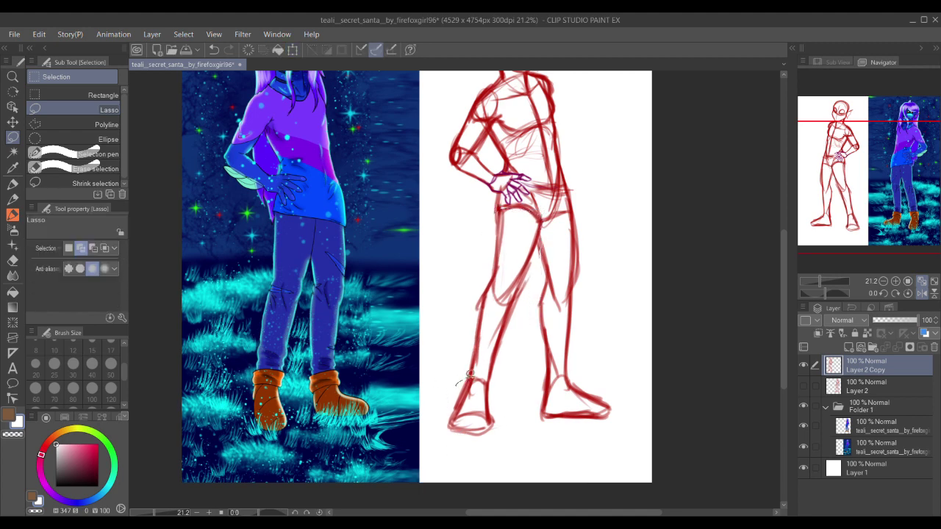
# Step: Lasso the foot of the adjusted leg and rotate it slightly to realign it with the ankle
pyautogui.moveTo(453, 442); pyautogui.dragTo(474, 453)
pyautogui.hotkey('ctrl', 't')
pyautogui.moveTo(469, 414); pyautogui.dragTo(474, 387)
pyautogui.moveTo(514, 442); pyautogui.dragTo(532, 450)
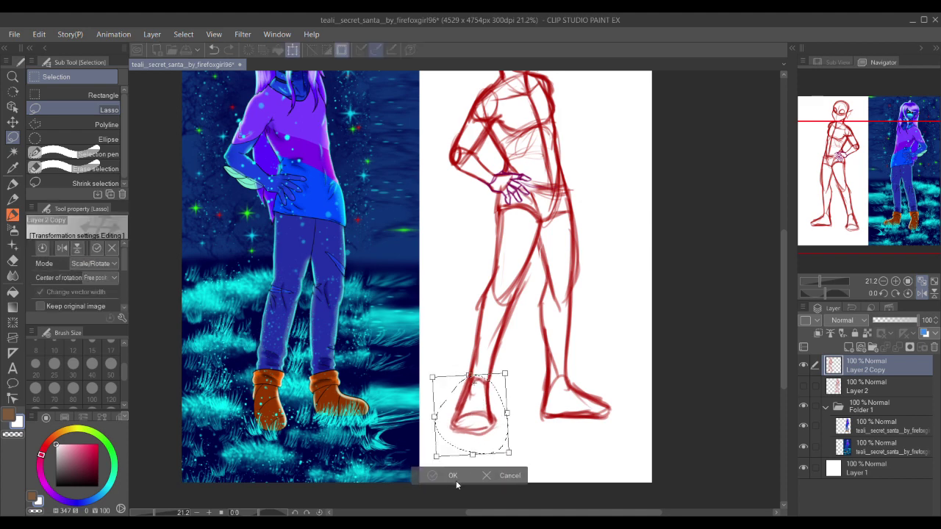
pyautogui.click(445, 475)
pyautogui.hotkey('ctrl', 'd')
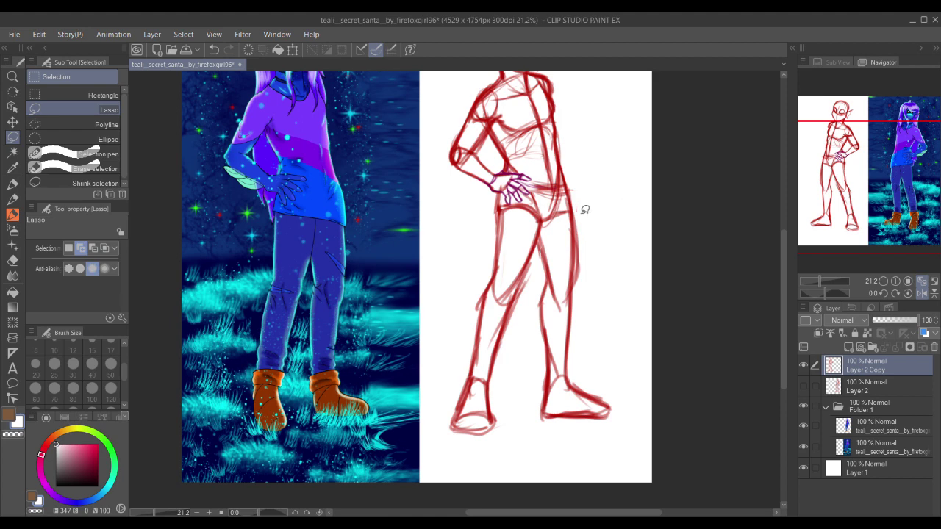
# Step: Lasso the other leg with its foot and rotate it slightly inward about the hip
pyautogui.moveTo(567, 209)
pyautogui.mouseDown()
pyautogui.moveTo(515, 422)
pyautogui.moveTo(590, 235)
pyautogui.mouseUp()
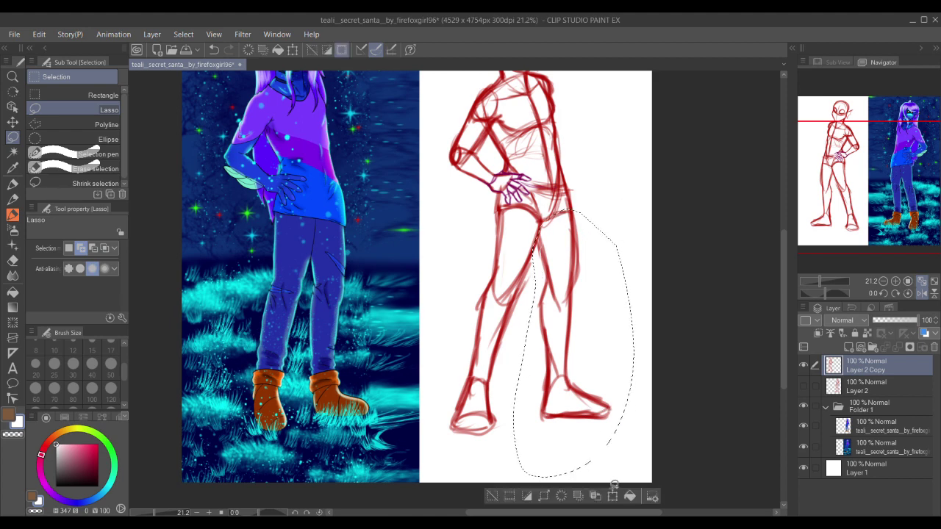
pyautogui.hotkey('ctrl', 't')
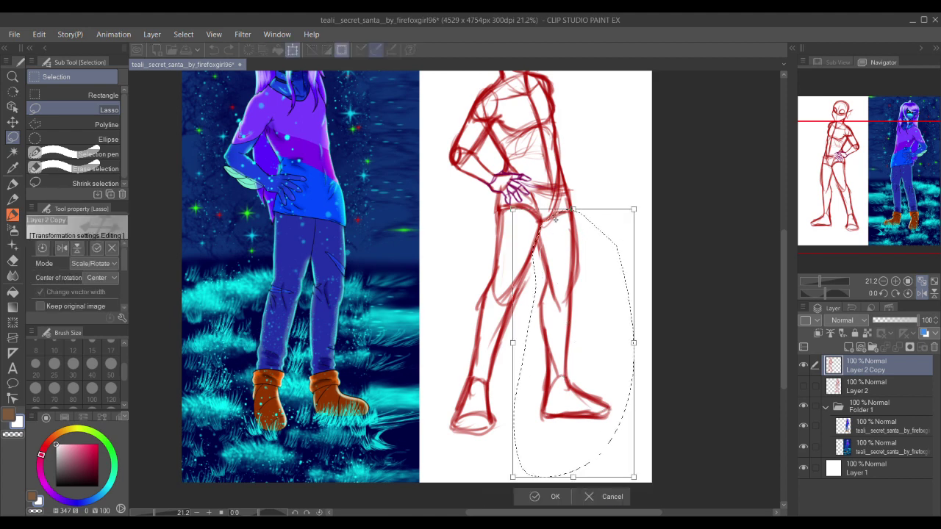
pyautogui.moveTo(699, 441)
pyautogui.mouseDown()
pyautogui.moveTo(693, 454)
pyautogui.moveTo(687, 448)
pyautogui.mouseUp()
pyautogui.scroll(-1, 689, 247)
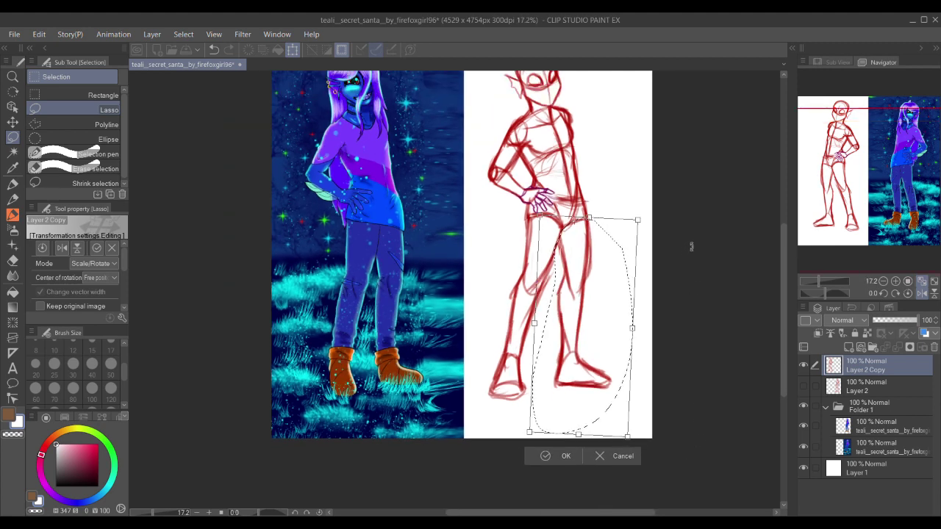
pyautogui.moveTo(672, 414); pyautogui.dragTo(675, 414)
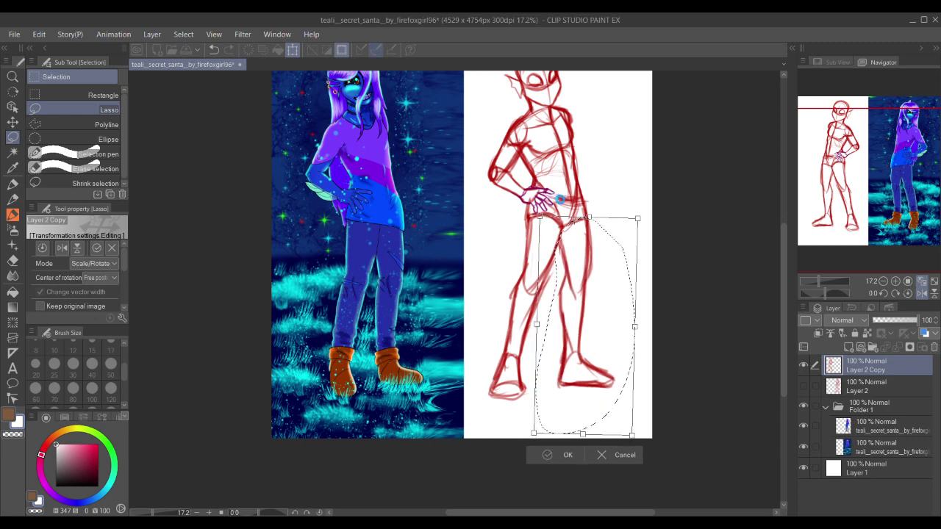
pyautogui.press('Return')
pyautogui.hotkey('ctrl', 'd')
# Step: Redraw the groin and hip line on the straight-leg side in dark crimson with the Lighter pencil at size 25
pyautogui.scroll(3, 560, 197)
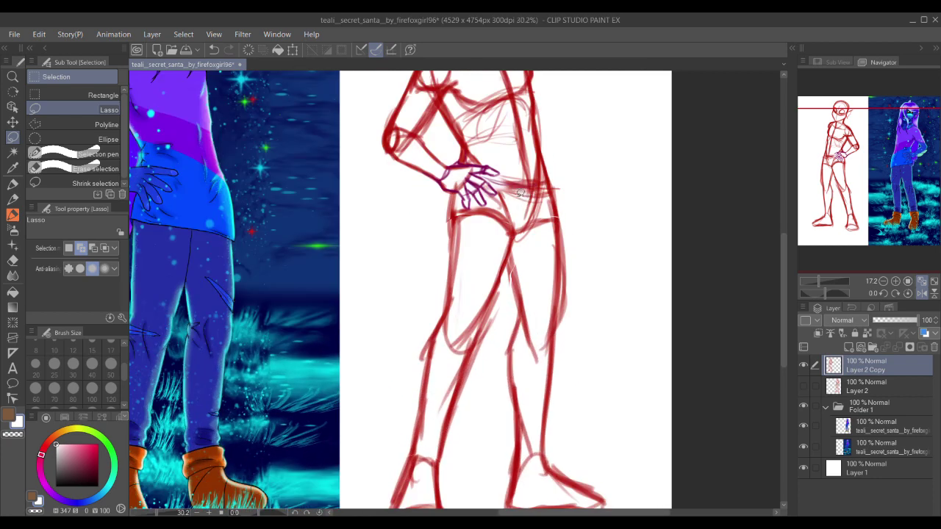
pyautogui.press('p')
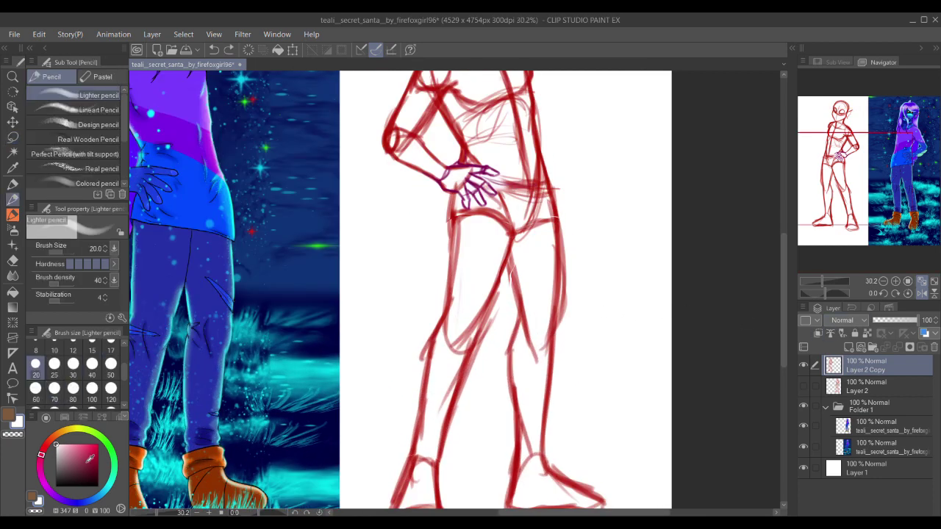
pyautogui.click(98, 464)
pyautogui.click(54, 364)
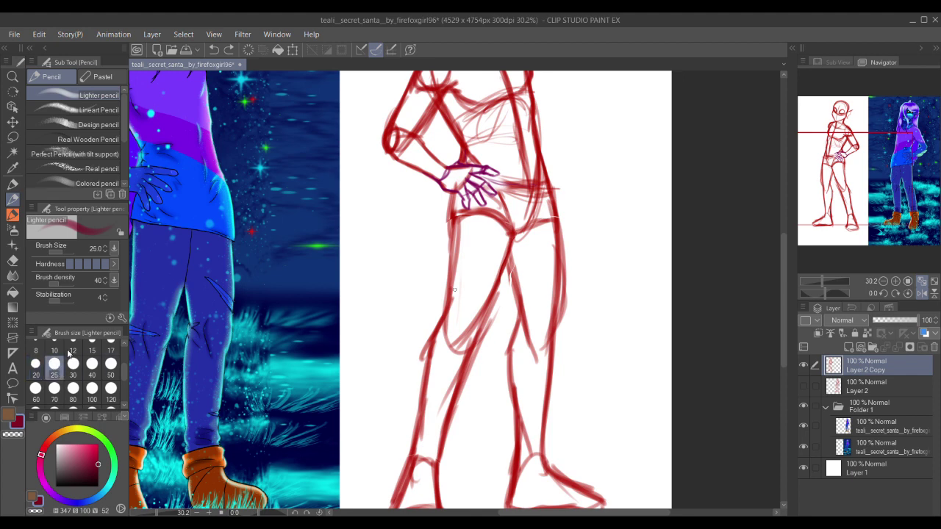
pyautogui.moveTo(536, 219)
pyautogui.mouseDown()
pyautogui.moveTo(513, 235)
pyautogui.moveTo(534, 219)
pyautogui.mouseUp()
pyautogui.moveTo(551, 160); pyautogui.dragTo(543, 203)
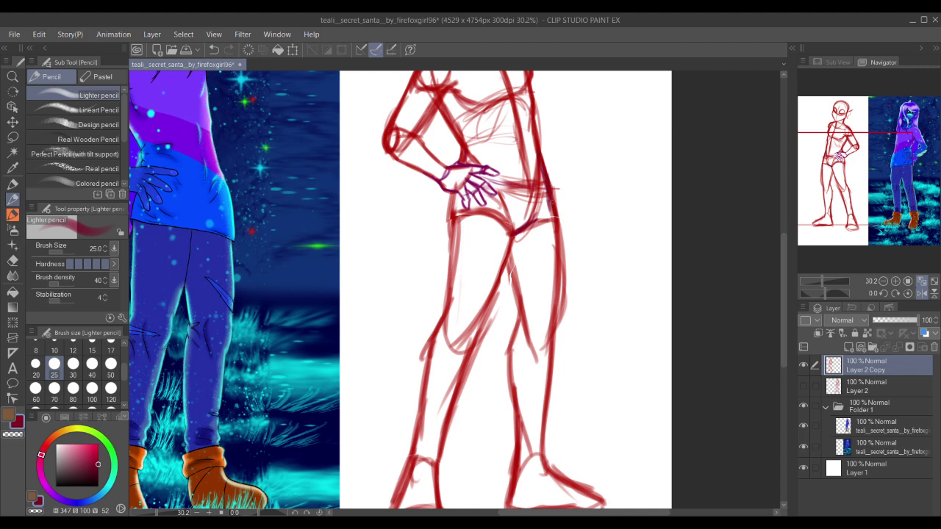
pyautogui.moveTo(521, 233)
pyautogui.mouseDown()
pyautogui.moveTo(560, 214)
pyautogui.moveTo(501, 185)
pyautogui.moveTo(552, 217)
pyautogui.mouseUp()
pyautogui.moveTo(553, 221)
pyautogui.mouseDown()
pyautogui.moveTo(539, 156)
pyautogui.moveTo(563, 215)
pyautogui.mouseUp()
# Step: Redraw the outer contour of the hip and thigh on the straight-leg side in dark crimson
pyautogui.moveTo(561, 163); pyautogui.dragTo(566, 252)
pyautogui.moveTo(562, 206); pyautogui.dragTo(553, 291)
pyautogui.hotkey('ctrl', 'z')
pyautogui.hotkey('ctrl', 'z')
pyautogui.moveTo(560, 179); pyautogui.dragTo(556, 256)
pyautogui.moveTo(559, 195); pyautogui.dragTo(556, 258)
pyautogui.moveTo(551, 307); pyautogui.dragTo(561, 261)
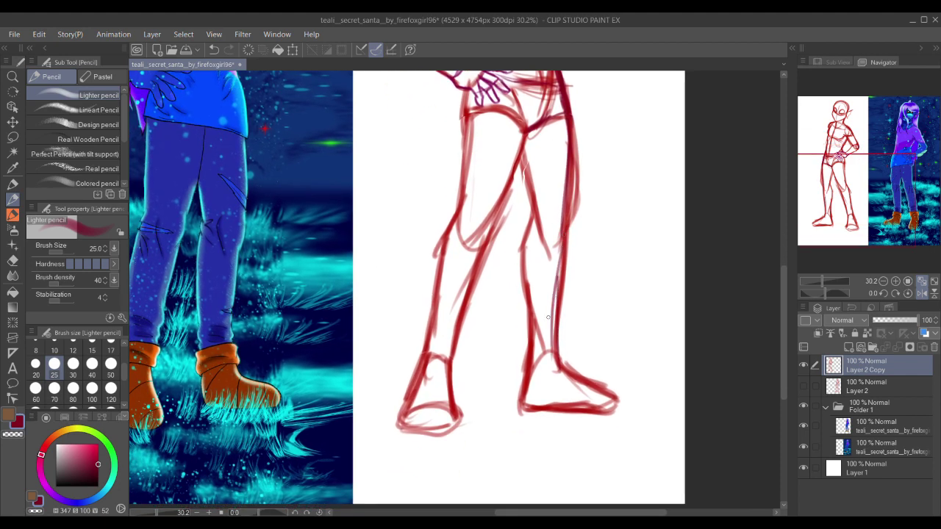
# Step: Set the pencil size to 40 and redraw the lower leg's outer contour and the top of its foot
pyautogui.click(91, 363)
pyautogui.moveTo(562, 253); pyautogui.dragTo(557, 374)
pyautogui.moveTo(557, 314); pyautogui.dragTo(560, 376)
pyautogui.moveTo(573, 318)
pyautogui.mouseDown()
pyautogui.moveTo(548, 276)
pyautogui.moveTo(539, 333)
pyautogui.mouseUp()
pyautogui.hotkey('ctrl', 'z')
pyautogui.moveTo(530, 298)
pyautogui.mouseDown()
pyautogui.moveTo(561, 337)
pyautogui.moveTo(536, 318)
pyautogui.moveTo(597, 361)
pyautogui.mouseUp()
pyautogui.moveTo(502, 341)
pyautogui.mouseDown()
pyautogui.moveTo(498, 364)
pyautogui.moveTo(591, 373)
pyautogui.mouseUp()
pyautogui.moveTo(559, 336)
pyautogui.mouseDown()
pyautogui.moveTo(602, 355)
pyautogui.moveTo(569, 375)
pyautogui.mouseUp()
# Step: Reinforce the outline of the foot on the bent-arm side in dark crimson
pyautogui.moveTo(408, 285); pyautogui.dragTo(494, 249)
pyautogui.moveTo(486, 285)
pyautogui.mouseDown()
pyautogui.moveTo(520, 339)
pyautogui.moveTo(503, 360)
pyautogui.moveTo(474, 342)
pyautogui.moveTo(506, 355)
pyautogui.mouseUp()
pyautogui.moveTo(467, 341)
pyautogui.mouseDown()
pyautogui.moveTo(521, 343)
pyautogui.moveTo(523, 356)
pyautogui.mouseUp()
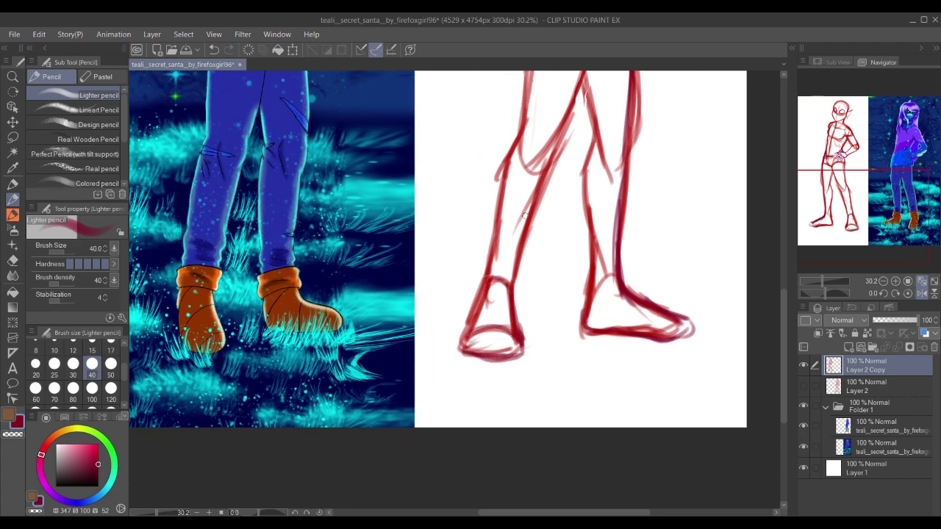
pyautogui.moveTo(552, 84); pyautogui.dragTo(489, 320)
# Step: Darken the contour from the neck over the shoulder and down the bent arm's outer edge to the elbow
pyautogui.scroll(-3, 511, 242)
pyautogui.moveTo(511, 242)
pyautogui.mouseDown()
pyautogui.moveTo(522, 267)
pyautogui.moveTo(525, 257)
pyautogui.mouseUp()
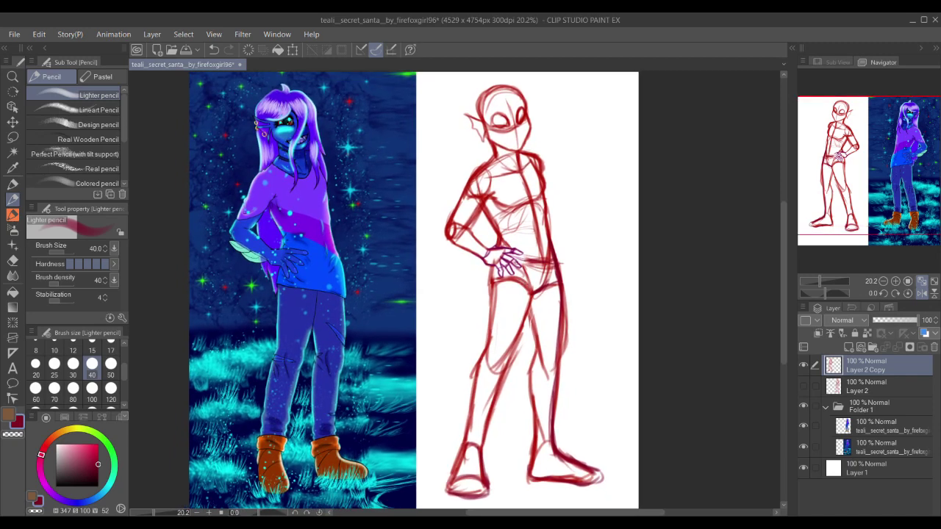
pyautogui.moveTo(554, 201); pyautogui.dragTo(568, 235)
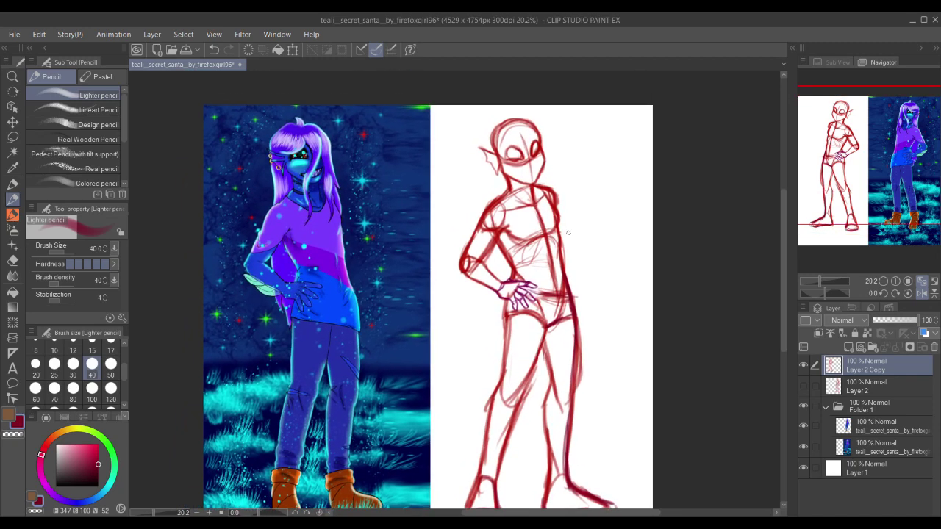
pyautogui.scroll(3, 507, 216)
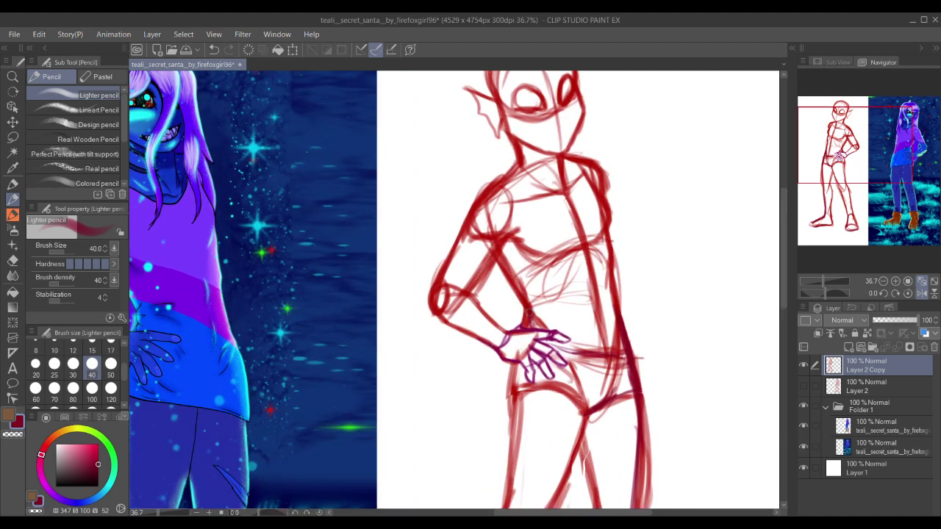
pyautogui.moveTo(517, 156)
pyautogui.mouseDown()
pyautogui.moveTo(476, 199)
pyautogui.moveTo(462, 240)
pyautogui.moveTo(455, 234)
pyautogui.moveTo(502, 239)
pyautogui.moveTo(475, 283)
pyautogui.moveTo(461, 235)
pyautogui.moveTo(429, 289)
pyautogui.moveTo(458, 232)
pyautogui.moveTo(438, 265)
pyautogui.moveTo(428, 292)
pyautogui.moveTo(474, 326)
pyautogui.mouseUp()
pyautogui.moveTo(441, 278)
pyautogui.mouseDown()
pyautogui.moveTo(453, 302)
pyautogui.moveTo(492, 255)
pyautogui.mouseUp()
pyautogui.moveTo(440, 235)
pyautogui.mouseDown()
pyautogui.moveTo(564, 200)
pyautogui.moveTo(549, 206)
pyautogui.mouseUp()
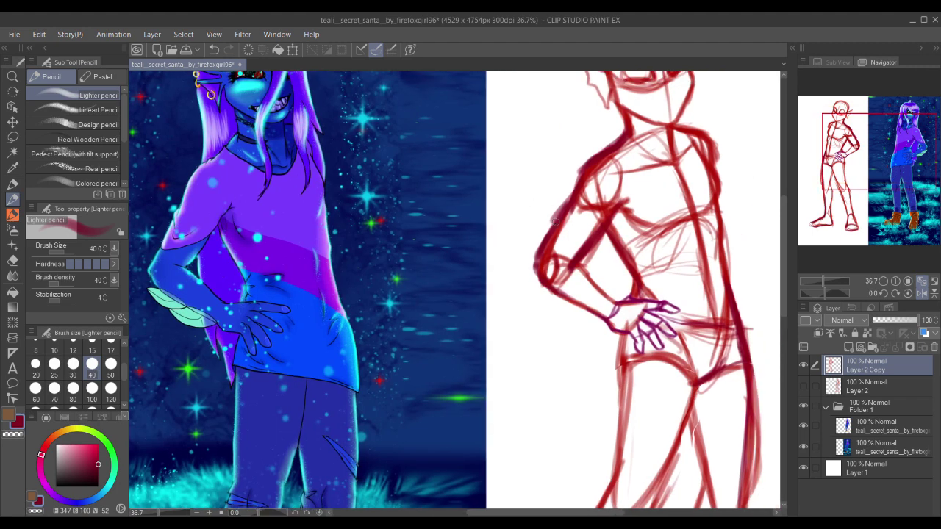
# Step: Thicken the bent arm's inner upper-arm line and the forearm outline in dark crimson
pyautogui.moveTo(609, 215); pyautogui.dragTo(627, 201)
pyautogui.moveTo(567, 229)
pyautogui.mouseDown()
pyautogui.moveTo(535, 231)
pyautogui.moveTo(640, 226)
pyautogui.mouseUp()
pyautogui.moveTo(253, 266); pyautogui.dragTo(256, 271)
pyautogui.moveTo(597, 215); pyautogui.dragTo(472, 224)
pyautogui.hotkey('ctrl', 'z')
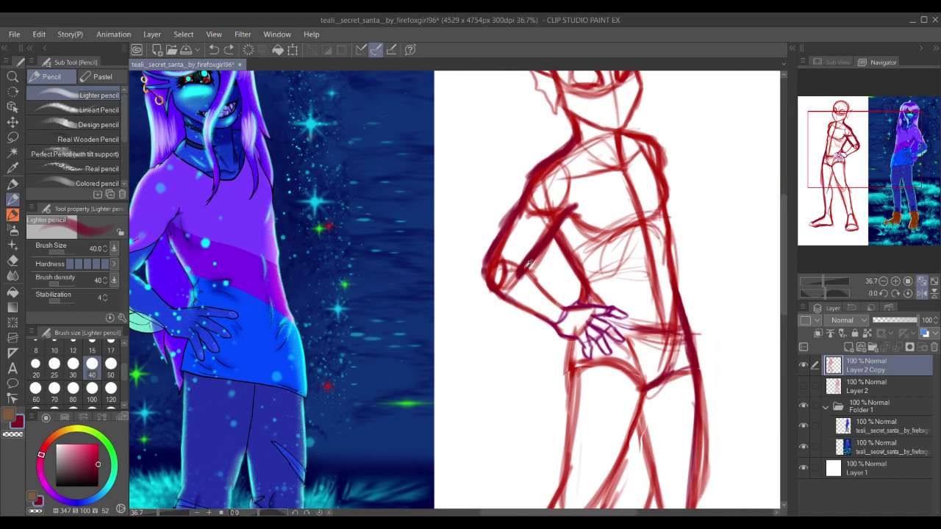
pyautogui.moveTo(517, 273)
pyautogui.mouseDown()
pyautogui.moveTo(563, 206)
pyautogui.moveTo(516, 272)
pyautogui.mouseUp()
pyautogui.moveTo(561, 213)
pyautogui.mouseDown()
pyautogui.moveTo(518, 219)
pyautogui.moveTo(522, 204)
pyautogui.moveTo(554, 218)
pyautogui.mouseUp()
# Step: Reinforce the far shoulder and the torso's side contour down to the waist with dark crimson strokes
pyautogui.moveTo(627, 149); pyautogui.dragTo(588, 203)
pyautogui.moveTo(516, 233)
pyautogui.mouseDown()
pyautogui.moveTo(598, 227)
pyautogui.moveTo(578, 232)
pyautogui.moveTo(597, 216)
pyautogui.moveTo(597, 197)
pyautogui.moveTo(618, 207)
pyautogui.moveTo(633, 238)
pyautogui.moveTo(606, 215)
pyautogui.moveTo(625, 277)
pyautogui.mouseUp()
pyautogui.moveTo(614, 288)
pyautogui.mouseDown()
pyautogui.moveTo(608, 248)
pyautogui.moveTo(630, 284)
pyautogui.mouseUp()
pyautogui.moveTo(628, 233); pyautogui.dragTo(636, 286)
pyautogui.moveTo(579, 191); pyautogui.dragTo(621, 332)
pyautogui.moveTo(606, 256); pyautogui.dragTo(622, 350)
pyautogui.moveTo(623, 229)
pyautogui.mouseDown()
pyautogui.moveTo(642, 332)
pyautogui.moveTo(633, 380)
pyautogui.mouseUp()
pyautogui.moveTo(632, 277)
pyautogui.mouseDown()
pyautogui.moveTo(631, 248)
pyautogui.moveTo(634, 323)
pyautogui.mouseUp()
pyautogui.moveTo(597, 218); pyautogui.dragTo(621, 321)
pyautogui.moveTo(610, 246); pyautogui.dragTo(628, 345)
pyautogui.moveTo(622, 328); pyautogui.dragTo(617, 368)
pyautogui.moveTo(626, 315); pyautogui.dragTo(578, 169)
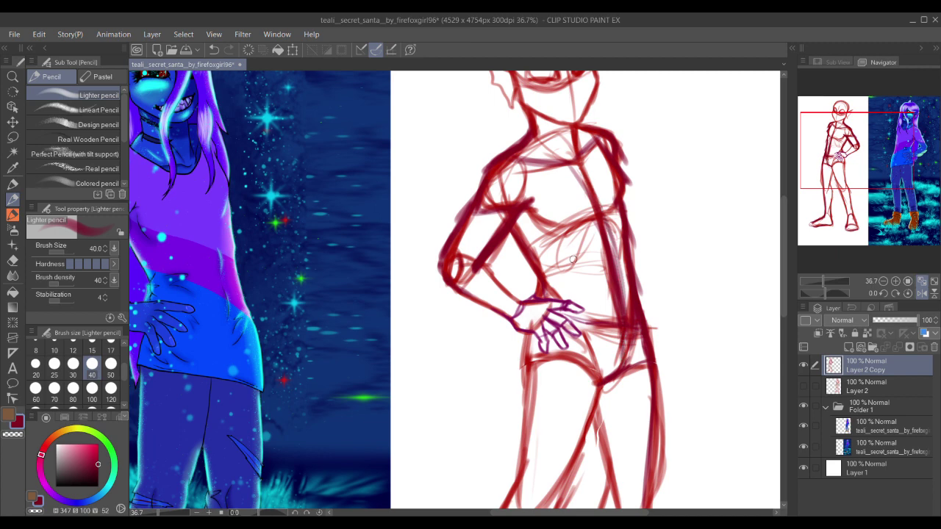
# Step: Lighten the heavy centre line on the lower torso and redraw it in thinner dark crimson strokes from chest to waist
pyautogui.moveTo(611, 223); pyautogui.dragTo(624, 342)
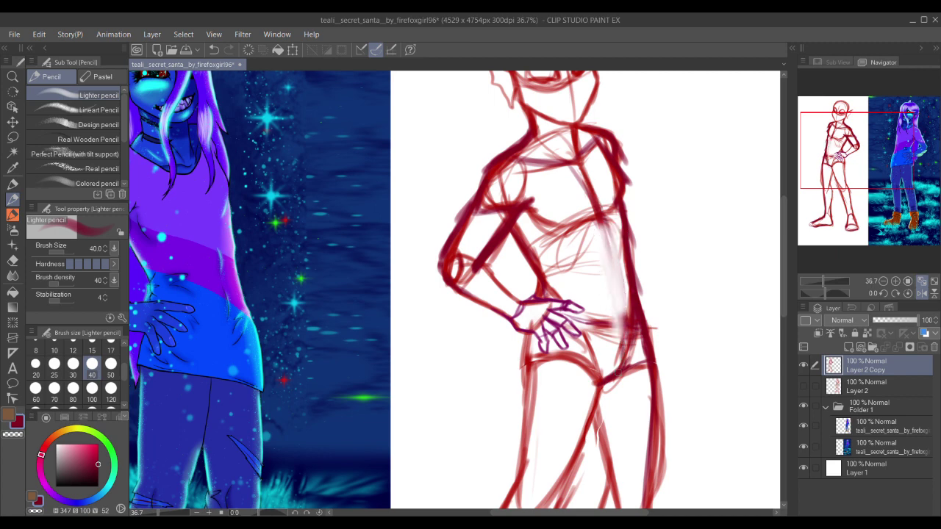
pyautogui.moveTo(584, 182); pyautogui.dragTo(622, 300)
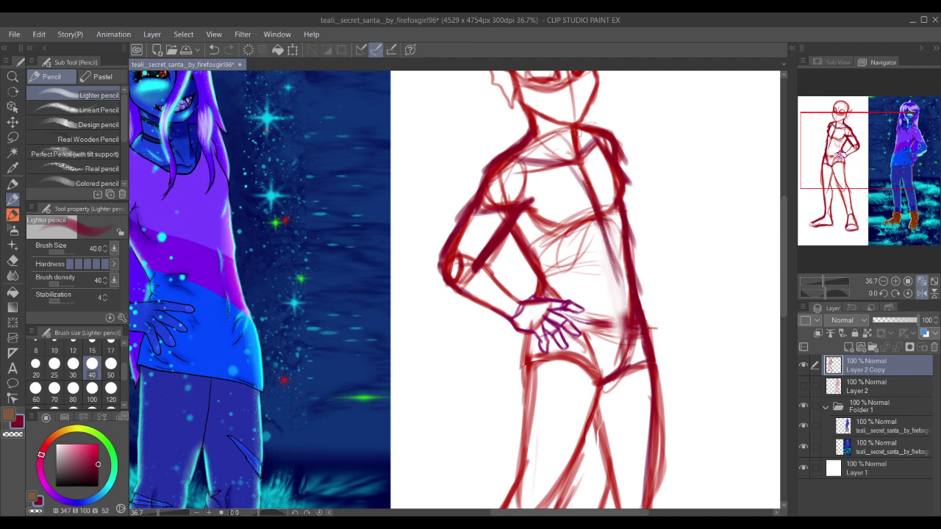
pyautogui.moveTo(601, 220); pyautogui.dragTo(611, 286)
pyautogui.moveTo(608, 240); pyautogui.dragTo(619, 327)
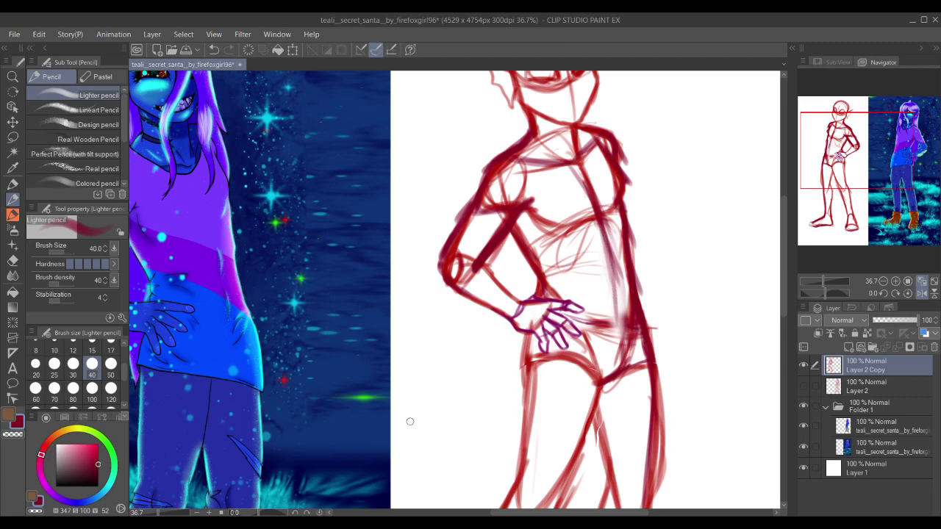
pyautogui.hotkey('ctrl', 'z')
pyautogui.hotkey('ctrl', 'z')
pyautogui.hotkey('ctrl', 'z')
pyautogui.moveTo(581, 168); pyautogui.dragTo(615, 274)
pyautogui.moveTo(609, 232)
pyautogui.mouseDown()
pyautogui.moveTo(619, 294)
pyautogui.moveTo(615, 285)
pyautogui.mouseUp()
pyautogui.moveTo(612, 253); pyautogui.dragTo(616, 335)
pyautogui.moveTo(576, 271)
pyautogui.mouseDown()
pyautogui.moveTo(578, 351)
pyautogui.moveTo(554, 382)
pyautogui.mouseUp()
# Step: Darken the contours of both thighs in crimson and sketch rounded guides at the two knees
pyautogui.scroll(-5, 523, 231)
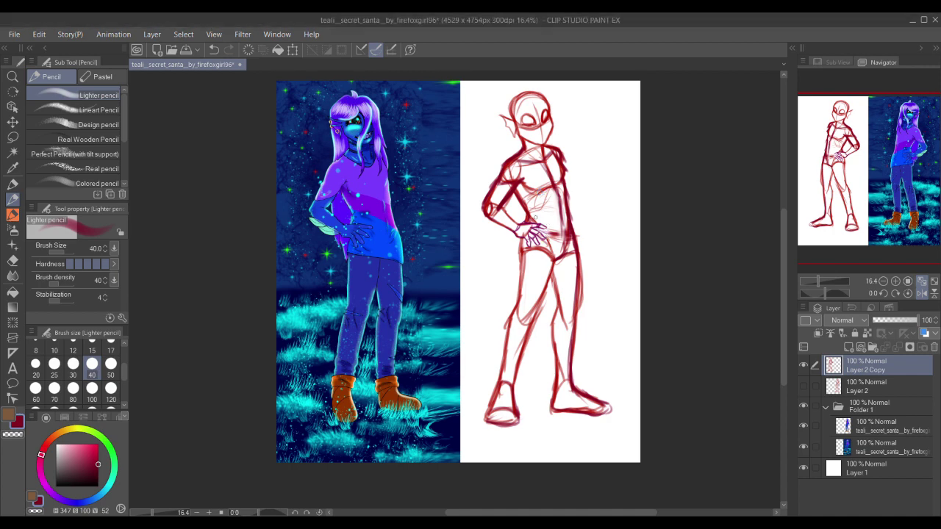
pyautogui.scroll(3, 516, 267)
pyautogui.moveTo(524, 248); pyautogui.dragTo(515, 339)
pyautogui.moveTo(521, 281); pyautogui.dragTo(509, 336)
pyautogui.moveTo(563, 263); pyautogui.dragTo(524, 348)
pyautogui.moveTo(553, 294)
pyautogui.mouseDown()
pyautogui.moveTo(525, 350)
pyautogui.moveTo(538, 324)
pyautogui.moveTo(519, 325)
pyautogui.moveTo(586, 352)
pyautogui.moveTo(592, 325)
pyautogui.mouseUp()
pyautogui.scroll(-2, 506, 290)
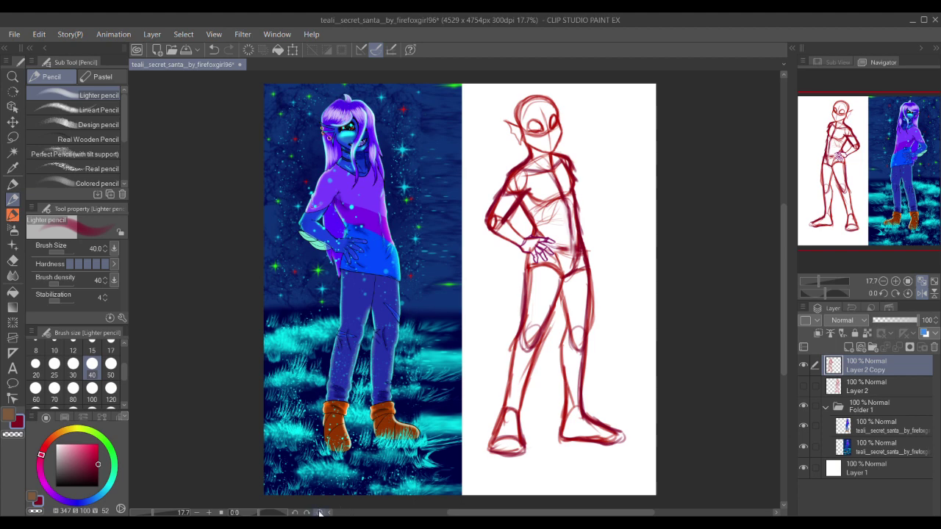
# Step: Flip the canvas view horizontally, then show Layer 2 and clear the old anatomy guide from it
pyautogui.click(922, 293)
pyautogui.click(864, 392)
pyautogui.click(803, 386)
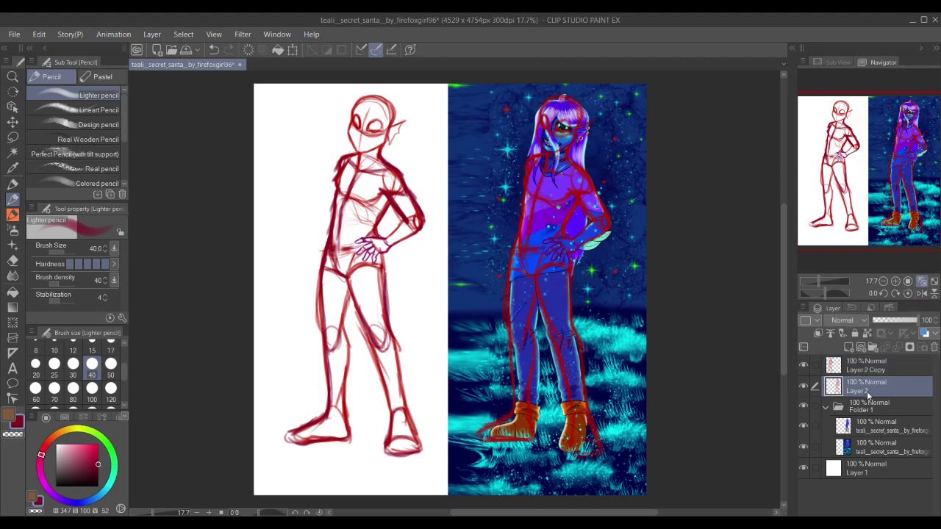
pyautogui.press('Delete')
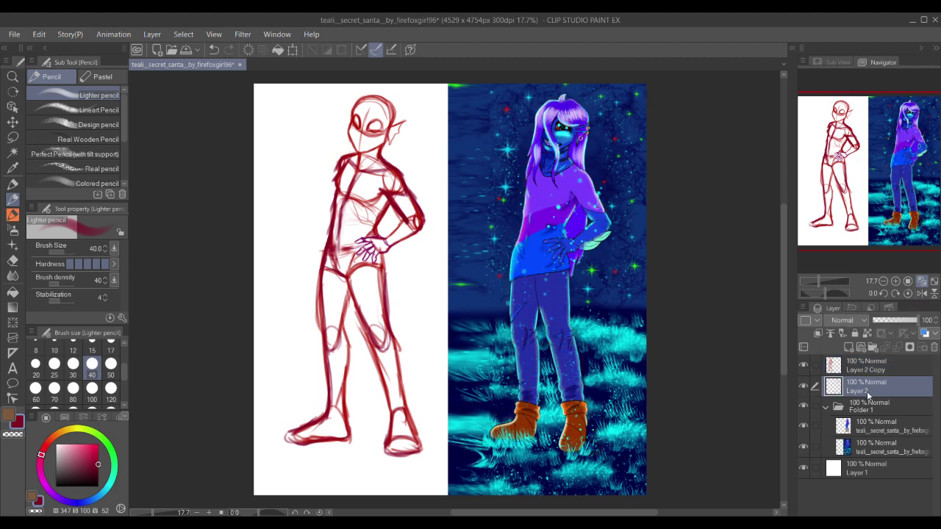
# Step: Lasso the whole corrected figure on the white half of the canvas
pyautogui.press('m')
pyautogui.moveTo(434, 136)
pyautogui.mouseDown()
pyautogui.moveTo(419, 88)
pyautogui.moveTo(237, 416)
pyautogui.moveTo(470, 230)
pyautogui.mouseUp()
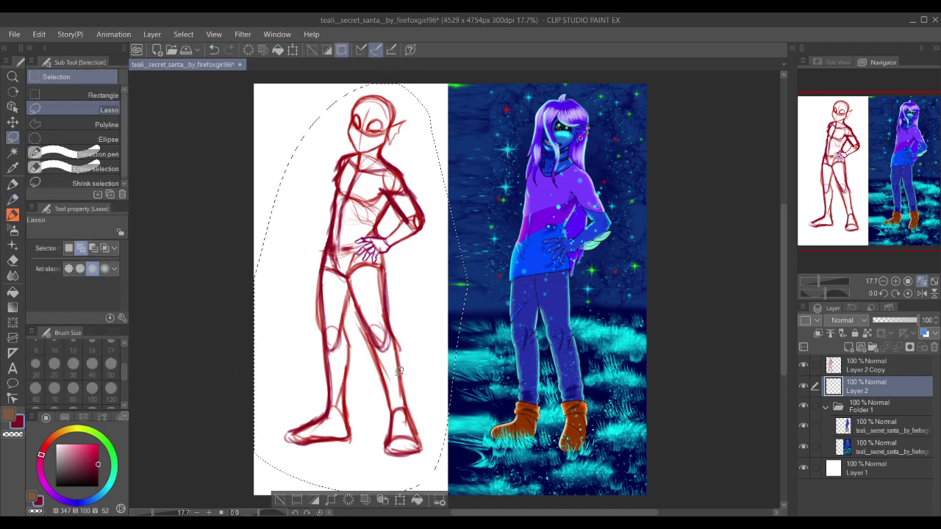
pyautogui.hotkey('ctrl', 'v')
pyautogui.click(399, 499)
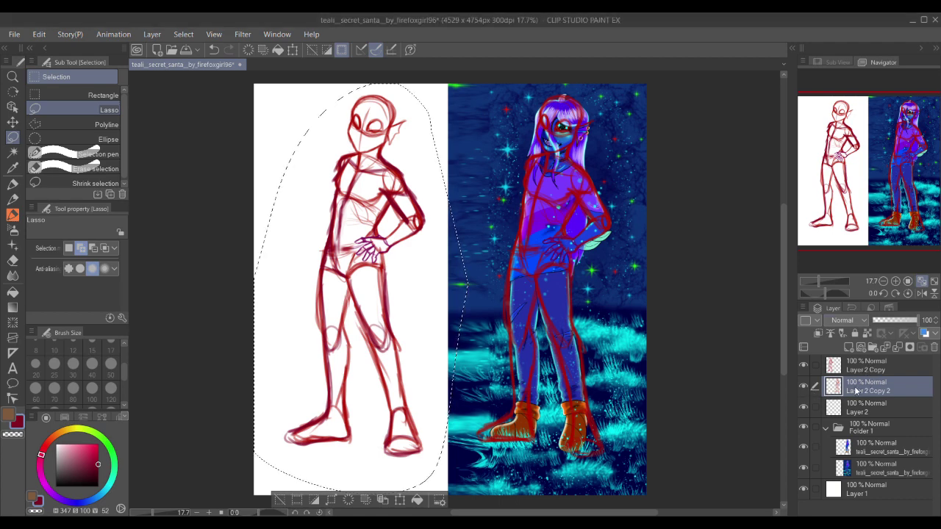
pyautogui.hotkey('ctrl', 'z')
pyautogui.hotkey('ctrl', 'z')
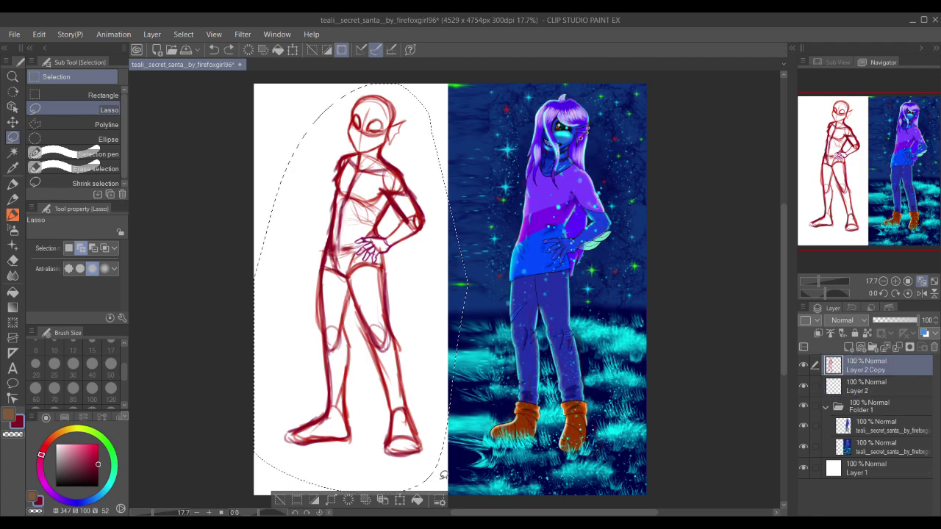
# Step: Duplicate the lassoed figure from Layer 2 Copy onto its own layer and move it over the character illustration
pyautogui.hotkey('ctrl', 'y')
pyautogui.click(399, 500)
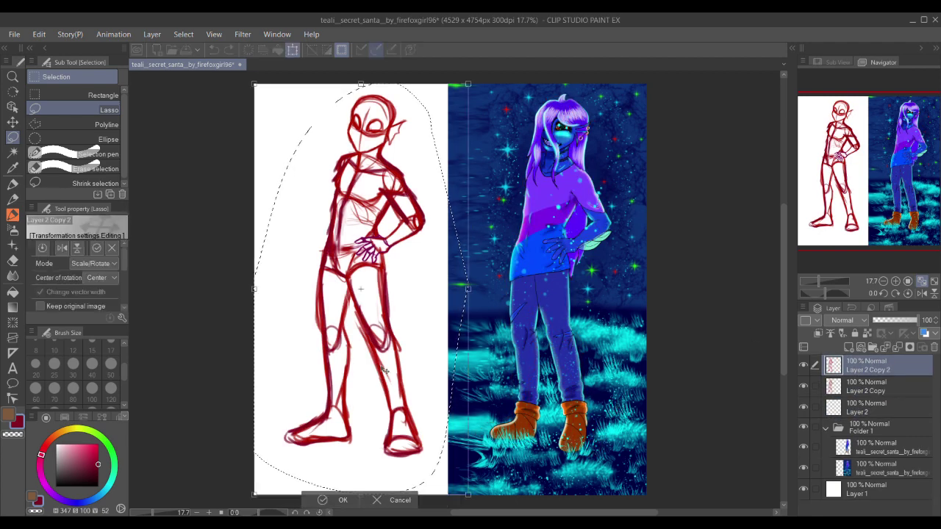
pyautogui.moveTo(375, 365); pyautogui.dragTo(575, 369)
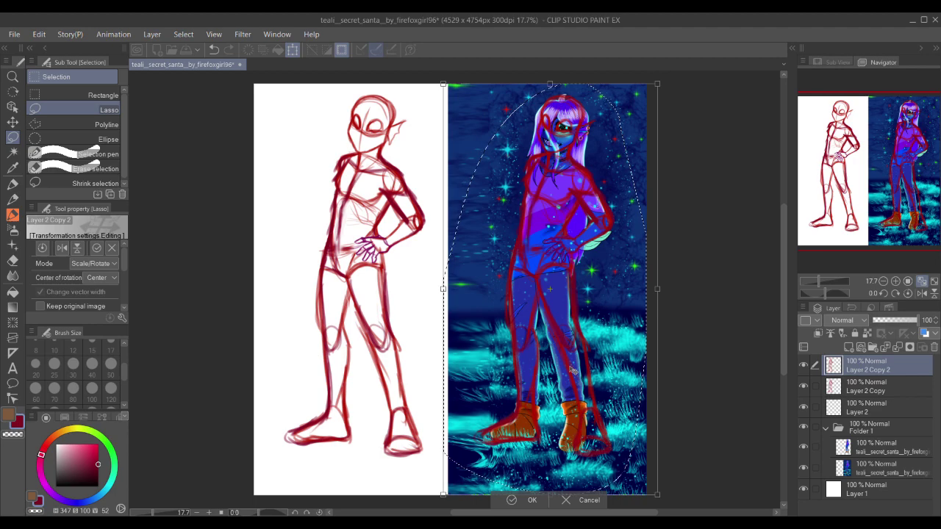
pyautogui.scroll(5, 557, 141)
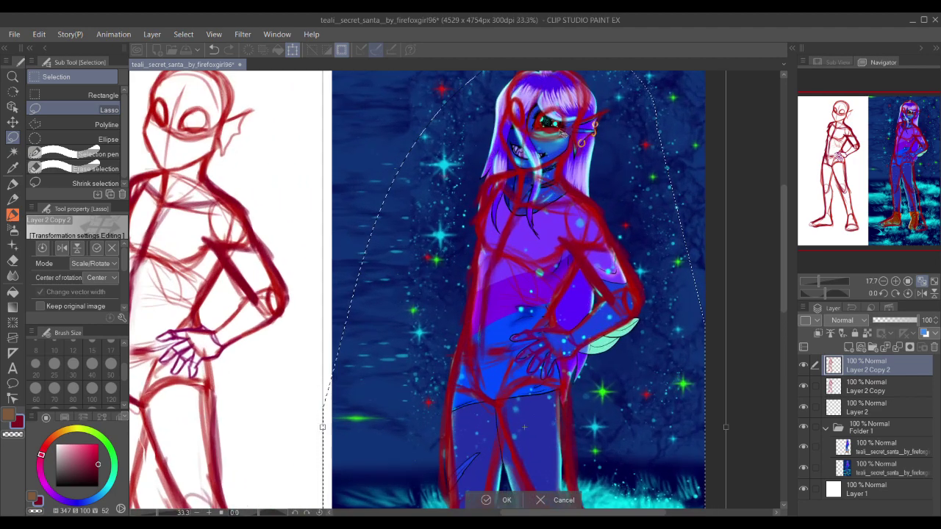
pyautogui.scroll(1, 558, 140)
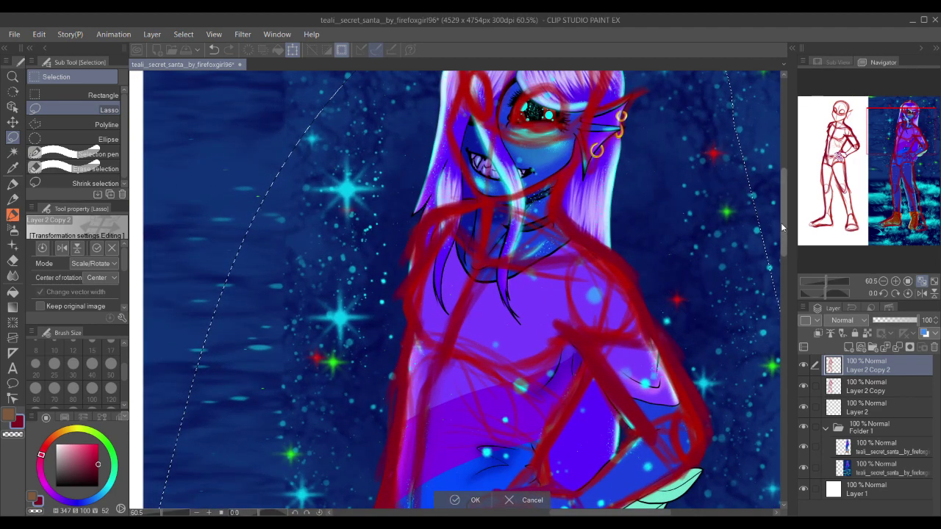
pyautogui.moveTo(781, 223); pyautogui.dragTo(780, 191)
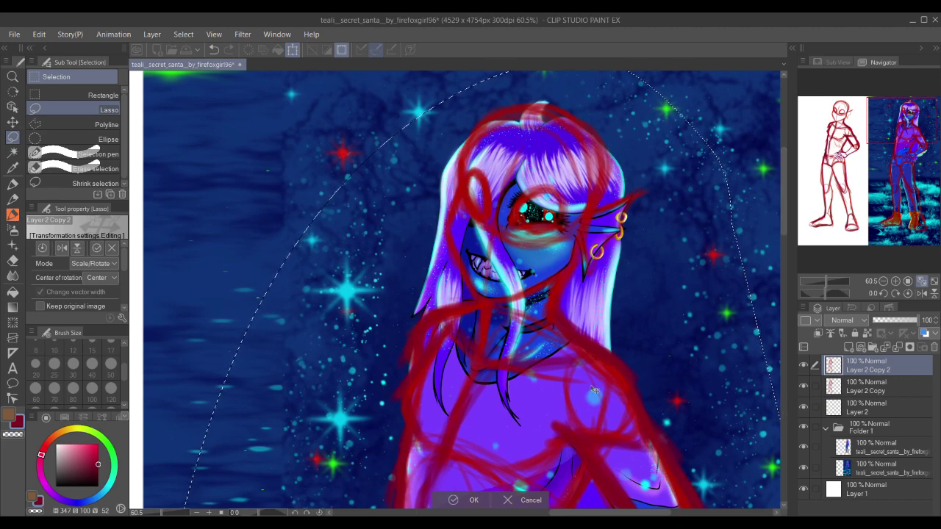
pyautogui.click(477, 500)
pyautogui.hotkey('ctrl', 'd')
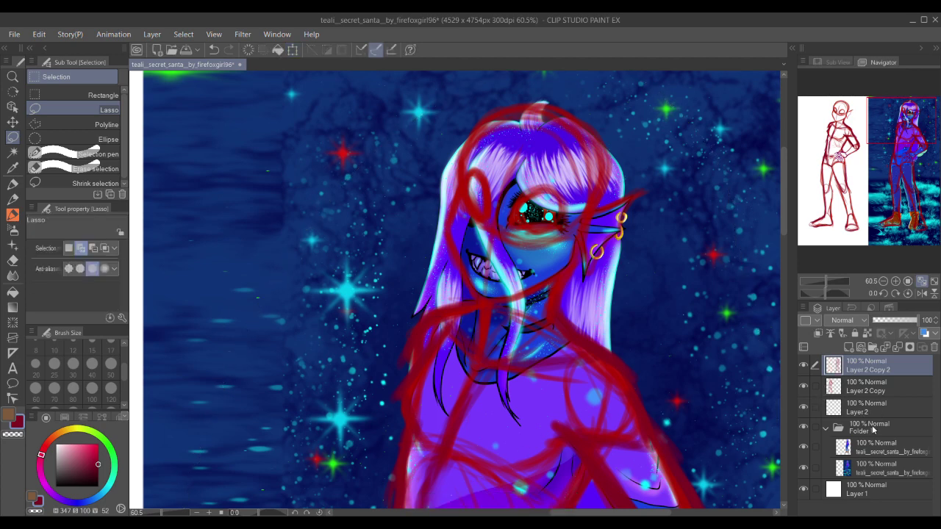
# Step: Lower the opacity of Folder 1 to 51%
pyautogui.click(875, 429)
pyautogui.click(896, 320)
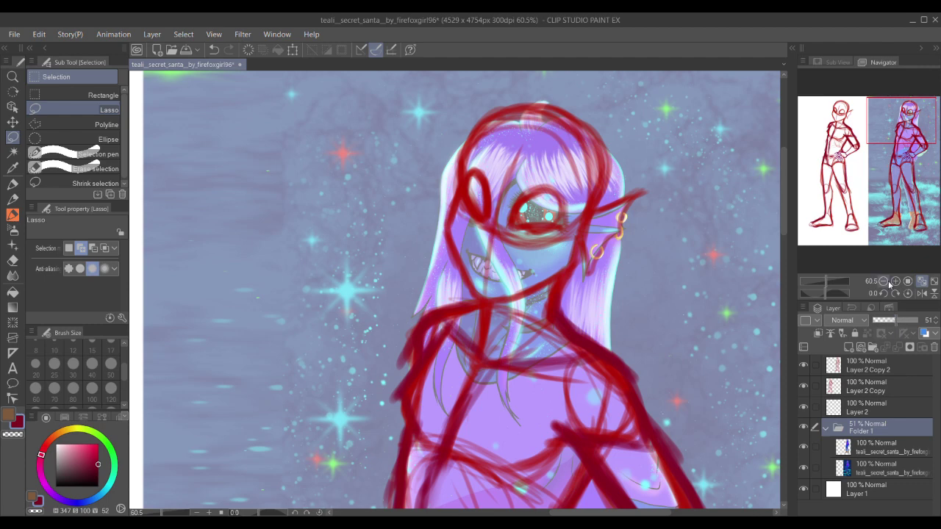
pyautogui.scroll(5, 637, 212)
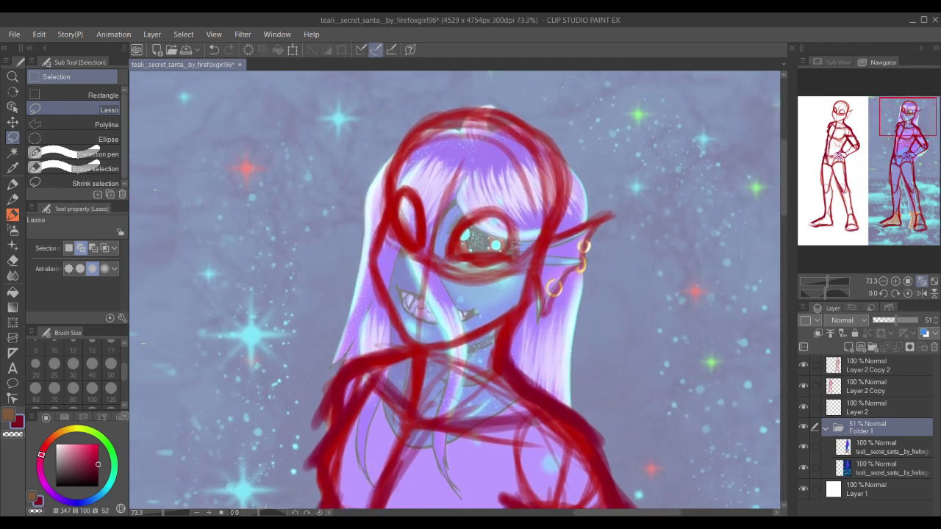
pyautogui.scroll(3, 463, 255)
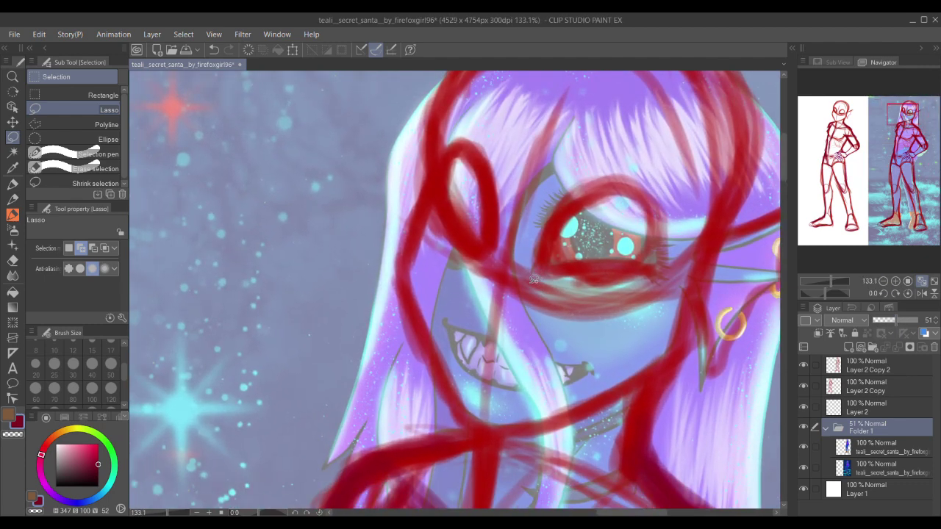
# Step: On Layer 2 Copy 2, draw the upper line of the mouth with the Lighter pencil in black at size 17
pyautogui.press('p')
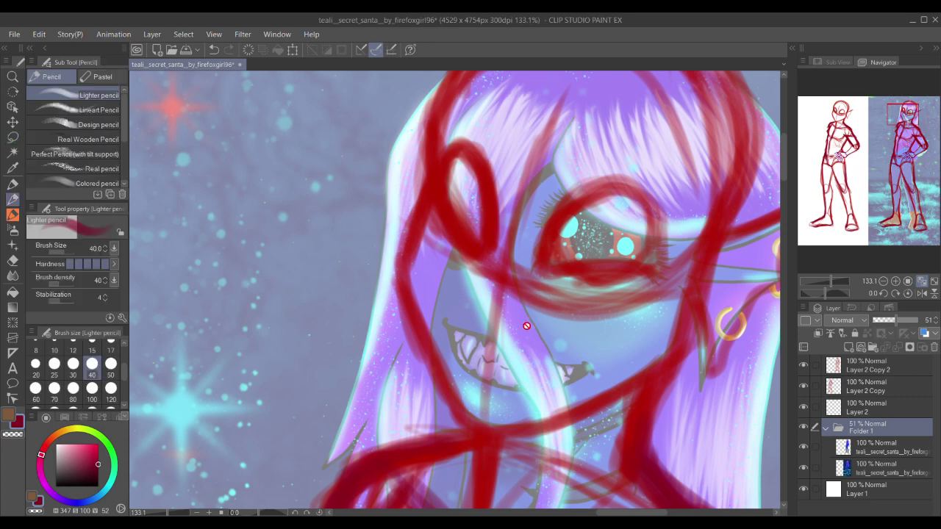
pyautogui.click(869, 372)
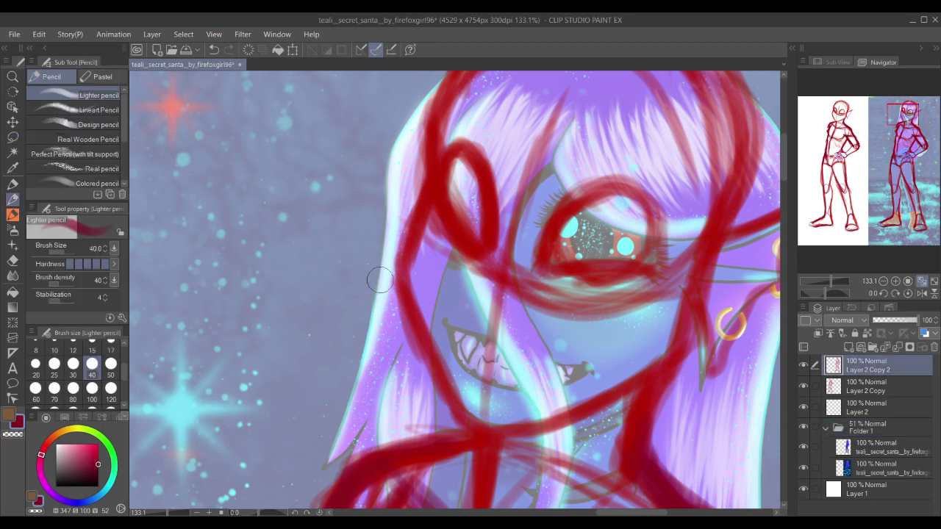
pyautogui.moveTo(372, 284); pyautogui.dragTo(382, 264)
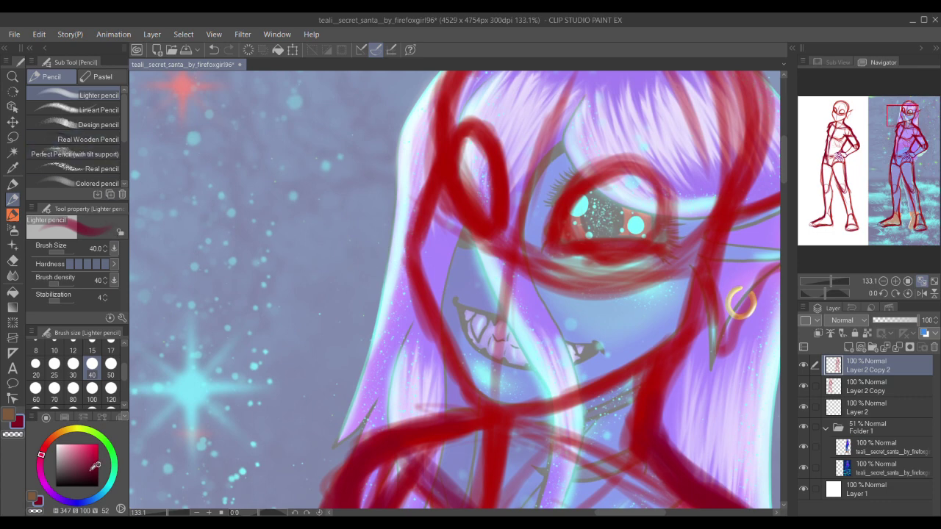
pyautogui.moveTo(96, 465); pyautogui.dragTo(97, 486)
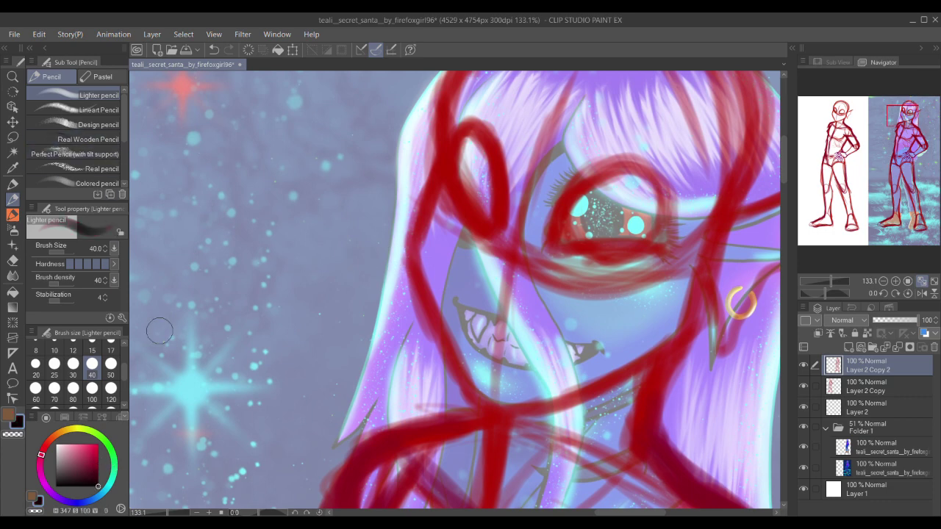
pyautogui.click(110, 350)
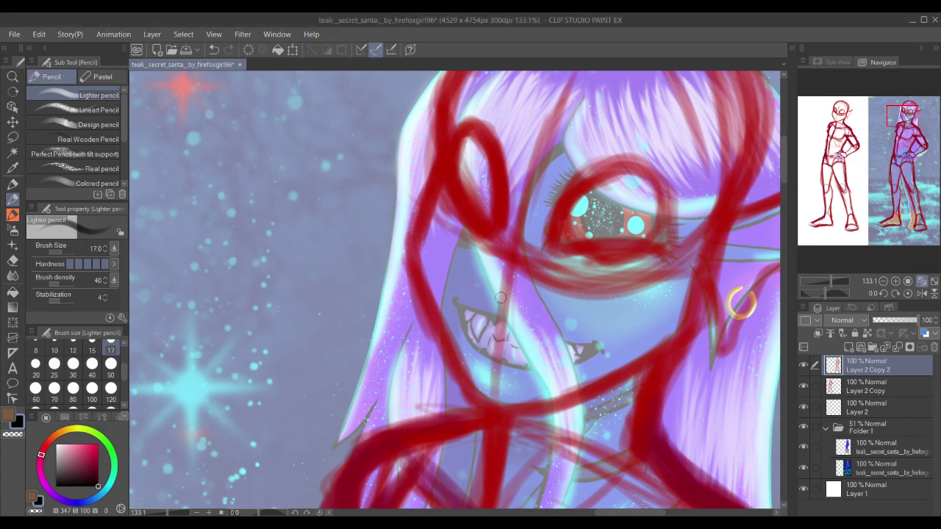
pyautogui.scroll(2, 500, 297)
pyautogui.moveTo(500, 297)
pyautogui.mouseDown()
pyautogui.moveTo(486, 262)
pyautogui.moveTo(454, 248)
pyautogui.moveTo(470, 250)
pyautogui.moveTo(467, 278)
pyautogui.moveTo(441, 268)
pyautogui.moveTo(501, 254)
pyautogui.mouseUp()
pyautogui.moveTo(445, 269); pyautogui.dragTo(518, 249)
pyautogui.hotkey('ctrl', 'z')
pyautogui.hotkey('ctrl', 'z')
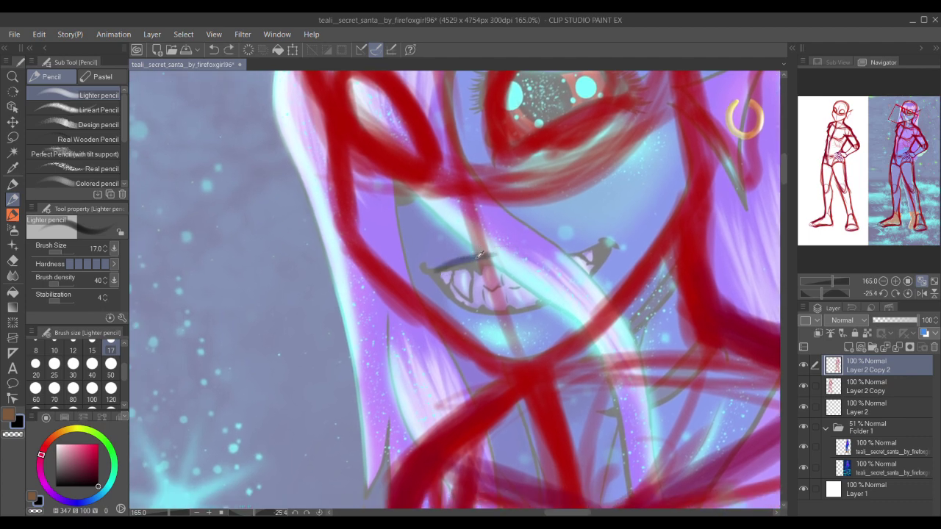
pyautogui.moveTo(432, 267); pyautogui.dragTo(518, 246)
pyautogui.moveTo(460, 251)
pyautogui.mouseDown()
pyautogui.moveTo(593, 247)
pyautogui.moveTo(608, 234)
pyautogui.moveTo(418, 262)
pyautogui.moveTo(441, 253)
pyautogui.mouseUp()
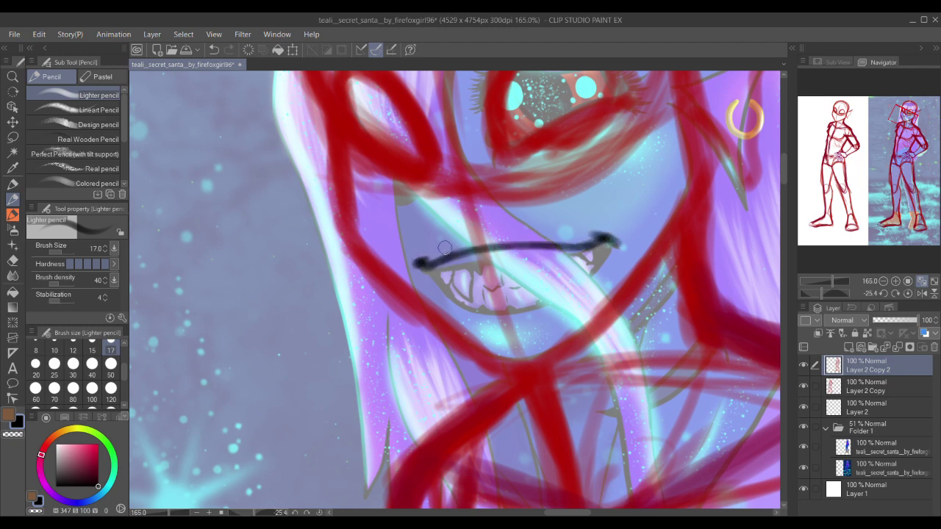
pyautogui.hotkey('ctrl', 'z')
pyautogui.moveTo(419, 264); pyautogui.dragTo(414, 265)
# Step: Close the grin in black with a short slanted side and a curved lower line following the illustrated mouth
pyautogui.moveTo(607, 241); pyautogui.dragTo(575, 291)
pyautogui.moveTo(424, 269)
pyautogui.mouseDown()
pyautogui.moveTo(467, 311)
pyautogui.moveTo(515, 311)
pyautogui.mouseUp()
pyautogui.moveTo(467, 312); pyautogui.dragTo(570, 302)
pyautogui.moveTo(489, 315)
pyautogui.mouseDown()
pyautogui.moveTo(569, 302)
pyautogui.moveTo(573, 286)
pyautogui.moveTo(544, 306)
pyautogui.mouseUp()
pyautogui.hotkey('ctrl', 'z')
pyautogui.moveTo(490, 243)
pyautogui.mouseDown()
pyautogui.moveTo(423, 317)
pyautogui.moveTo(412, 291)
pyautogui.moveTo(442, 308)
pyautogui.moveTo(391, 333)
pyautogui.moveTo(481, 346)
pyautogui.mouseUp()
pyautogui.click(319, 512)
pyautogui.scroll(-3, 412, 349)
pyautogui.hotkey('ctrl', 'z')
pyautogui.moveTo(430, 278)
pyautogui.mouseDown()
pyautogui.moveTo(376, 243)
pyautogui.moveTo(367, 266)
pyautogui.moveTo(406, 328)
pyautogui.mouseUp()
# Step: Lasso the black grin, rotate it slightly clockwise and shift it a little upward on the face
pyautogui.press('m')
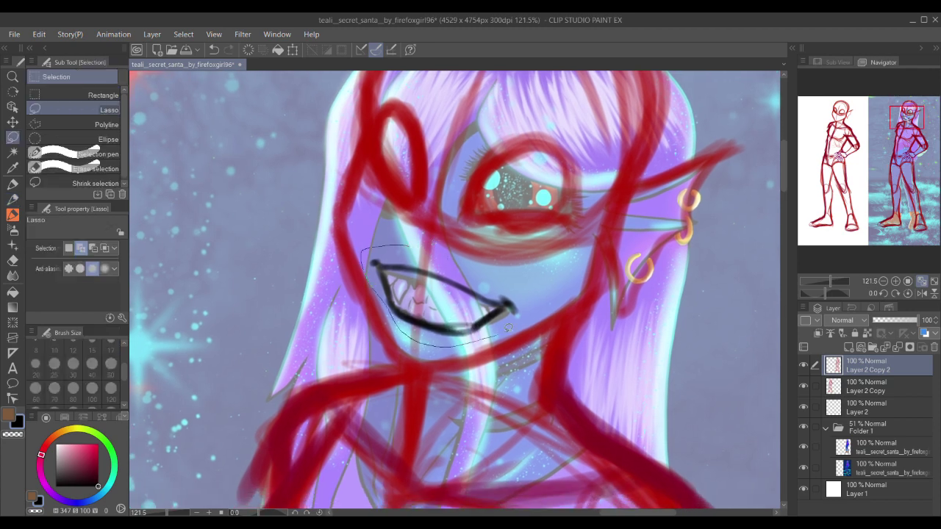
pyautogui.moveTo(501, 331); pyautogui.dragTo(441, 247)
pyautogui.click(481, 368)
pyautogui.moveTo(462, 311)
pyautogui.mouseDown()
pyautogui.moveTo(489, 314)
pyautogui.moveTo(483, 310)
pyautogui.mouseUp()
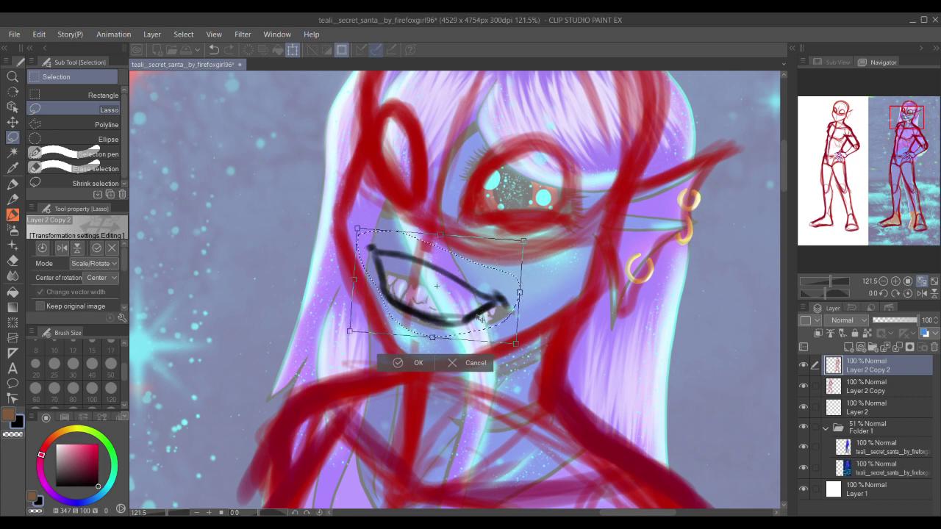
pyautogui.click(413, 362)
pyautogui.hotkey('ctrl', 'd')
# Step: Sketch jagged black teeth along the upper and lower inner edges of the grin
pyautogui.moveTo(431, 278)
pyautogui.mouseDown()
pyautogui.moveTo(452, 284)
pyautogui.moveTo(473, 271)
pyautogui.mouseUp()
pyautogui.press('p')
pyautogui.moveTo(401, 277)
pyautogui.mouseDown()
pyautogui.moveTo(523, 321)
pyautogui.moveTo(488, 319)
pyautogui.mouseUp()
pyautogui.moveTo(439, 251)
pyautogui.mouseDown()
pyautogui.moveTo(529, 300)
pyautogui.moveTo(523, 325)
pyautogui.moveTo(534, 313)
pyautogui.moveTo(491, 328)
pyautogui.mouseUp()
pyautogui.moveTo(394, 263)
pyautogui.mouseDown()
pyautogui.moveTo(423, 294)
pyautogui.moveTo(436, 288)
pyautogui.moveTo(500, 312)
pyautogui.mouseUp()
pyautogui.moveTo(415, 258); pyautogui.dragTo(512, 292)
# Step: Draw the arched upper outline of the larger eye in black over the red guide
pyautogui.moveTo(563, 132)
pyautogui.mouseDown()
pyautogui.moveTo(545, 248)
pyautogui.moveTo(514, 203)
pyautogui.moveTo(496, 230)
pyautogui.mouseUp()
pyautogui.moveTo(449, 288); pyautogui.dragTo(509, 218)
pyautogui.moveTo(470, 247)
pyautogui.mouseDown()
pyautogui.moveTo(521, 209)
pyautogui.moveTo(597, 247)
pyautogui.mouseUp()
pyautogui.moveTo(508, 214); pyautogui.dragTo(448, 293)
pyautogui.moveTo(574, 210)
pyautogui.mouseDown()
pyautogui.moveTo(596, 268)
pyautogui.moveTo(593, 308)
pyautogui.moveTo(497, 303)
pyautogui.mouseUp()
pyautogui.moveTo(485, 240)
pyautogui.mouseDown()
pyautogui.moveTo(490, 233)
pyautogui.moveTo(517, 246)
pyautogui.mouseUp()
pyautogui.hotkey('ctrl', 'z')
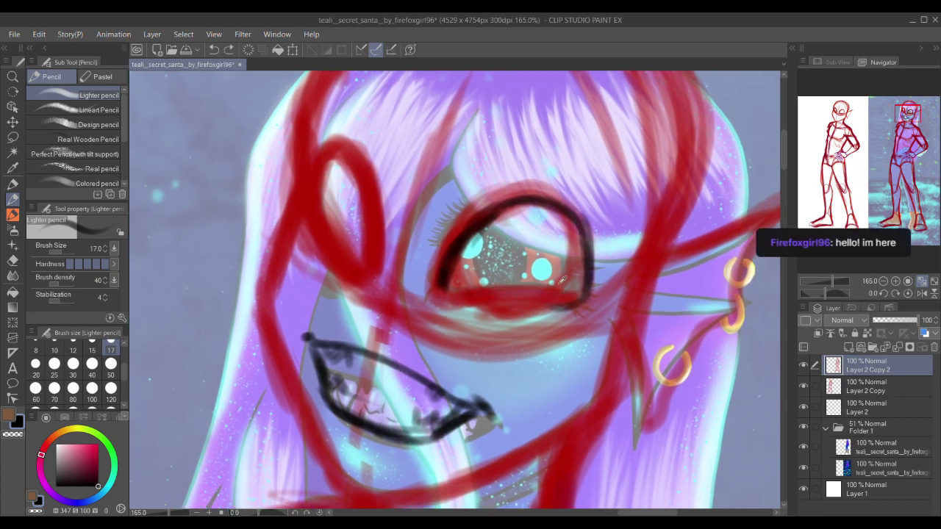
pyautogui.hotkey('ctrl', 'z')
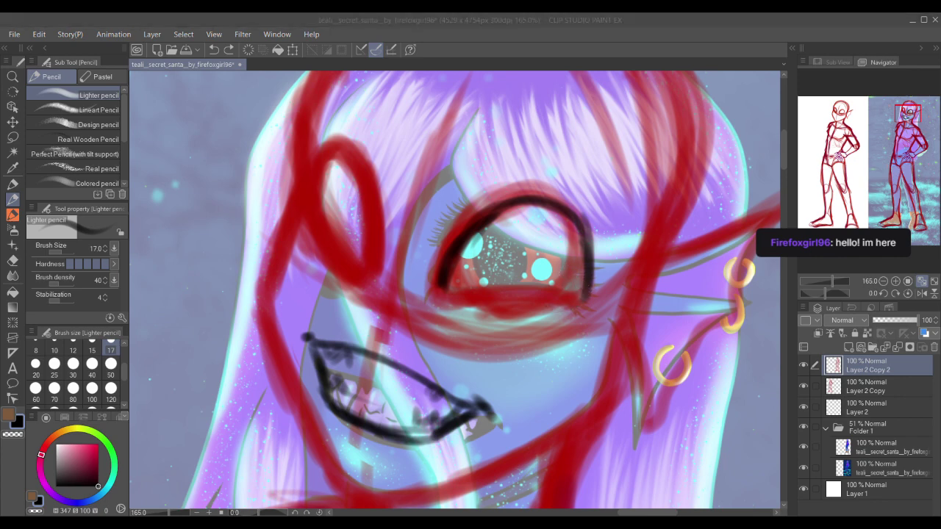
# Step: Thicken the larger eye's arched outline and close it with a nearly straight black lower lid
pyautogui.moveTo(575, 237); pyautogui.dragTo(547, 220)
pyautogui.moveTo(447, 203)
pyautogui.mouseDown()
pyautogui.moveTo(479, 186)
pyautogui.moveTo(539, 190)
pyautogui.mouseUp()
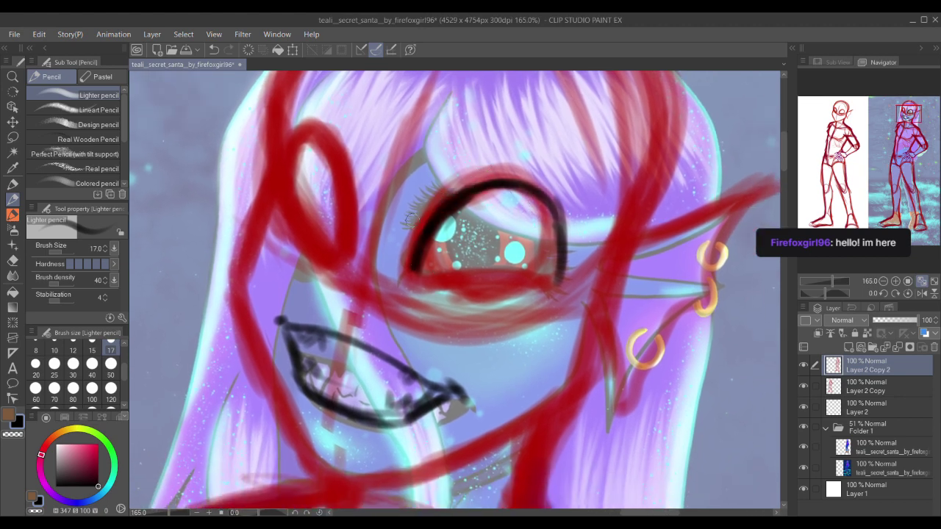
pyautogui.moveTo(417, 246); pyautogui.dragTo(414, 278)
pyautogui.moveTo(415, 225); pyautogui.dragTo(425, 206)
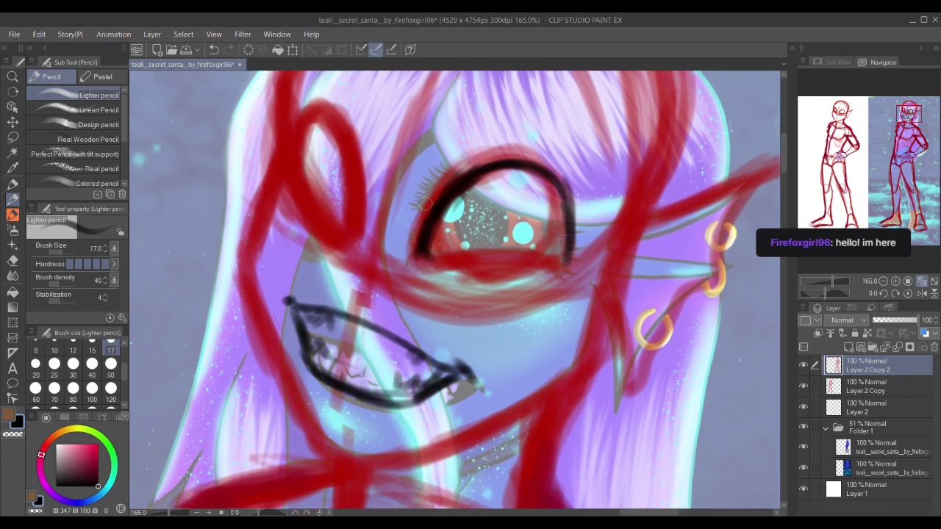
pyautogui.moveTo(417, 267)
pyautogui.mouseDown()
pyautogui.moveTo(509, 250)
pyautogui.moveTo(426, 260)
pyautogui.moveTo(563, 266)
pyautogui.mouseUp()
pyautogui.moveTo(563, 267)
pyautogui.mouseDown()
pyautogui.moveTo(436, 263)
pyautogui.moveTo(461, 264)
pyautogui.mouseUp()
# Step: Outline the narrow far eye in black, following its red guide shape to a pointed lower corner
pyautogui.moveTo(430, 206); pyautogui.dragTo(469, 278)
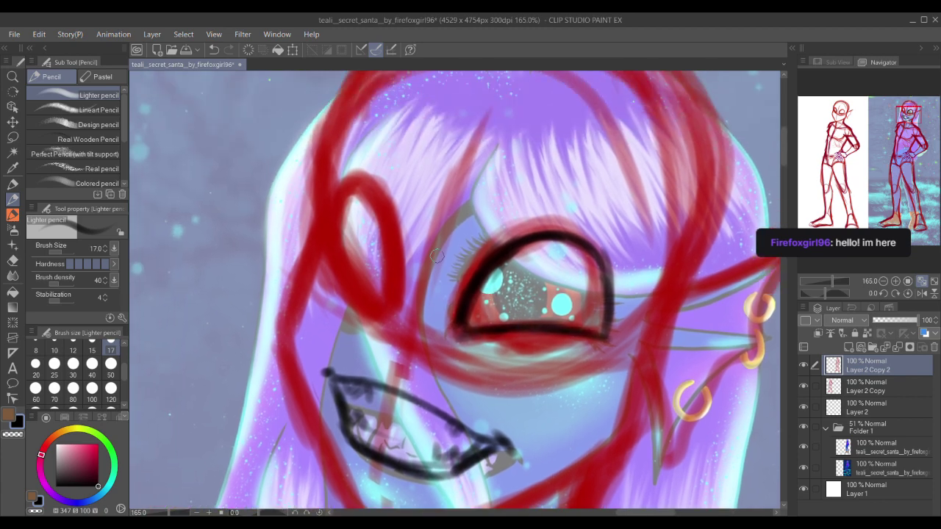
pyautogui.moveTo(324, 237); pyautogui.dragTo(361, 292)
pyautogui.moveTo(361, 292)
pyautogui.mouseDown()
pyautogui.moveTo(334, 249)
pyautogui.moveTo(378, 318)
pyautogui.mouseUp()
pyautogui.moveTo(333, 239)
pyautogui.mouseDown()
pyautogui.moveTo(332, 197)
pyautogui.moveTo(331, 229)
pyautogui.moveTo(340, 229)
pyautogui.moveTo(358, 175)
pyautogui.moveTo(379, 194)
pyautogui.moveTo(394, 271)
pyautogui.moveTo(364, 186)
pyautogui.mouseUp()
pyautogui.scroll(-4, 433, 275)
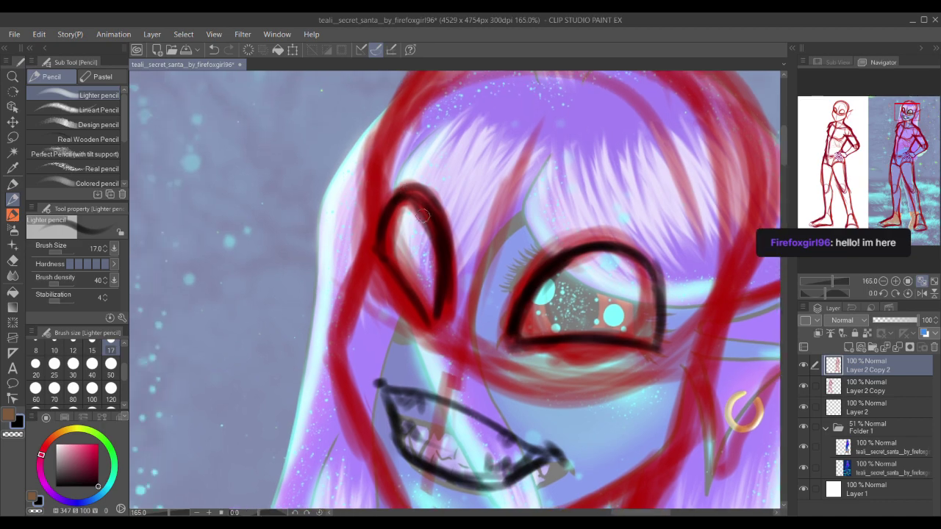
pyautogui.scroll(-5, 434, 275)
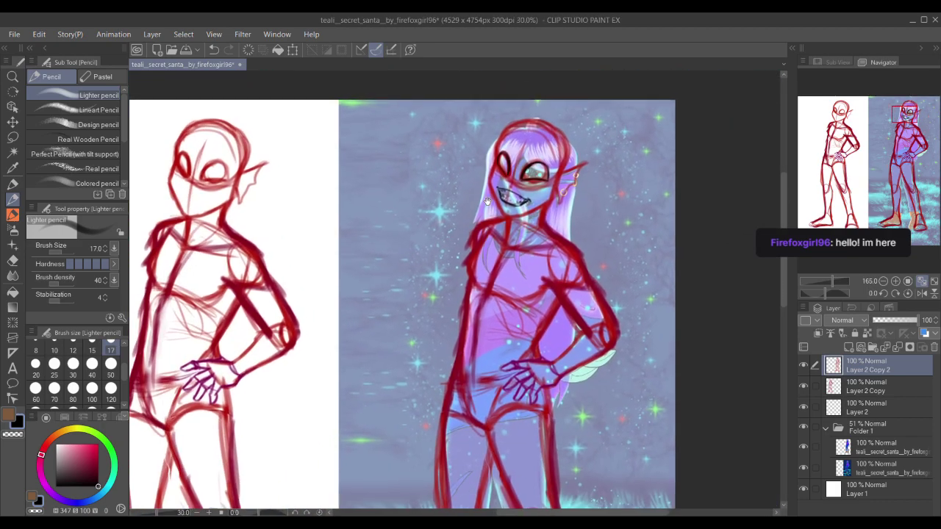
pyautogui.scroll(-2, 442, 242)
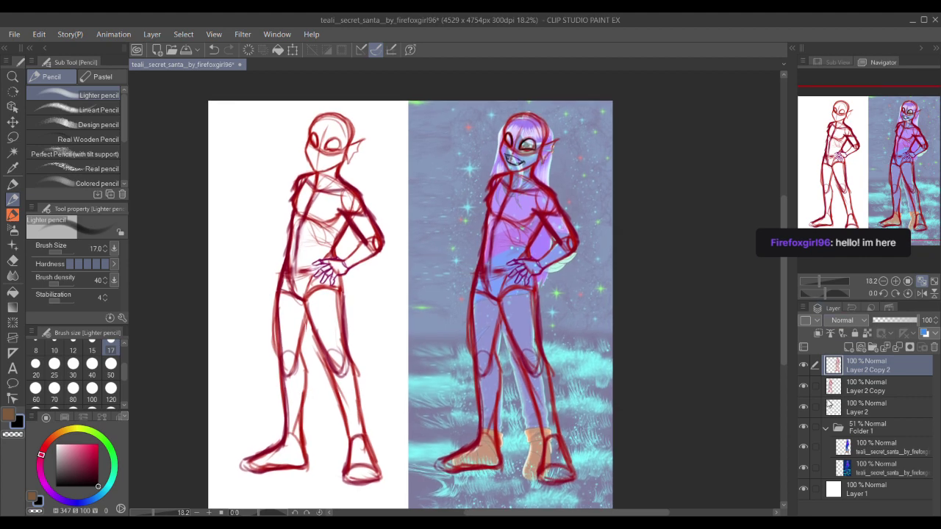
pyautogui.click(896, 348)
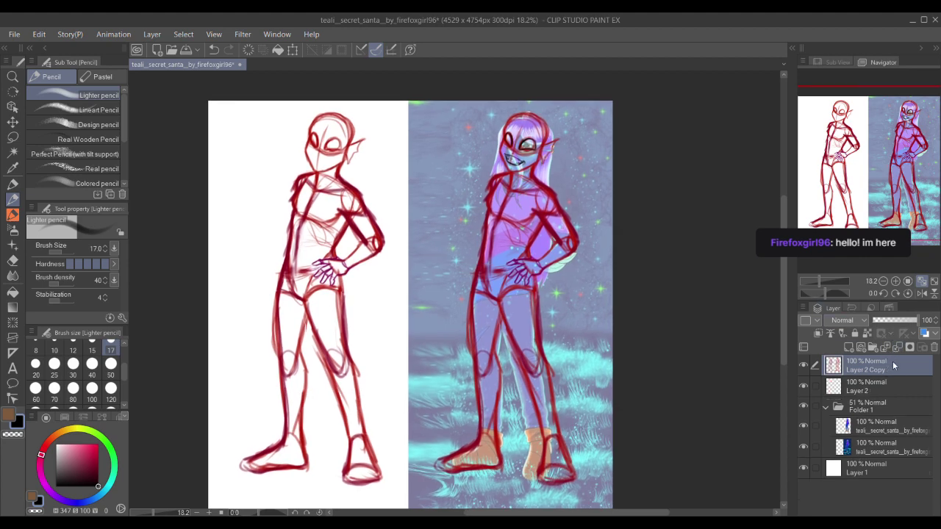
pyautogui.click(853, 386)
pyautogui.click(933, 347)
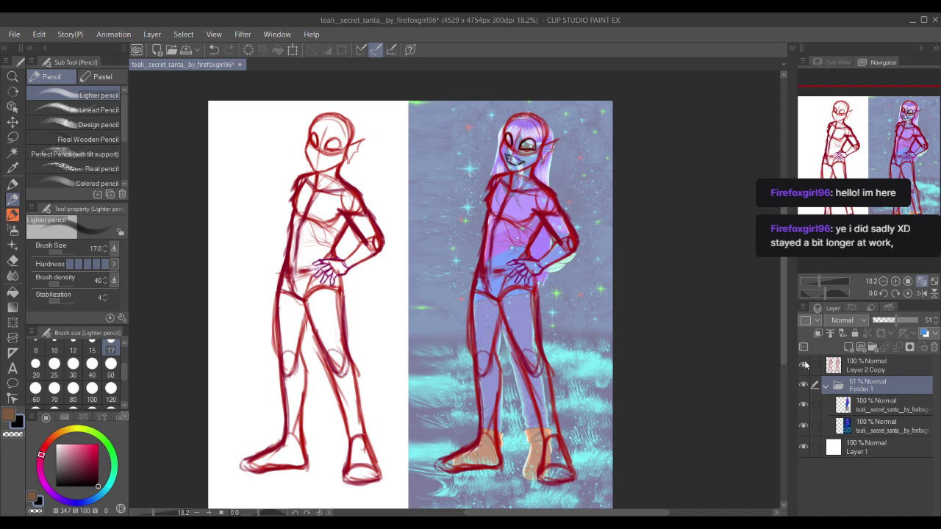
pyautogui.hotkey('ctrl', 'z')
pyautogui.hotkey('ctrl', 'z')
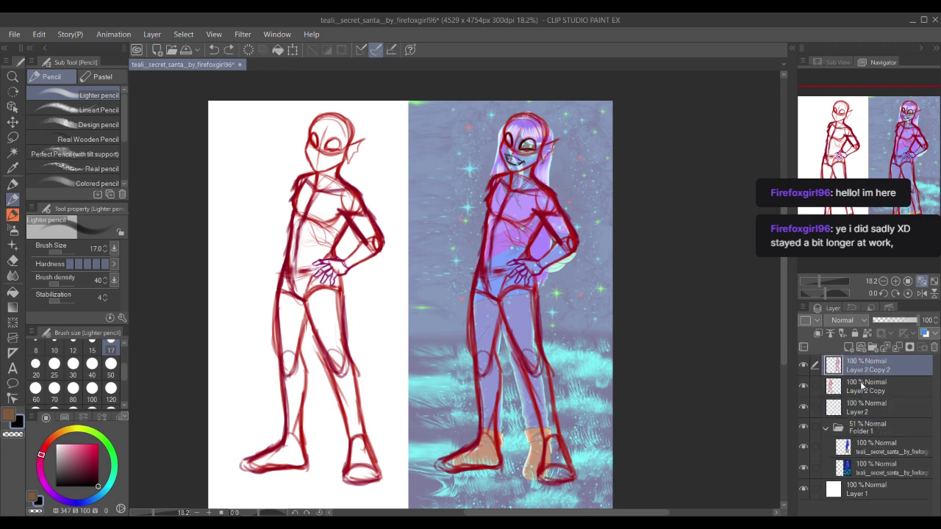
# Step: Delete the Layer 2 layer and move Layer 2 Copy 2 below Layer 2 Copy
pyautogui.click(864, 404)
pyautogui.click(932, 347)
pyautogui.moveTo(882, 369); pyautogui.dragTo(882, 390)
# Step: View the original illustration at full opacity without the figure overlay, then restore the overlay and set Folder 1's opacity to 55%
pyautogui.click(803, 386)
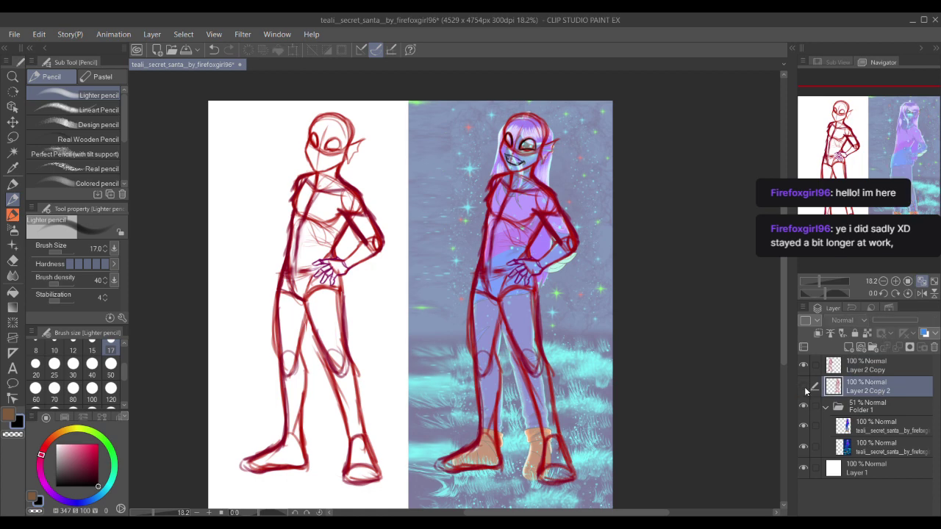
pyautogui.click(871, 406)
pyautogui.moveTo(899, 321); pyautogui.dragTo(928, 321)
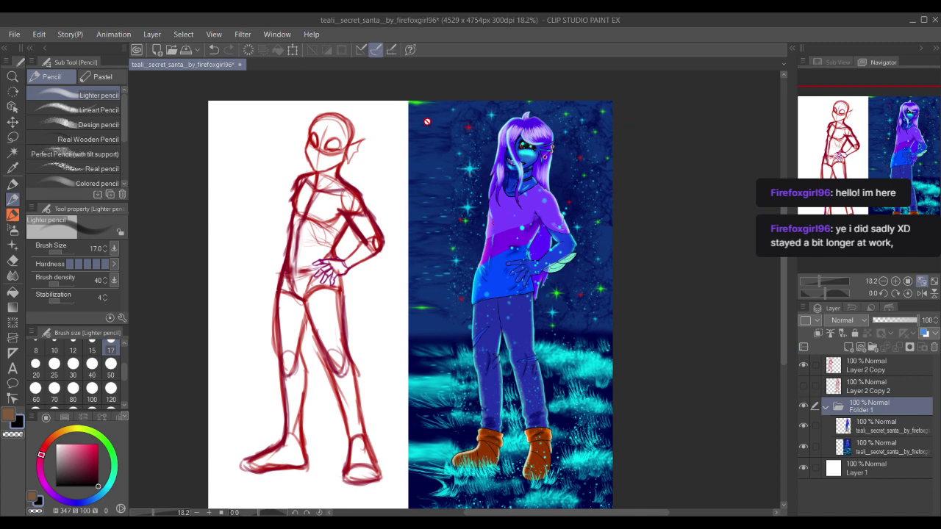
pyautogui.click(804, 387)
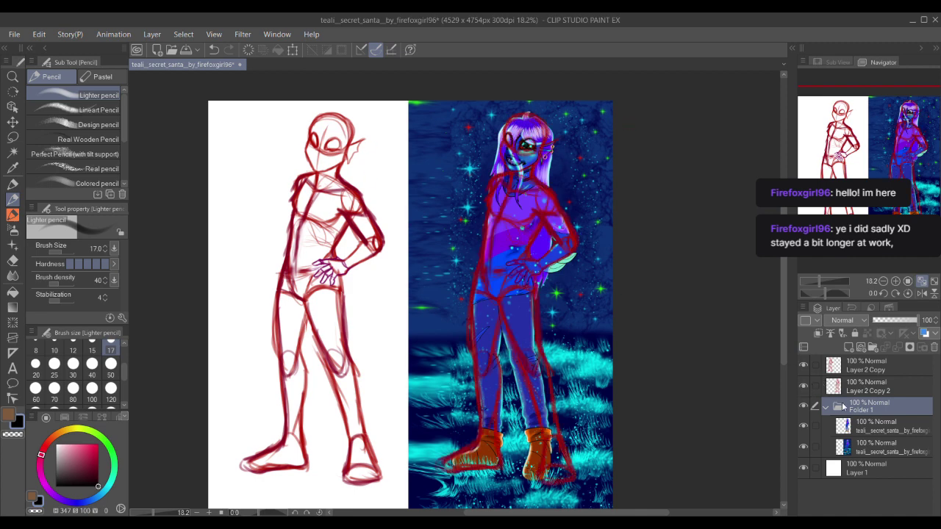
pyautogui.click(897, 320)
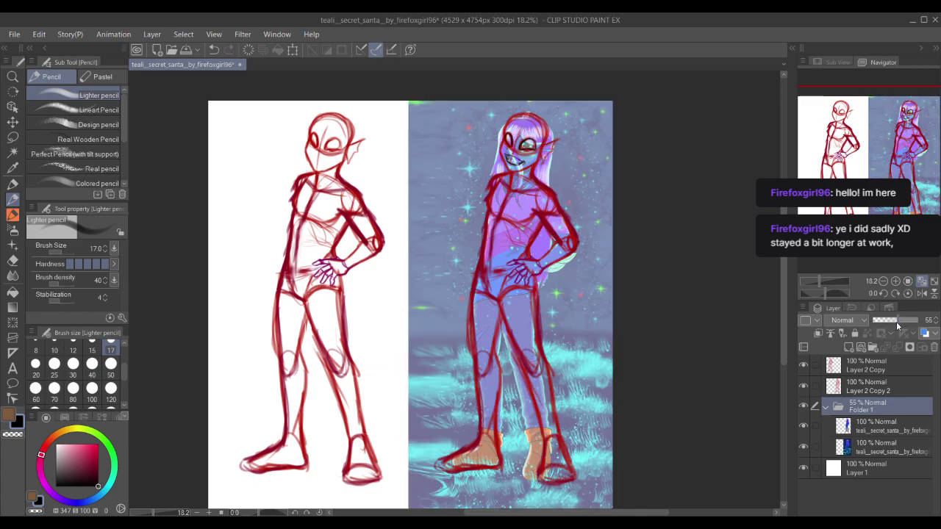
# Step: Examine the redrawn face and full overlay figure against the faded illustration
pyautogui.scroll(10, 612, 222)
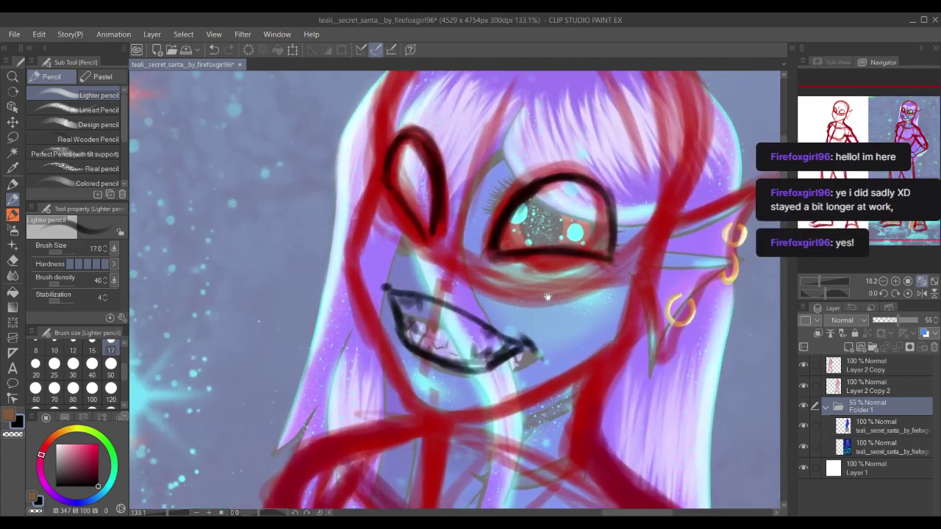
pyautogui.moveTo(548, 297); pyautogui.dragTo(577, 322)
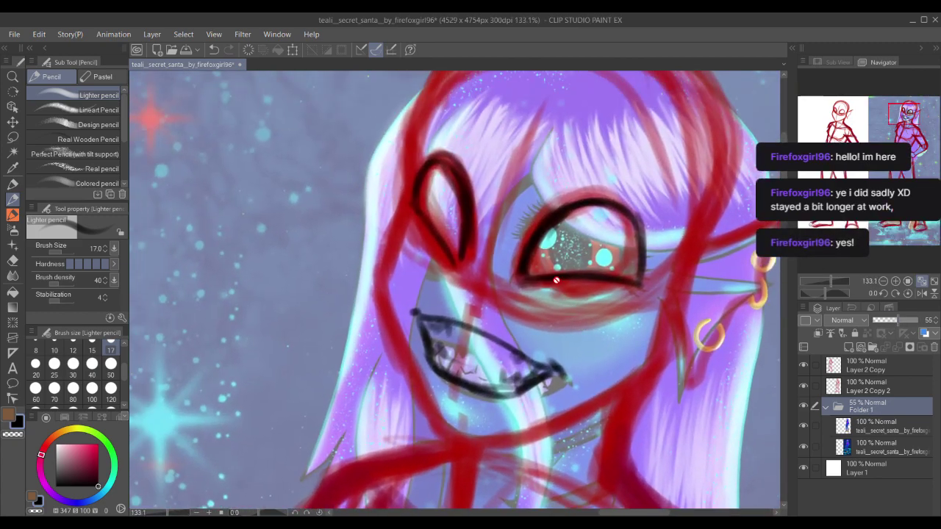
pyautogui.moveTo(556, 279); pyautogui.dragTo(538, 276)
pyautogui.scroll(-4, 515, 271)
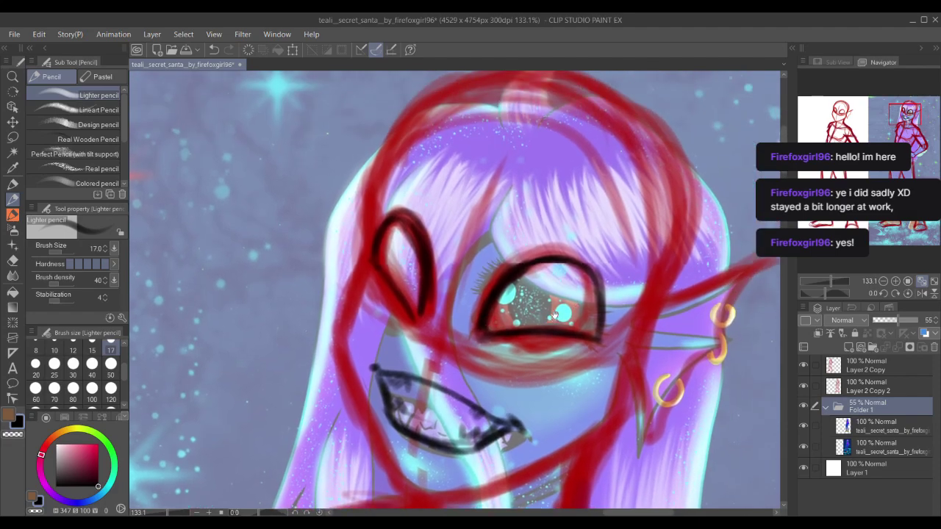
pyautogui.scroll(-5, 524, 284)
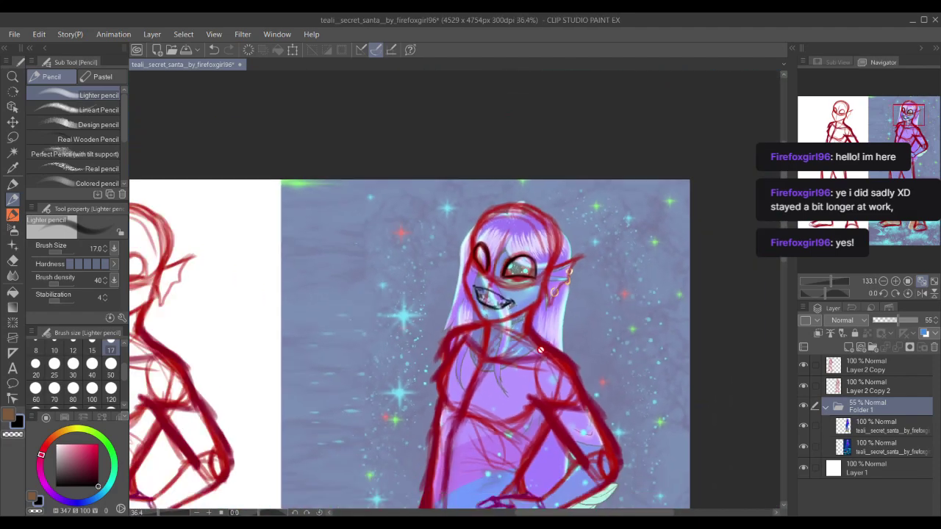
pyautogui.moveTo(511, 293)
pyautogui.mouseDown()
pyautogui.moveTo(511, 265)
pyautogui.moveTo(515, 290)
pyautogui.mouseUp()
pyautogui.scroll(5, 507, 297)
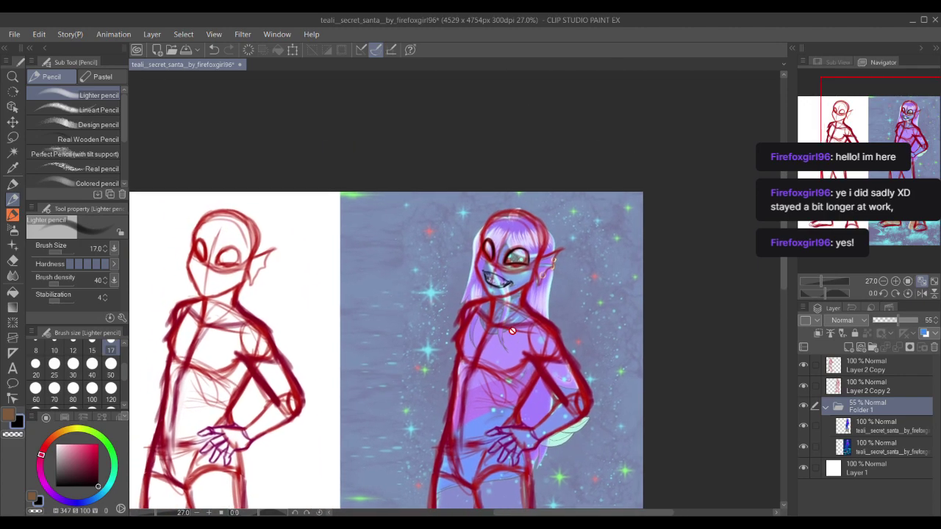
pyautogui.scroll(-5, 531, 239)
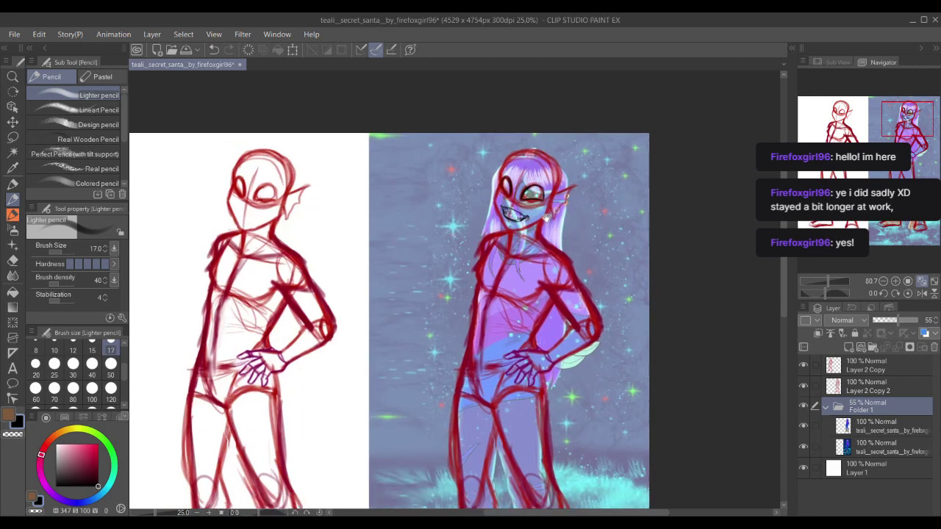
pyautogui.scroll(-1, 546, 218)
pyautogui.click(858, 368)
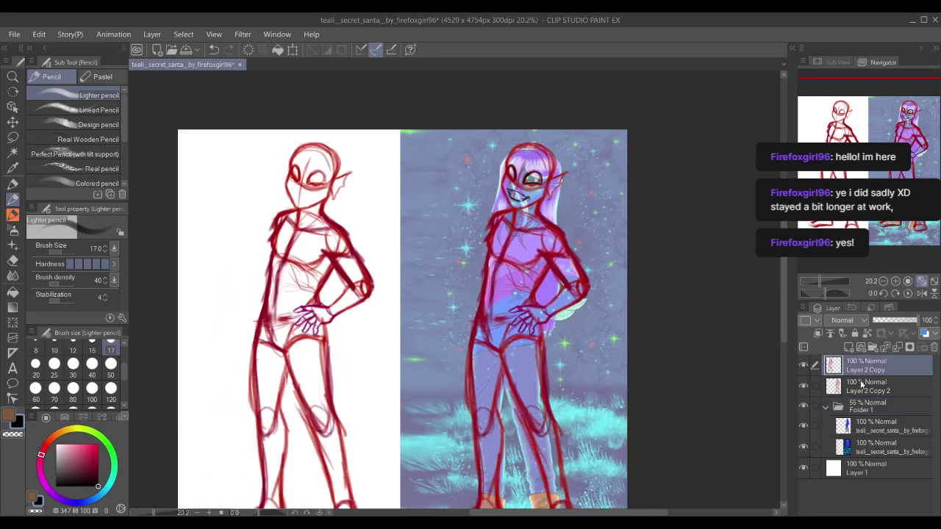
pyautogui.click(862, 390)
pyautogui.scroll(-2, 356, 188)
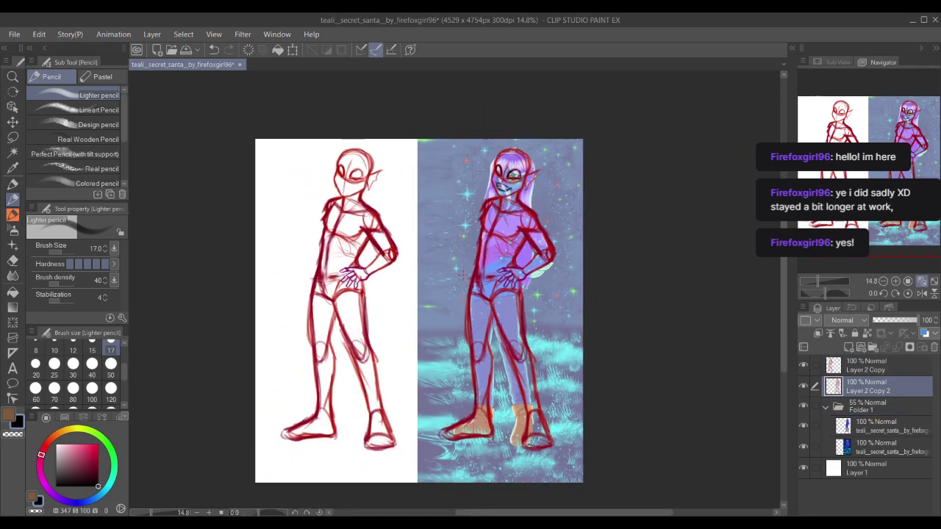
# Step: Show the original character illustration in the Sub View as reference and enlarge its upper body
pyautogui.click(838, 62)
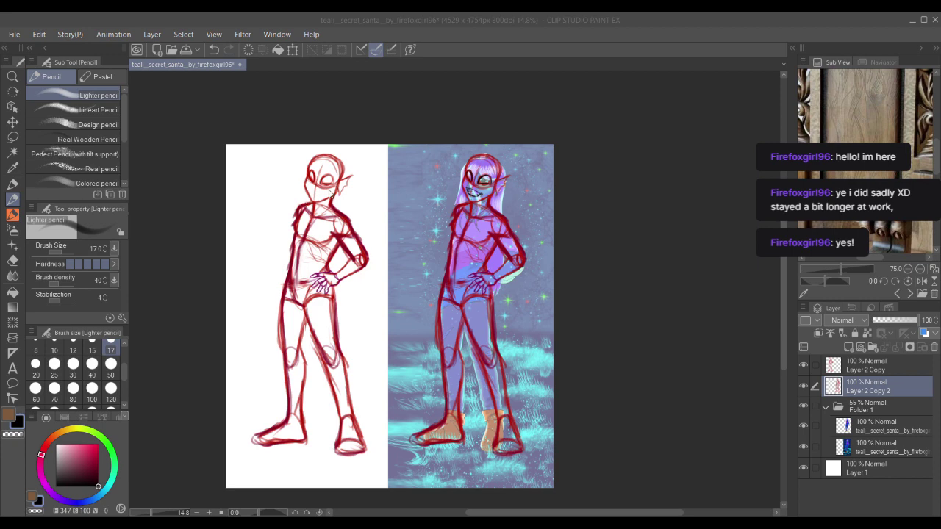
pyautogui.doubleClick(827, 142)
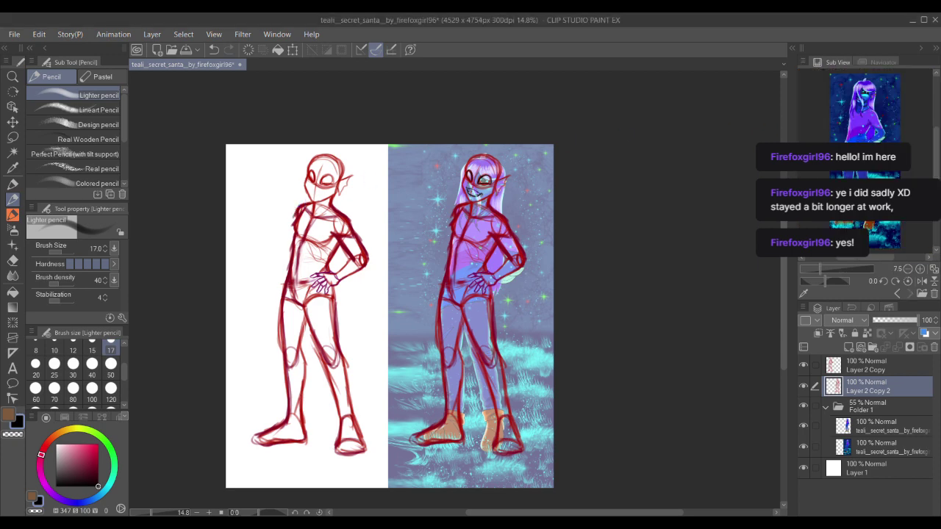
pyautogui.scroll(4, 862, 118)
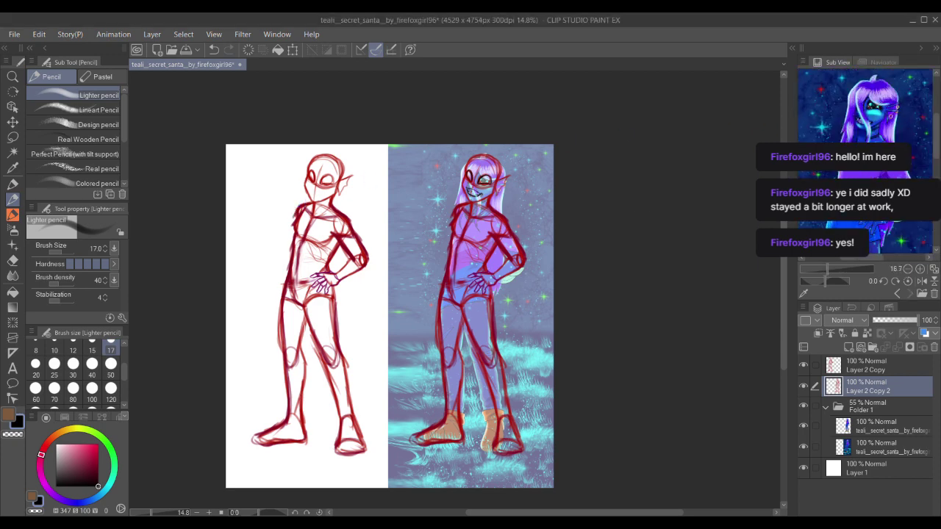
pyautogui.scroll(2, 468, 243)
pyautogui.scroll(3, 570, 294)
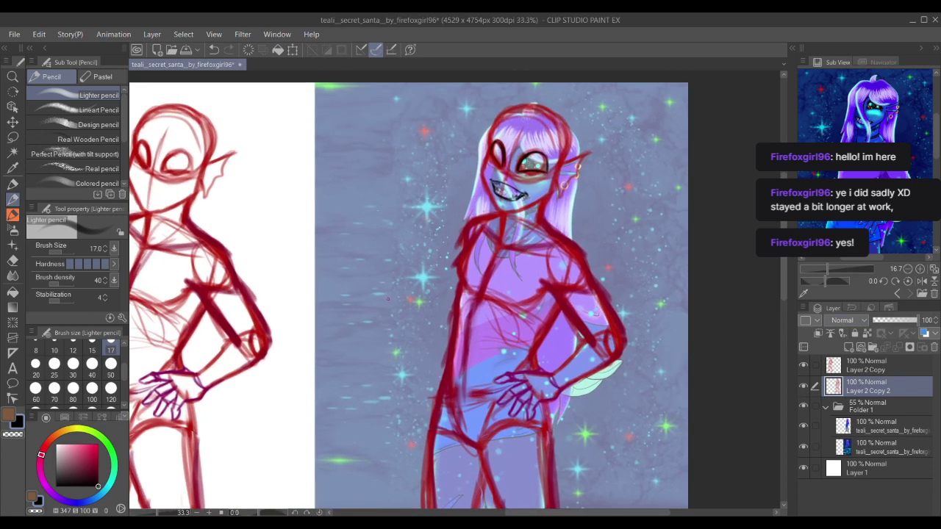
# Step: Lock the transparent pixels of Layer 2 Copy 2 and fill its figure lines with black
pyautogui.scroll(-2, 345, 278)
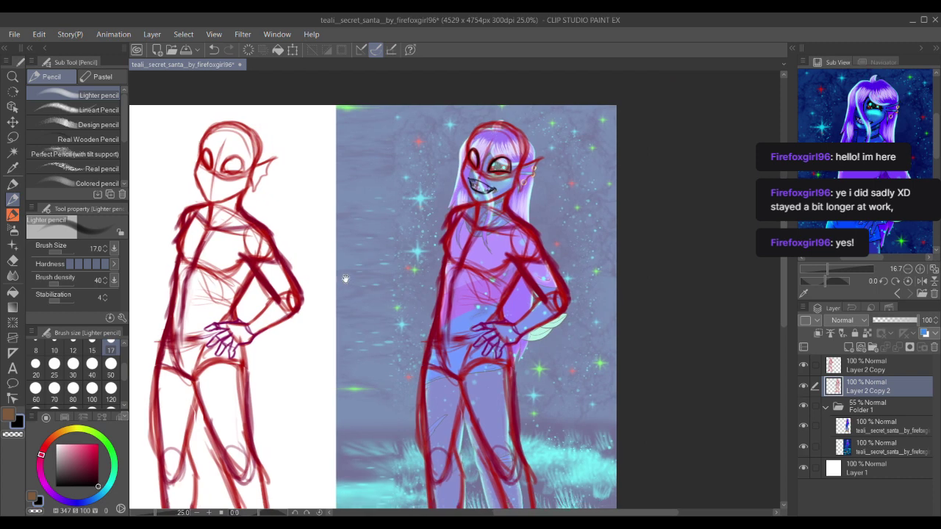
pyautogui.moveTo(345, 278); pyautogui.dragTo(331, 263)
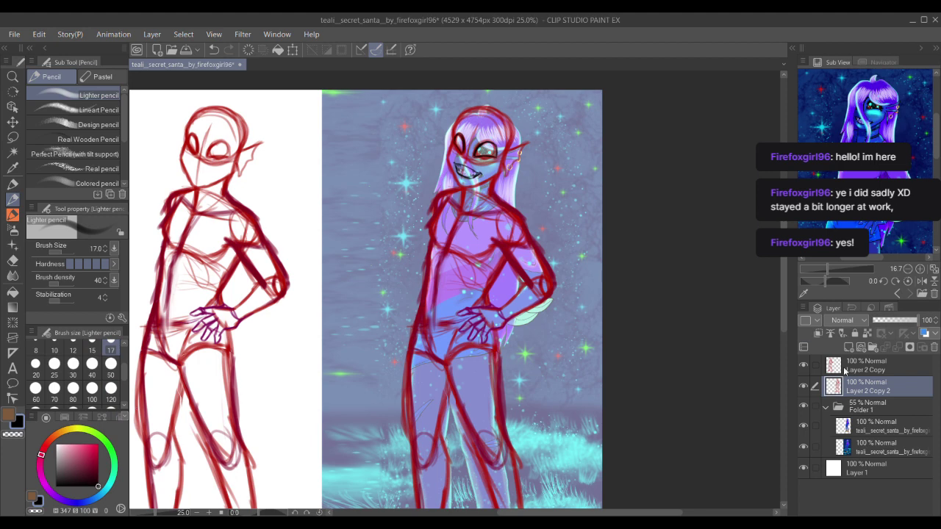
pyautogui.click(867, 333)
pyautogui.click(277, 51)
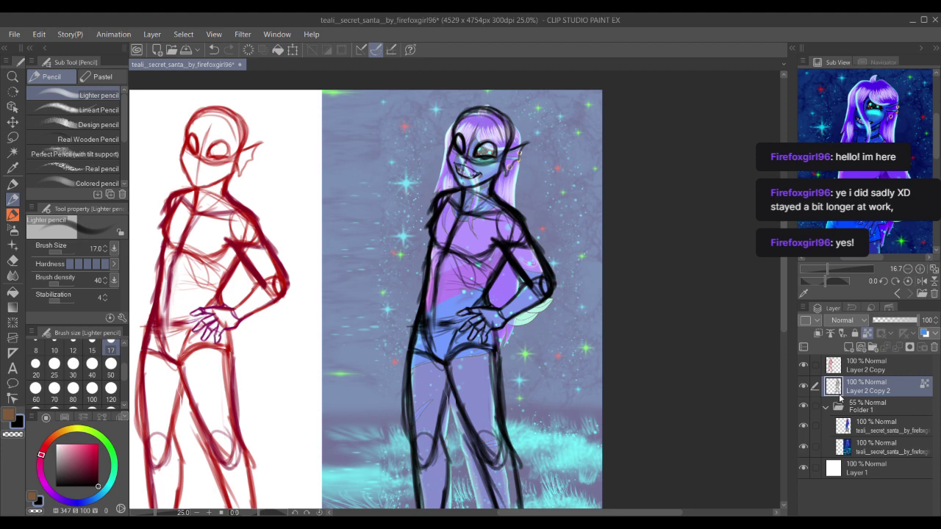
# Step: Hide Folder 1 with the illustration and set Layer 2 Copy 2's opacity to 60%
pyautogui.click(803, 406)
pyautogui.click(900, 322)
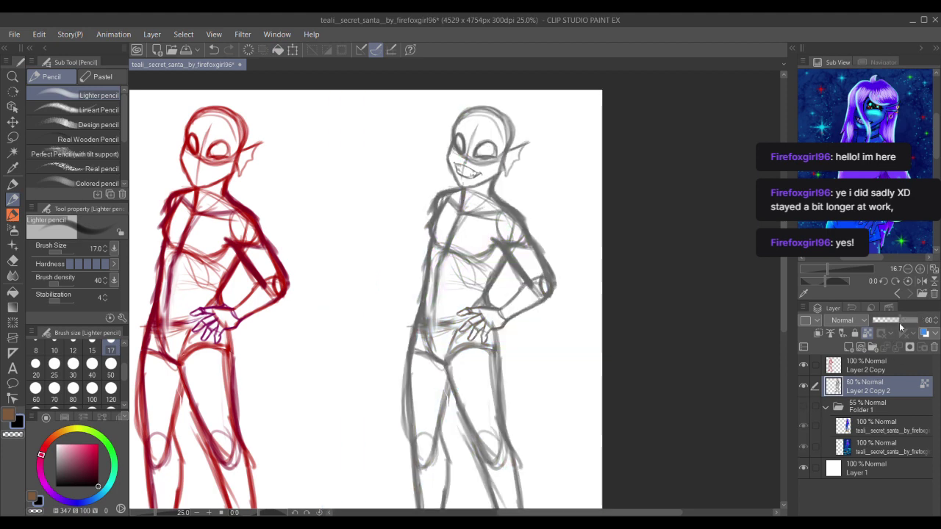
pyautogui.moveTo(340, 207); pyautogui.dragTo(354, 186)
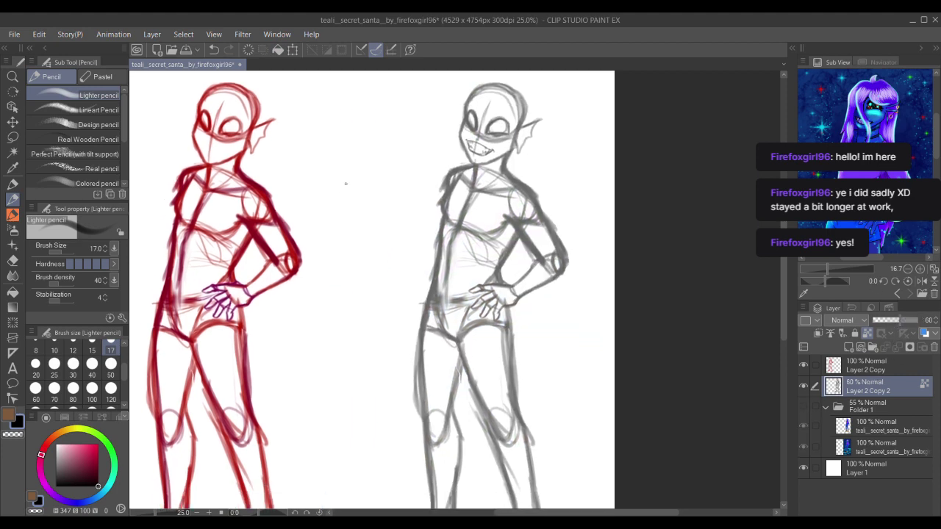
# Step: Add a new layer above Layer 2 Copy 2 and set up the Lighter pencil in green at size 50
pyautogui.press('m')
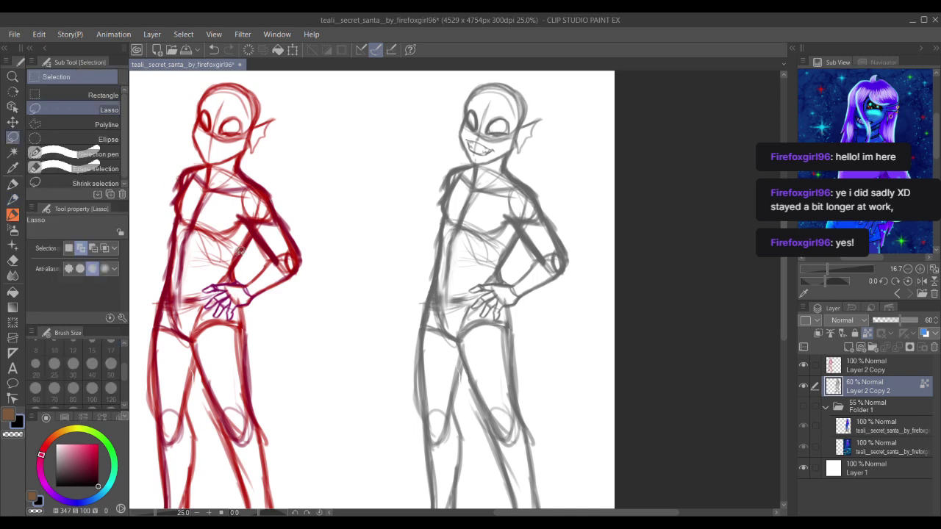
pyautogui.click(858, 347)
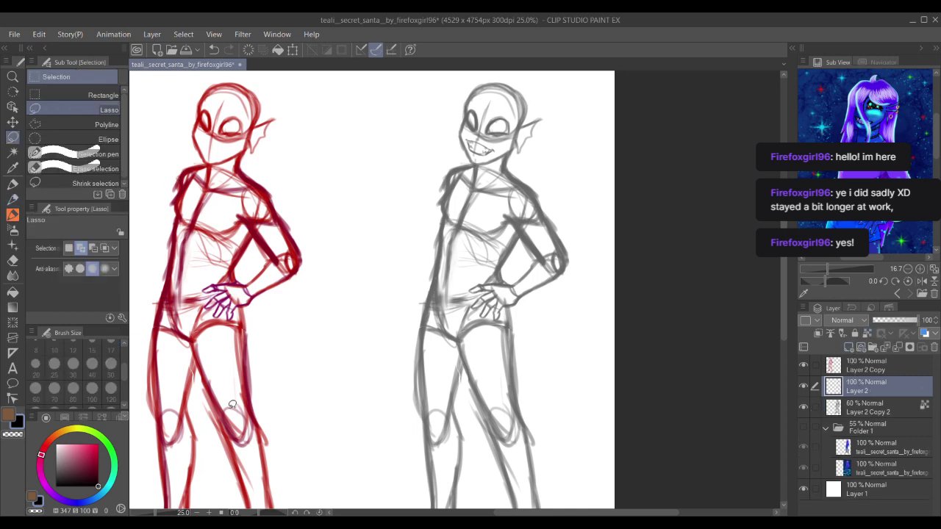
pyautogui.click(109, 451)
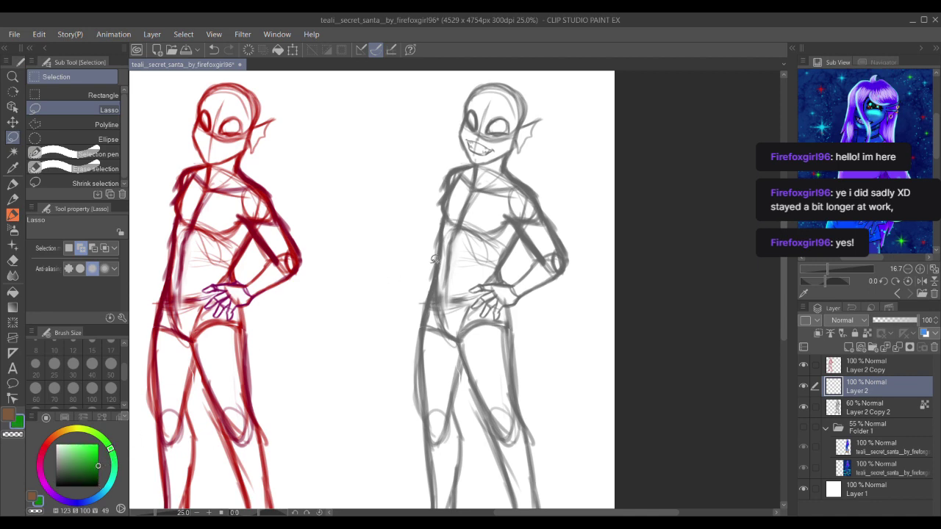
pyautogui.press('p')
pyautogui.click(111, 368)
# Step: Draw the top's wide neckline and the start of the far shoulder in green with the pencil at size 30
pyautogui.moveTo(537, 178); pyautogui.dragTo(497, 218)
pyautogui.scroll(2, 900, 129)
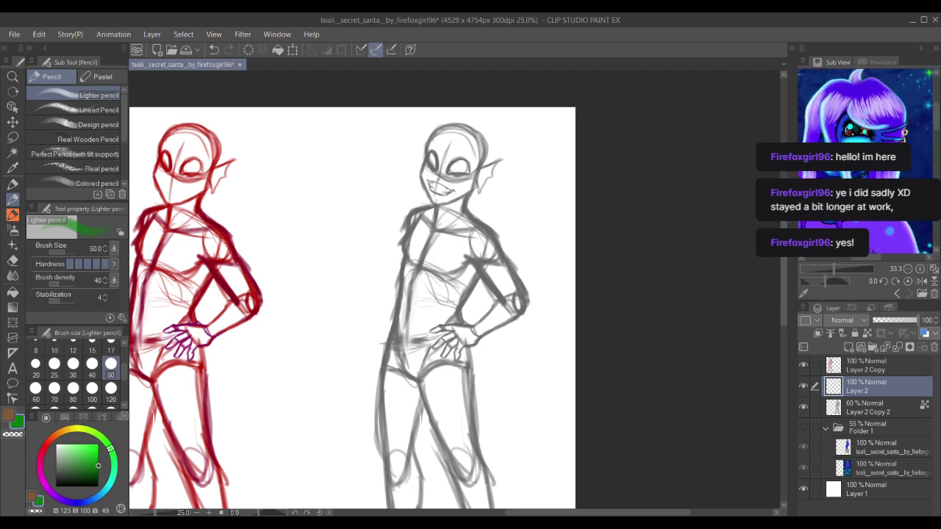
pyautogui.scroll(3, 455, 202)
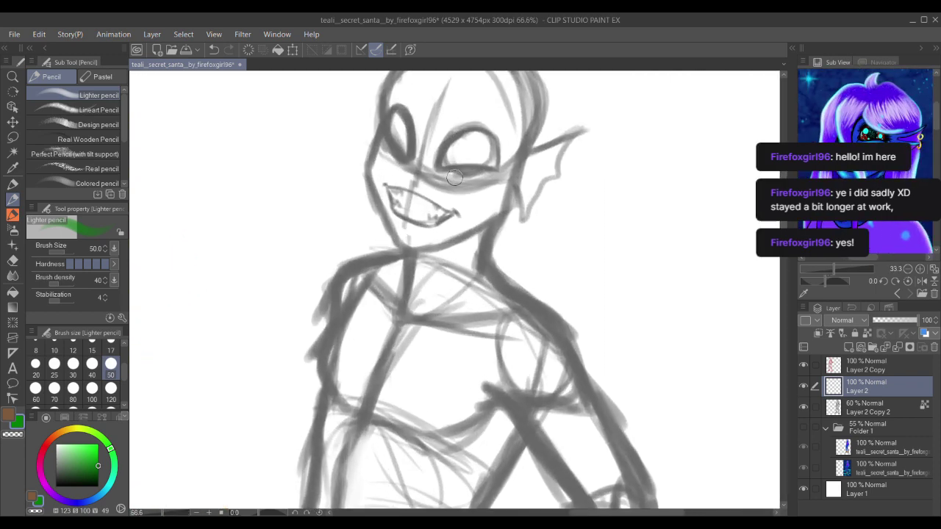
pyautogui.moveTo(441, 258); pyautogui.dragTo(456, 178)
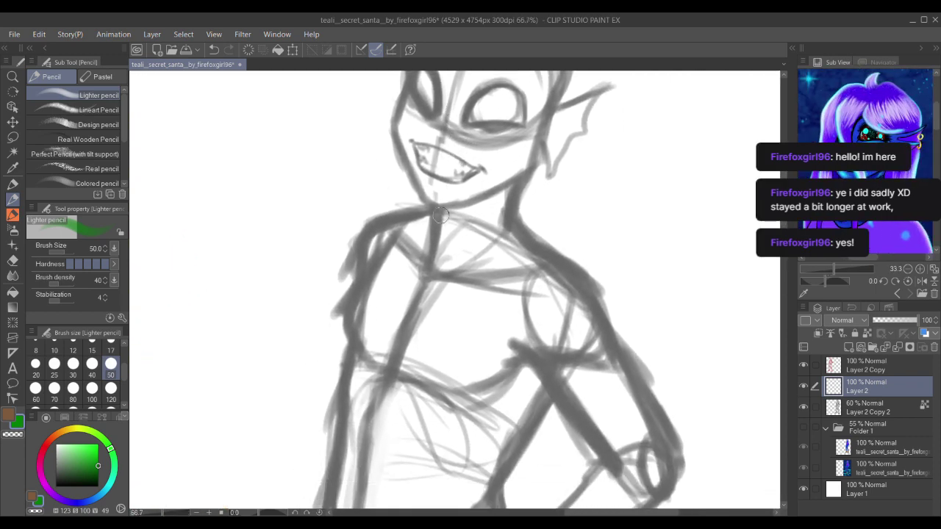
pyautogui.scroll(-3, 851, 175)
pyautogui.scroll(1, 862, 165)
pyautogui.moveTo(866, 176); pyautogui.dragTo(869, 156)
pyautogui.click(110, 344)
pyautogui.click(73, 363)
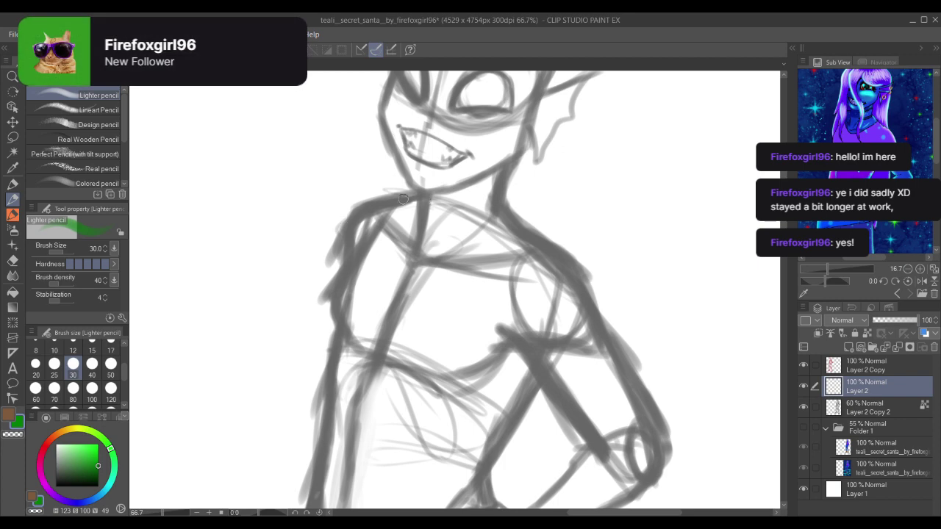
pyautogui.moveTo(403, 203); pyautogui.dragTo(412, 250)
pyautogui.hotkey('ctrl', 'z')
pyautogui.moveTo(398, 197)
pyautogui.mouseDown()
pyautogui.moveTo(408, 257)
pyautogui.moveTo(457, 255)
pyautogui.moveTo(472, 266)
pyautogui.moveTo(513, 243)
pyautogui.moveTo(419, 273)
pyautogui.moveTo(412, 192)
pyautogui.moveTo(399, 163)
pyautogui.mouseUp()
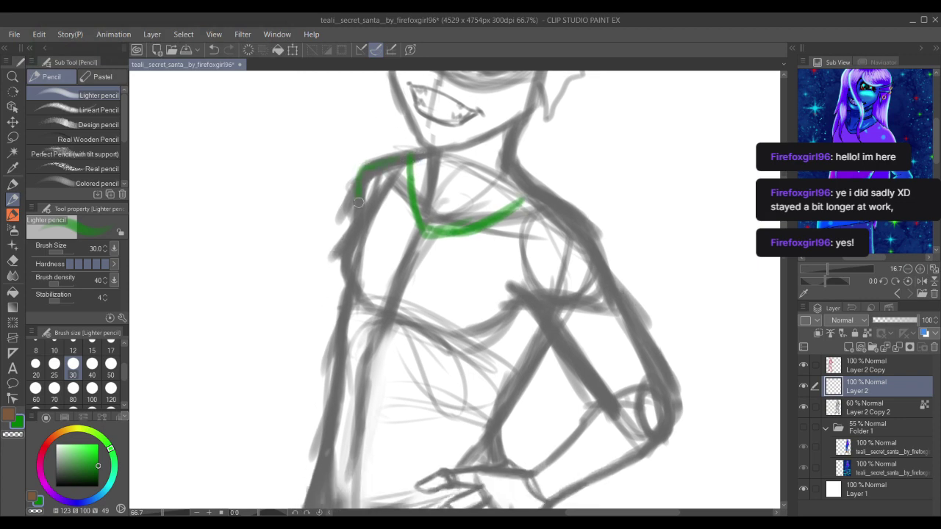
# Step: Continue the green clothing outline from the far shoulder down the outer side of the body to the waist
pyautogui.moveTo(340, 258); pyautogui.dragTo(337, 158)
pyautogui.moveTo(360, 167)
pyautogui.mouseDown()
pyautogui.moveTo(406, 240)
pyautogui.moveTo(420, 233)
pyautogui.moveTo(334, 243)
pyautogui.moveTo(339, 193)
pyautogui.mouseUp()
pyautogui.moveTo(347, 147); pyautogui.dragTo(325, 305)
# Step: Sketch green fold lines across the chest and midriff and a horizontal line across the waist
pyautogui.moveTo(458, 268); pyautogui.dragTo(395, 220)
pyautogui.moveTo(381, 233); pyautogui.dragTo(455, 277)
pyautogui.moveTo(503, 301)
pyautogui.mouseDown()
pyautogui.moveTo(350, 300)
pyautogui.moveTo(472, 308)
pyautogui.mouseUp()
pyautogui.moveTo(500, 253); pyautogui.dragTo(447, 220)
pyautogui.moveTo(441, 181)
pyautogui.mouseDown()
pyautogui.moveTo(397, 228)
pyautogui.moveTo(379, 224)
pyautogui.mouseUp()
# Step: Draw the top's near side beside the bent arm and the near shoulder's seam and outer edge in green
pyautogui.moveTo(453, 284); pyautogui.dragTo(448, 305)
pyautogui.moveTo(479, 155); pyautogui.dragTo(460, 234)
pyautogui.moveTo(486, 199)
pyautogui.mouseDown()
pyautogui.moveTo(447, 252)
pyautogui.moveTo(499, 201)
pyautogui.moveTo(564, 288)
pyautogui.mouseUp()
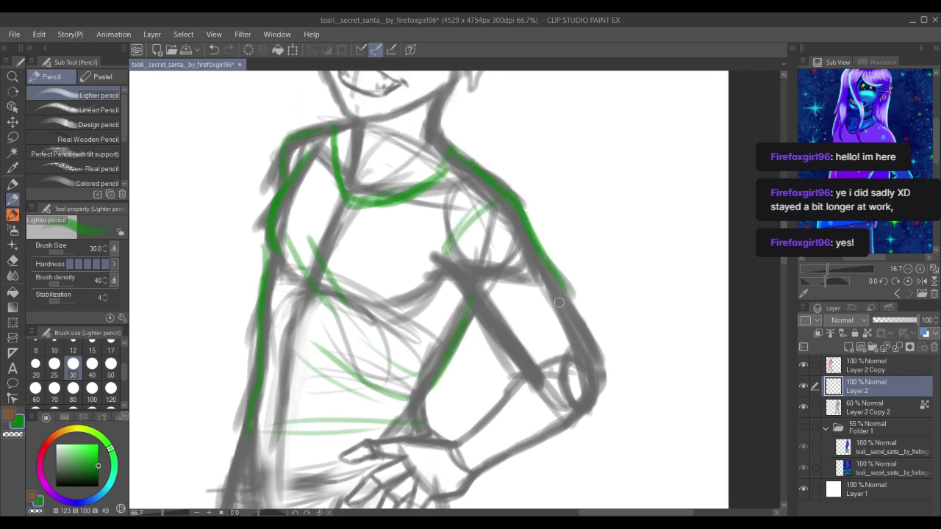
# Step: Complete the near short sleeve in green with a curved hem across the upper arm and fold lines above it
pyautogui.moveTo(437, 262)
pyautogui.mouseDown()
pyautogui.moveTo(460, 304)
pyautogui.moveTo(480, 311)
pyautogui.moveTo(559, 313)
pyautogui.mouseUp()
pyautogui.moveTo(529, 234)
pyautogui.mouseDown()
pyautogui.moveTo(571, 306)
pyautogui.moveTo(492, 311)
pyautogui.mouseUp()
pyautogui.moveTo(448, 259)
pyautogui.mouseDown()
pyautogui.moveTo(464, 187)
pyautogui.moveTo(531, 185)
pyautogui.mouseUp()
pyautogui.moveTo(482, 205); pyautogui.dragTo(557, 210)
pyautogui.moveTo(416, 325); pyautogui.dragTo(477, 218)
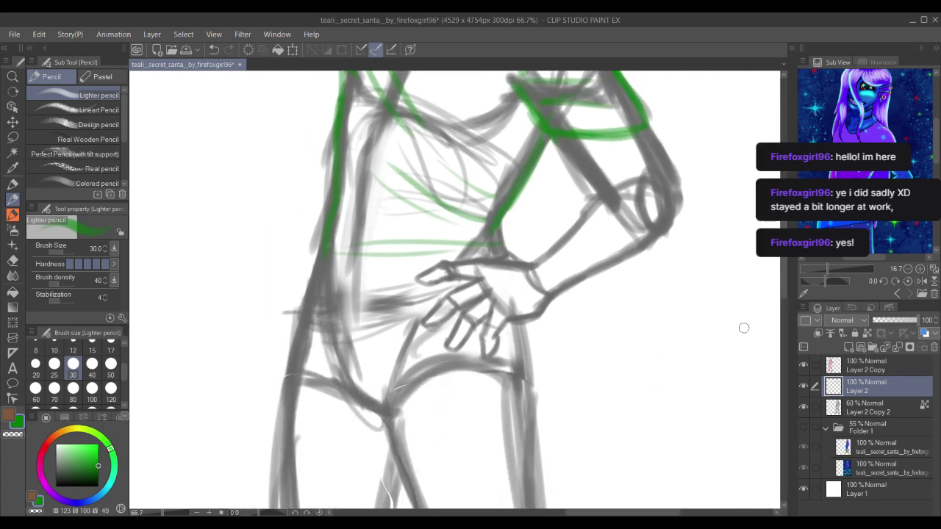
# Step: Lower the gray guide layer Layer 2 Copy 2 to 42% opacity and make Layer 2 active again
pyautogui.click(862, 410)
pyautogui.click(891, 322)
pyautogui.click(874, 387)
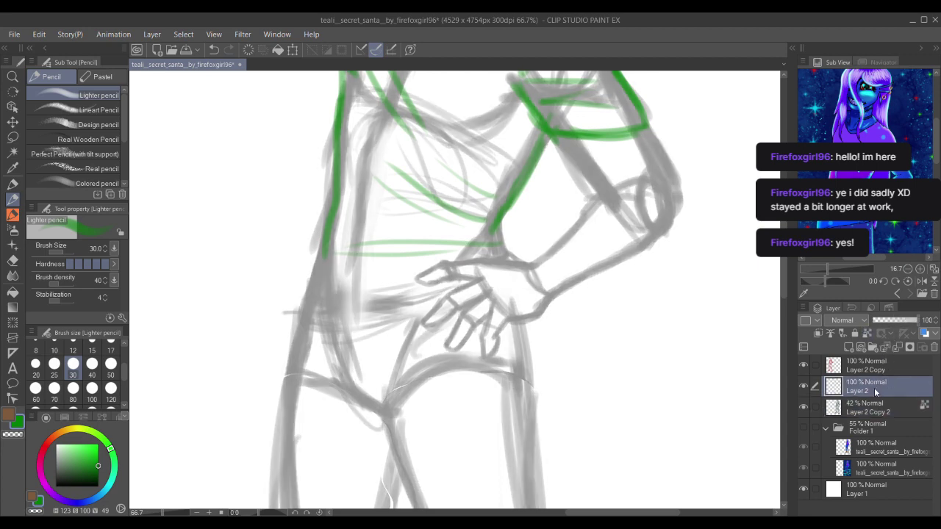
# Step: Sketch the top's gathered fabric in green at the near waist beside the wrist of the hand on the hip
pyautogui.moveTo(500, 210)
pyautogui.mouseDown()
pyautogui.moveTo(494, 330)
pyautogui.moveTo(475, 238)
pyautogui.moveTo(468, 256)
pyautogui.mouseUp()
pyautogui.moveTo(475, 269)
pyautogui.mouseDown()
pyautogui.moveTo(441, 273)
pyautogui.moveTo(497, 292)
pyautogui.mouseUp()
pyautogui.moveTo(431, 258); pyautogui.dragTo(447, 197)
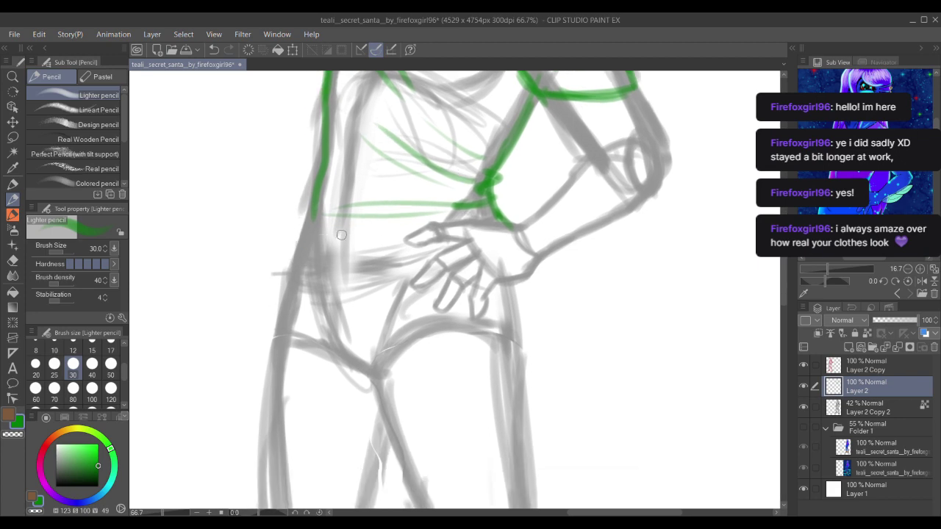
pyautogui.moveTo(353, 248)
pyautogui.mouseDown()
pyautogui.moveTo(351, 262)
pyautogui.moveTo(355, 228)
pyautogui.mouseUp()
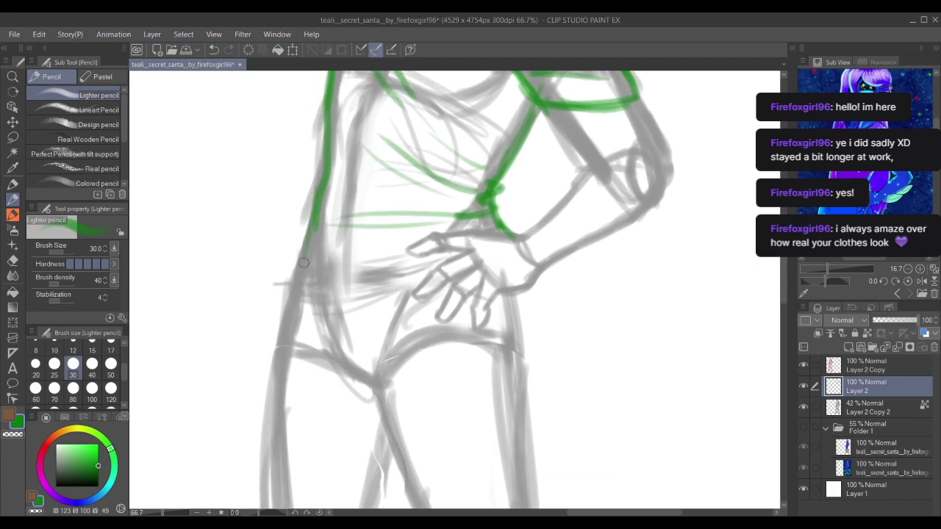
# Step: Extend the top's far side in green from the waist down past the hip, adding a slanted fold line from its lower end
pyautogui.moveTo(303, 268); pyautogui.dragTo(314, 239)
pyautogui.moveTo(328, 174); pyautogui.dragTo(290, 330)
pyautogui.moveTo(303, 257)
pyautogui.mouseDown()
pyautogui.moveTo(290, 305)
pyautogui.moveTo(289, 379)
pyautogui.mouseUp()
pyautogui.moveTo(301, 288)
pyautogui.mouseDown()
pyautogui.moveTo(307, 244)
pyautogui.moveTo(328, 254)
pyautogui.mouseUp()
pyautogui.hotkey('ctrl', 'z')
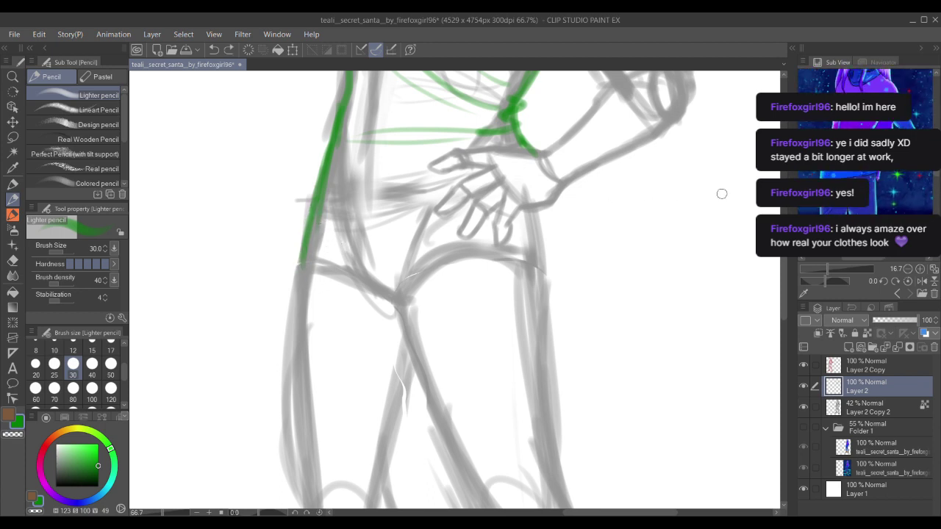
pyautogui.moveTo(318, 223); pyautogui.dragTo(333, 252)
pyautogui.moveTo(318, 300); pyautogui.dragTo(427, 247)
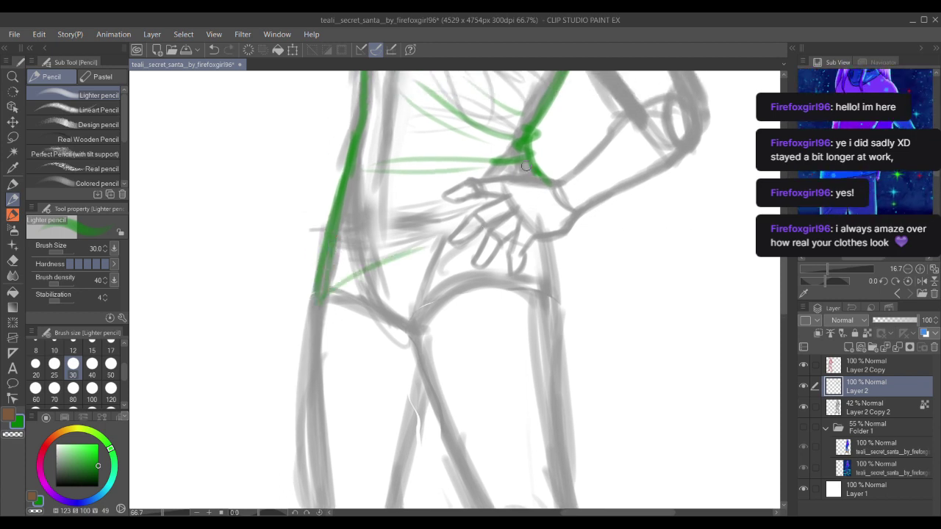
# Step: Draw the top's near side below the hand and close the bottom with a slanted green hem across both thighs
pyautogui.moveTo(525, 167)
pyautogui.mouseDown()
pyautogui.moveTo(554, 278)
pyautogui.moveTo(540, 253)
pyautogui.moveTo(549, 208)
pyautogui.mouseUp()
pyautogui.moveTo(551, 173)
pyautogui.mouseDown()
pyautogui.moveTo(481, 271)
pyautogui.moveTo(324, 344)
pyautogui.mouseUp()
pyautogui.moveTo(318, 295)
pyautogui.mouseDown()
pyautogui.moveTo(443, 249)
pyautogui.moveTo(383, 291)
pyautogui.mouseUp()
pyautogui.moveTo(328, 246)
pyautogui.mouseDown()
pyautogui.moveTo(313, 344)
pyautogui.moveTo(333, 250)
pyautogui.moveTo(319, 338)
pyautogui.mouseUp()
pyautogui.moveTo(539, 193)
pyautogui.mouseDown()
pyautogui.moveTo(561, 261)
pyautogui.moveTo(573, 270)
pyautogui.moveTo(350, 317)
pyautogui.moveTo(314, 350)
pyautogui.mouseUp()
pyautogui.moveTo(318, 294); pyautogui.dragTo(315, 343)
pyautogui.moveTo(370, 257); pyautogui.dragTo(344, 400)
pyautogui.moveTo(347, 325); pyautogui.dragTo(417, 320)
# Step: Sketch the near leg's inner trouser edge in green from the top's hem down past the knee to the shin
pyautogui.scroll(-5, 504, 288)
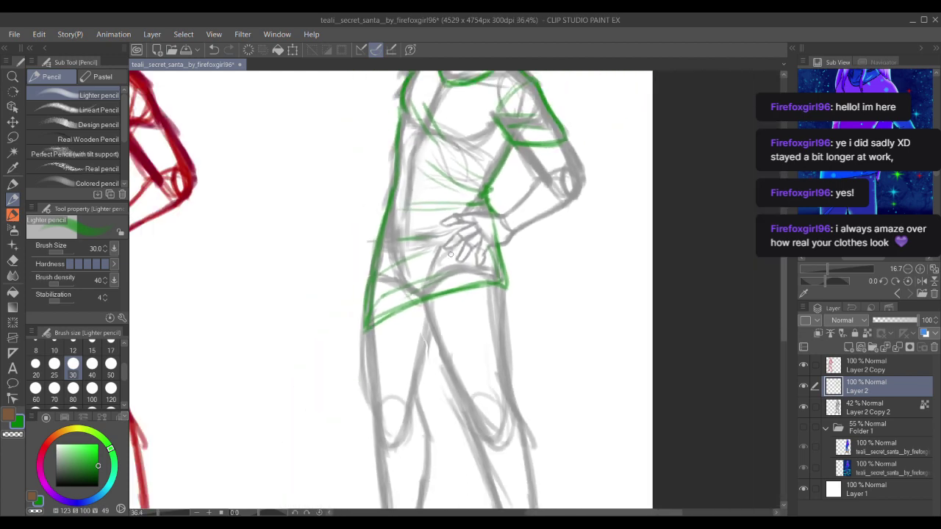
pyautogui.moveTo(496, 127); pyautogui.dragTo(548, 217)
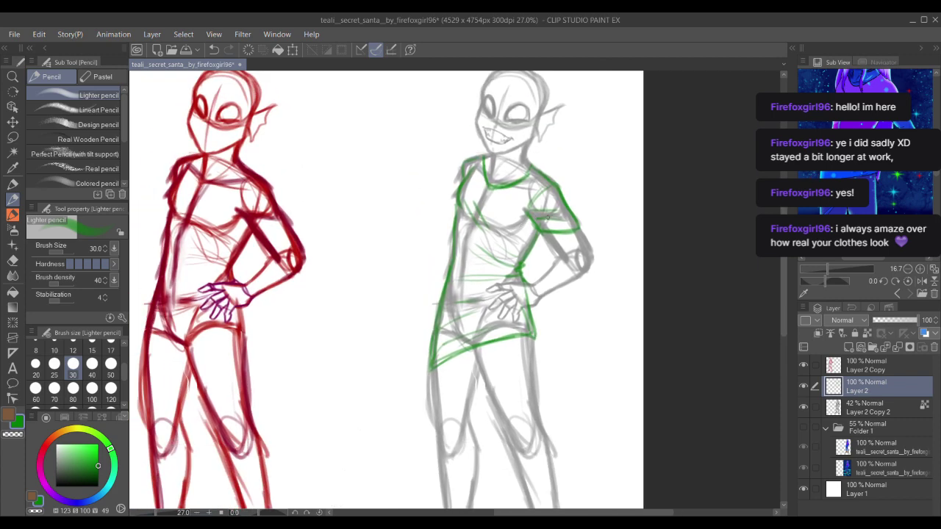
pyautogui.moveTo(880, 198)
pyautogui.mouseDown()
pyautogui.moveTo(877, 114)
pyautogui.moveTo(875, 202)
pyautogui.moveTo(875, 184)
pyautogui.mouseUp()
pyautogui.moveTo(541, 324); pyautogui.dragTo(519, 173)
pyautogui.scroll(3, 446, 202)
pyautogui.moveTo(434, 190); pyautogui.dragTo(480, 286)
pyautogui.moveTo(452, 230)
pyautogui.mouseDown()
pyautogui.moveTo(439, 180)
pyautogui.moveTo(493, 300)
pyautogui.mouseUp()
pyautogui.moveTo(455, 223); pyautogui.dragTo(497, 325)
pyautogui.moveTo(478, 294)
pyautogui.mouseDown()
pyautogui.moveTo(451, 174)
pyautogui.moveTo(492, 265)
pyautogui.mouseUp()
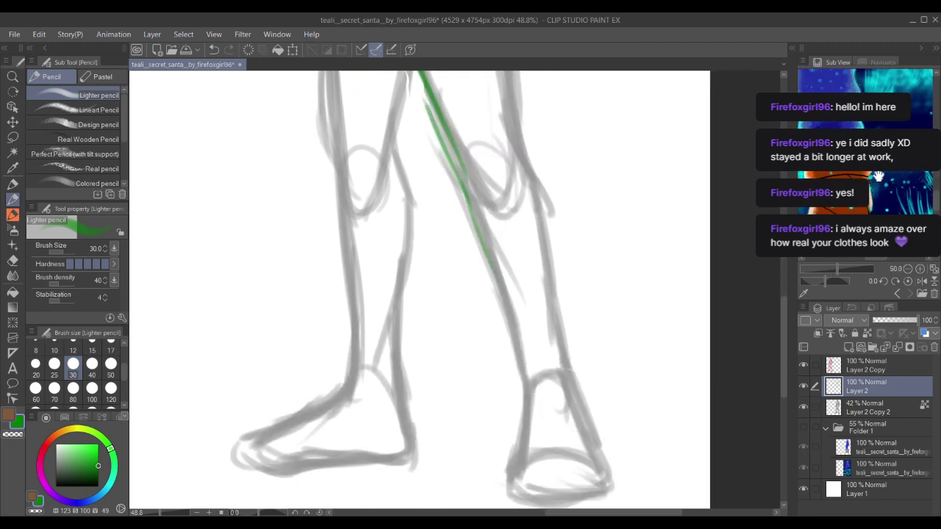
# Step: Sketch a green cuff with flared upper corners around the near ankle
pyautogui.moveTo(597, 272); pyautogui.dragTo(548, 233)
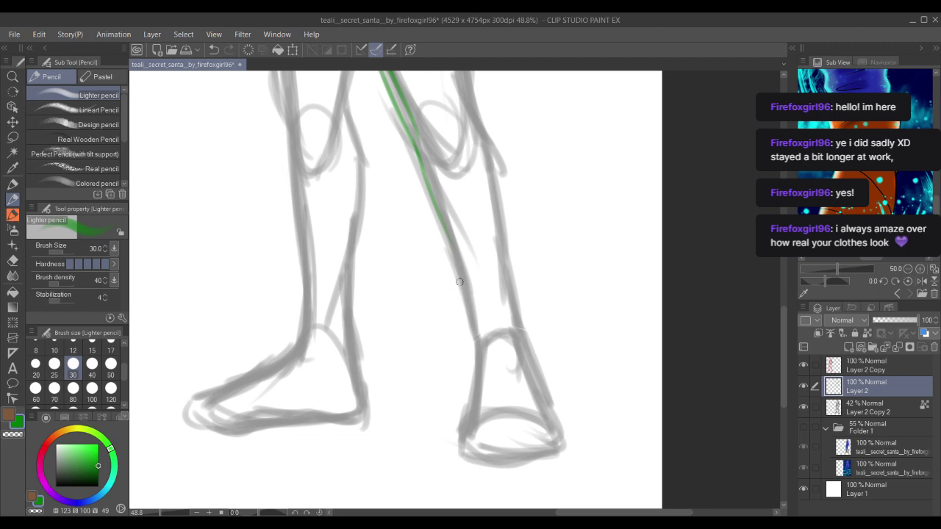
pyautogui.moveTo(511, 285)
pyautogui.mouseDown()
pyautogui.moveTo(472, 294)
pyautogui.moveTo(512, 318)
pyautogui.mouseUp()
pyautogui.scroll(-2, 473, 312)
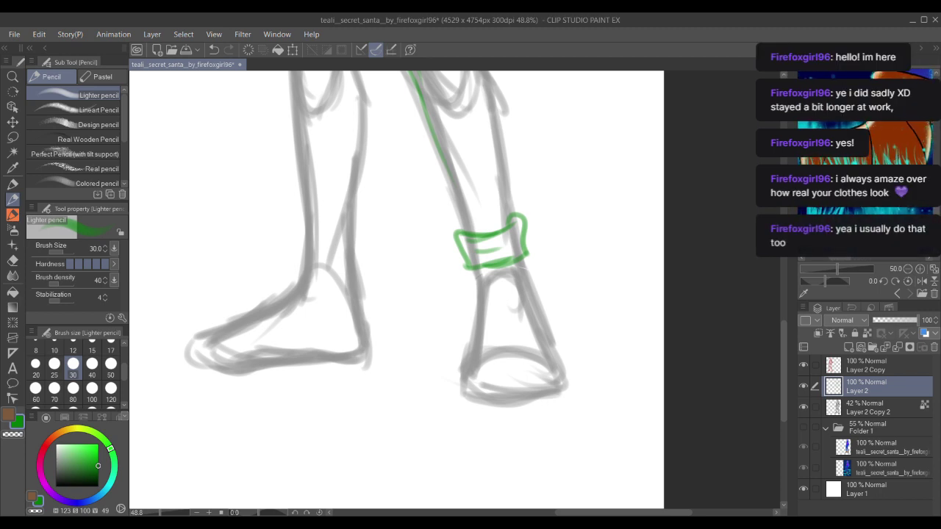
# Step: Outline the near shoe in green below the ankle cuff and add curved bands across its front
pyautogui.moveTo(533, 262); pyautogui.dragTo(493, 214)
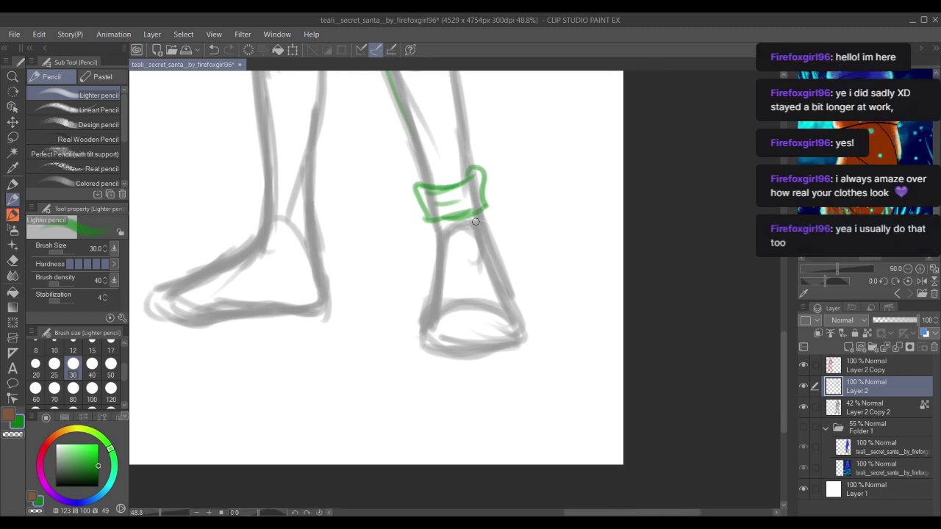
pyautogui.moveTo(434, 236)
pyautogui.mouseDown()
pyautogui.moveTo(426, 335)
pyautogui.moveTo(528, 343)
pyautogui.mouseUp()
pyautogui.moveTo(445, 349); pyautogui.dragTo(522, 346)
pyautogui.moveTo(482, 217); pyautogui.dragTo(515, 317)
pyautogui.moveTo(437, 318)
pyautogui.mouseDown()
pyautogui.moveTo(524, 329)
pyautogui.moveTo(433, 277)
pyautogui.moveTo(517, 283)
pyautogui.mouseUp()
pyautogui.moveTo(507, 257); pyautogui.dragTo(446, 227)
# Step: Sketch a green cuff around the far ankle and start the shoe's upper edge below it
pyautogui.moveTo(314, 190)
pyautogui.mouseDown()
pyautogui.moveTo(453, 218)
pyautogui.moveTo(464, 229)
pyautogui.mouseUp()
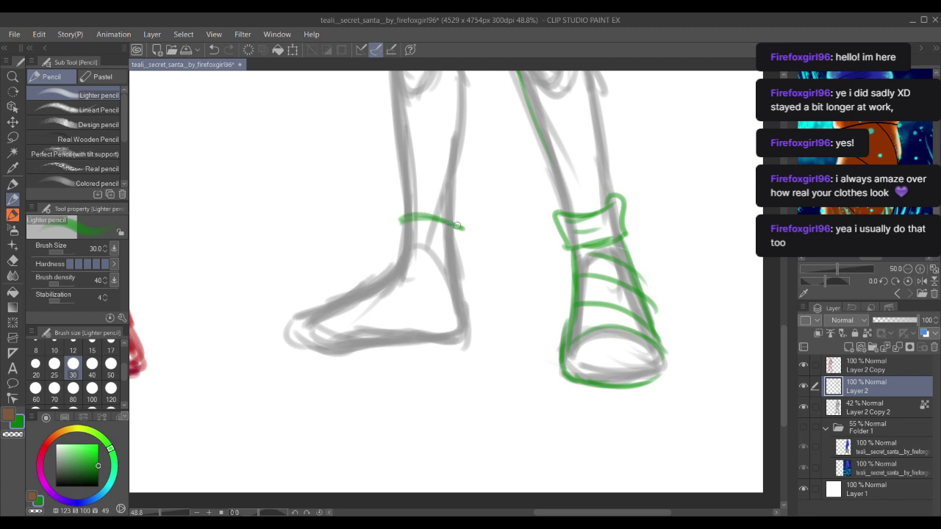
pyautogui.moveTo(391, 258); pyautogui.dragTo(452, 251)
pyautogui.moveTo(450, 215); pyautogui.dragTo(394, 261)
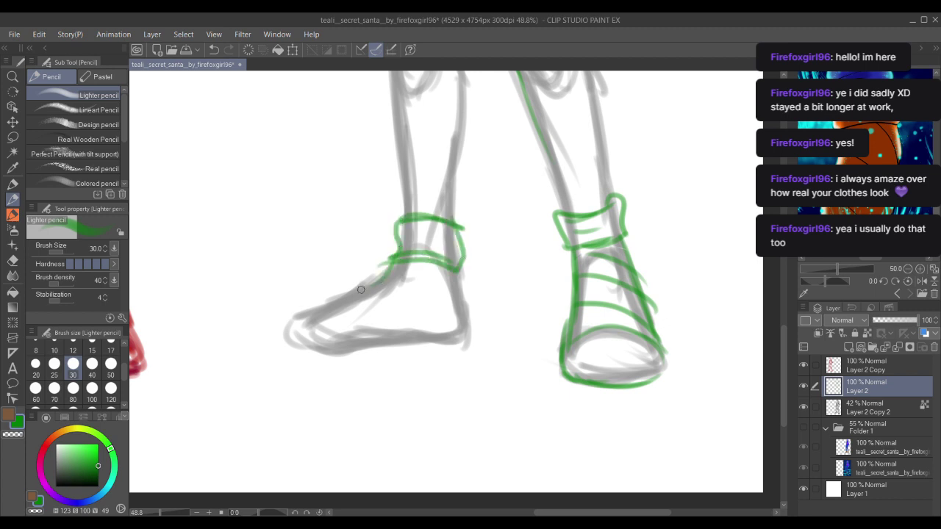
# Step: Outline the far shoe in green around heel, sole and toe, with curved bands across the foot
pyautogui.moveTo(441, 340); pyautogui.dragTo(319, 350)
pyautogui.moveTo(389, 262); pyautogui.dragTo(301, 317)
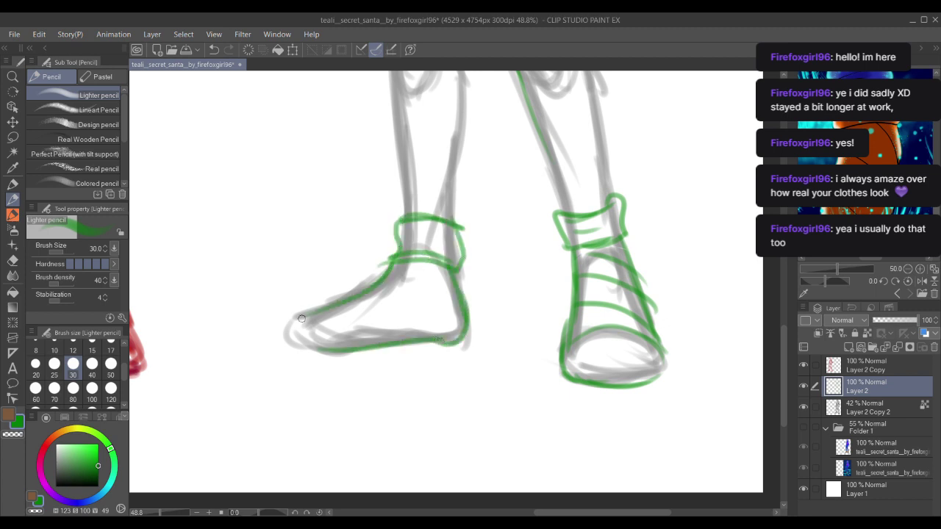
pyautogui.moveTo(365, 294); pyautogui.dragTo(307, 347)
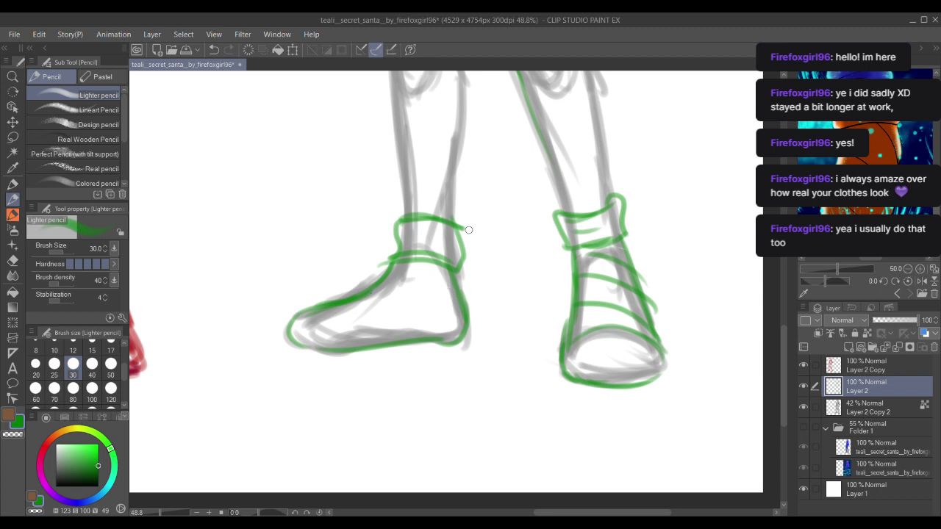
pyautogui.moveTo(415, 274)
pyautogui.mouseDown()
pyautogui.moveTo(463, 340)
pyautogui.moveTo(337, 297)
pyautogui.moveTo(363, 349)
pyautogui.mouseUp()
pyautogui.moveTo(316, 310); pyautogui.dragTo(278, 326)
pyautogui.moveTo(484, 239); pyautogui.dragTo(498, 289)
# Step: Sketch the back of the far trouser leg's knee in green with fold lines across and below the kneecap
pyautogui.scroll(-3, 875, 127)
pyautogui.moveTo(572, 191); pyautogui.dragTo(536, 172)
pyautogui.moveTo(903, 220); pyautogui.dragTo(896, 147)
pyautogui.moveTo(475, 214)
pyautogui.mouseDown()
pyautogui.moveTo(477, 262)
pyautogui.moveTo(520, 365)
pyautogui.mouseUp()
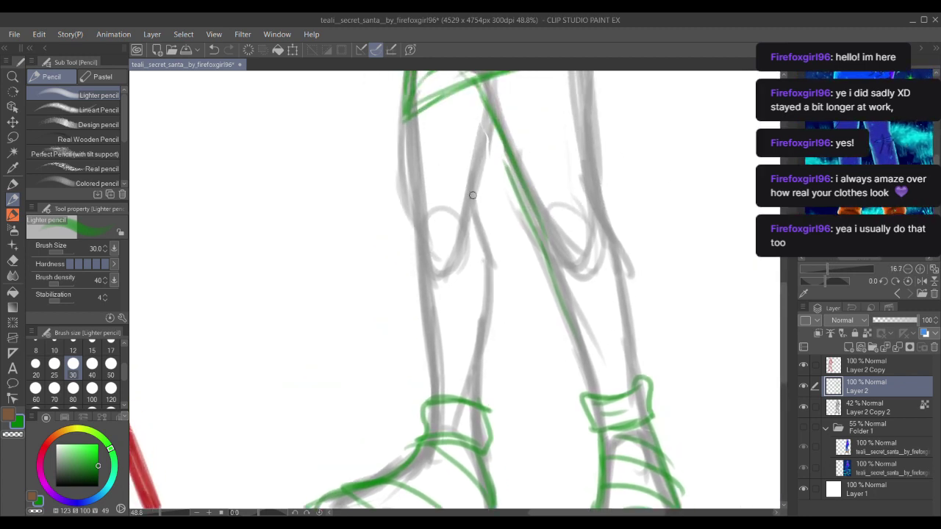
pyautogui.scroll(1, 472, 213)
pyautogui.moveTo(473, 197); pyautogui.dragTo(482, 244)
pyautogui.moveTo(481, 222); pyautogui.dragTo(408, 234)
pyautogui.moveTo(430, 255); pyautogui.dragTo(484, 249)
pyautogui.moveTo(482, 255); pyautogui.dragTo(422, 286)
pyautogui.moveTo(422, 287); pyautogui.dragTo(485, 280)
# Step: Sketch green fold lines across and below the near knee
pyautogui.moveTo(610, 196); pyautogui.dragTo(557, 249)
pyautogui.moveTo(627, 245); pyautogui.dragTo(638, 265)
pyautogui.moveTo(555, 248); pyautogui.dragTo(626, 261)
pyautogui.moveTo(550, 229); pyautogui.dragTo(602, 200)
pyautogui.moveTo(564, 189); pyautogui.dragTo(613, 185)
# Step: Draw the near trouser leg's edges in green down to the ankle cuff, with bunched fabric at the lower end
pyautogui.moveTo(543, 99)
pyautogui.mouseDown()
pyautogui.moveTo(517, 214)
pyautogui.moveTo(509, 197)
pyautogui.mouseUp()
pyautogui.moveTo(566, 140); pyautogui.dragTo(577, 257)
pyautogui.moveTo(564, 166); pyautogui.dragTo(592, 353)
pyautogui.moveTo(547, 411)
pyautogui.mouseDown()
pyautogui.moveTo(534, 303)
pyautogui.moveTo(509, 207)
pyautogui.mouseUp()
pyautogui.moveTo(564, 153); pyautogui.dragTo(588, 267)
pyautogui.hotkey('ctrl', 'z')
pyautogui.moveTo(569, 177)
pyautogui.mouseDown()
pyautogui.moveTo(576, 273)
pyautogui.moveTo(595, 293)
pyautogui.mouseUp()
pyautogui.moveTo(570, 234)
pyautogui.mouseDown()
pyautogui.moveTo(533, 288)
pyautogui.moveTo(580, 321)
pyautogui.mouseUp()
# Step: Draw both edges of the far trouser leg below the knee in green, adding zigzag folds above the ankle cuff
pyautogui.moveTo(506, 218); pyautogui.dragTo(552, 323)
pyautogui.moveTo(450, 243)
pyautogui.mouseDown()
pyautogui.moveTo(502, 232)
pyautogui.moveTo(431, 313)
pyautogui.mouseUp()
pyautogui.moveTo(471, 128)
pyautogui.mouseDown()
pyautogui.moveTo(487, 214)
pyautogui.moveTo(463, 301)
pyautogui.moveTo(471, 325)
pyautogui.mouseUp()
pyautogui.moveTo(389, 208); pyautogui.dragTo(419, 294)
pyautogui.moveTo(397, 145); pyautogui.dragTo(419, 254)
pyautogui.moveTo(422, 161); pyautogui.dragTo(434, 320)
pyautogui.moveTo(433, 285)
pyautogui.mouseDown()
pyautogui.moveTo(426, 208)
pyautogui.moveTo(454, 309)
pyautogui.mouseUp()
pyautogui.moveTo(434, 286)
pyautogui.mouseDown()
pyautogui.moveTo(428, 200)
pyautogui.moveTo(450, 352)
pyautogui.mouseUp()
pyautogui.moveTo(440, 225); pyautogui.dragTo(472, 274)
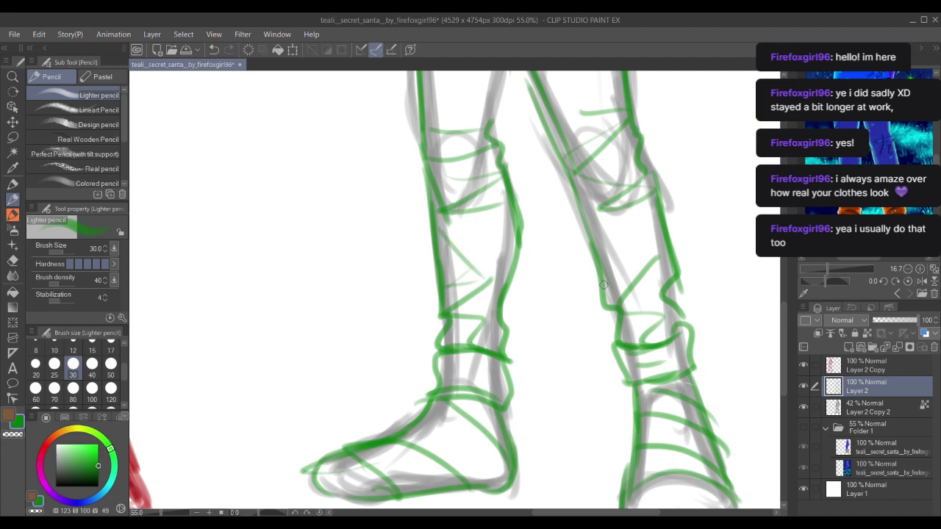
# Step: Reinforce the far thigh's outer trouser edge in green and add fold lines on that thigh and around the near knee
pyautogui.moveTo(570, 213); pyautogui.dragTo(555, 287)
pyautogui.scroll(-5, 507, 280)
pyautogui.moveTo(463, 204); pyautogui.dragTo(451, 337)
pyautogui.scroll(5, 451, 337)
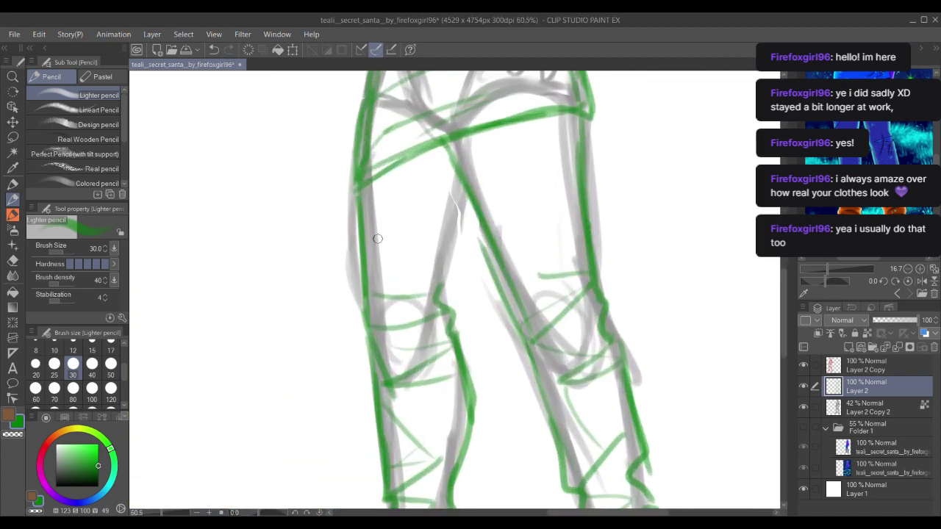
pyautogui.moveTo(353, 190); pyautogui.dragTo(364, 311)
pyautogui.moveTo(366, 232); pyautogui.dragTo(358, 283)
pyautogui.moveTo(550, 257)
pyautogui.mouseDown()
pyautogui.moveTo(517, 237)
pyautogui.moveTo(506, 204)
pyautogui.moveTo(563, 267)
pyautogui.mouseUp()
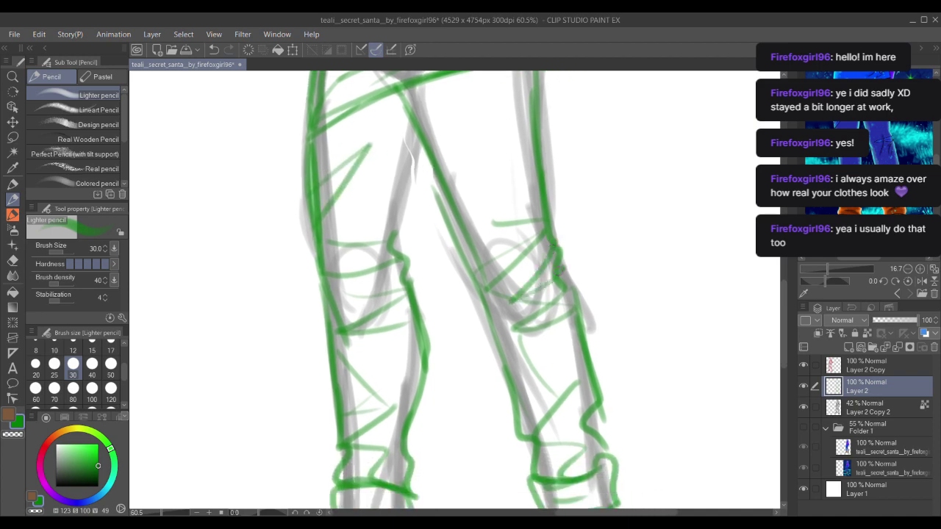
# Step: Switch the drawing color to dark crimson and sketch bangs swept from the forehead over the near eye toward the ear
pyautogui.scroll(-6, 561, 268)
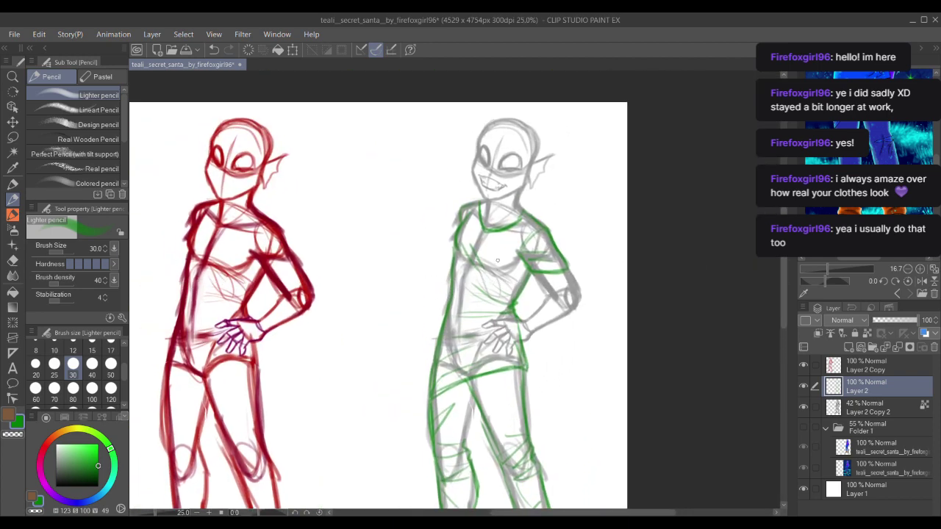
pyautogui.moveTo(497, 263); pyautogui.dragTo(481, 284)
pyautogui.scroll(5, 386, 228)
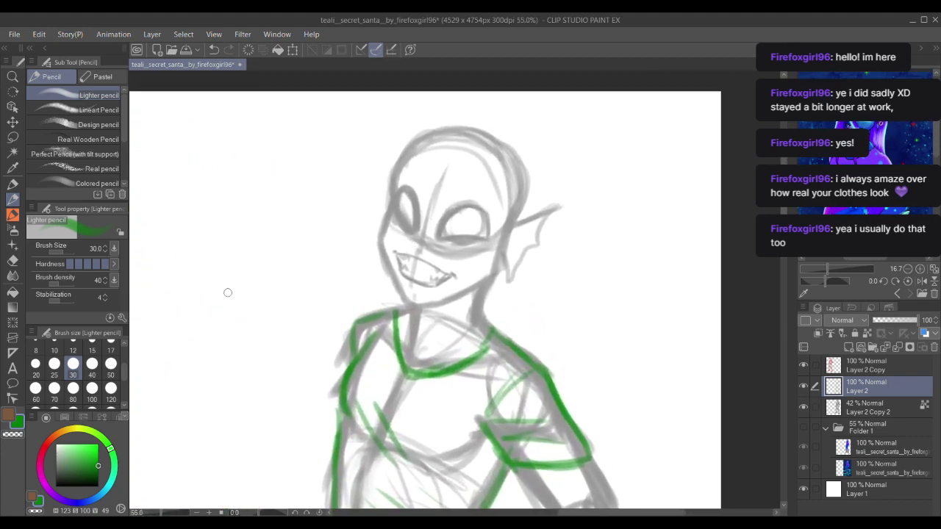
pyautogui.click(40, 463)
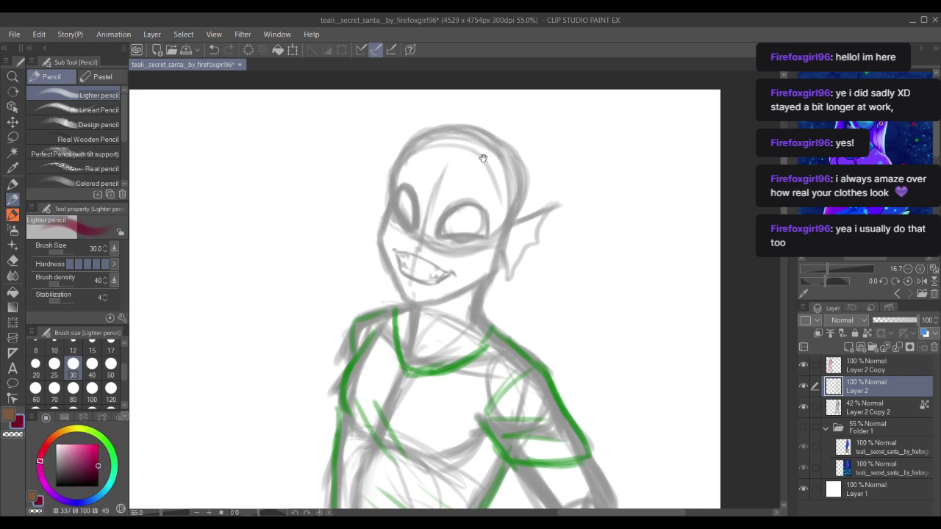
pyautogui.scroll(3, 450, 224)
pyautogui.moveTo(451, 225); pyautogui.dragTo(448, 232)
pyautogui.moveTo(456, 174); pyautogui.dragTo(519, 258)
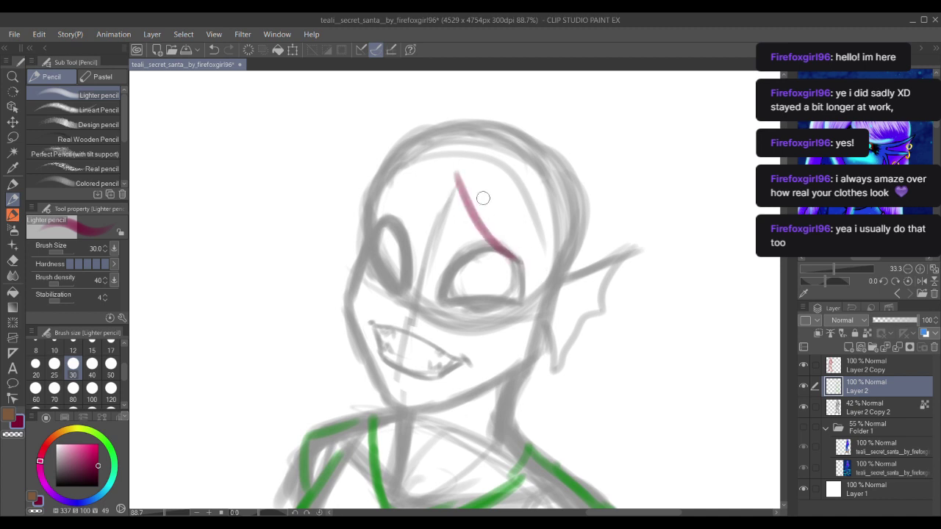
pyautogui.moveTo(469, 211); pyautogui.dragTo(560, 286)
pyautogui.moveTo(478, 185); pyautogui.dragTo(592, 260)
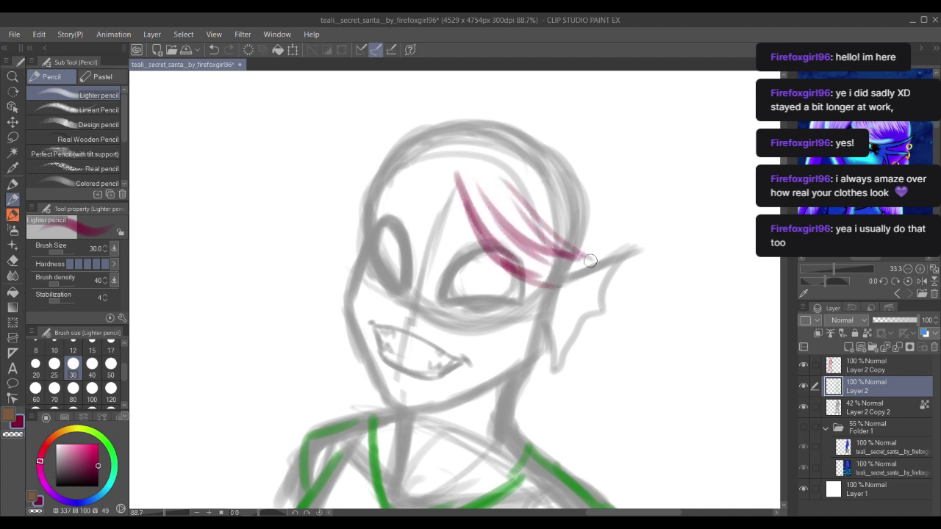
pyautogui.moveTo(494, 155); pyautogui.dragTo(497, 190)
pyautogui.moveTo(536, 158)
pyautogui.mouseDown()
pyautogui.moveTo(579, 215)
pyautogui.moveTo(604, 288)
pyautogui.mouseUp()
# Step: Sketch long crimson hair strands falling from the parting across the face and far eye down past the chin
pyautogui.moveTo(441, 200)
pyautogui.mouseDown()
pyautogui.moveTo(493, 151)
pyautogui.moveTo(492, 138)
pyautogui.moveTo(390, 252)
pyautogui.mouseUp()
pyautogui.moveTo(481, 118); pyautogui.dragTo(435, 262)
pyautogui.moveTo(492, 138); pyautogui.dragTo(475, 321)
pyautogui.moveTo(442, 193)
pyautogui.mouseDown()
pyautogui.moveTo(440, 155)
pyautogui.moveTo(460, 305)
pyautogui.mouseUp()
pyautogui.moveTo(454, 161)
pyautogui.mouseDown()
pyautogui.moveTo(451, 153)
pyautogui.moveTo(477, 329)
pyautogui.mouseUp()
pyautogui.moveTo(436, 224); pyautogui.dragTo(426, 193)
pyautogui.moveTo(429, 215); pyautogui.dragTo(470, 356)
pyautogui.moveTo(463, 234); pyautogui.dragTo(482, 397)
pyautogui.moveTo(414, 209); pyautogui.dragTo(400, 334)
pyautogui.moveTo(509, 143)
pyautogui.mouseDown()
pyautogui.moveTo(414, 137)
pyautogui.moveTo(392, 162)
pyautogui.mouseUp()
pyautogui.moveTo(438, 127); pyautogui.dragTo(330, 274)
pyautogui.hotkey('ctrl', 'z')
pyautogui.hotkey('ctrl', 'z')
# Step: Outline the hair in crimson over the crown and down the far side of the head to the shoulder, with pointed tips
pyautogui.moveTo(512, 144)
pyautogui.mouseDown()
pyautogui.moveTo(495, 132)
pyautogui.moveTo(380, 147)
pyautogui.mouseUp()
pyautogui.moveTo(465, 138)
pyautogui.mouseDown()
pyautogui.moveTo(354, 179)
pyautogui.moveTo(340, 203)
pyautogui.mouseUp()
pyautogui.moveTo(435, 150); pyautogui.dragTo(318, 307)
pyautogui.moveTo(343, 232)
pyautogui.mouseDown()
pyautogui.moveTo(375, 143)
pyautogui.moveTo(360, 318)
pyautogui.moveTo(326, 361)
pyautogui.moveTo(383, 373)
pyautogui.mouseUp()
pyautogui.moveTo(394, 230); pyautogui.dragTo(312, 352)
pyautogui.moveTo(469, 171); pyautogui.dragTo(536, 203)
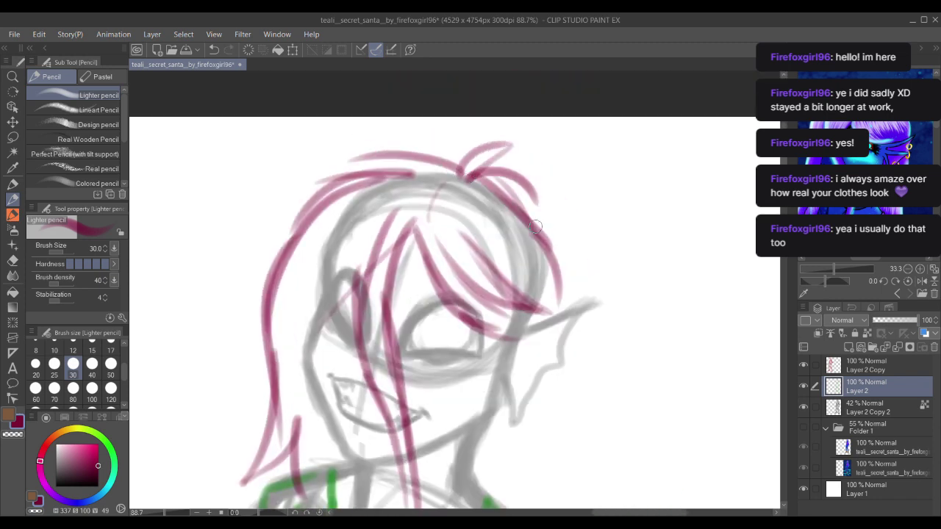
# Step: Draw the near side of the hair in crimson from the crown past the ear down to the near shoulder
pyautogui.moveTo(489, 174); pyautogui.dragTo(573, 264)
pyautogui.moveTo(516, 190); pyautogui.dragTo(579, 292)
pyautogui.moveTo(507, 234)
pyautogui.mouseDown()
pyautogui.moveTo(493, 134)
pyautogui.moveTo(560, 266)
pyautogui.mouseUp()
pyautogui.moveTo(559, 194); pyautogui.dragTo(515, 362)
pyautogui.moveTo(503, 261); pyautogui.dragTo(509, 156)
pyautogui.moveTo(572, 139); pyautogui.dragTo(537, 338)
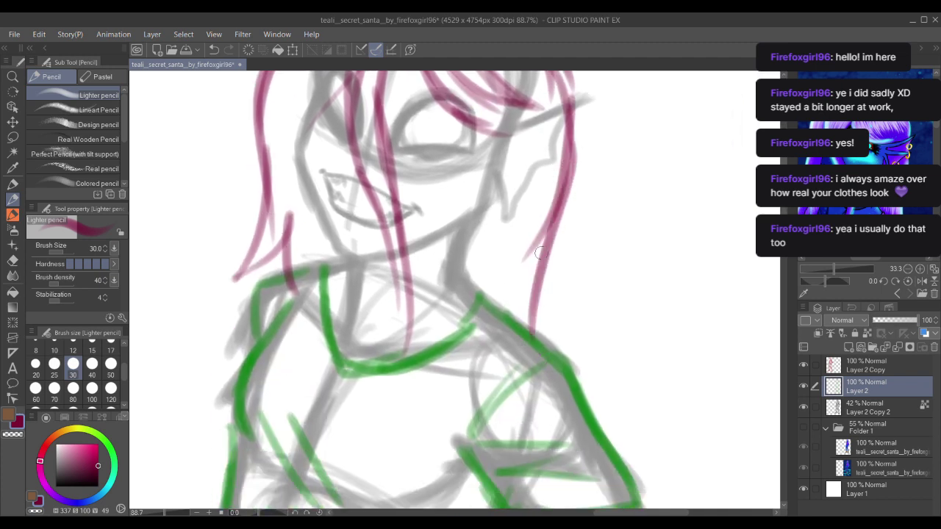
pyautogui.moveTo(544, 246); pyautogui.dragTo(553, 364)
# Step: Sketch crimson hair locks falling over the far shoulder and tapering to a point on the chest
pyautogui.moveTo(310, 249)
pyautogui.mouseDown()
pyautogui.moveTo(360, 280)
pyautogui.moveTo(393, 199)
pyautogui.mouseUp()
pyautogui.moveTo(377, 141)
pyautogui.mouseDown()
pyautogui.moveTo(393, 277)
pyautogui.moveTo(355, 167)
pyautogui.mouseUp()
pyautogui.moveTo(358, 208); pyautogui.dragTo(368, 336)
pyautogui.moveTo(381, 190)
pyautogui.mouseDown()
pyautogui.moveTo(388, 333)
pyautogui.moveTo(367, 367)
pyautogui.mouseUp()
pyautogui.moveTo(367, 243); pyautogui.dragTo(366, 425)
pyautogui.moveTo(357, 374)
pyautogui.mouseDown()
pyautogui.moveTo(394, 440)
pyautogui.moveTo(311, 293)
pyautogui.mouseUp()
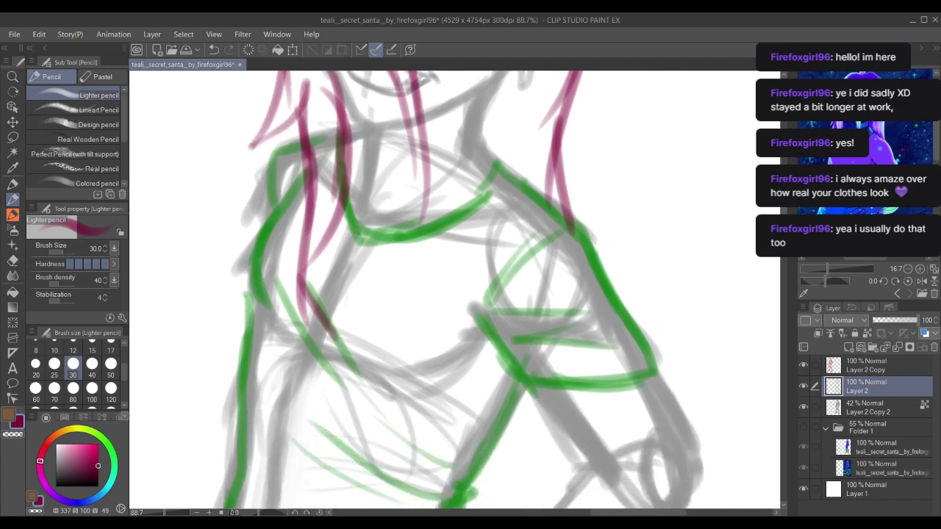
# Step: Extend the crimson hair strands from the near shoulder down over the short sleeve
pyautogui.moveTo(554, 302); pyautogui.dragTo(526, 257)
pyautogui.moveTo(522, 160); pyautogui.dragTo(549, 356)
pyautogui.moveTo(528, 303)
pyautogui.mouseDown()
pyautogui.moveTo(542, 365)
pyautogui.moveTo(509, 397)
pyautogui.mouseUp()
pyautogui.moveTo(523, 345)
pyautogui.mouseDown()
pyautogui.moveTo(488, 421)
pyautogui.moveTo(523, 285)
pyautogui.mouseUp()
pyautogui.moveTo(537, 242); pyautogui.dragTo(500, 357)
pyautogui.moveTo(509, 313); pyautogui.dragTo(513, 385)
pyautogui.moveTo(509, 341); pyautogui.dragTo(502, 394)
pyautogui.moveTo(524, 249); pyautogui.dragTo(516, 237)
pyautogui.hotkey('ctrl', 'z')
pyautogui.hotkey('ctrl', 'z')
pyautogui.hotkey('ctrl', 'z')
pyautogui.moveTo(547, 176); pyautogui.dragTo(505, 343)
pyautogui.hotkey('ctrl', 'z')
pyautogui.hotkey('ctrl', 'z')
# Step: Draw the long crimson hair ends passing the bent arm and tapering to a point beside the hip
pyautogui.moveTo(502, 116); pyautogui.dragTo(522, 292)
pyautogui.moveTo(492, 173); pyautogui.dragTo(520, 327)
pyautogui.moveTo(478, 241)
pyautogui.mouseDown()
pyautogui.moveTo(480, 172)
pyautogui.moveTo(523, 327)
pyautogui.mouseUp()
pyautogui.moveTo(502, 258)
pyautogui.mouseDown()
pyautogui.moveTo(505, 333)
pyautogui.moveTo(509, 230)
pyautogui.mouseUp()
pyautogui.moveTo(515, 184); pyautogui.dragTo(506, 319)
pyautogui.moveTo(507, 272)
pyautogui.mouseDown()
pyautogui.moveTo(489, 360)
pyautogui.moveTo(458, 386)
pyautogui.mouseUp()
pyautogui.moveTo(419, 107)
pyautogui.mouseDown()
pyautogui.moveTo(424, 313)
pyautogui.moveTo(446, 401)
pyautogui.mouseUp()
# Step: Sketch a crimson hair strand from beside the ear down to the near shoulder and frame the reference image on the head
pyautogui.scroll(-5, 429, 256)
pyautogui.moveTo(444, 241); pyautogui.dragTo(446, 197)
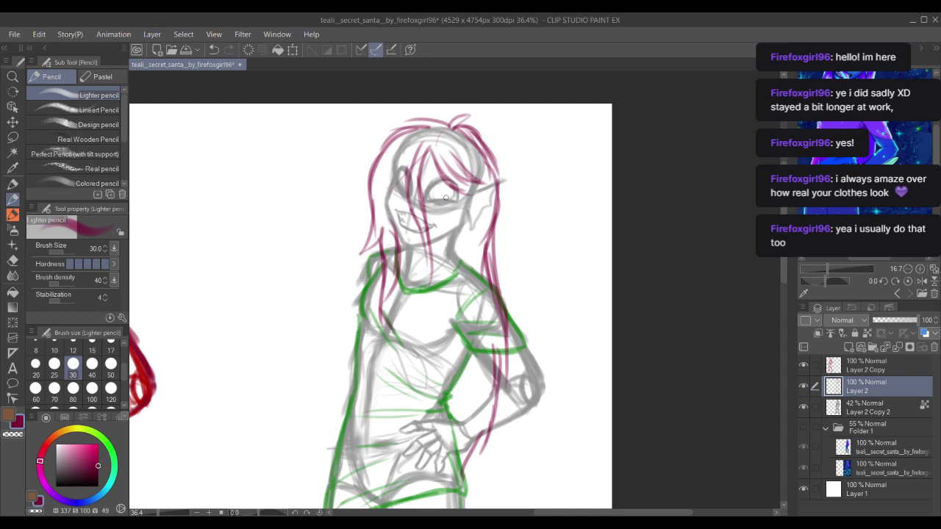
pyautogui.scroll(-2, 446, 197)
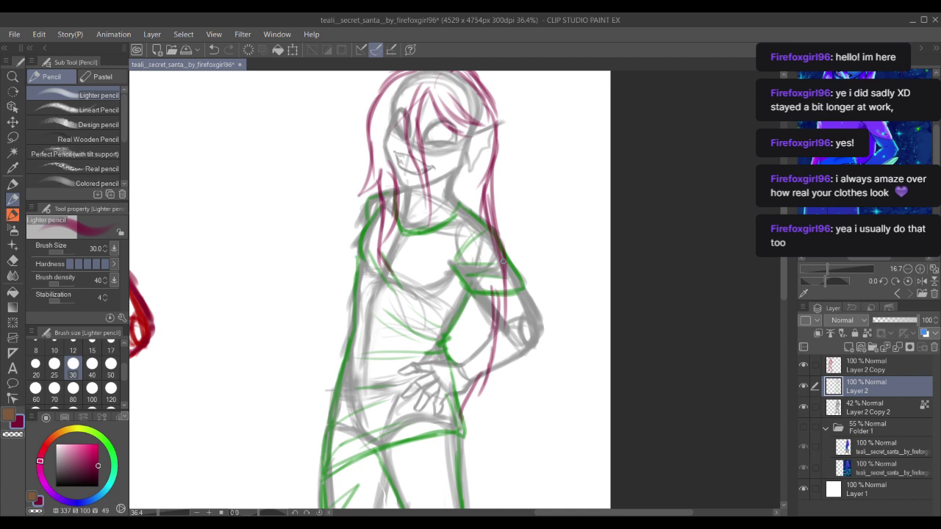
pyautogui.moveTo(404, 338); pyautogui.dragTo(411, 485)
pyautogui.scroll(1, 430, 291)
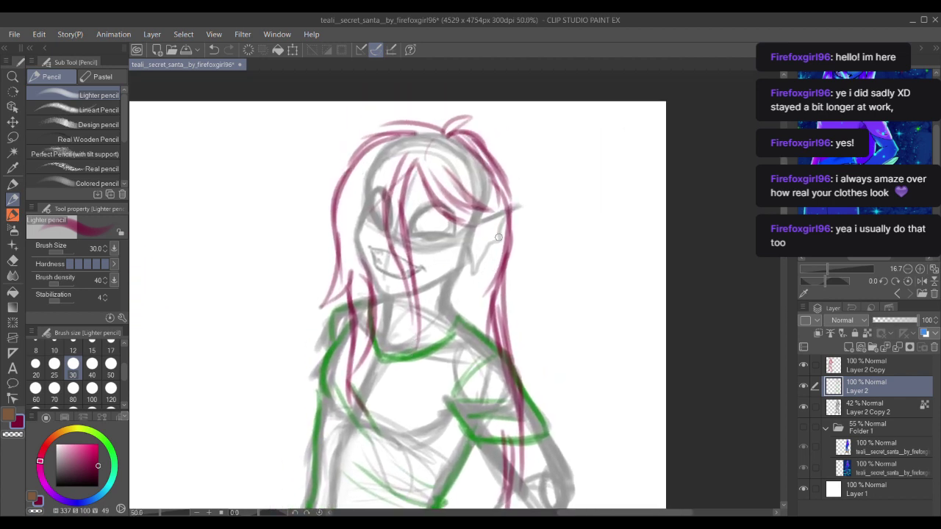
pyautogui.moveTo(462, 269); pyautogui.dragTo(480, 334)
pyautogui.moveTo(869, 122); pyautogui.dragTo(864, 160)
pyautogui.scroll(2, 879, 136)
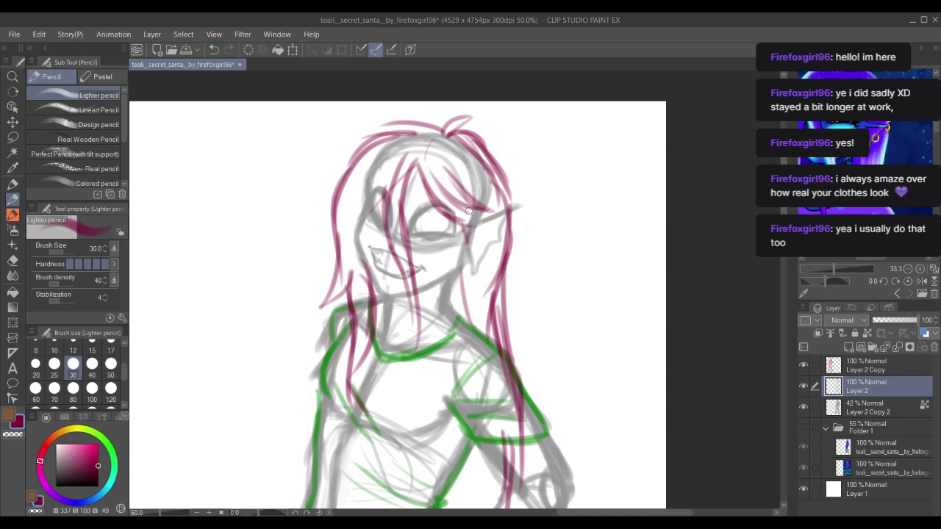
# Step: Reinforce the crimson hair outline along both sides of the crown and around the parting
pyautogui.scroll(-3, 459, 331)
pyautogui.scroll(-3, 459, 334)
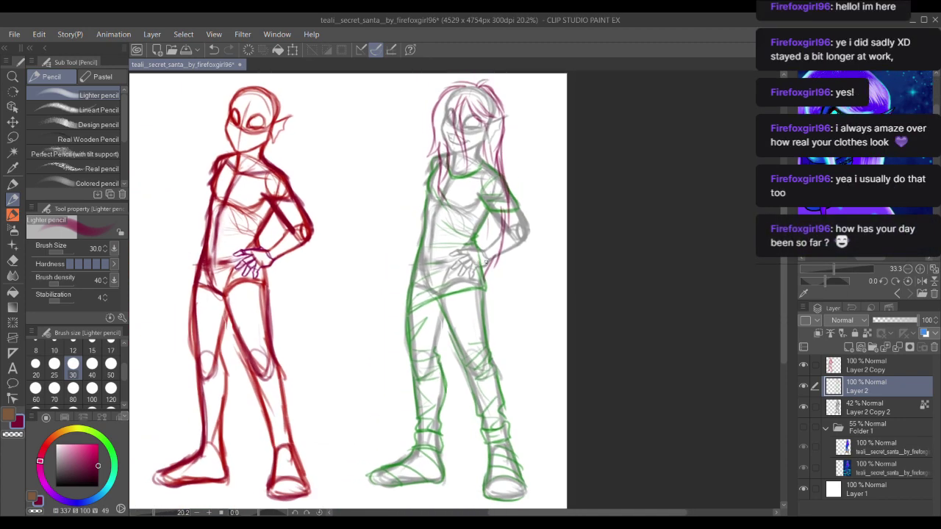
pyautogui.scroll(4, 485, 262)
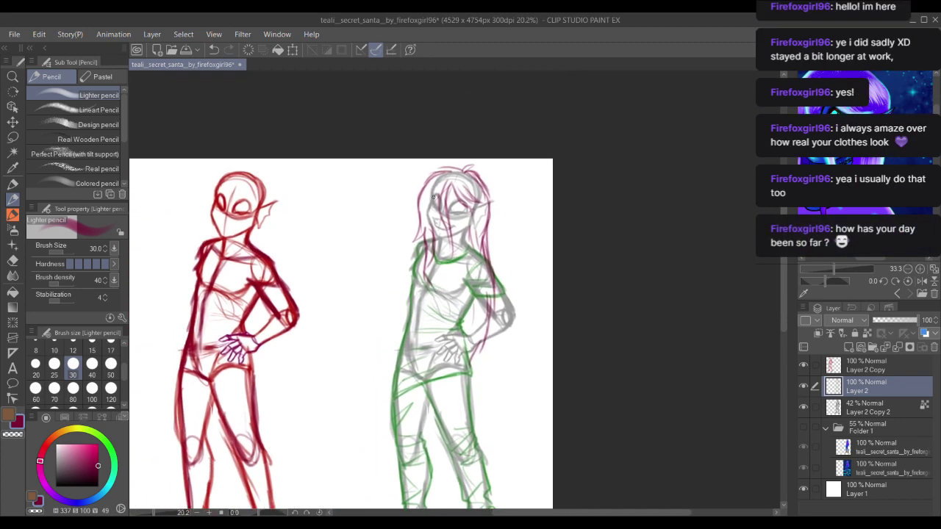
pyautogui.moveTo(411, 287); pyautogui.dragTo(422, 249)
pyautogui.moveTo(429, 276); pyautogui.dragTo(428, 224)
pyautogui.moveTo(475, 112)
pyautogui.mouseDown()
pyautogui.moveTo(438, 128)
pyautogui.moveTo(496, 114)
pyautogui.moveTo(428, 136)
pyautogui.moveTo(409, 219)
pyautogui.mouseUp()
pyautogui.moveTo(534, 119); pyautogui.dragTo(581, 154)
pyautogui.moveTo(558, 125)
pyautogui.mouseDown()
pyautogui.moveTo(594, 174)
pyautogui.moveTo(592, 191)
pyautogui.mouseUp()
pyautogui.moveTo(513, 130)
pyautogui.mouseDown()
pyautogui.moveTo(520, 172)
pyautogui.moveTo(488, 148)
pyautogui.moveTo(564, 139)
pyautogui.mouseUp()
pyautogui.moveTo(551, 145)
pyautogui.mouseDown()
pyautogui.moveTo(540, 158)
pyautogui.moveTo(508, 165)
pyautogui.mouseUp()
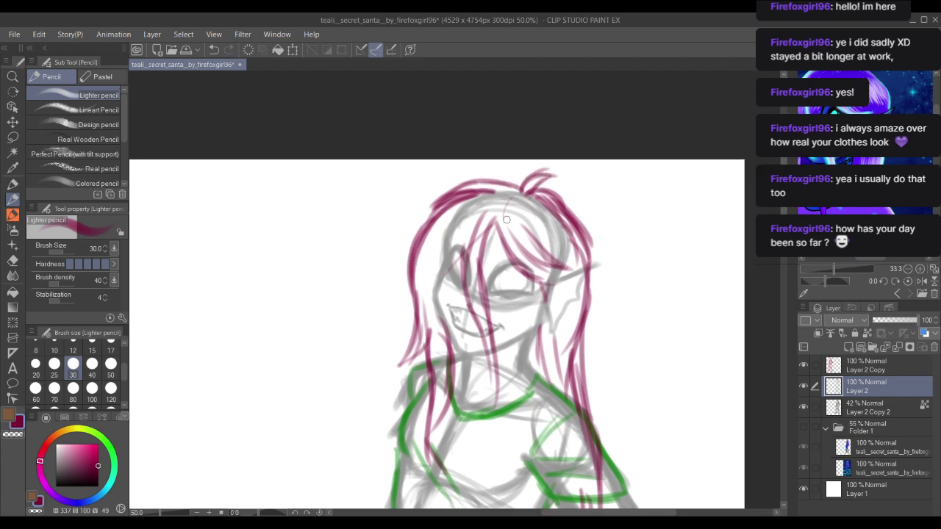
pyautogui.scroll(3, 532, 155)
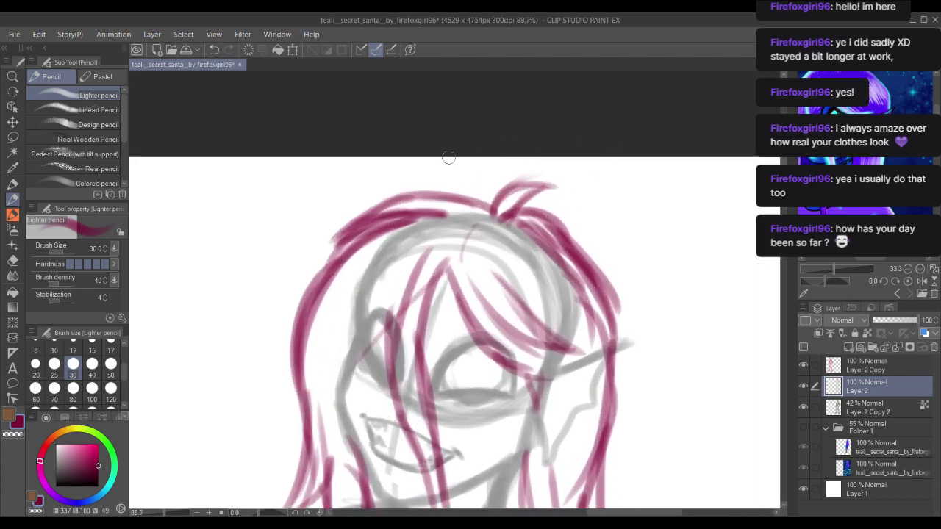
pyautogui.moveTo(495, 217)
pyautogui.mouseDown()
pyautogui.moveTo(461, 225)
pyautogui.moveTo(450, 244)
pyautogui.mouseUp()
# Step: Turn on the visibility of Folder 1 to show the original artwork beneath the sketch
pyautogui.scroll(-8, 493, 235)
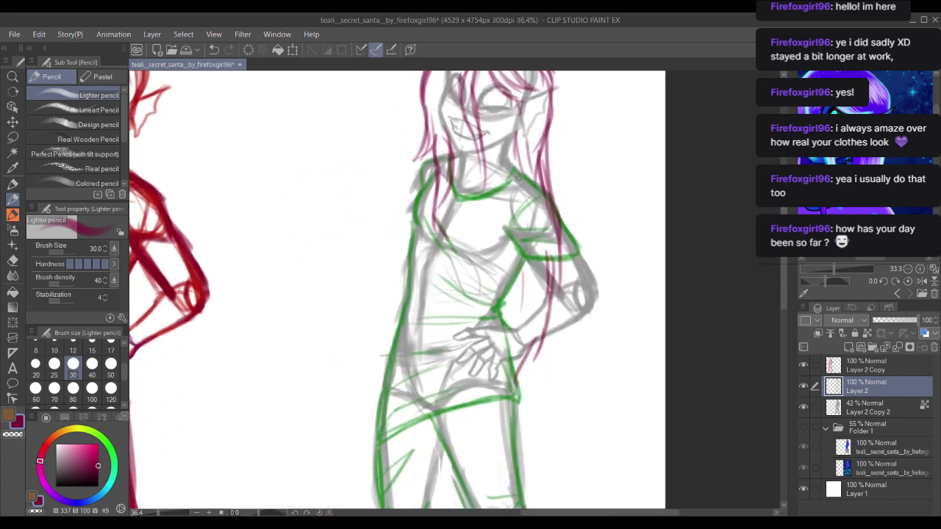
pyautogui.scroll(-1, 507, 259)
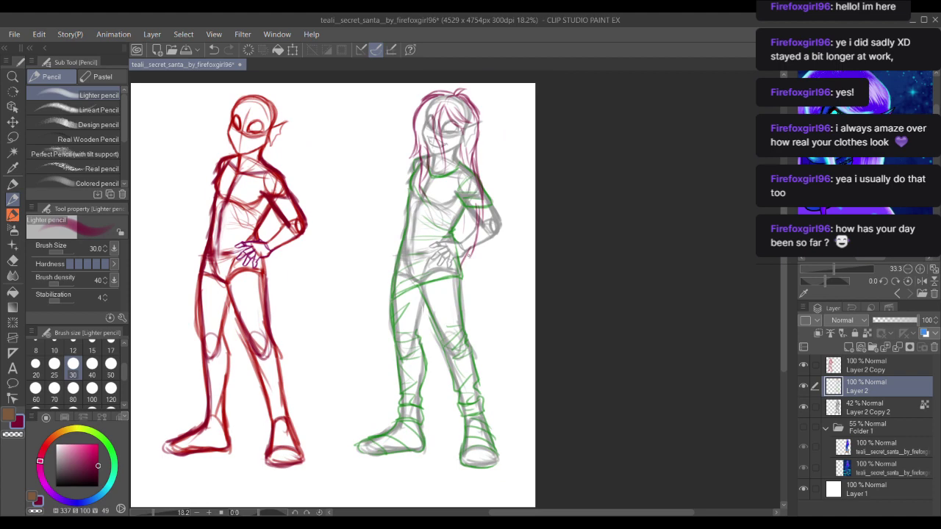
pyautogui.moveTo(336, 234); pyautogui.dragTo(386, 246)
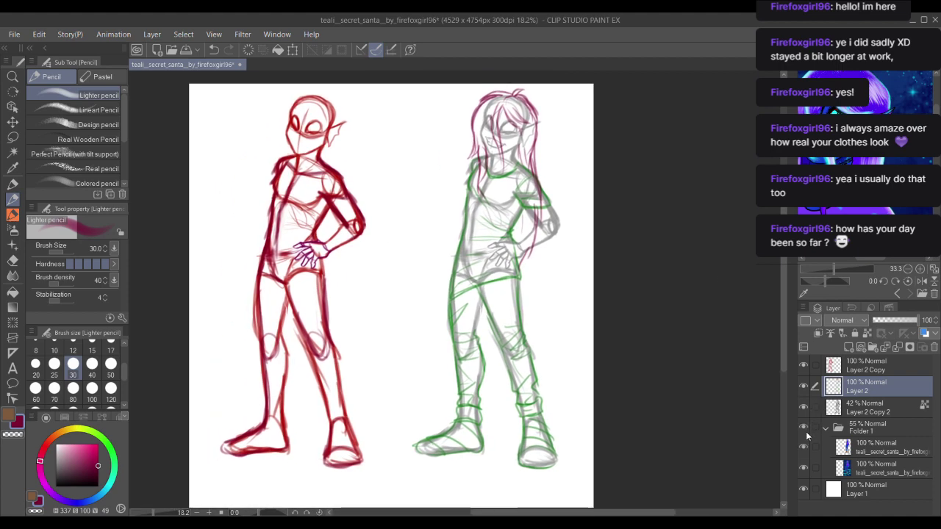
pyautogui.click(805, 429)
pyautogui.moveTo(405, 279); pyautogui.dragTo(416, 293)
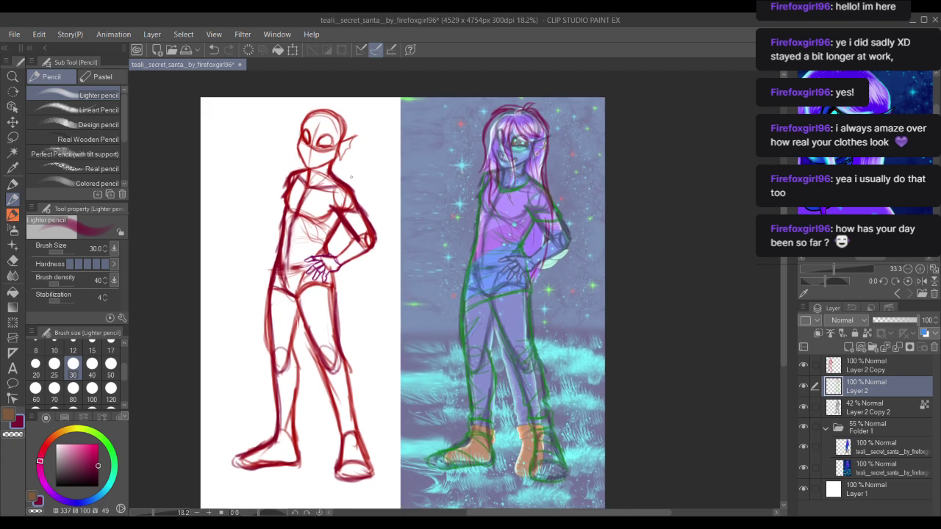
# Step: Lasso and erase the red figure sketch on Layer 2 Copy, delete that layer, and clear the selection
pyautogui.press('m')
pyautogui.scroll(-1, 380, 197)
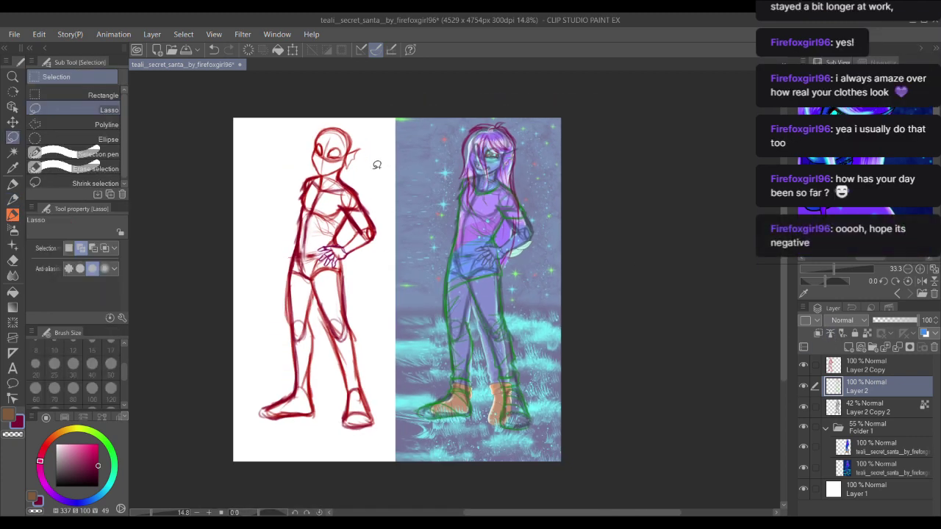
pyautogui.moveTo(394, 433); pyautogui.dragTo(361, 172)
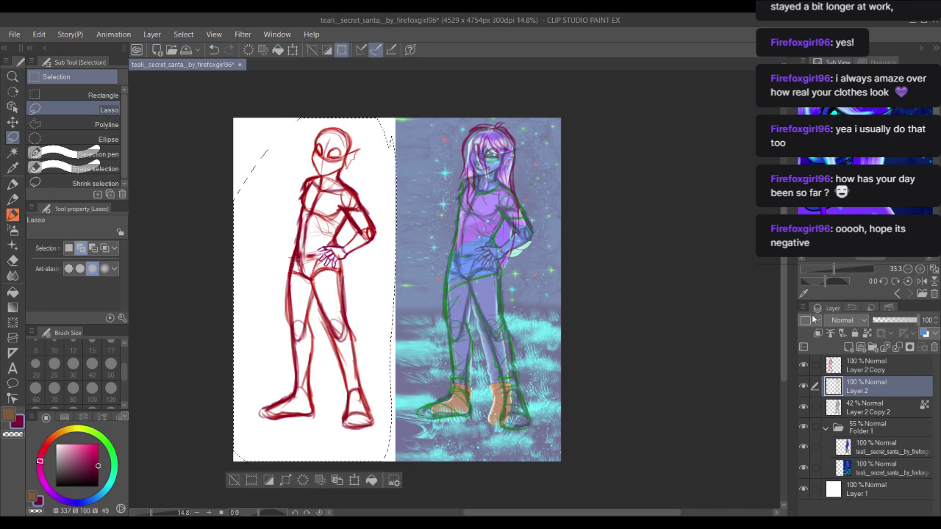
pyautogui.click(867, 369)
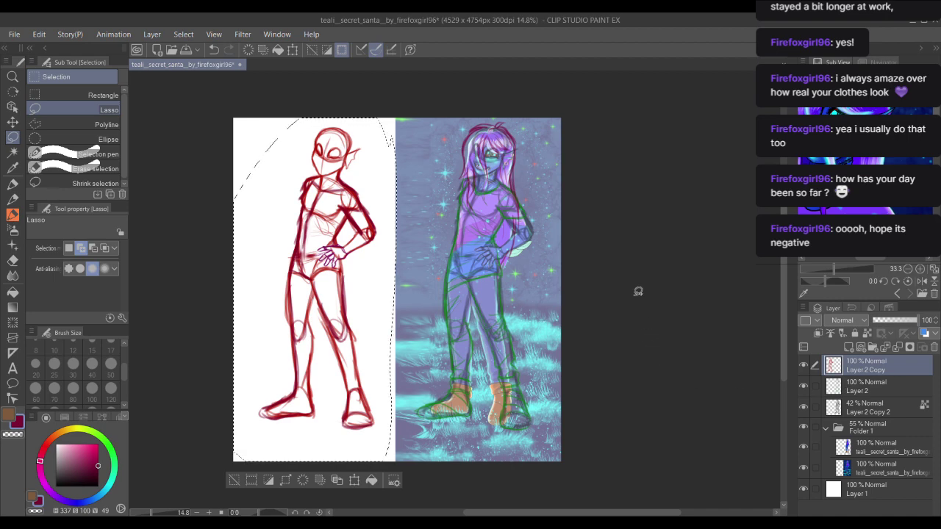
pyautogui.press('Delete')
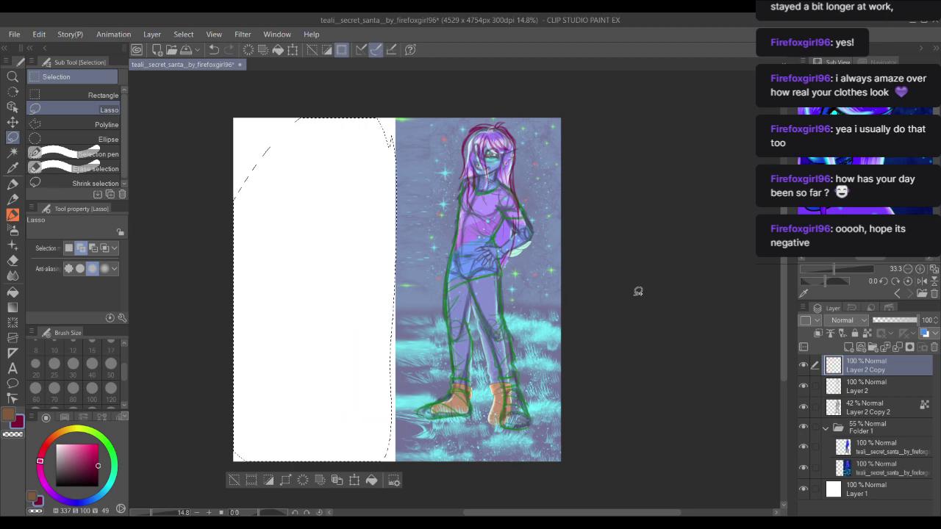
pyautogui.click(933, 347)
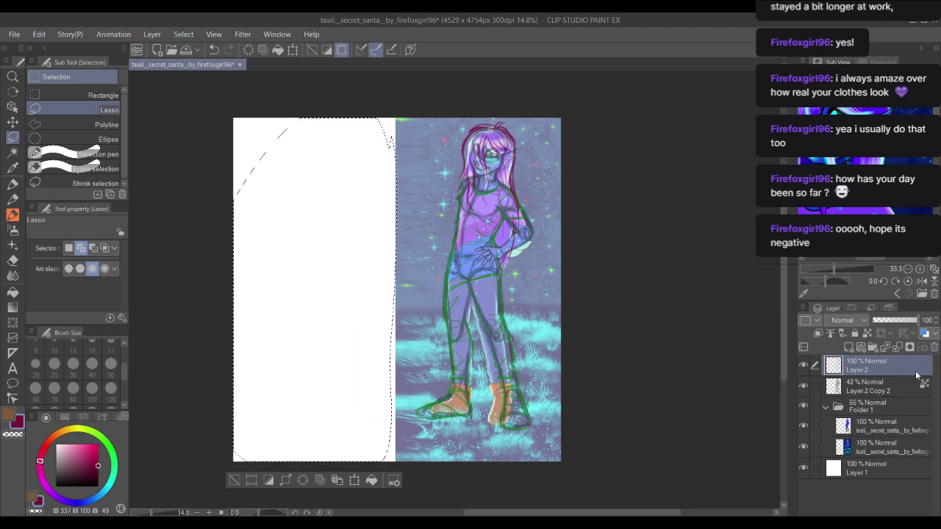
pyautogui.hotkey('ctrl', 'd')
# Step: Move the Layer 2 clothing and hair sketch together with its gray guide onto the blank white half beside the artwork
pyautogui.click(816, 385)
pyautogui.moveTo(570, 115)
pyautogui.mouseDown()
pyautogui.moveTo(349, 414)
pyautogui.moveTo(577, 429)
pyautogui.moveTo(599, 103)
pyautogui.mouseUp()
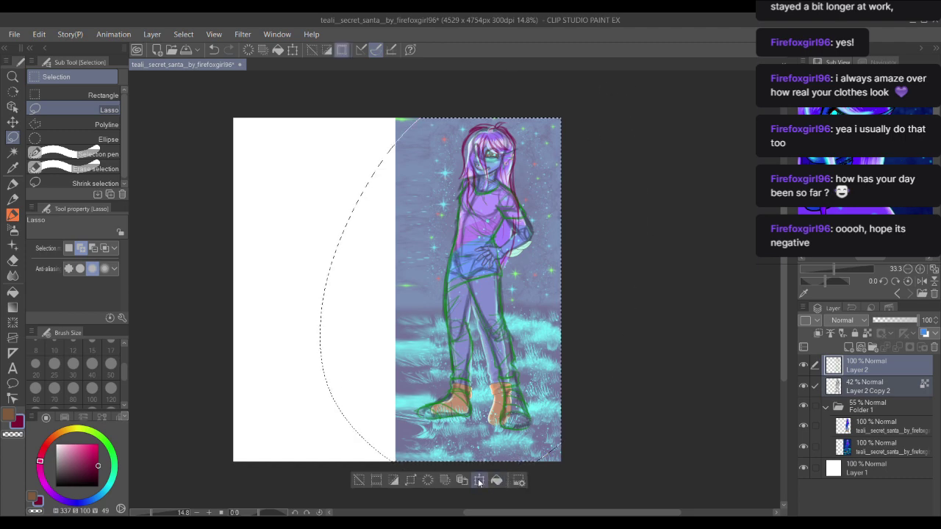
pyautogui.click(480, 482)
pyautogui.moveTo(528, 366)
pyautogui.mouseDown()
pyautogui.moveTo(391, 368)
pyautogui.moveTo(362, 381)
pyautogui.mouseUp()
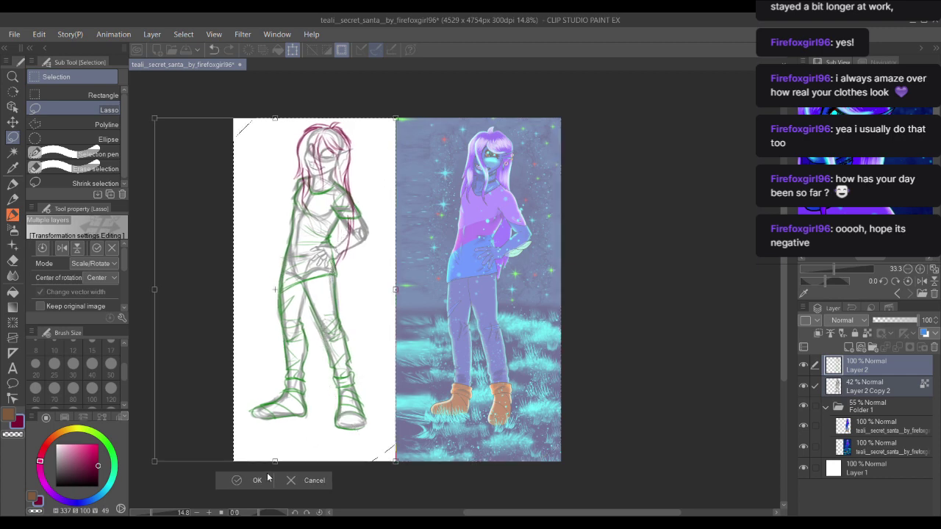
pyautogui.click(257, 480)
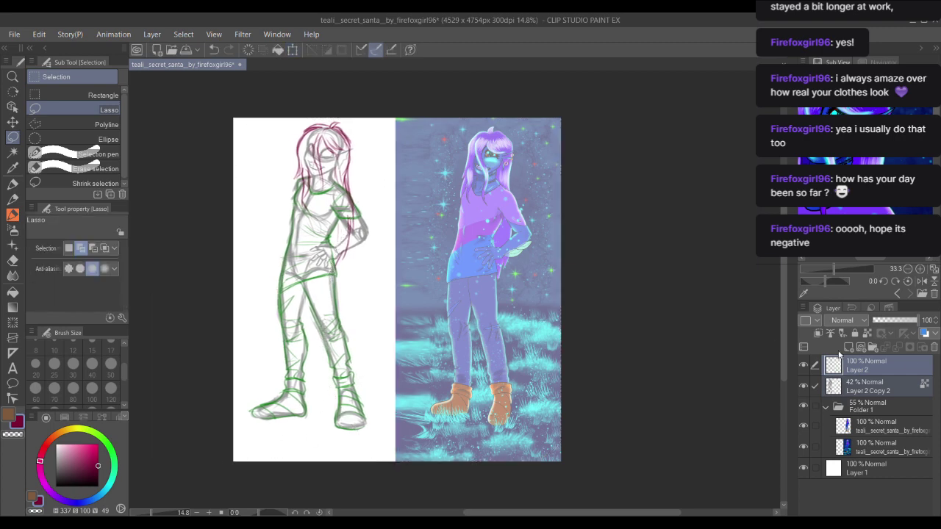
# Step: Set the opacity of Folder 1 to 100%
pyautogui.click(887, 409)
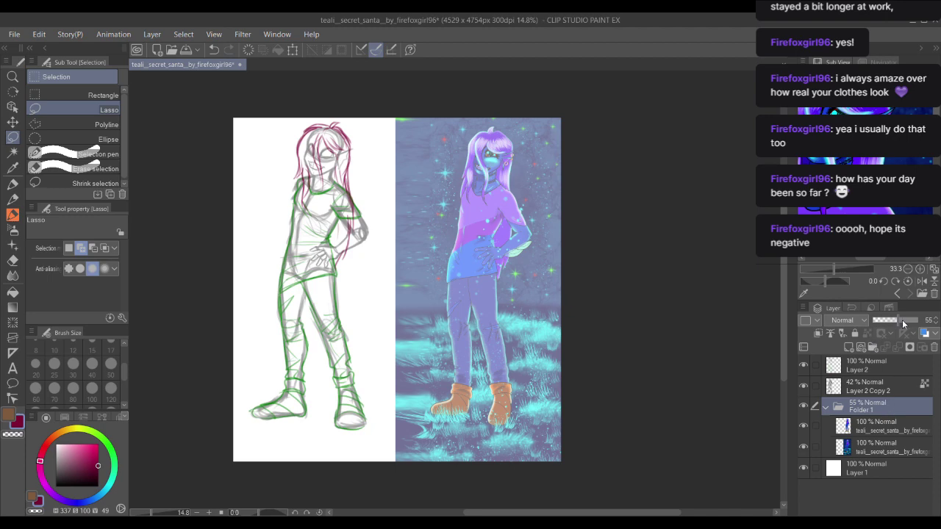
pyautogui.moveTo(905, 327); pyautogui.dragTo(935, 322)
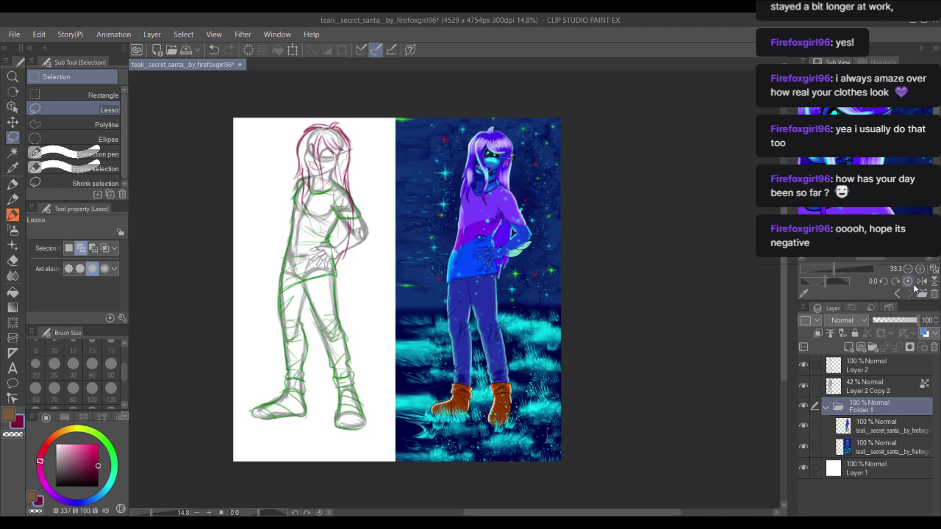
pyautogui.scroll(2, 572, 195)
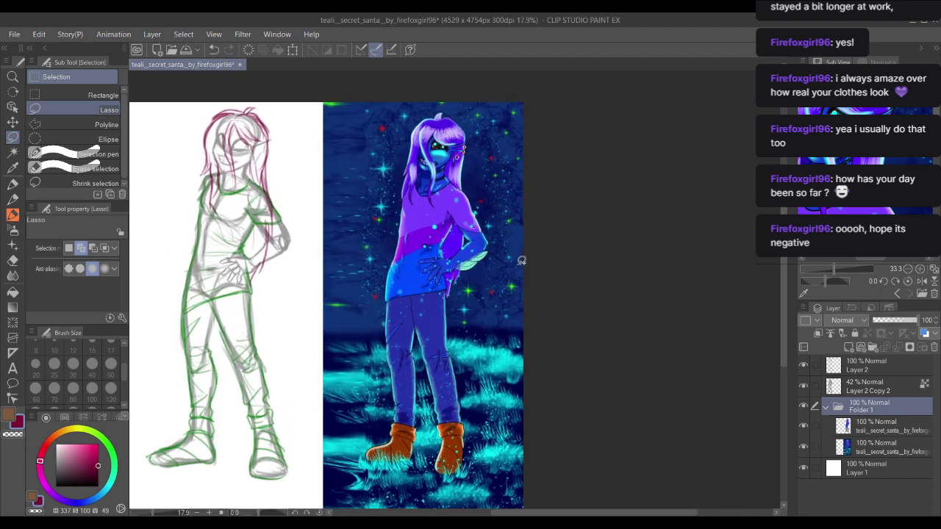
pyautogui.moveTo(550, 269); pyautogui.dragTo(540, 234)
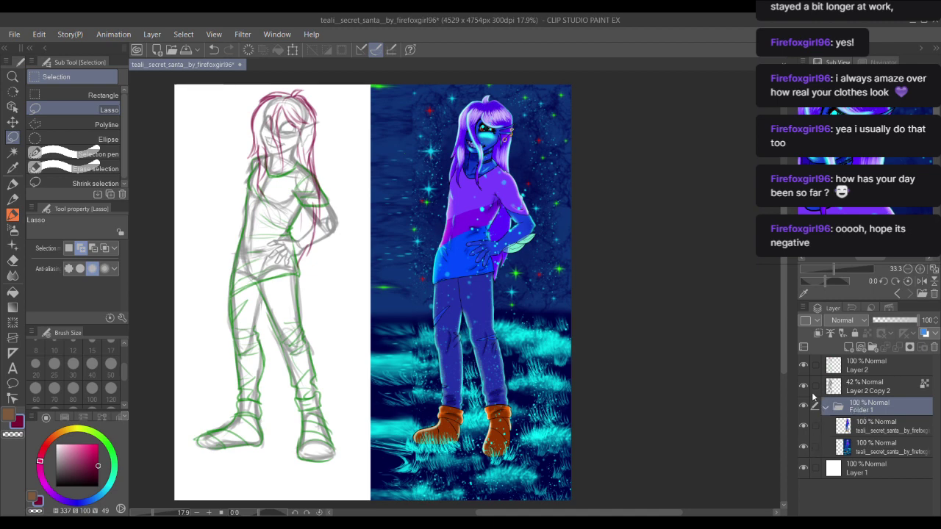
# Step: Compare the original artwork with the redrawn sketch from head to boots, briefly hiding the starry background
pyautogui.click(804, 447)
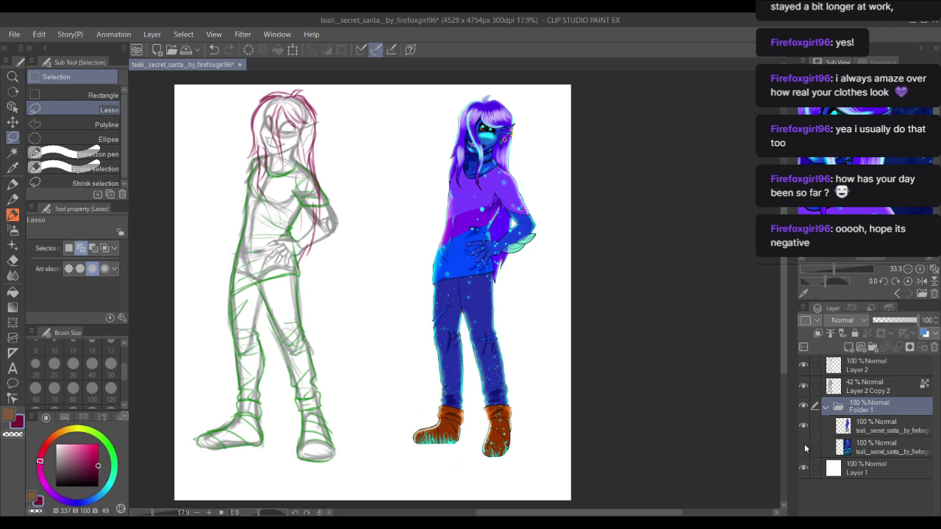
pyautogui.click(803, 446)
pyautogui.moveTo(581, 236)
pyautogui.mouseDown()
pyautogui.moveTo(547, 273)
pyautogui.moveTo(522, 218)
pyautogui.moveTo(542, 218)
pyautogui.moveTo(563, 196)
pyautogui.moveTo(550, 242)
pyautogui.mouseUp()
pyautogui.scroll(1, 545, 236)
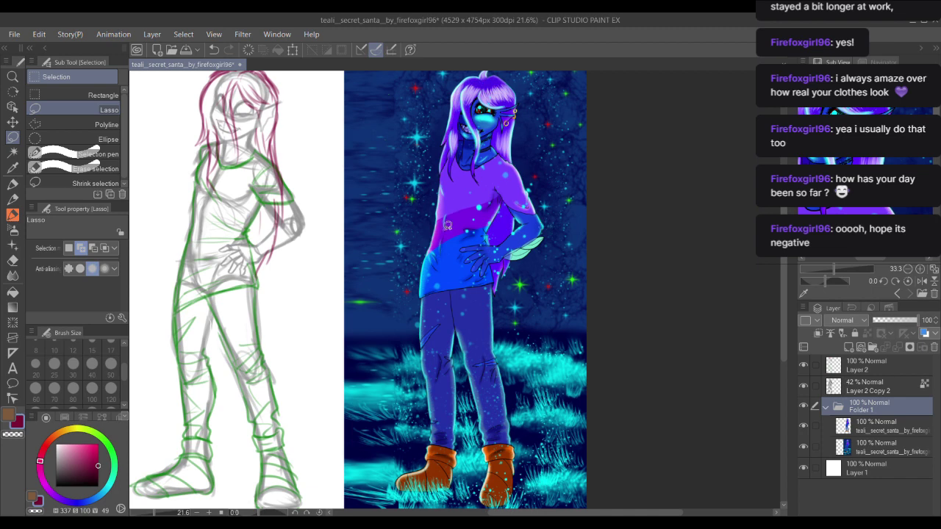
pyautogui.moveTo(460, 259); pyautogui.dragTo(462, 262)
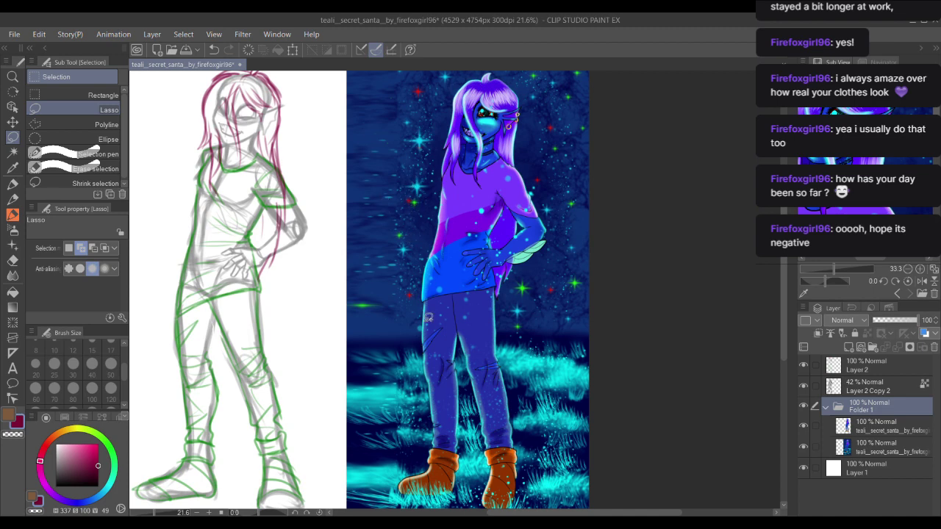
pyautogui.press('p')
pyautogui.moveTo(480, 309); pyautogui.dragTo(476, 257)
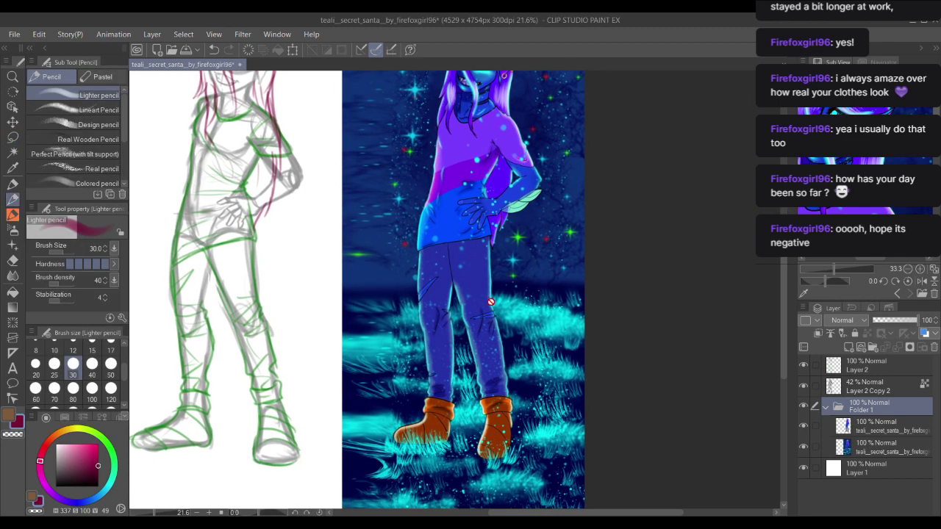
pyautogui.scroll(-2, 468, 321)
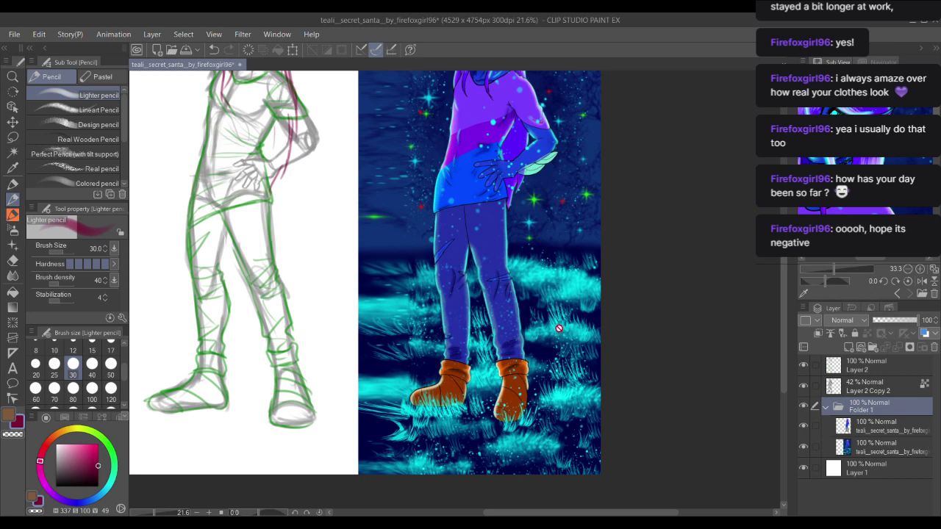
pyautogui.scroll(3, 518, 294)
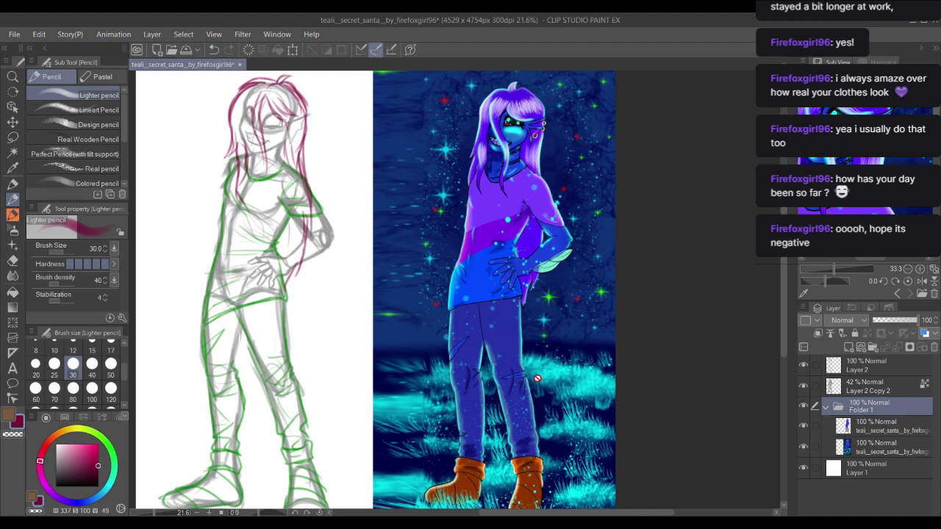
pyautogui.scroll(2, 520, 157)
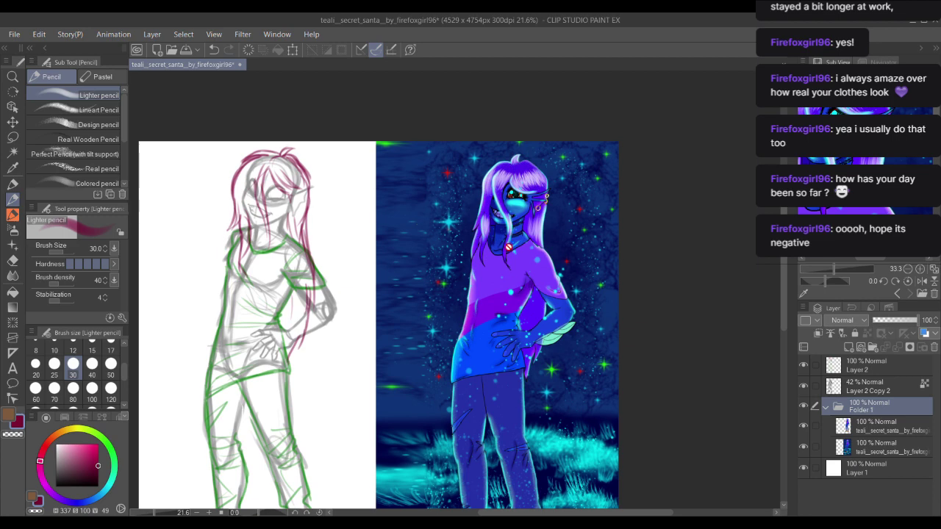
pyautogui.moveTo(469, 334); pyautogui.dragTo(436, 235)
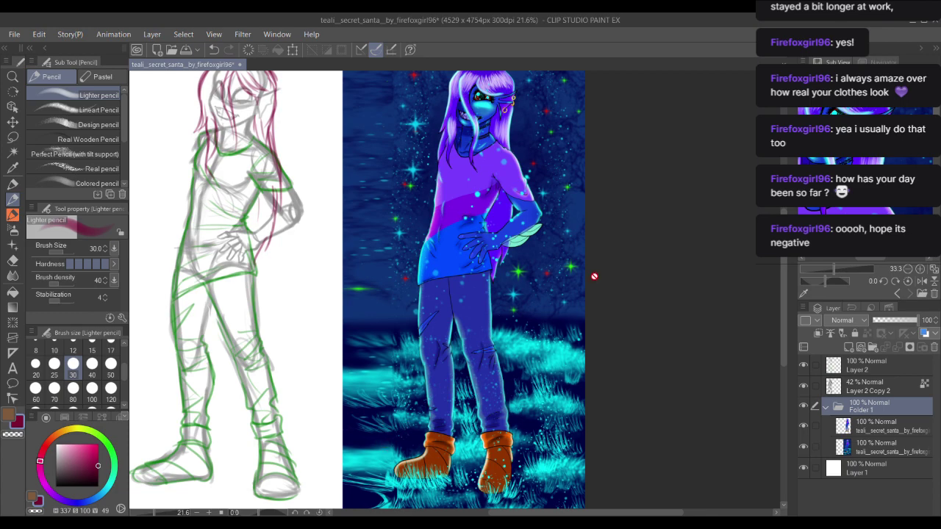
# Step: Add a new layer directly above the character painting inside Folder 1
pyautogui.moveTo(594, 276); pyautogui.dragTo(633, 367)
pyautogui.scroll(4, 543, 206)
pyautogui.moveTo(592, 228); pyautogui.dragTo(625, 298)
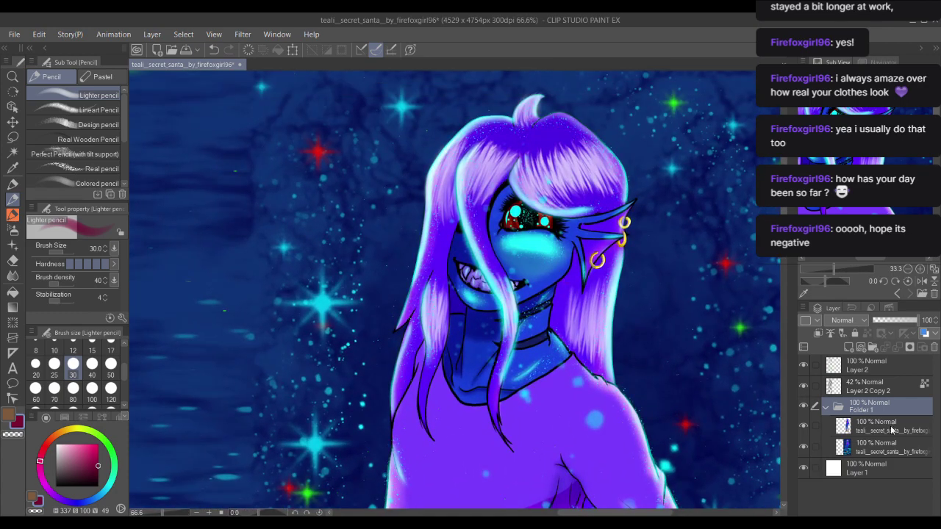
pyautogui.click(889, 431)
pyautogui.click(849, 348)
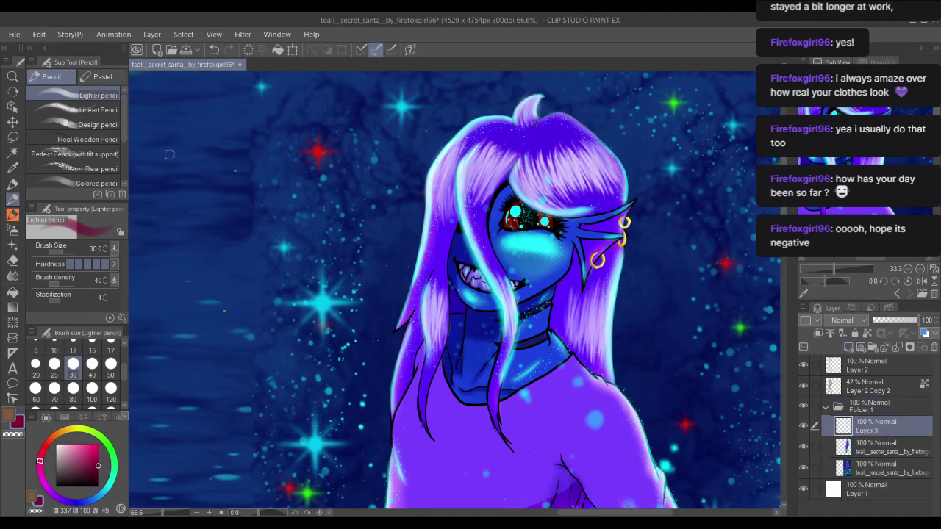
# Step: Paint over the cyan cheek and chin highlights with a marker in blue sampled from the face
pyautogui.press('p')
pyautogui.click(105, 111)
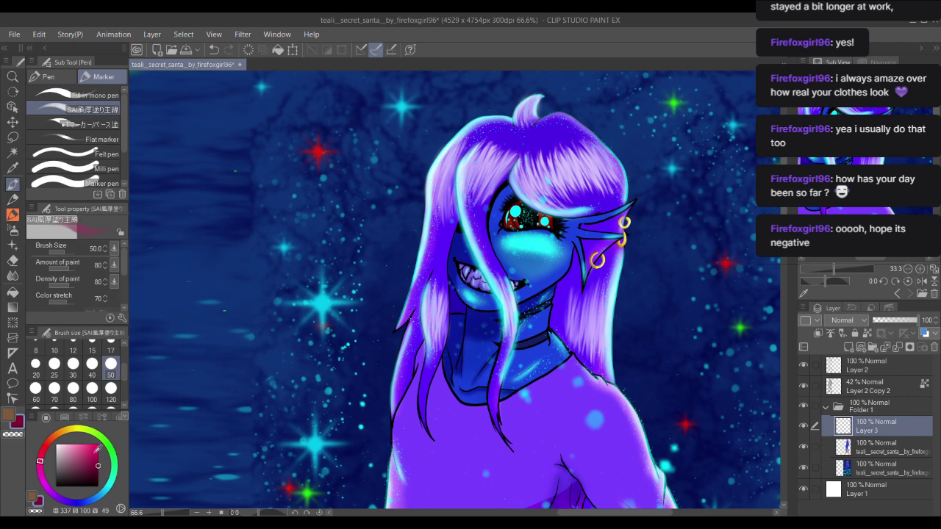
pyautogui.keyDown('alt'); pyautogui.click(553, 274); pyautogui.keyUp('alt')
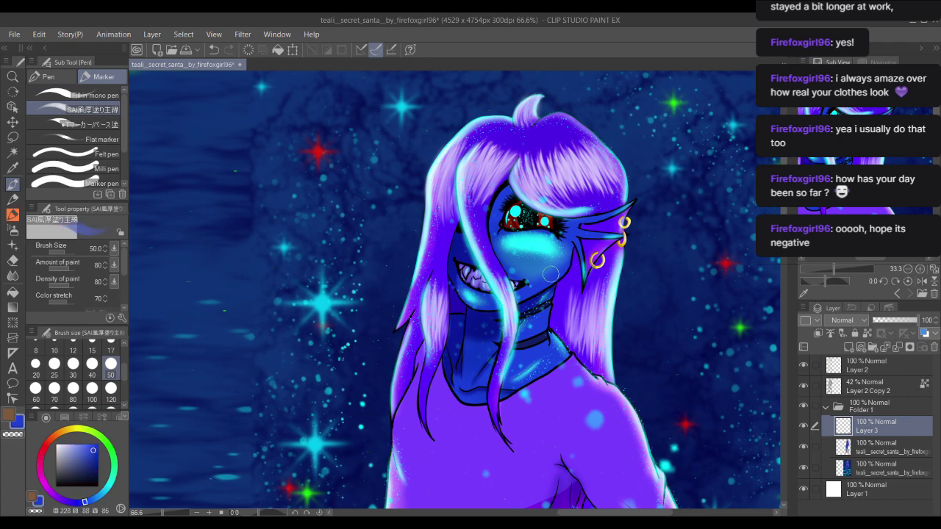
pyautogui.moveTo(524, 266)
pyautogui.mouseDown()
pyautogui.moveTo(559, 266)
pyautogui.moveTo(513, 245)
pyautogui.moveTo(551, 245)
pyautogui.moveTo(551, 257)
pyautogui.moveTo(536, 239)
pyautogui.moveTo(510, 239)
pyautogui.moveTo(519, 242)
pyautogui.moveTo(506, 250)
pyautogui.moveTo(533, 250)
pyautogui.moveTo(513, 239)
pyautogui.moveTo(554, 240)
pyautogui.mouseUp()
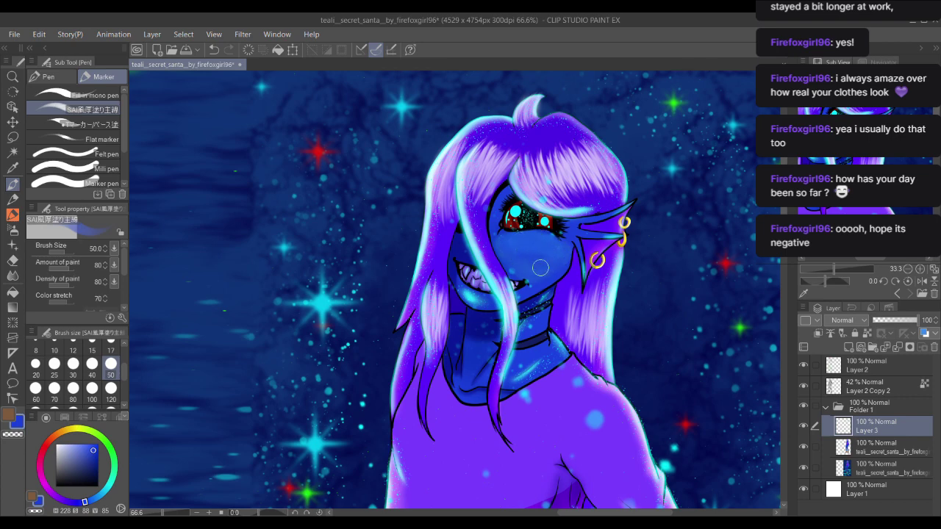
pyautogui.moveTo(506, 247)
pyautogui.mouseDown()
pyautogui.moveTo(548, 244)
pyautogui.moveTo(553, 260)
pyautogui.moveTo(538, 246)
pyautogui.moveTo(508, 242)
pyautogui.mouseUp()
pyautogui.moveTo(469, 296)
pyautogui.mouseDown()
pyautogui.moveTo(477, 299)
pyautogui.moveTo(468, 293)
pyautogui.mouseUp()
# Step: Clip Layer 3 to the character painting and cover the pale hair highlights with purple, using marker sizes 120 and 17
pyautogui.moveTo(524, 182)
pyautogui.mouseDown()
pyautogui.moveTo(509, 224)
pyautogui.moveTo(479, 123)
pyautogui.moveTo(459, 227)
pyautogui.moveTo(450, 214)
pyautogui.moveTo(442, 220)
pyautogui.moveTo(443, 211)
pyautogui.moveTo(469, 221)
pyautogui.moveTo(485, 214)
pyautogui.moveTo(516, 261)
pyautogui.moveTo(507, 247)
pyautogui.moveTo(515, 213)
pyautogui.moveTo(551, 246)
pyautogui.moveTo(535, 204)
pyautogui.moveTo(577, 243)
pyautogui.moveTo(533, 176)
pyautogui.moveTo(491, 163)
pyautogui.moveTo(440, 183)
pyautogui.moveTo(482, 176)
pyautogui.moveTo(412, 210)
pyautogui.moveTo(396, 276)
pyautogui.moveTo(410, 221)
pyautogui.mouseUp()
pyautogui.click(819, 333)
pyautogui.click(111, 399)
pyautogui.moveTo(465, 205)
pyautogui.mouseDown()
pyautogui.moveTo(427, 257)
pyautogui.moveTo(444, 278)
pyautogui.moveTo(431, 238)
pyautogui.moveTo(471, 376)
pyautogui.moveTo(415, 239)
pyautogui.moveTo(380, 339)
pyautogui.moveTo(385, 265)
pyautogui.mouseUp()
pyautogui.moveTo(558, 176)
pyautogui.mouseDown()
pyautogui.moveTo(562, 206)
pyautogui.moveTo(557, 199)
pyautogui.mouseUp()
pyautogui.moveTo(592, 332); pyautogui.dragTo(595, 288)
pyautogui.moveTo(591, 247)
pyautogui.mouseDown()
pyautogui.moveTo(571, 353)
pyautogui.moveTo(564, 292)
pyautogui.moveTo(547, 298)
pyautogui.moveTo(542, 283)
pyautogui.moveTo(574, 274)
pyautogui.moveTo(571, 361)
pyautogui.moveTo(603, 243)
pyautogui.moveTo(567, 334)
pyautogui.moveTo(577, 300)
pyautogui.moveTo(585, 338)
pyautogui.mouseUp()
pyautogui.click(110, 351)
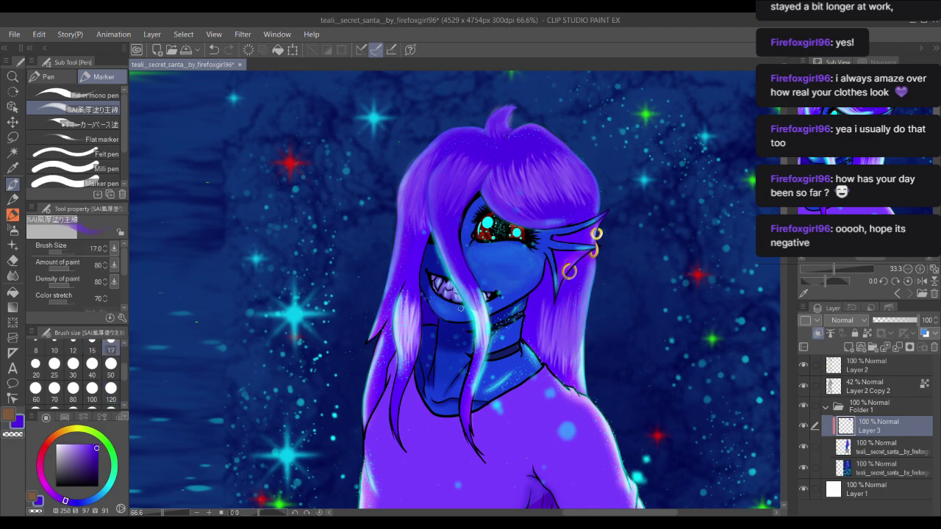
# Step: Select Layer 2 and set the marker to a light blue colour with brush size 50
pyautogui.scroll(-4, 443, 176)
pyautogui.scroll(-5, 444, 176)
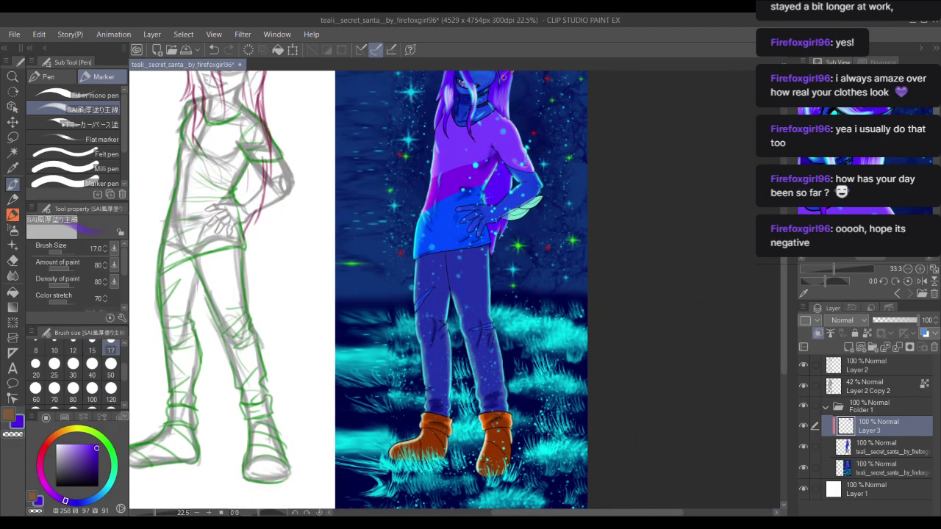
pyautogui.moveTo(472, 186); pyautogui.dragTo(479, 226)
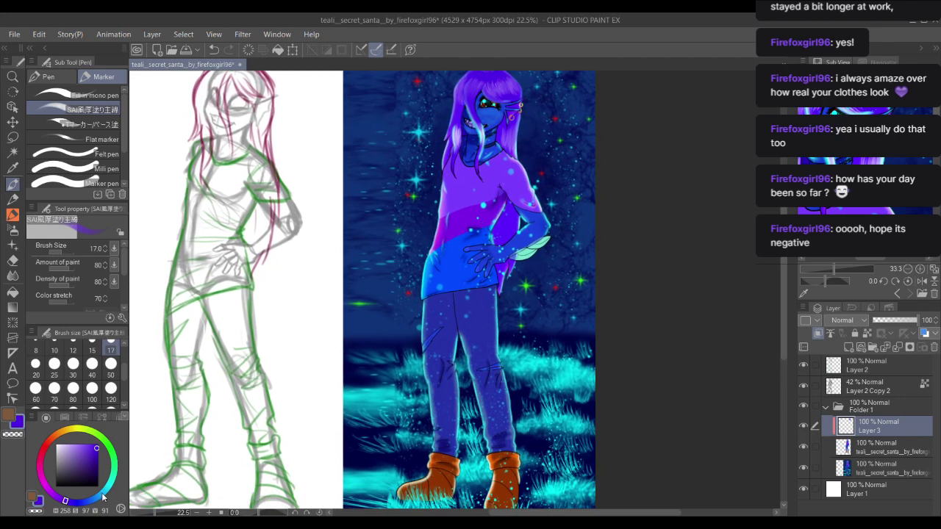
pyautogui.click(103, 497)
pyautogui.click(97, 445)
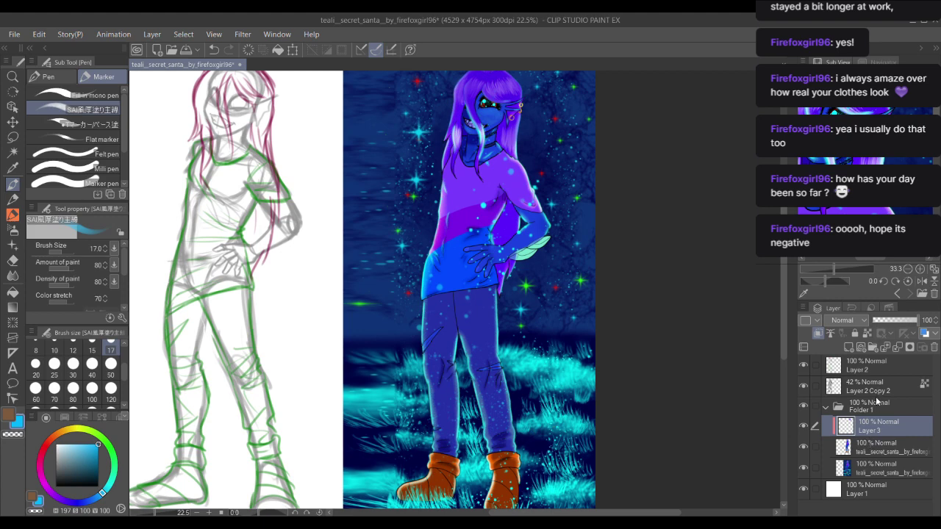
pyautogui.click(868, 361)
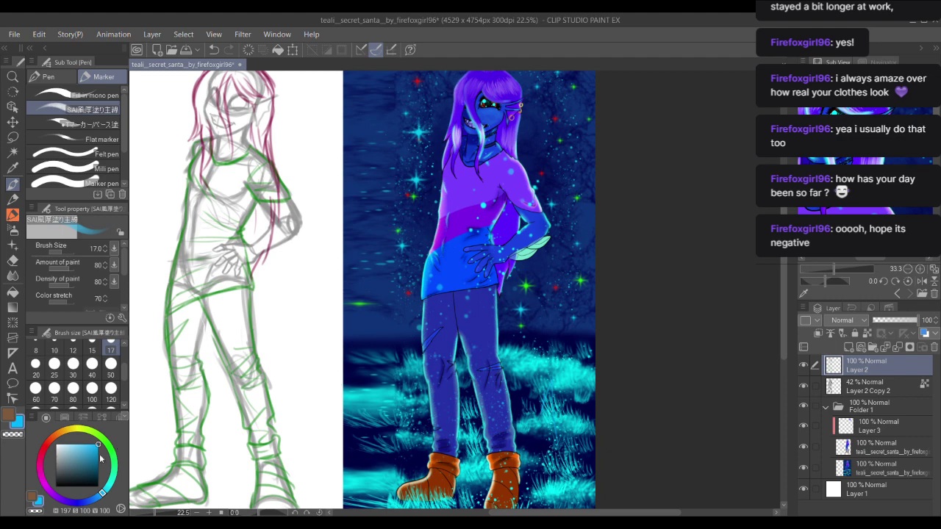
pyautogui.click(110, 363)
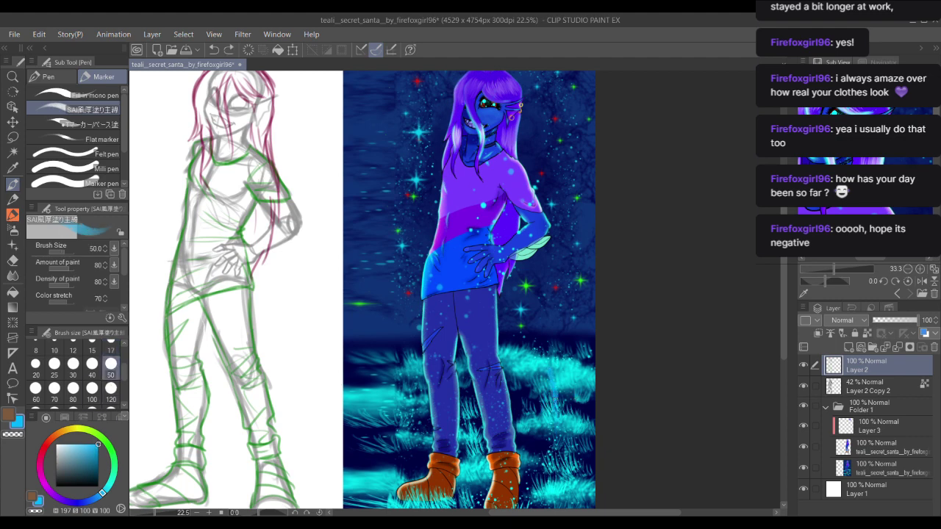
# Step: Try sketching loose light blue strokes in the background on both sides of the character's legs
pyautogui.moveTo(558, 353)
pyautogui.mouseDown()
pyautogui.moveTo(539, 319)
pyautogui.moveTo(562, 315)
pyautogui.moveTo(550, 298)
pyautogui.mouseUp()
pyautogui.hotkey('ctrl', 'z')
pyautogui.moveTo(541, 338); pyautogui.dragTo(550, 292)
pyautogui.moveTo(551, 292); pyautogui.dragTo(561, 336)
pyautogui.moveTo(381, 383)
pyautogui.mouseDown()
pyautogui.moveTo(394, 341)
pyautogui.moveTo(405, 391)
pyautogui.mouseUp()
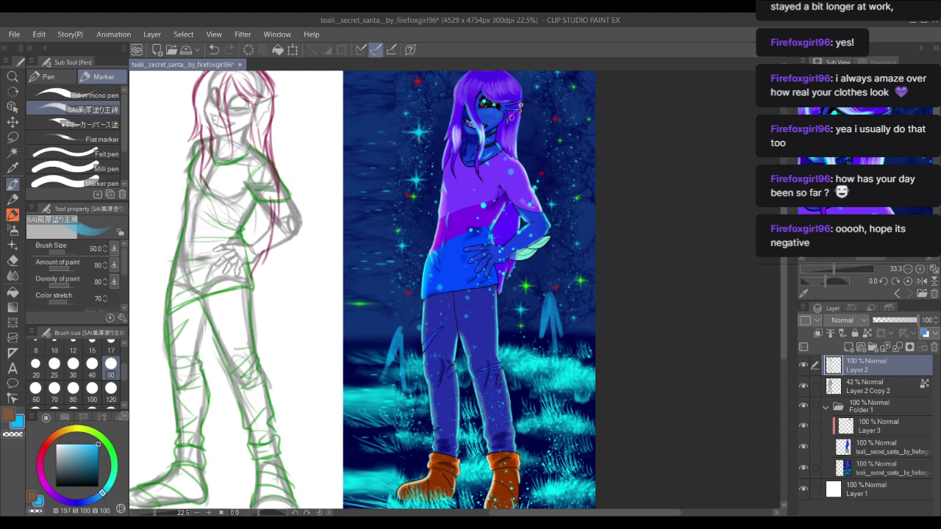
pyautogui.moveTo(384, 453); pyautogui.dragTo(409, 410)
pyautogui.hotkey('ctrl', 'z')
pyautogui.hotkey('ctrl', 'z')
pyautogui.hotkey('ctrl', 'z')
pyautogui.hotkey('ctrl', 'z')
pyautogui.hotkey('ctrl', 'z')
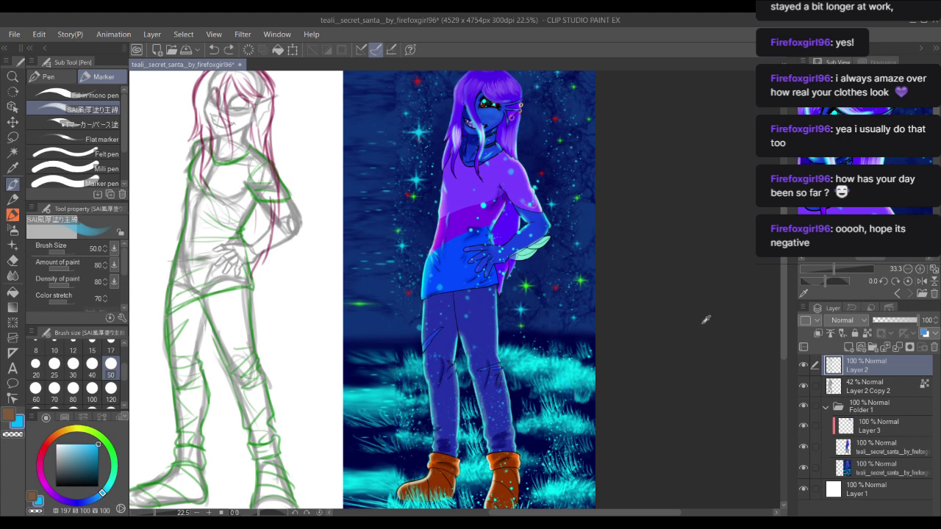
# Step: On Layer 3, set the colour to the hair's purple and paint over the pale highlights on the outer hair lock
pyautogui.click(873, 430)
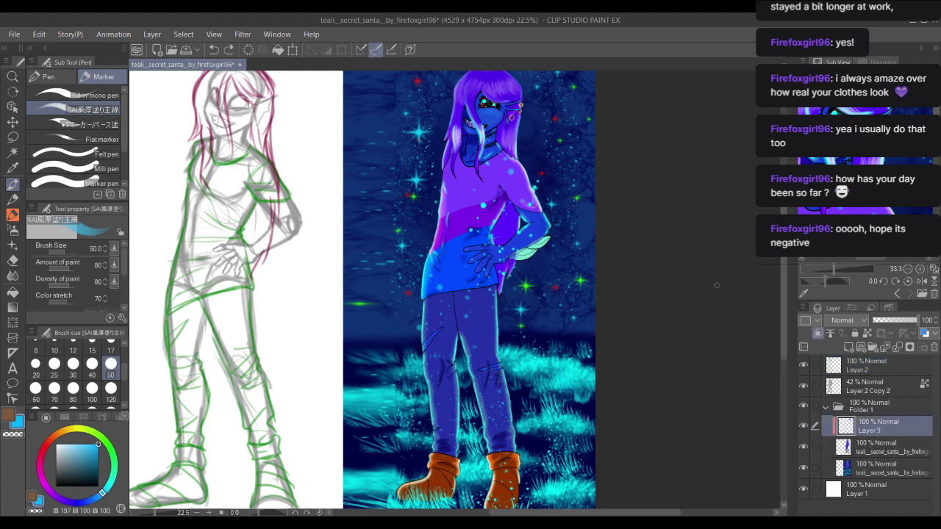
pyautogui.scroll(5, 377, 243)
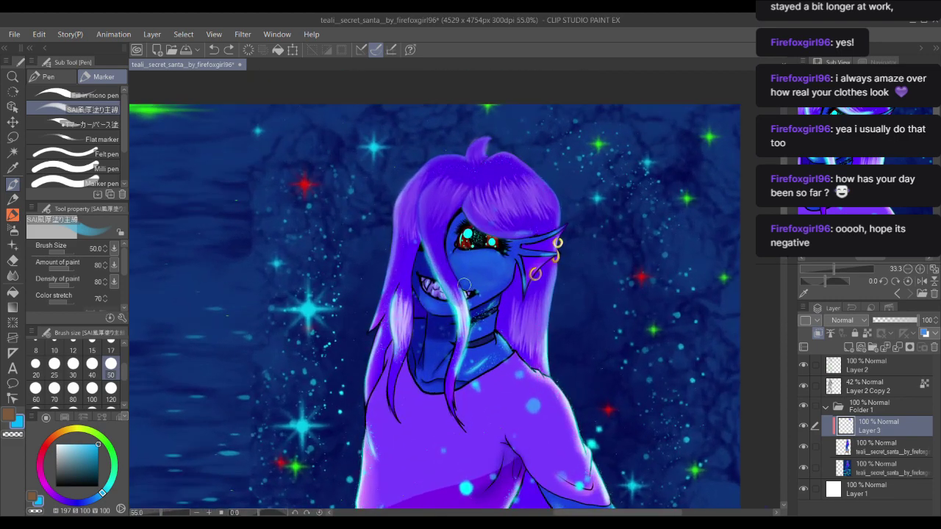
pyautogui.click(65, 418)
pyautogui.click(38, 426)
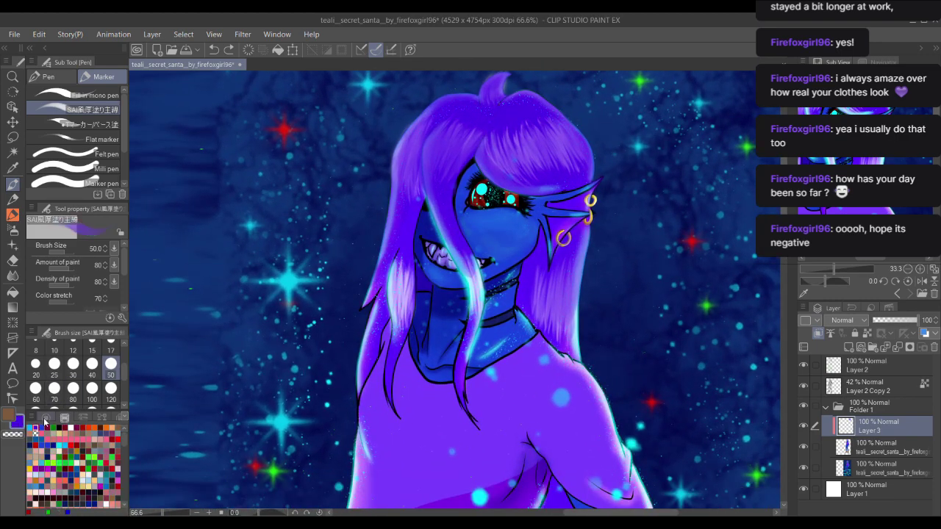
pyautogui.click(46, 418)
pyautogui.moveTo(392, 234)
pyautogui.mouseDown()
pyautogui.moveTo(401, 346)
pyautogui.moveTo(407, 261)
pyautogui.moveTo(371, 323)
pyautogui.moveTo(360, 309)
pyautogui.mouseUp()
pyautogui.moveTo(545, 272)
pyautogui.mouseDown()
pyautogui.moveTo(543, 316)
pyautogui.moveTo(572, 346)
pyautogui.moveTo(563, 275)
pyautogui.mouseUp()
# Step: Paint purple over the cyan and white glow along the hair strand hanging in front of the face
pyautogui.moveTo(461, 249); pyautogui.dragTo(474, 311)
pyautogui.moveTo(464, 257); pyautogui.dragTo(472, 305)
pyautogui.hotkey('ctrl', 'z')
pyautogui.hotkey('ctrl', 'z')
pyautogui.moveTo(445, 233); pyautogui.dragTo(473, 285)
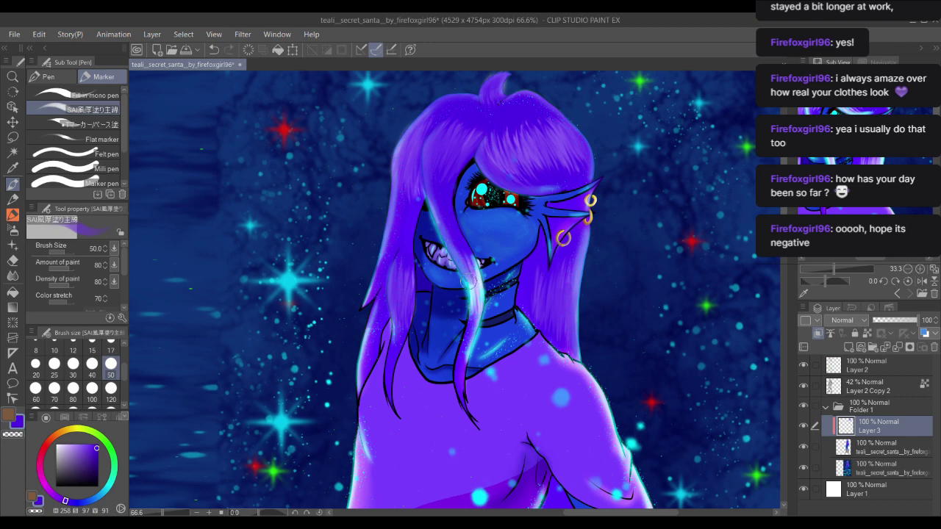
pyautogui.moveTo(446, 232); pyautogui.dragTo(476, 304)
pyautogui.moveTo(465, 259); pyautogui.dragTo(472, 327)
pyautogui.moveTo(473, 276); pyautogui.dragTo(476, 320)
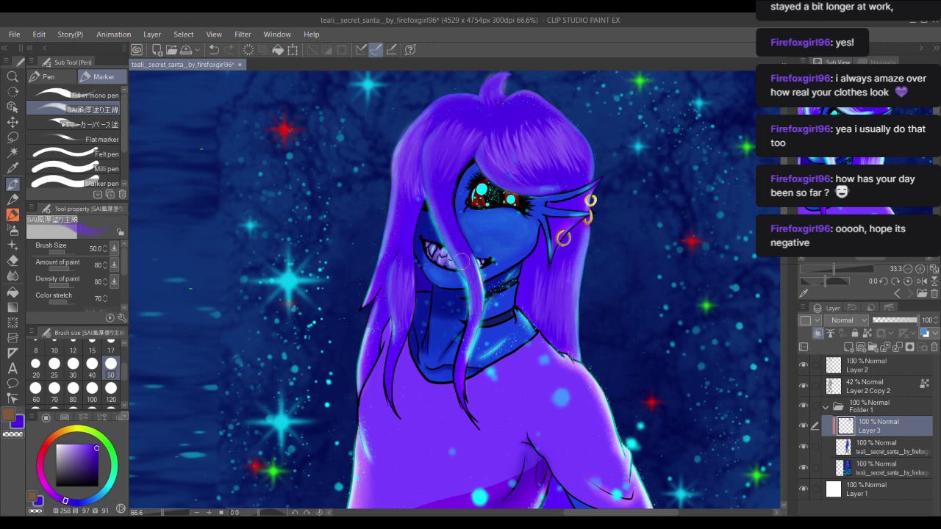
pyautogui.moveTo(470, 267); pyautogui.dragTo(475, 331)
pyautogui.moveTo(475, 298); pyautogui.dragTo(462, 364)
pyautogui.moveTo(471, 280); pyautogui.dragTo(459, 373)
pyautogui.moveTo(444, 232); pyautogui.dragTo(466, 270)
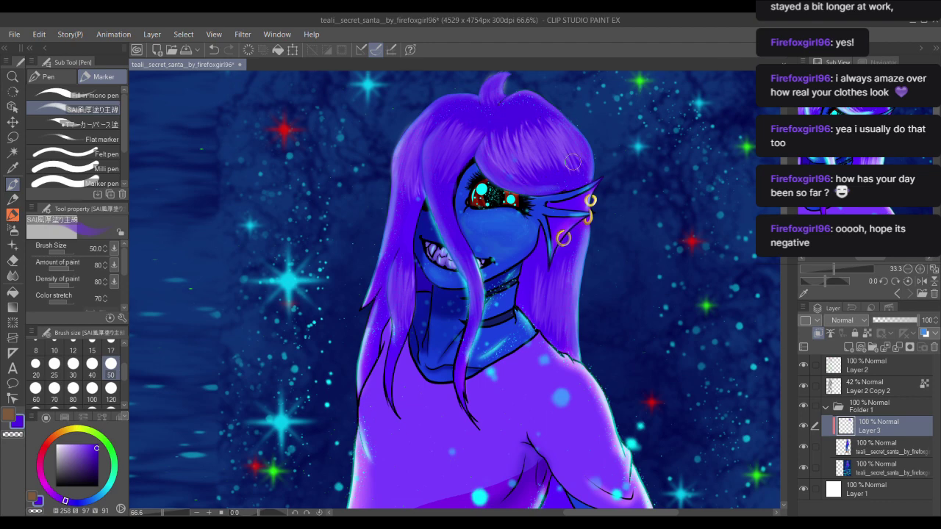
# Step: Sample the blue skin colour and paint over the cyan highlights on the neck and collar area
pyautogui.moveTo(577, 170); pyautogui.dragTo(587, 70)
pyautogui.keyDown('alt'); pyautogui.click(525, 227); pyautogui.keyUp('alt')
pyautogui.moveTo(533, 226); pyautogui.dragTo(533, 214)
pyautogui.moveTo(514, 241); pyautogui.dragTo(494, 243)
pyautogui.moveTo(509, 196); pyautogui.dragTo(493, 207)
pyautogui.moveTo(521, 174); pyautogui.dragTo(505, 181)
pyautogui.moveTo(489, 231); pyautogui.dragTo(486, 250)
# Step: Paint over the highlights on the bent arm and the hair behind it, using blue and purple sampled from the artwork
pyautogui.scroll(3, 447, 235)
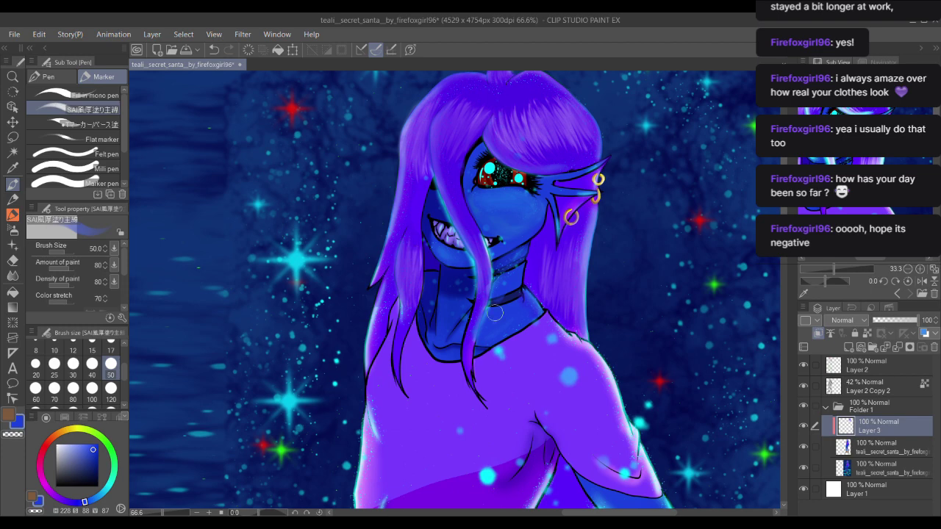
pyautogui.scroll(-3, 497, 309)
pyautogui.moveTo(544, 250)
pyautogui.mouseDown()
pyautogui.moveTo(532, 234)
pyautogui.moveTo(611, 371)
pyautogui.mouseUp()
pyautogui.keyDown('alt'); pyautogui.click(503, 250); pyautogui.keyUp('alt')
pyautogui.hotkey('ctrl', 'z')
pyautogui.moveTo(576, 304); pyautogui.dragTo(611, 369)
pyautogui.hotkey('ctrl', 'z')
pyautogui.moveTo(569, 278)
pyautogui.mouseDown()
pyautogui.moveTo(589, 332)
pyautogui.moveTo(536, 303)
pyautogui.moveTo(535, 311)
pyautogui.mouseUp()
pyautogui.moveTo(583, 350)
pyautogui.mouseDown()
pyautogui.moveTo(522, 270)
pyautogui.moveTo(552, 292)
pyautogui.moveTo(537, 265)
pyautogui.moveTo(557, 292)
pyautogui.moveTo(533, 325)
pyautogui.moveTo(503, 281)
pyautogui.moveTo(508, 298)
pyautogui.moveTo(466, 276)
pyautogui.moveTo(461, 315)
pyautogui.moveTo(469, 280)
pyautogui.moveTo(480, 311)
pyautogui.moveTo(465, 325)
pyautogui.mouseUp()
pyautogui.keyDown('alt'); pyautogui.click(504, 271); pyautogui.keyUp('alt')
pyautogui.keyDown('alt'); pyautogui.click(453, 278); pyautogui.keyUp('alt')
pyautogui.keyDown('alt'); pyautogui.click(514, 296); pyautogui.keyUp('alt')
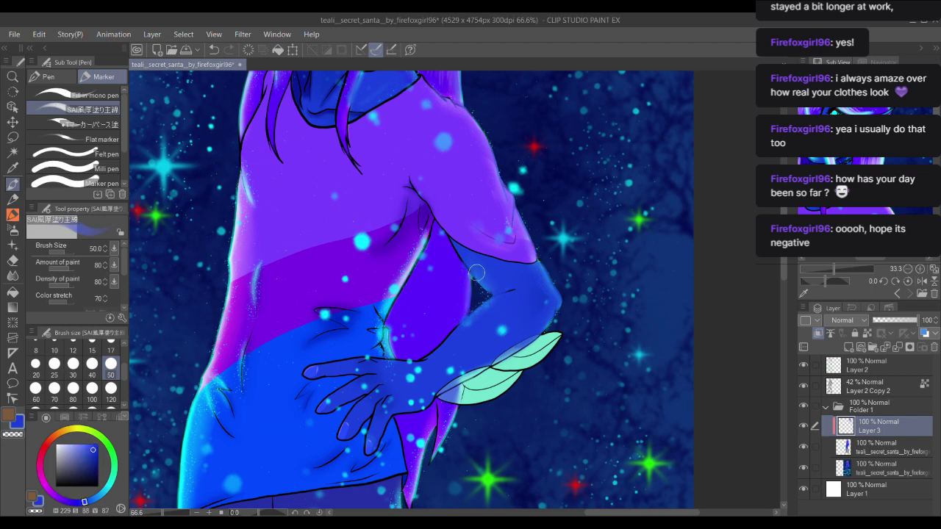
pyautogui.moveTo(439, 237); pyautogui.dragTo(463, 216)
pyautogui.keyDown('alt'); pyautogui.click(390, 248); pyautogui.keyUp('alt')
pyautogui.moveTo(406, 187); pyautogui.dragTo(428, 183)
# Step: Create a new raster layer and place it directly above Folder 1
pyautogui.scroll(-4, 435, 292)
pyautogui.scroll(-4, 434, 292)
pyautogui.moveTo(440, 266); pyautogui.dragTo(395, 241)
pyautogui.scroll(-2, 431, 252)
pyautogui.click(872, 407)
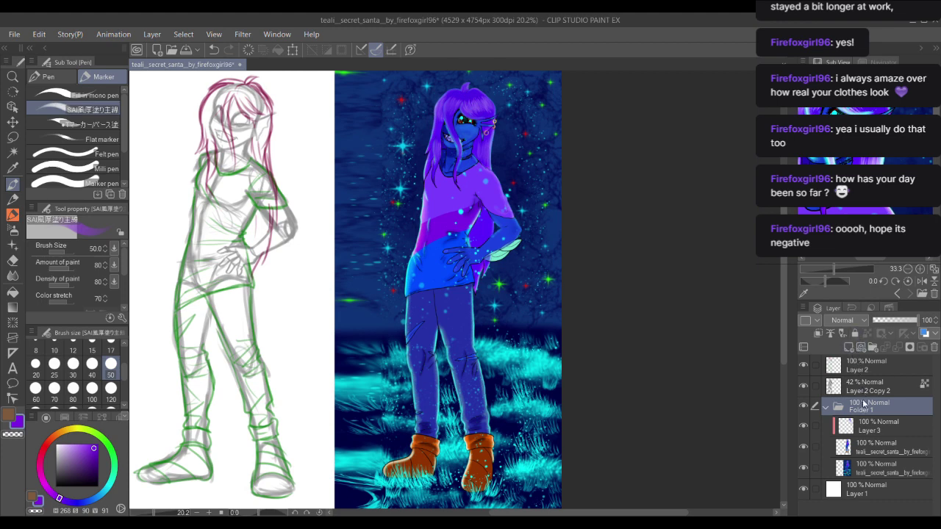
pyautogui.click(849, 347)
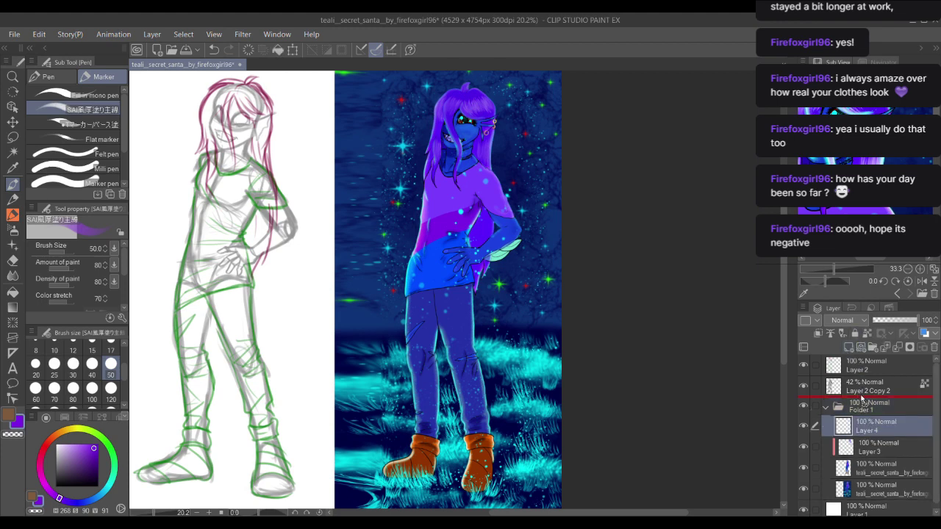
pyautogui.moveTo(862, 397); pyautogui.dragTo(871, 412)
# Step: Sample the bright cyan of the glowing grass as the drawing colour
pyautogui.scroll(6, 542, 311)
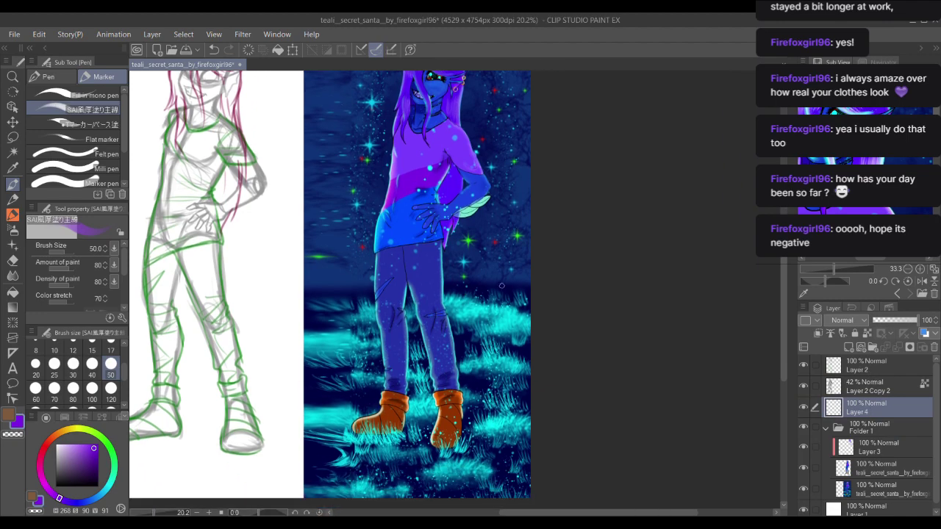
pyautogui.scroll(1, 472, 302)
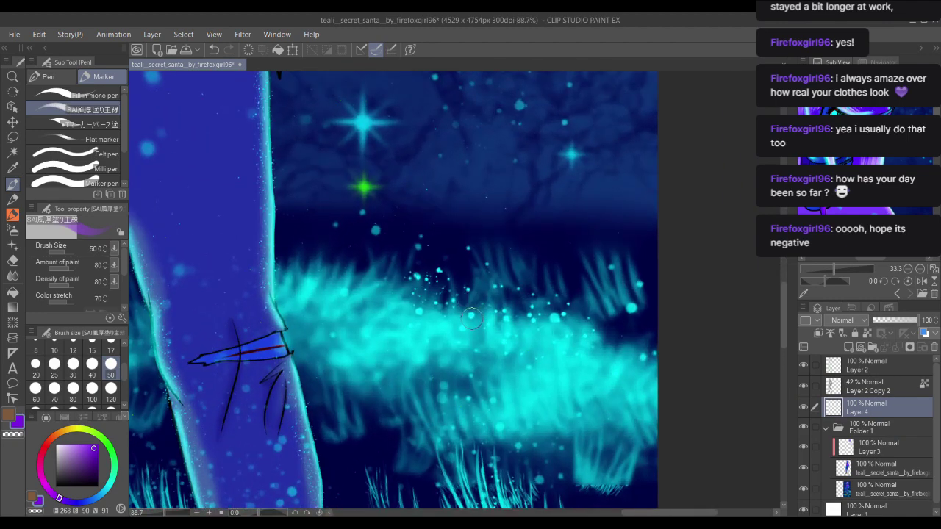
pyautogui.keyDown('alt'); pyautogui.click(475, 312); pyautogui.keyUp('alt')
pyautogui.scroll(-5, 475, 312)
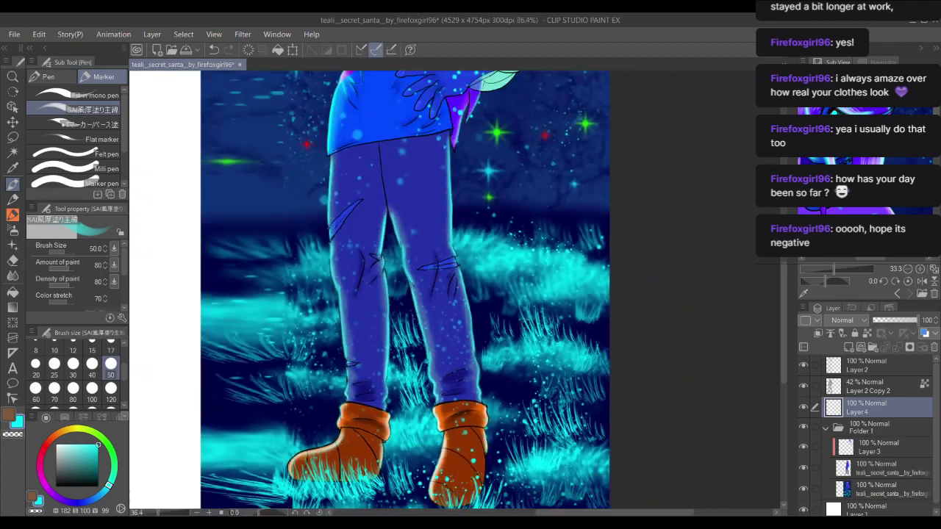
pyautogui.scroll(-2, 556, 253)
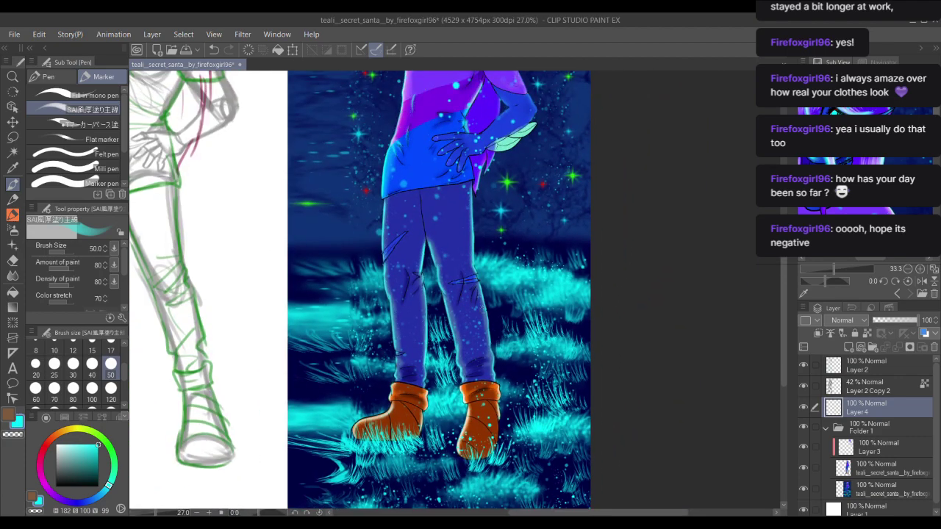
pyautogui.moveTo(490, 307); pyautogui.dragTo(483, 303)
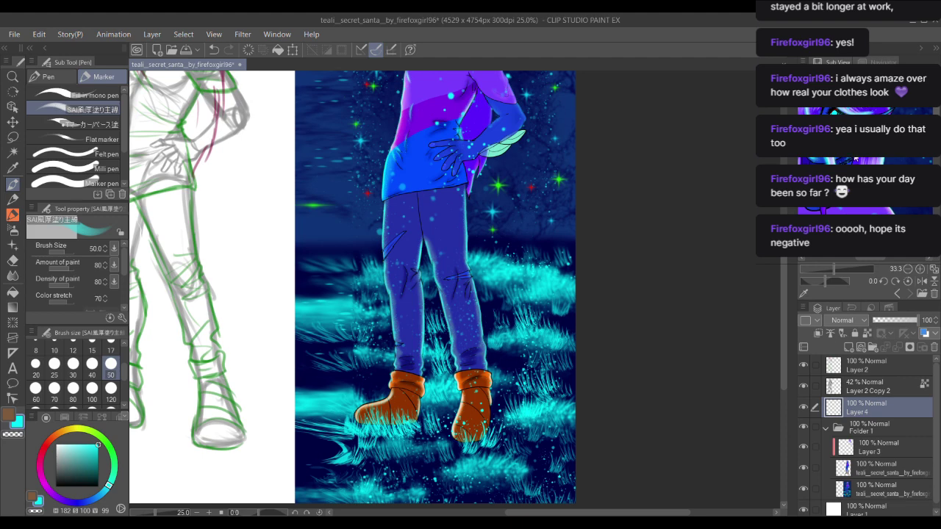
# Step: Set Layer 4 to Add (Glow), clip it to the layer below, and move it into Folder 1 above Layer 3
pyautogui.click(857, 161)
pyautogui.click(819, 333)
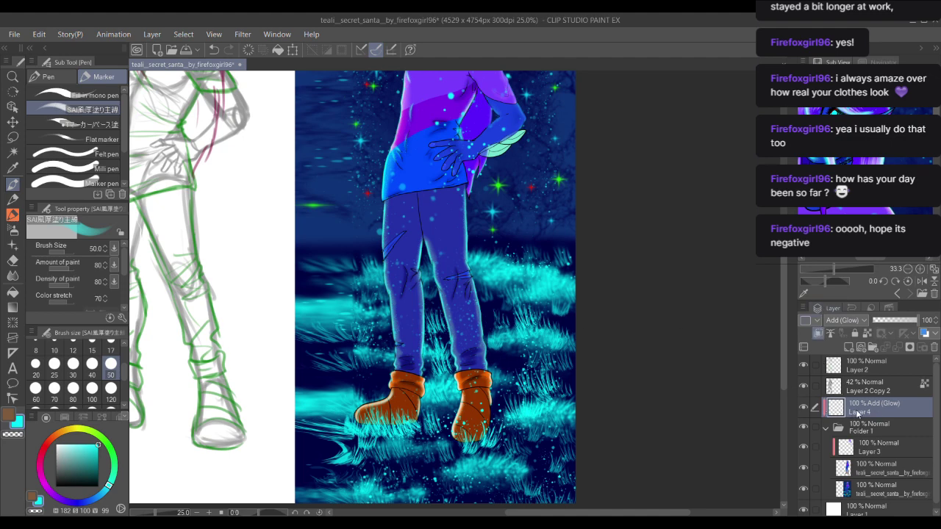
pyautogui.moveTo(863, 411); pyautogui.dragTo(869, 441)
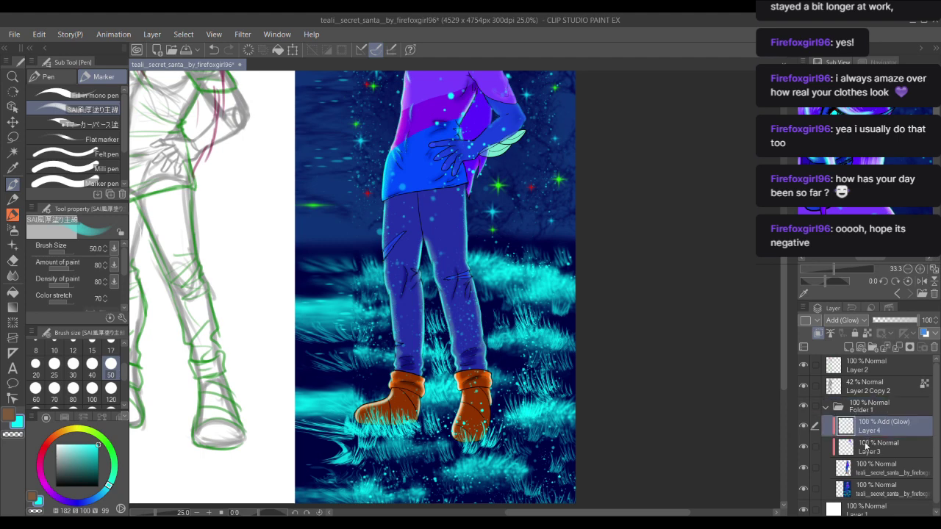
# Step: Set up the Gradient tool with the Foreground to transparent preset and cyan as the main colour
pyautogui.scroll(-3, 559, 273)
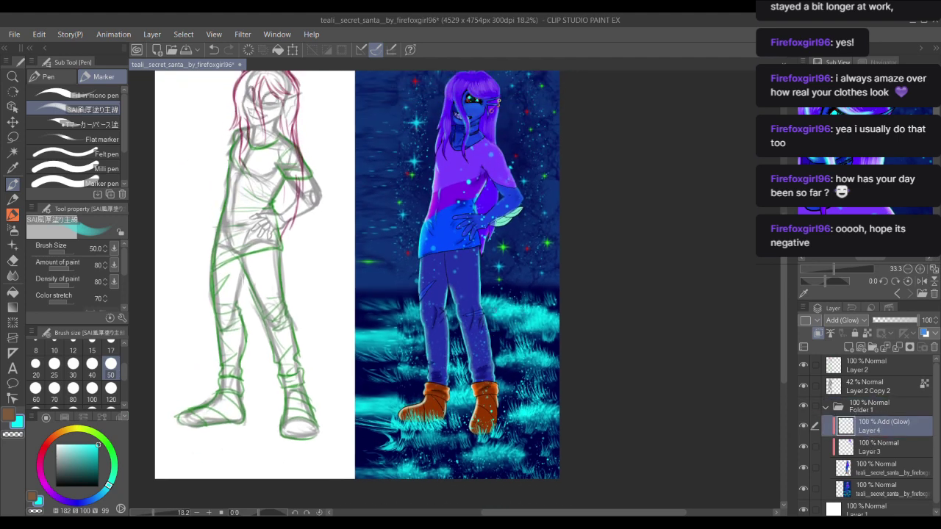
pyautogui.press('g')
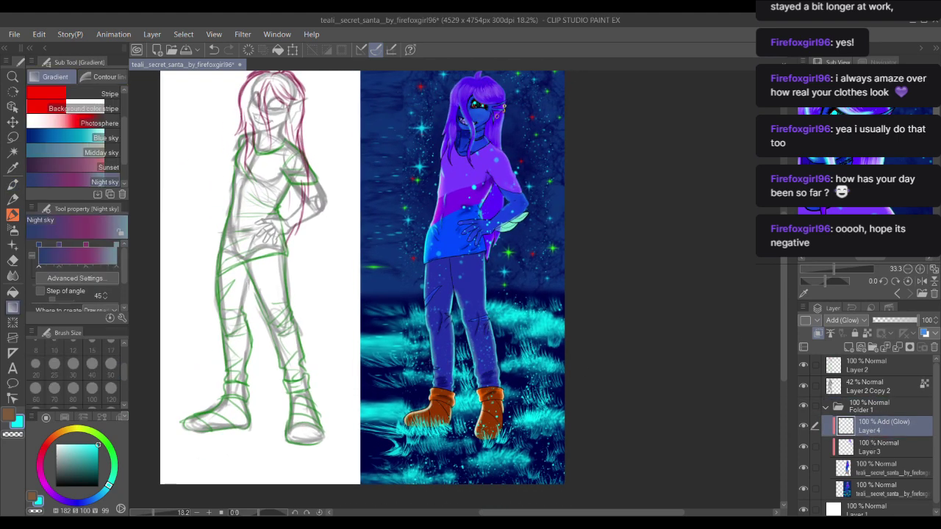
pyautogui.scroll(3, 118, 130)
pyautogui.click(103, 98)
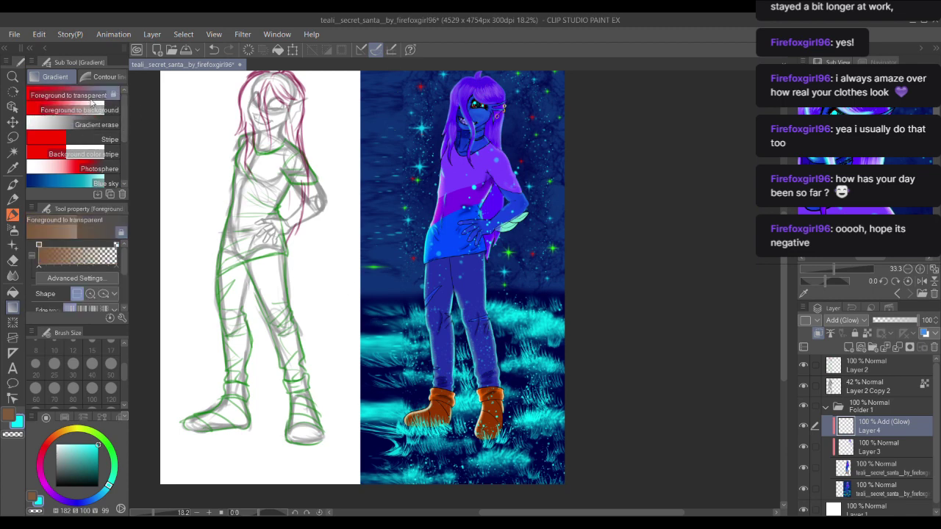
pyautogui.click(8, 414)
pyautogui.click(65, 417)
pyautogui.click(30, 428)
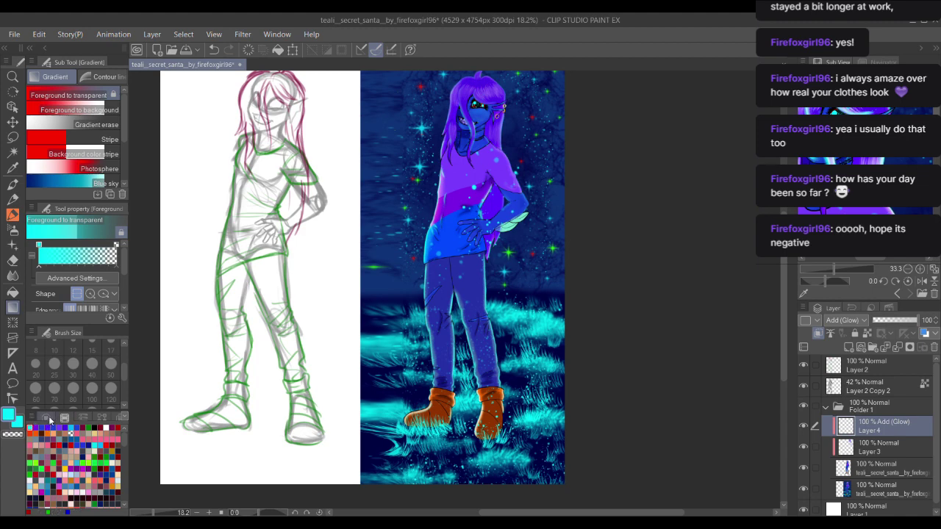
pyautogui.click(47, 418)
# Step: Apply a vertical cyan gradient on Layer 4 that fades from the boots up to the character's head
pyautogui.moveTo(457, 441); pyautogui.dragTo(458, 211)
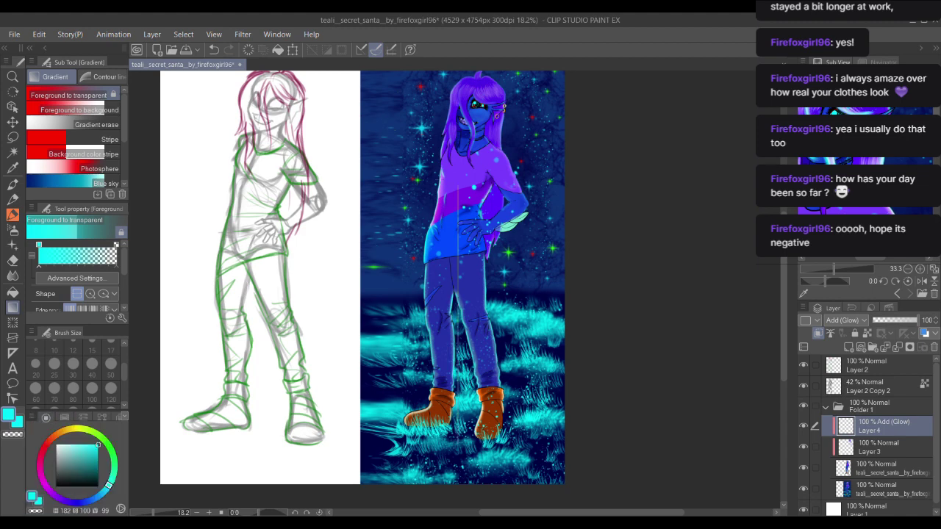
pyautogui.hotkey('ctrl', 'z')
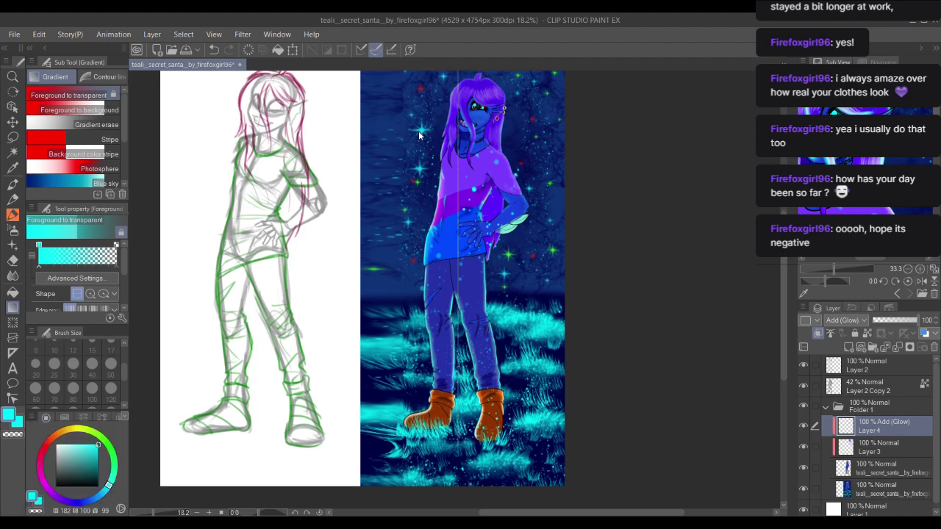
pyautogui.moveTo(458, 441); pyautogui.dragTo(458, 77)
pyautogui.moveTo(574, 246); pyautogui.dragTo(618, 270)
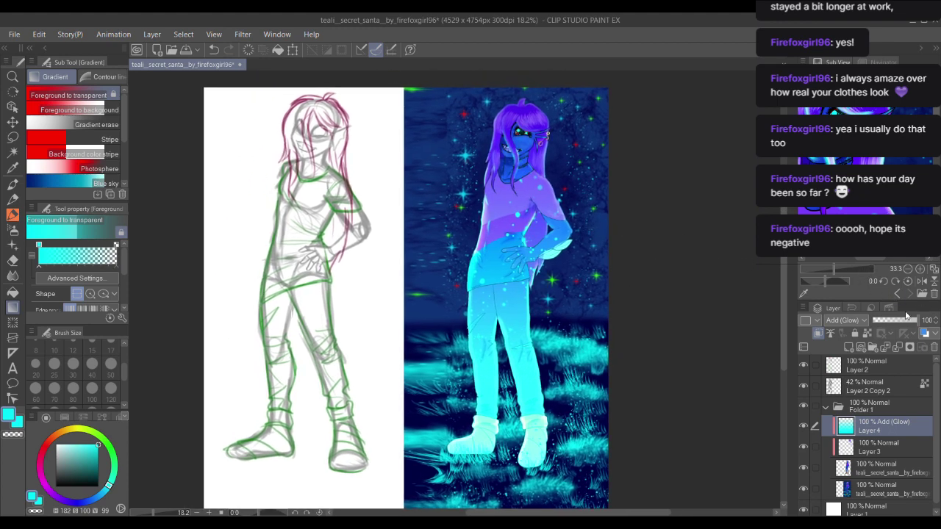
# Step: Lower the opacity of Layer 4 to 35%
pyautogui.moveTo(914, 324); pyautogui.dragTo(889, 326)
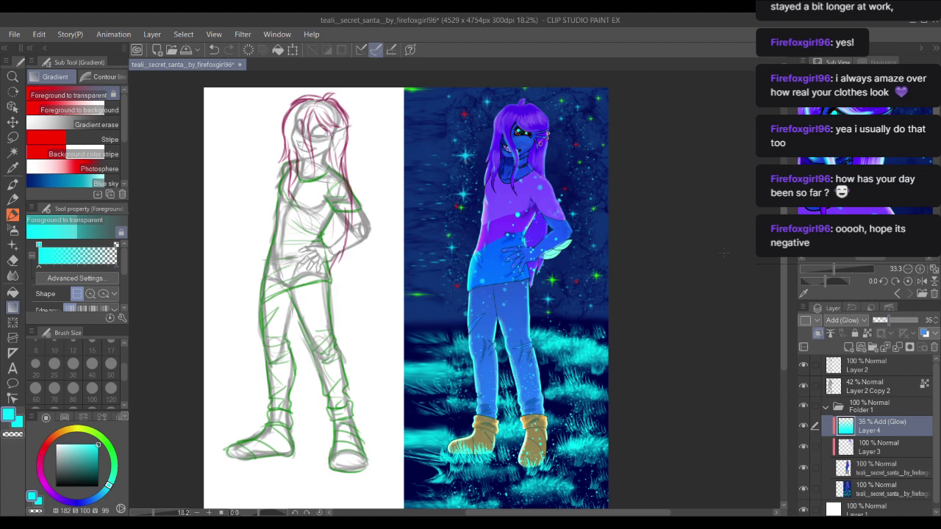
pyautogui.moveTo(659, 330); pyautogui.dragTo(596, 317)
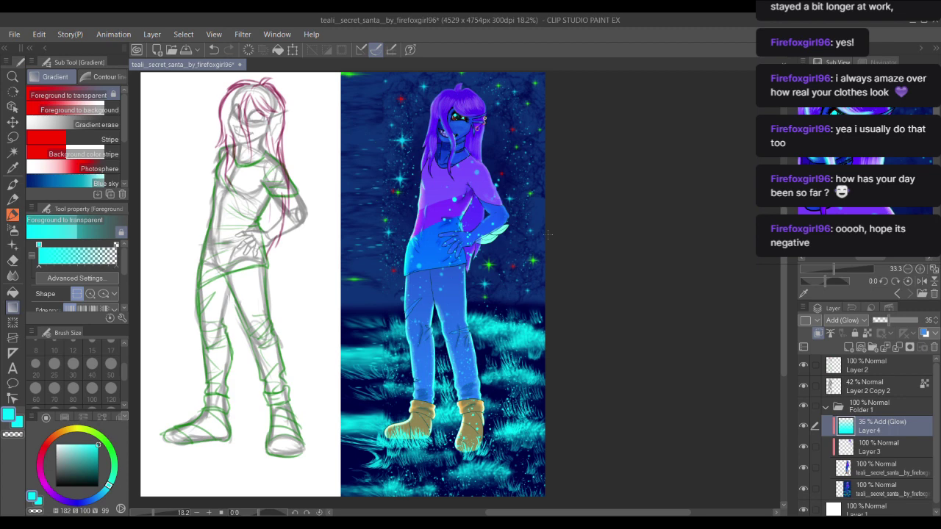
pyautogui.moveTo(512, 273); pyautogui.dragTo(527, 296)
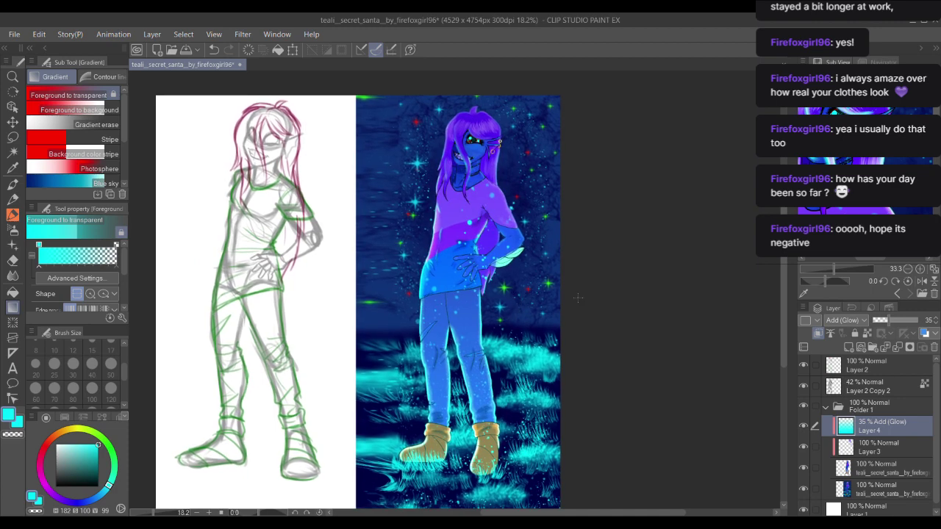
# Step: Add a new clipped layer directly above Layer 3 and set its blending mode to Multiply
pyautogui.click(879, 452)
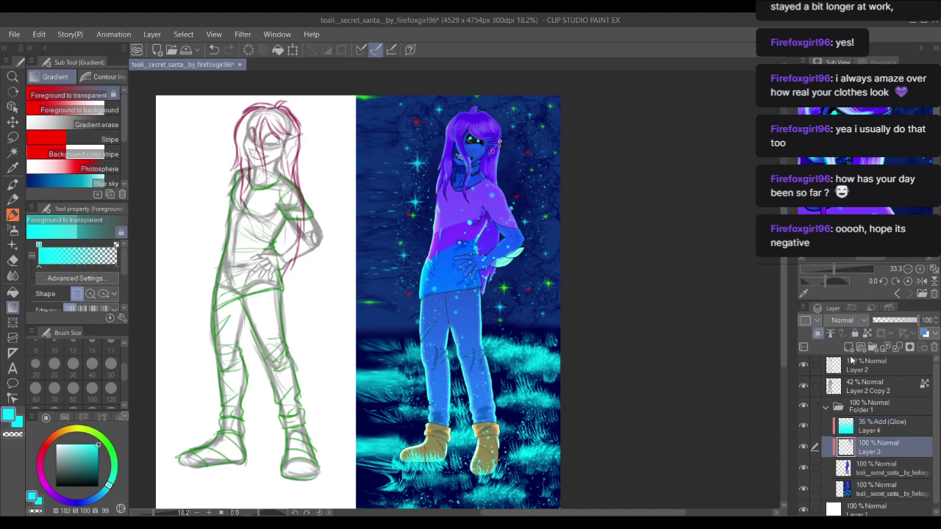
pyautogui.click(849, 348)
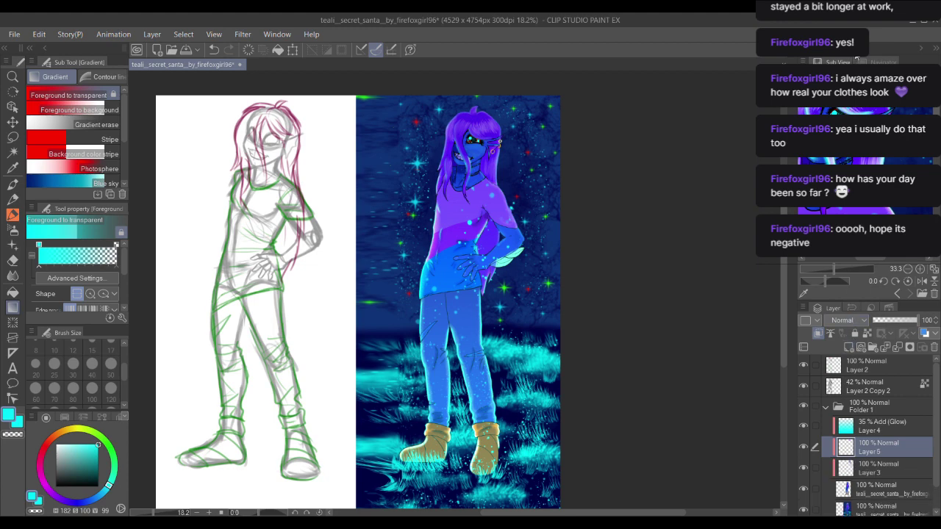
pyautogui.moveTo(516, 180); pyautogui.dragTo(491, 242)
pyautogui.scroll(1, 491, 241)
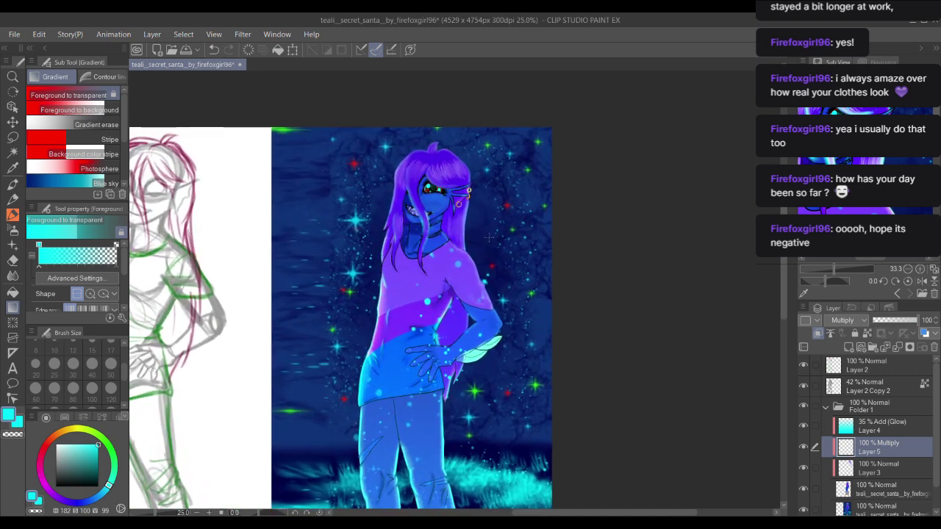
# Step: Sample the forearm's blue, darken it, and paint a shadow across the upper face with the SAI-style marker pen at size 50
pyautogui.scroll(4, 489, 240)
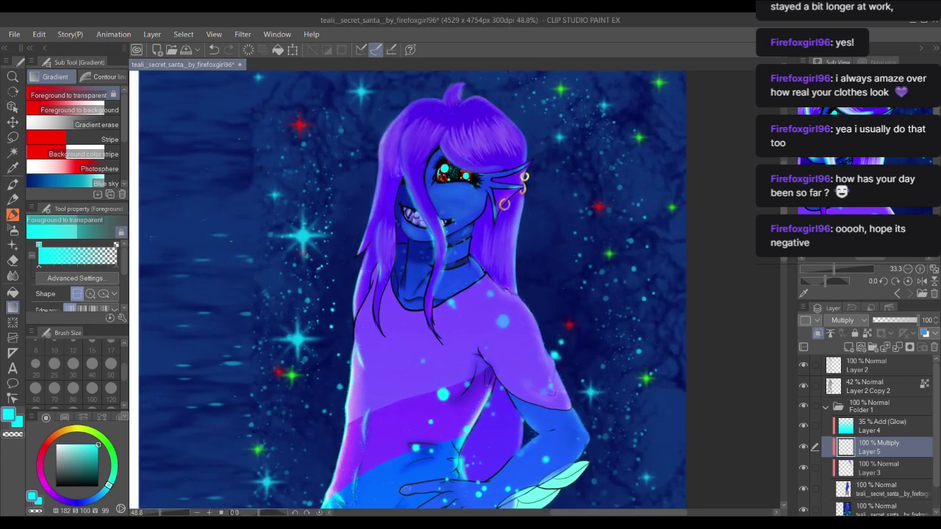
pyautogui.moveTo(513, 329); pyautogui.dragTo(522, 251)
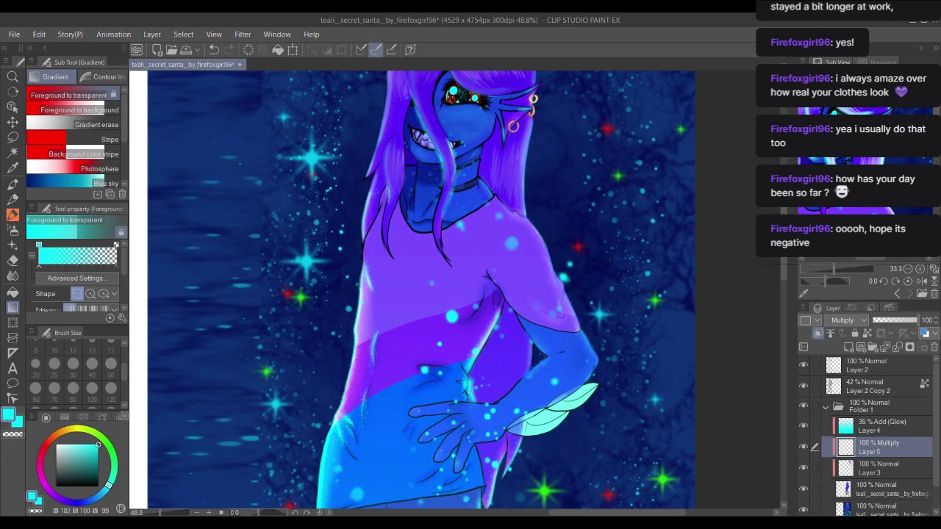
pyautogui.keyDown('alt'); pyautogui.click(568, 337); pyautogui.keyUp('alt')
pyautogui.press('p')
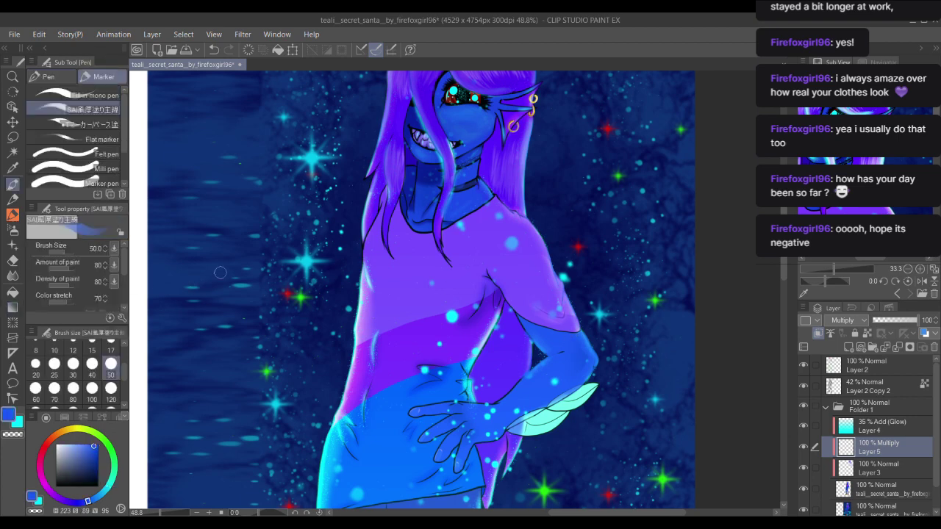
pyautogui.scroll(5, 323, 253)
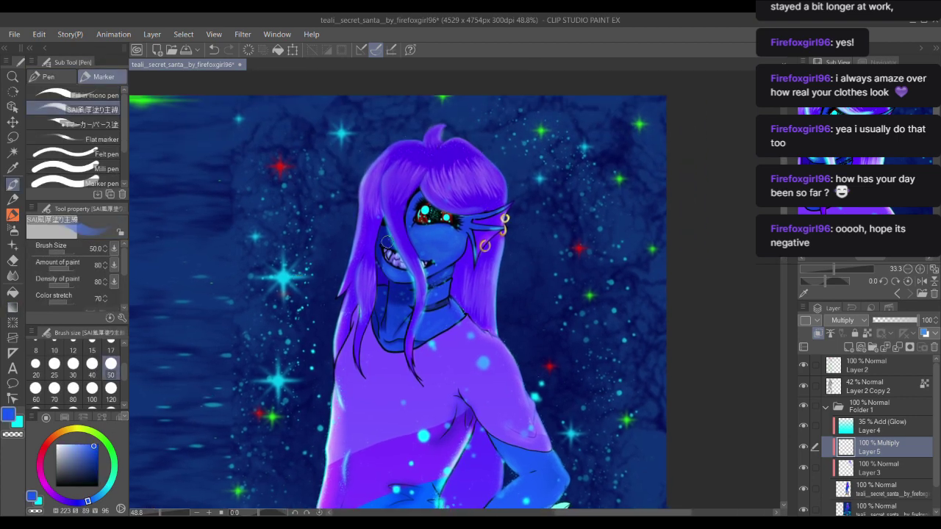
pyautogui.moveTo(385, 243); pyautogui.dragTo(416, 236)
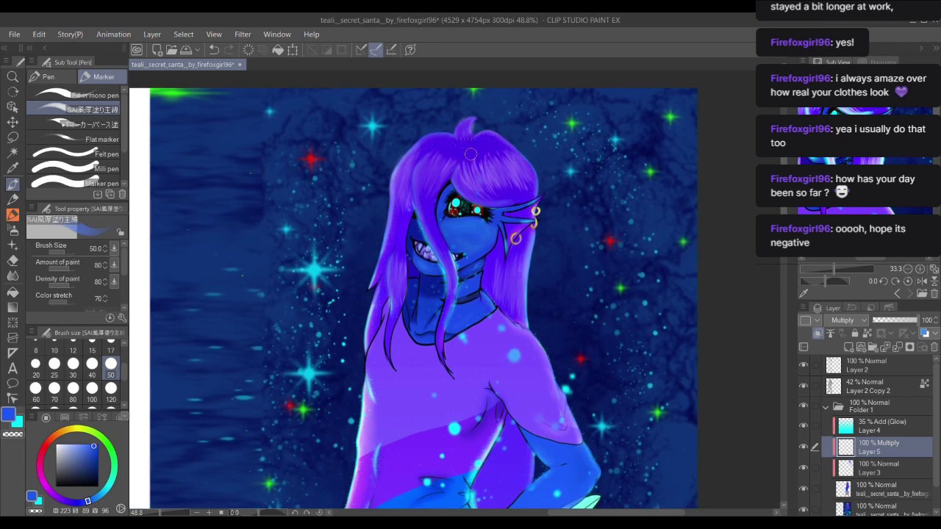
pyautogui.hscroll(2, 180, 355)
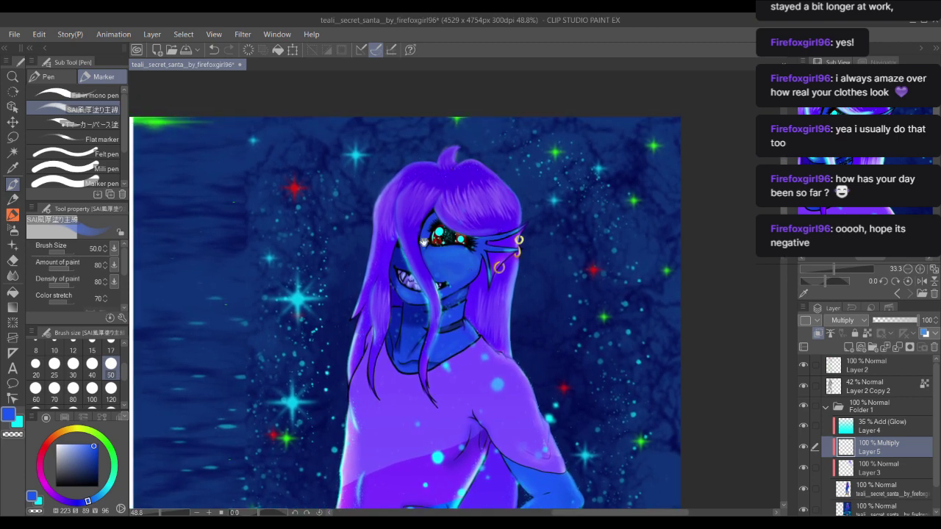
pyautogui.scroll(3, 416, 211)
pyautogui.moveTo(435, 159)
pyautogui.mouseDown()
pyautogui.moveTo(422, 179)
pyautogui.moveTo(421, 196)
pyautogui.moveTo(434, 151)
pyautogui.moveTo(424, 209)
pyautogui.moveTo(509, 215)
pyautogui.moveTo(418, 215)
pyautogui.moveTo(510, 227)
pyautogui.moveTo(519, 217)
pyautogui.moveTo(433, 243)
pyautogui.moveTo(528, 248)
pyautogui.mouseUp()
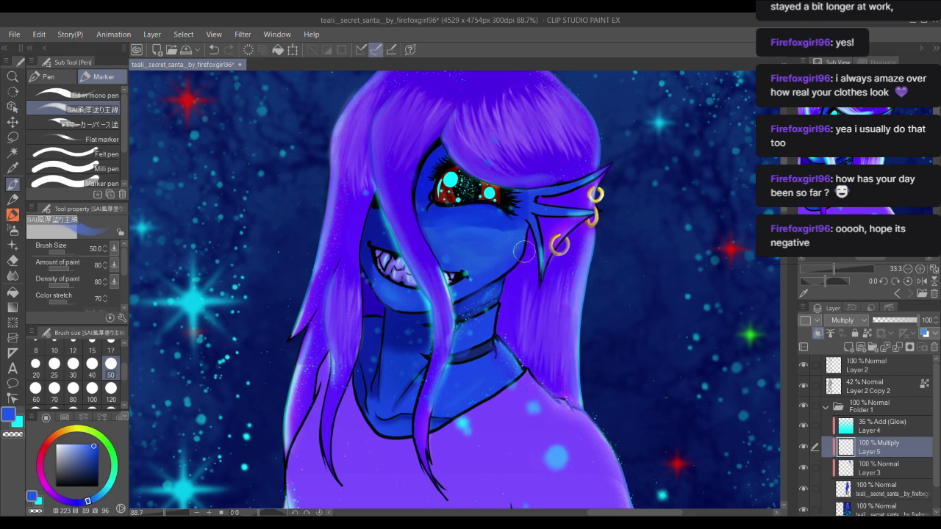
pyautogui.click(95, 458)
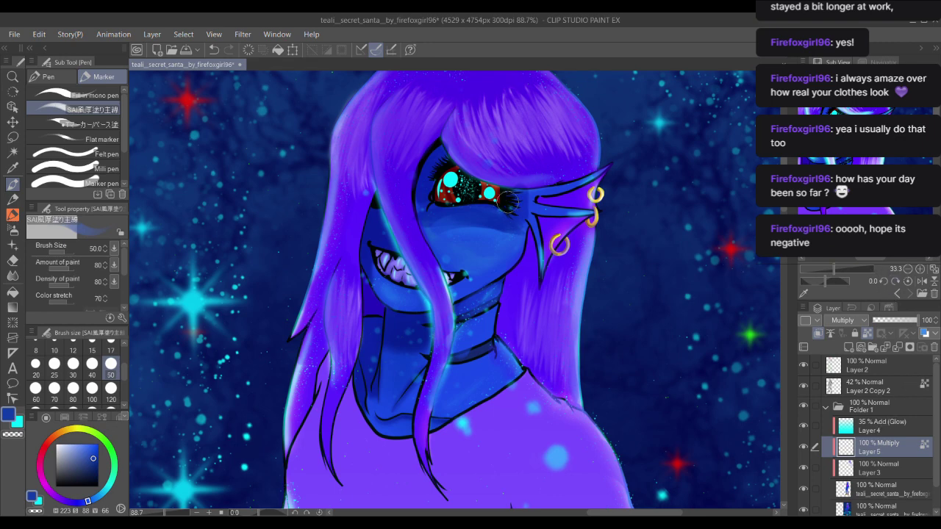
pyautogui.moveTo(498, 200); pyautogui.dragTo(532, 201)
pyautogui.moveTo(530, 250); pyautogui.dragTo(500, 240)
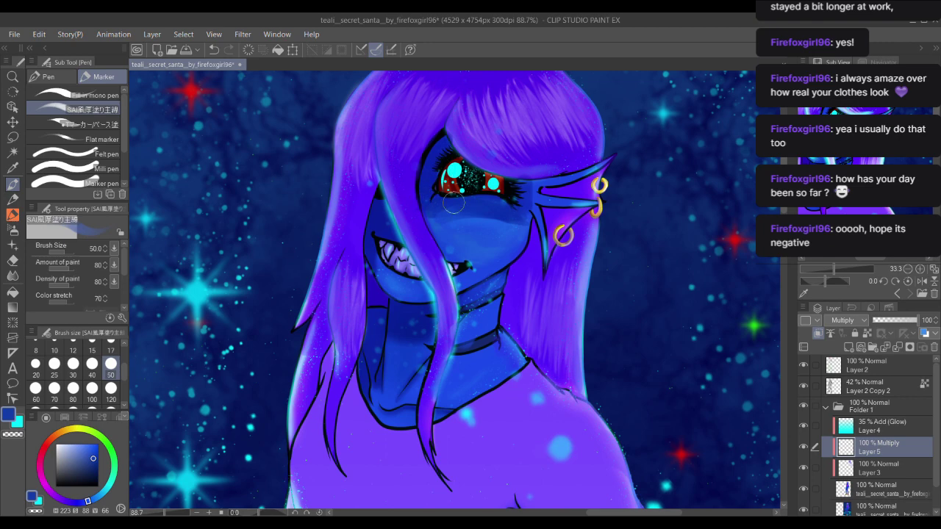
pyautogui.moveTo(527, 188)
pyautogui.mouseDown()
pyautogui.moveTo(619, 159)
pyautogui.moveTo(519, 145)
pyautogui.mouseUp()
# Step: Shade the character's ear fin with the marker pen at brush size 17
pyautogui.click(111, 343)
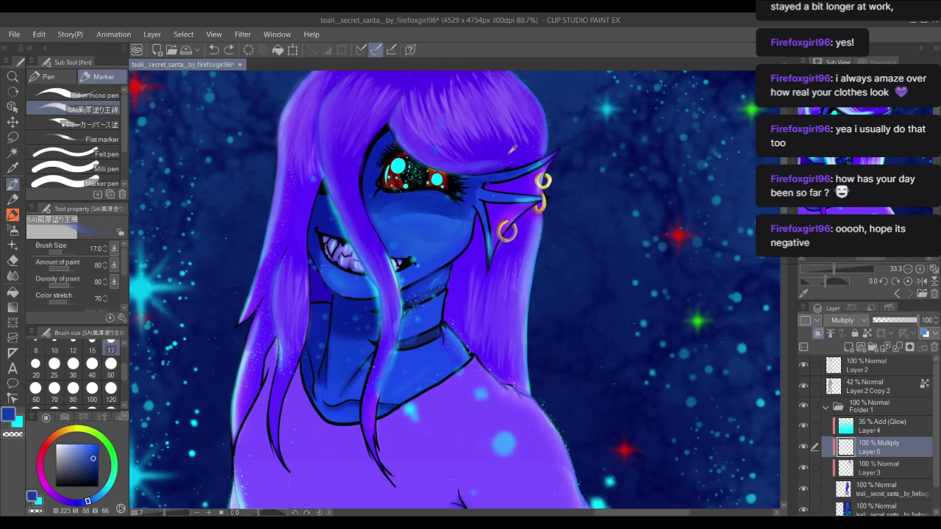
pyautogui.moveTo(491, 165); pyautogui.dragTo(503, 191)
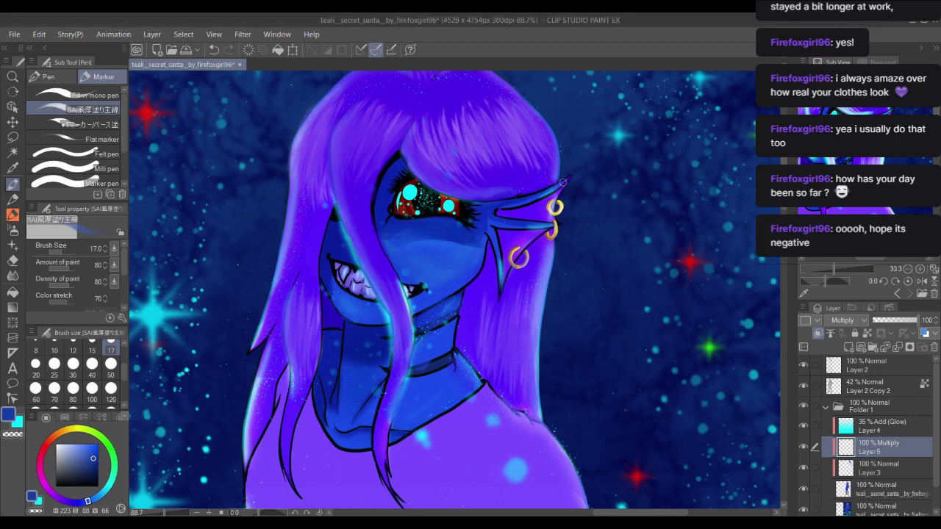
pyautogui.hscroll(-1, 316, 218)
# Step: Set the marker pen to size 50 and shade along the jaw, neck and the shoulder beneath the hair
pyautogui.click(111, 367)
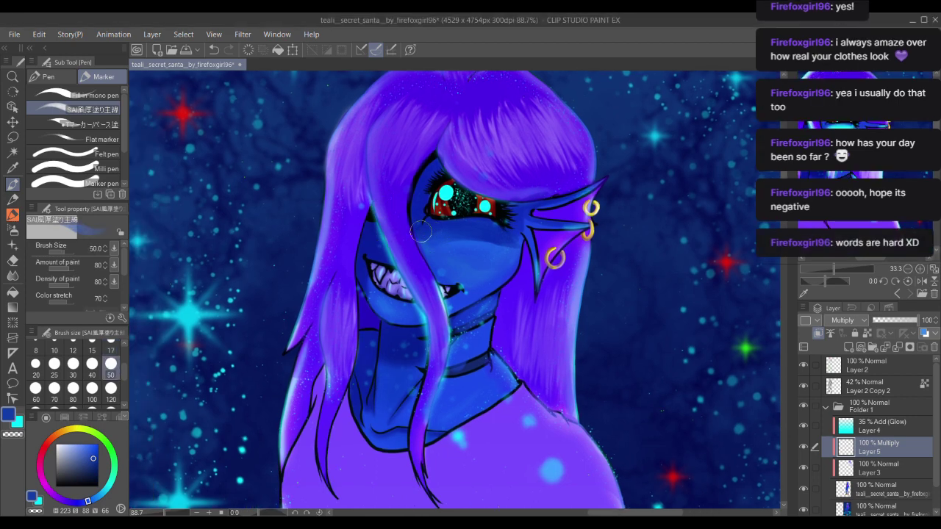
pyautogui.moveTo(520, 242)
pyautogui.mouseDown()
pyautogui.moveTo(415, 246)
pyautogui.moveTo(506, 242)
pyautogui.moveTo(434, 228)
pyautogui.moveTo(433, 244)
pyautogui.moveTo(508, 243)
pyautogui.moveTo(486, 242)
pyautogui.mouseUp()
pyautogui.scroll(-3, 482, 233)
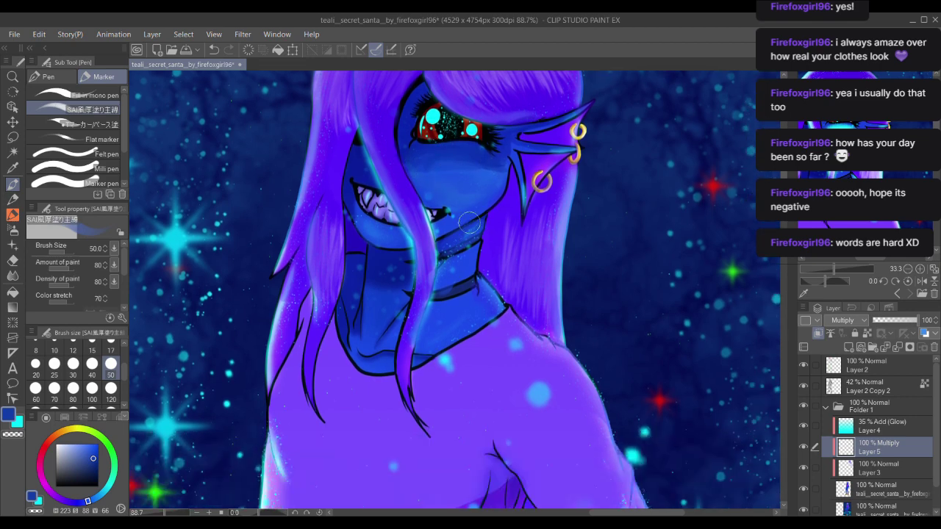
pyautogui.moveTo(471, 287)
pyautogui.mouseDown()
pyautogui.moveTo(536, 335)
pyautogui.moveTo(462, 300)
pyautogui.mouseUp()
pyautogui.moveTo(423, 269); pyautogui.dragTo(372, 191)
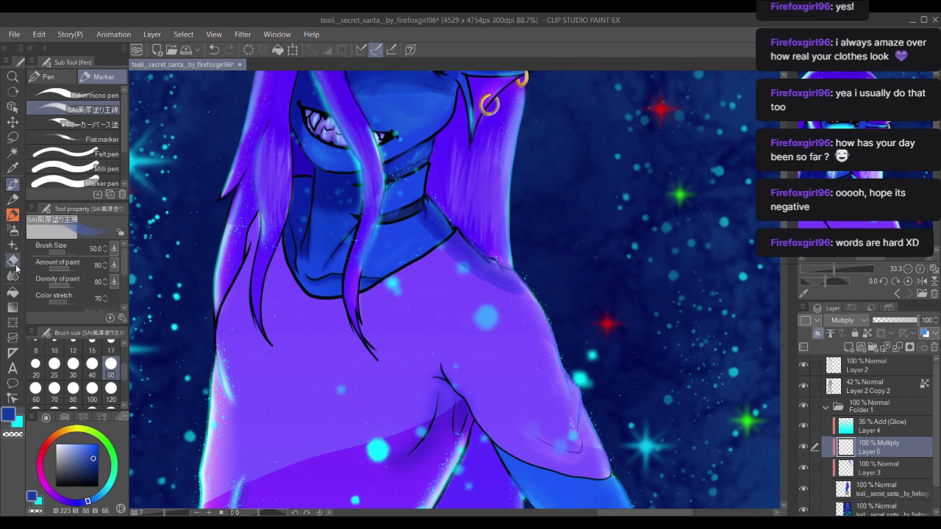
# Step: Deepen the shadow on the shoulder below the hair with the Soft airbrush at size 120
pyautogui.press('b')
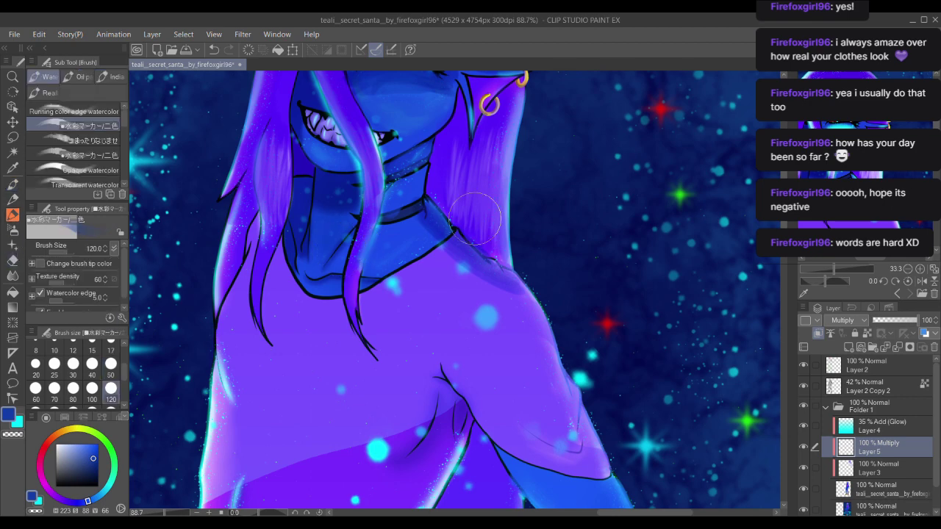
pyautogui.press('b')
pyautogui.scroll(-1, 199, 209)
pyautogui.scroll(1, 198, 213)
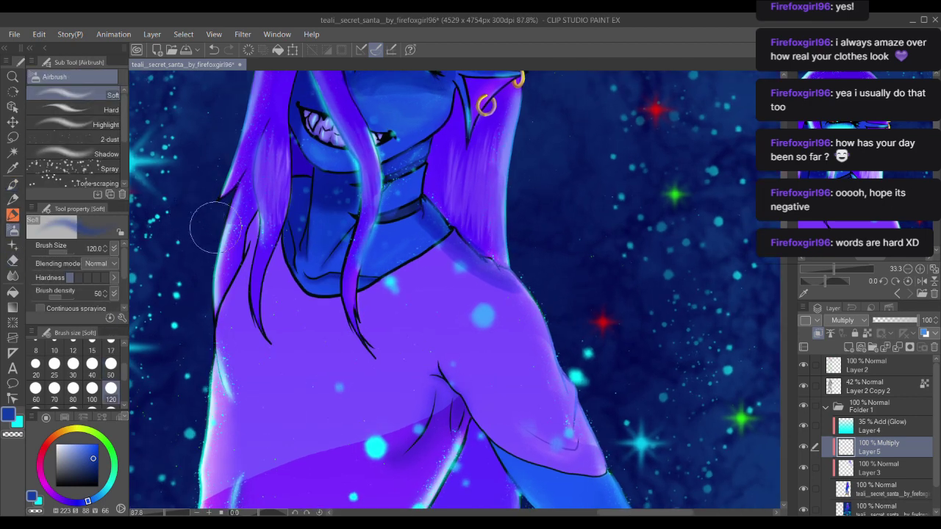
pyautogui.moveTo(455, 256)
pyautogui.mouseDown()
pyautogui.moveTo(414, 215)
pyautogui.moveTo(497, 287)
pyautogui.moveTo(412, 243)
pyautogui.moveTo(551, 332)
pyautogui.mouseUp()
pyautogui.moveTo(466, 234); pyautogui.dragTo(452, 251)
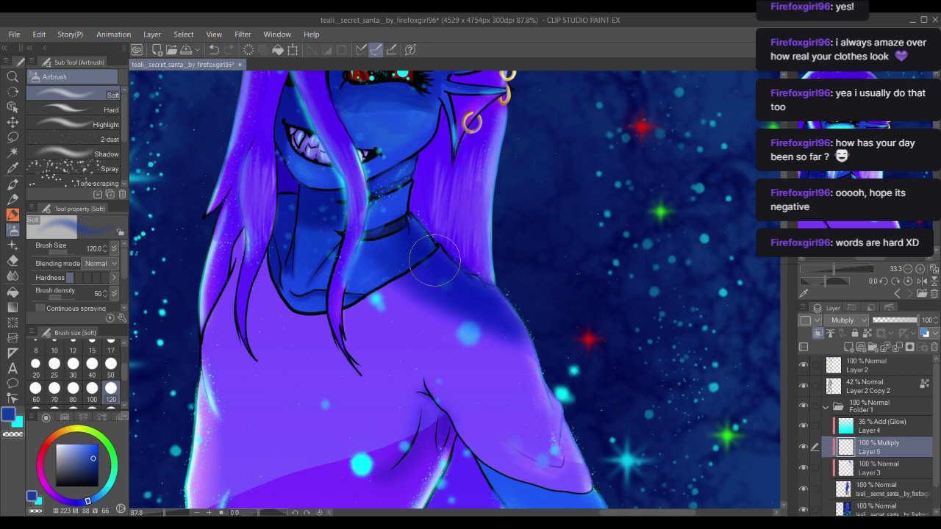
# Step: Shade the neck and upper chest of the shirt with the marker pen at size 120
pyautogui.press('b')
pyautogui.press('p')
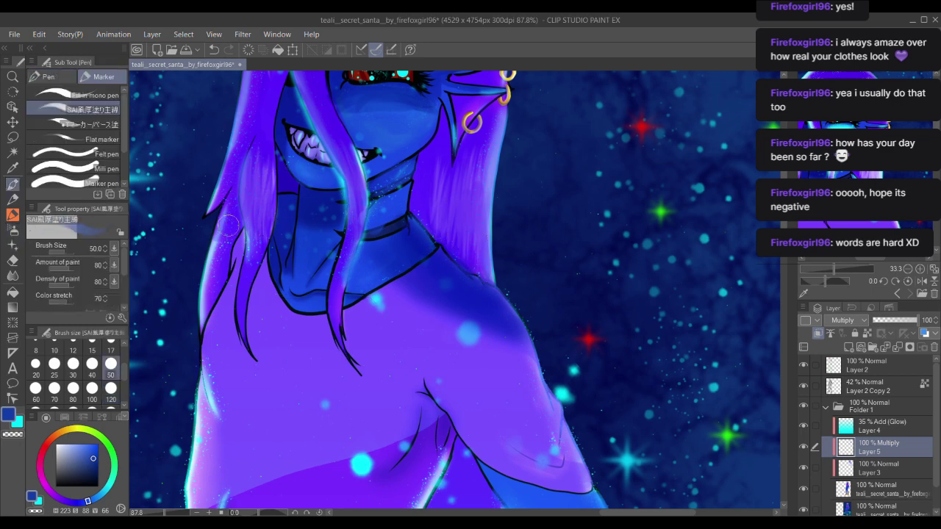
pyautogui.click(110, 397)
pyautogui.moveTo(360, 253)
pyautogui.mouseDown()
pyautogui.moveTo(456, 316)
pyautogui.moveTo(411, 291)
pyautogui.moveTo(526, 343)
pyautogui.moveTo(444, 274)
pyautogui.moveTo(352, 278)
pyautogui.mouseUp()
pyautogui.moveTo(255, 222)
pyautogui.mouseDown()
pyautogui.moveTo(329, 259)
pyautogui.moveTo(323, 245)
pyautogui.mouseUp()
pyautogui.moveTo(293, 303)
pyautogui.mouseDown()
pyautogui.moveTo(287, 335)
pyautogui.moveTo(322, 211)
pyautogui.moveTo(478, 298)
pyautogui.moveTo(455, 257)
pyautogui.moveTo(471, 250)
pyautogui.moveTo(464, 211)
pyautogui.moveTo(496, 255)
pyautogui.moveTo(477, 206)
pyautogui.moveTo(424, 212)
pyautogui.moveTo(402, 204)
pyautogui.mouseUp()
pyautogui.scroll(-1, 407, 232)
pyautogui.scroll(-1, 406, 232)
# Step: Enlarge the marker pen to size 200 and extend the shadow over the shoulder and outer sleeve
pyautogui.click(110, 364)
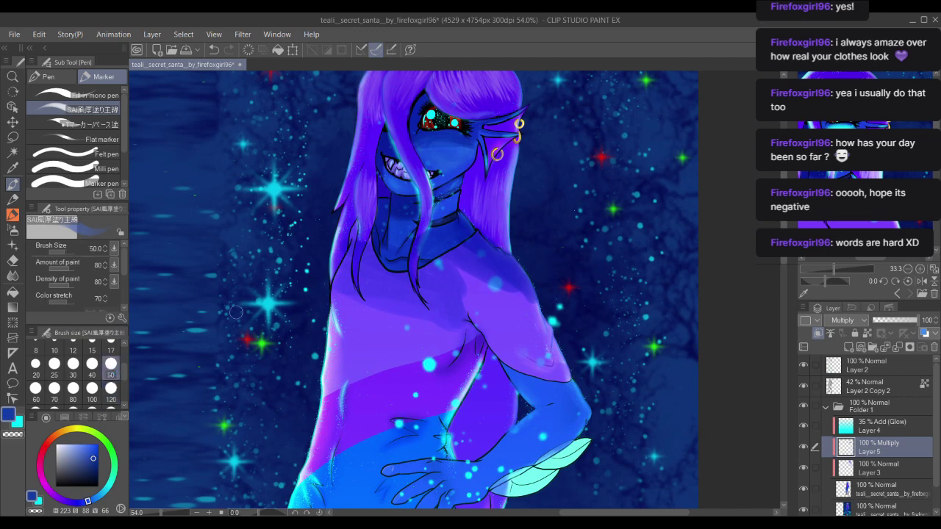
pyautogui.scroll(-1, 124, 368)
pyautogui.click(91, 375)
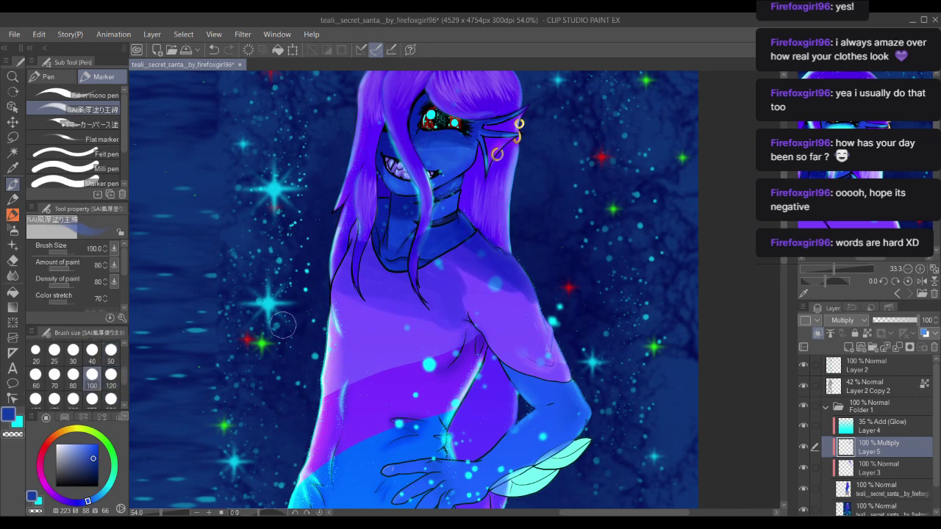
pyautogui.click(73, 399)
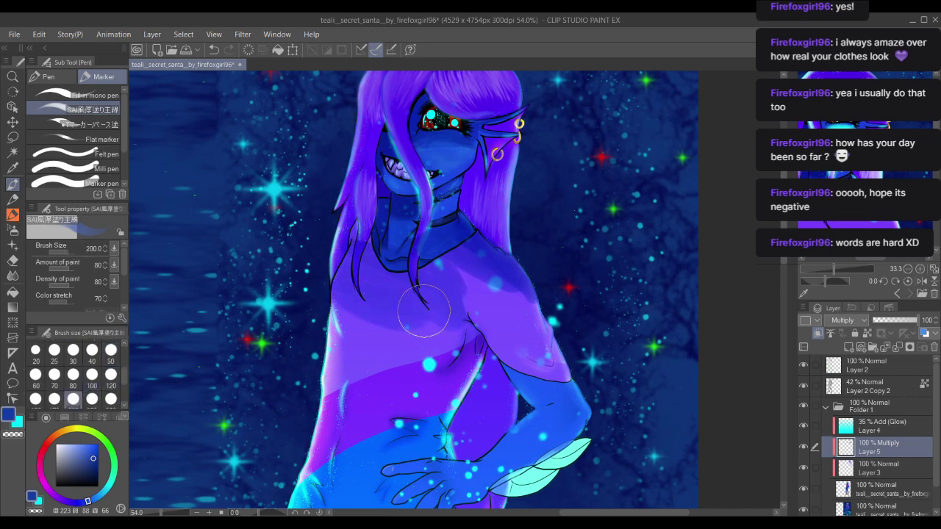
pyautogui.moveTo(444, 298)
pyautogui.mouseDown()
pyautogui.moveTo(364, 251)
pyautogui.moveTo(480, 279)
pyautogui.moveTo(455, 277)
pyautogui.moveTo(536, 315)
pyautogui.moveTo(513, 281)
pyautogui.moveTo(578, 390)
pyautogui.mouseUp()
pyautogui.moveTo(505, 274); pyautogui.dragTo(580, 399)
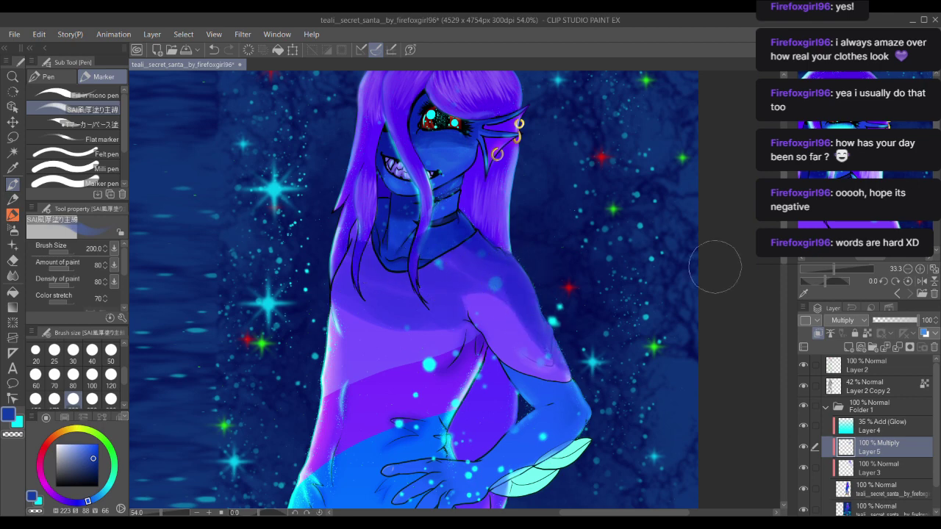
pyautogui.moveTo(498, 277); pyautogui.dragTo(561, 364)
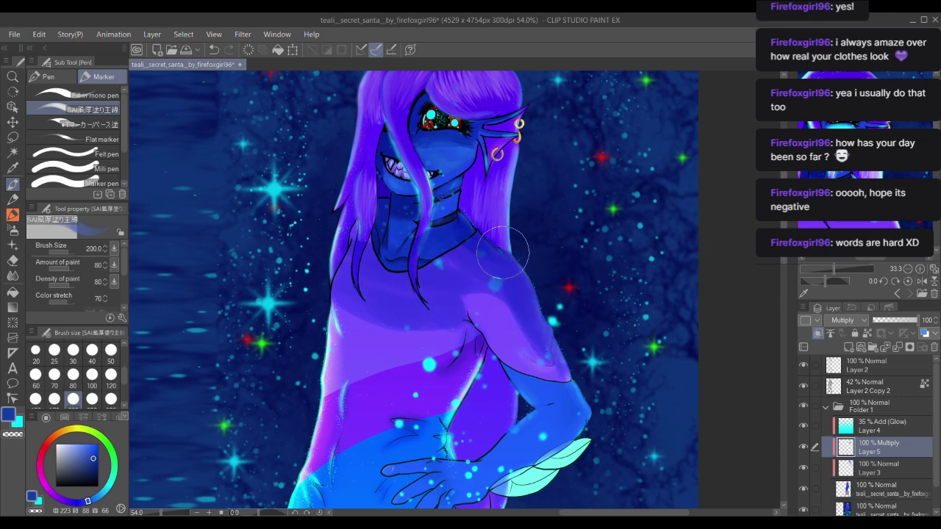
pyautogui.moveTo(509, 292)
pyautogui.mouseDown()
pyautogui.moveTo(577, 380)
pyautogui.moveTo(474, 258)
pyautogui.moveTo(488, 278)
pyautogui.moveTo(469, 279)
pyautogui.moveTo(469, 308)
pyautogui.mouseUp()
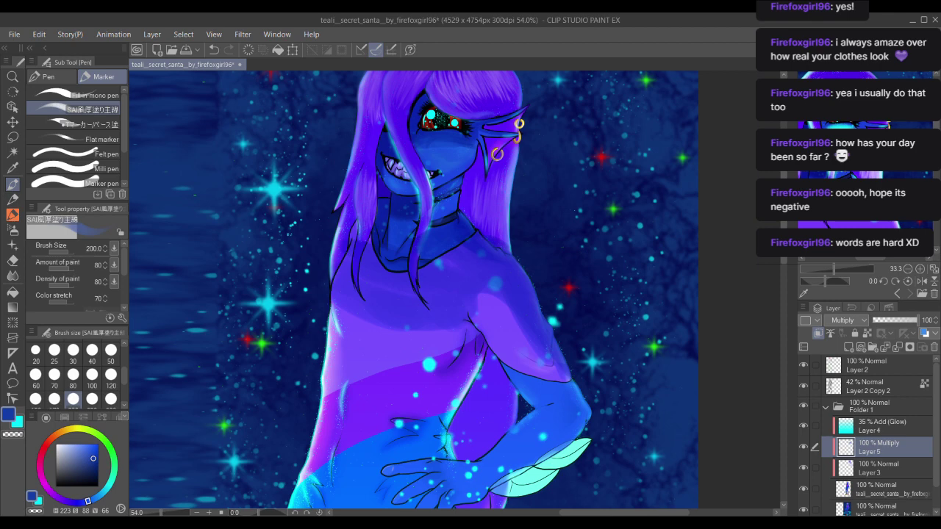
# Step: Compare the Overlay and Darker color blending modes on Layer 5 and return it to Multiply
pyautogui.click(847, 455)
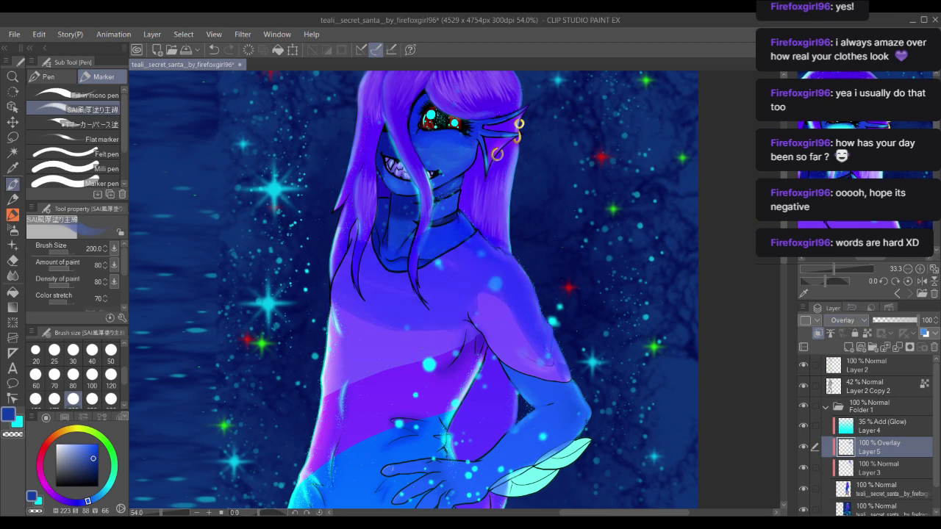
pyautogui.click(849, 274)
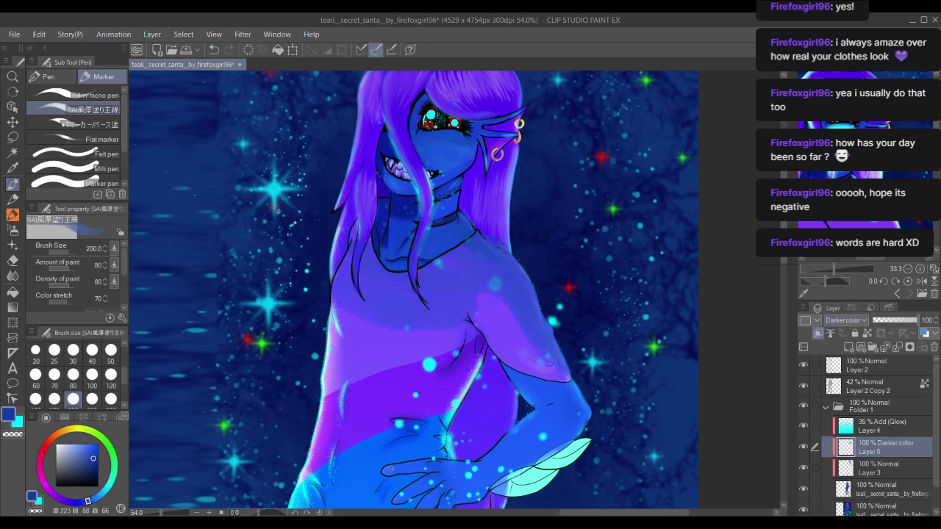
pyautogui.click(847, 88)
# Step: Refine the shadow shapes on the arm, shoulder and upper chest with the marker pen at size 120
pyautogui.moveTo(526, 218); pyautogui.dragTo(514, 197)
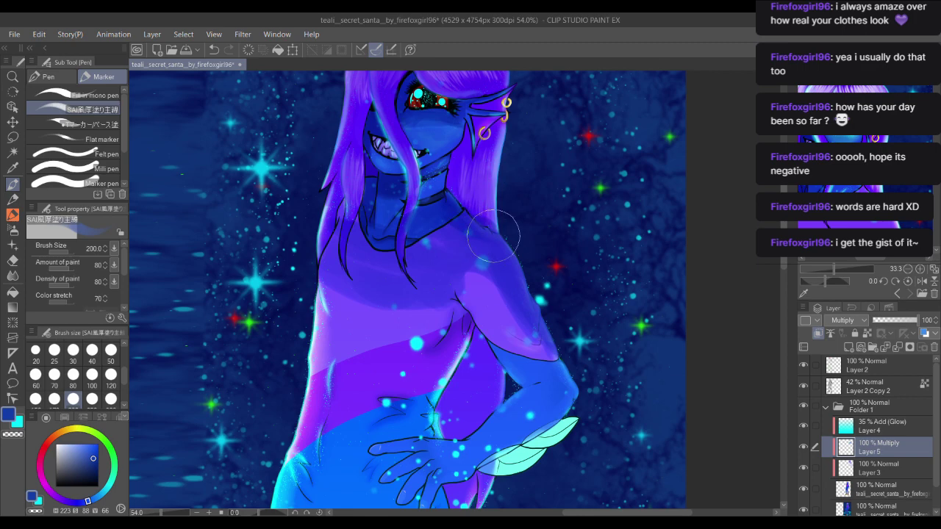
pyautogui.moveTo(503, 297); pyautogui.dragTo(499, 204)
pyautogui.click(111, 377)
pyautogui.moveTo(518, 311)
pyautogui.mouseDown()
pyautogui.moveTo(540, 299)
pyautogui.moveTo(447, 364)
pyautogui.moveTo(436, 359)
pyautogui.moveTo(439, 367)
pyautogui.moveTo(546, 297)
pyautogui.mouseUp()
pyautogui.moveTo(492, 257); pyautogui.dragTo(509, 314)
pyautogui.moveTo(461, 265)
pyautogui.mouseDown()
pyautogui.moveTo(453, 177)
pyautogui.moveTo(447, 275)
pyautogui.mouseUp()
pyautogui.moveTo(434, 311)
pyautogui.mouseDown()
pyautogui.moveTo(472, 293)
pyautogui.moveTo(466, 303)
pyautogui.mouseUp()
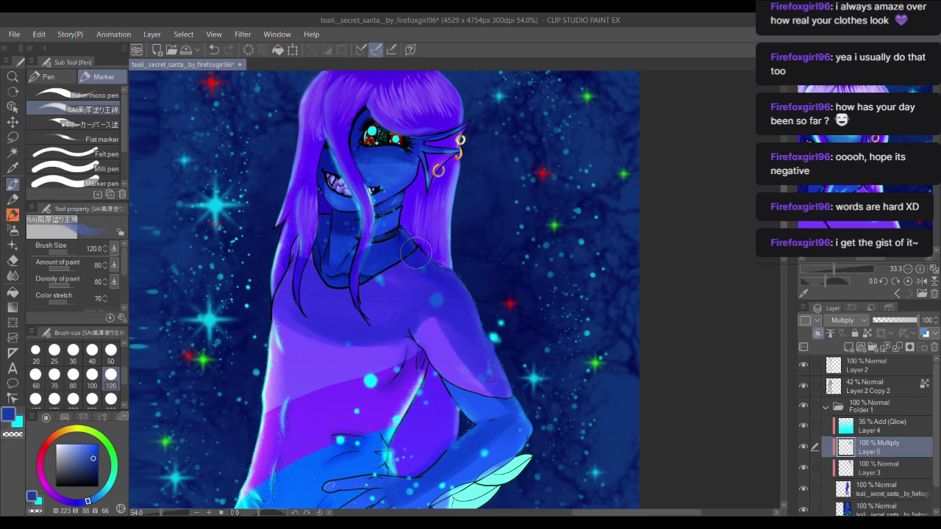
pyautogui.moveTo(422, 278); pyautogui.dragTo(375, 274)
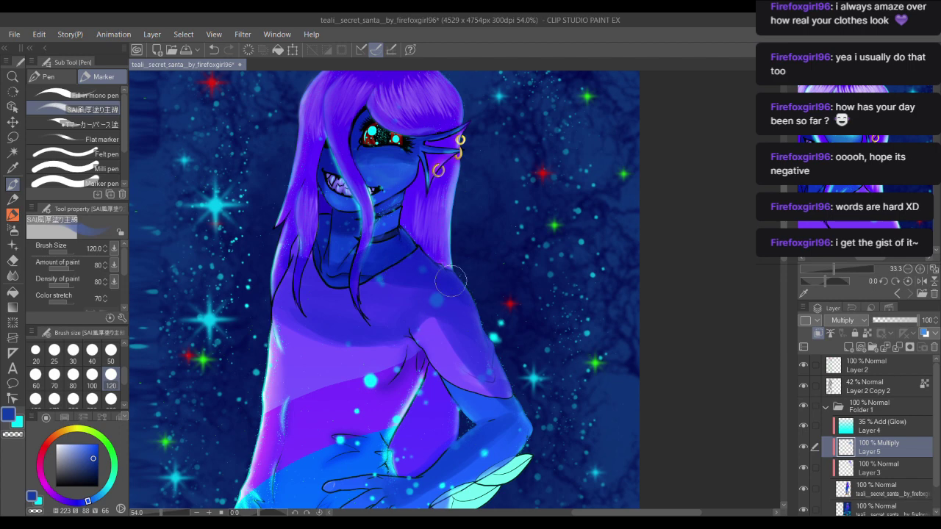
pyautogui.scroll(-5, 478, 368)
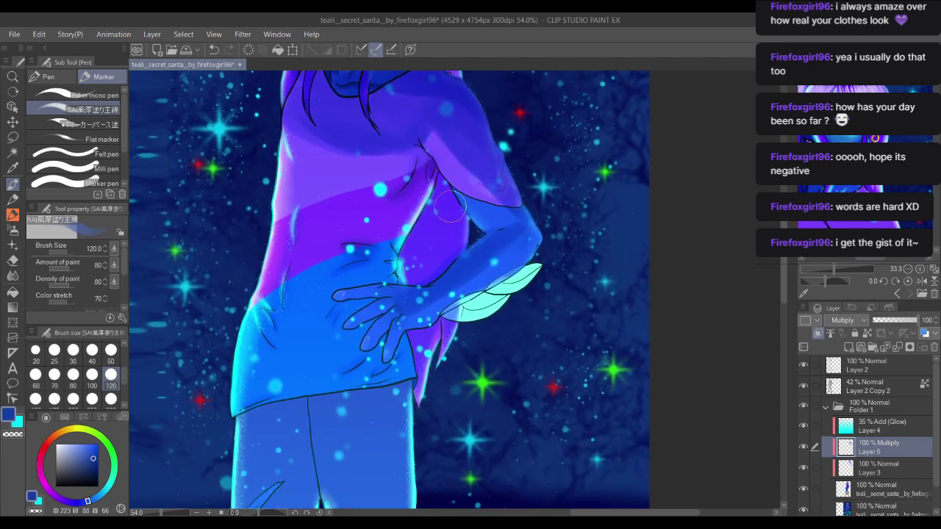
pyautogui.scroll(-3, 464, 221)
pyautogui.scroll(-3, 424, 248)
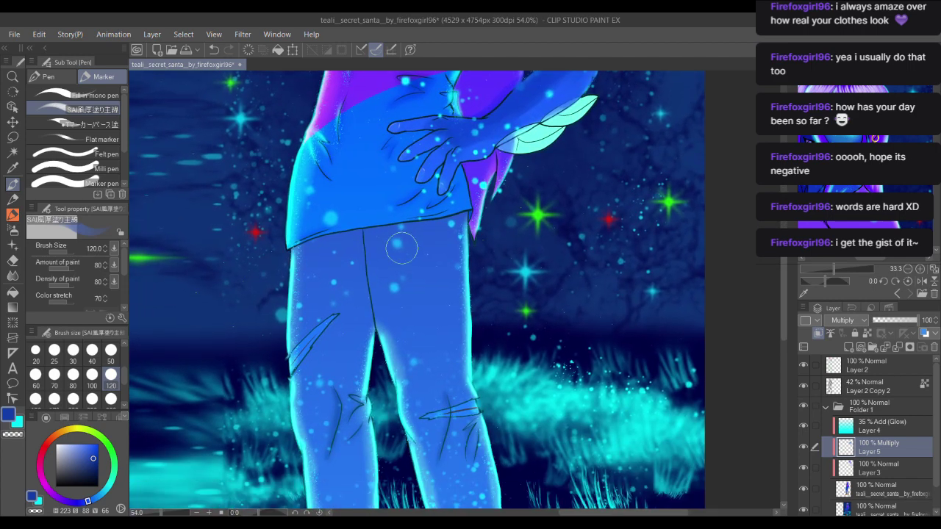
pyautogui.scroll(-3, 413, 296)
pyautogui.scroll(-6, 368, 291)
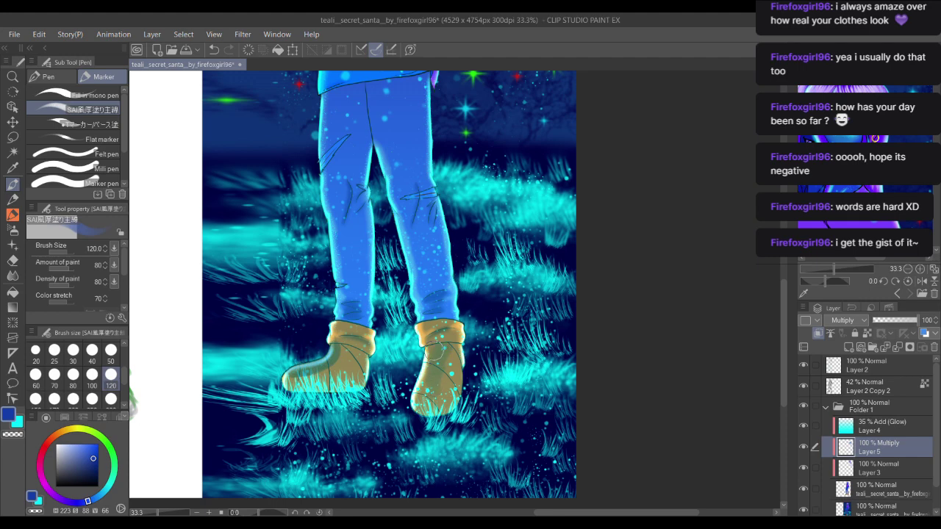
# Step: Shade the upper part of the trousers with the marker pen at size 300
pyautogui.scroll(3, 442, 287)
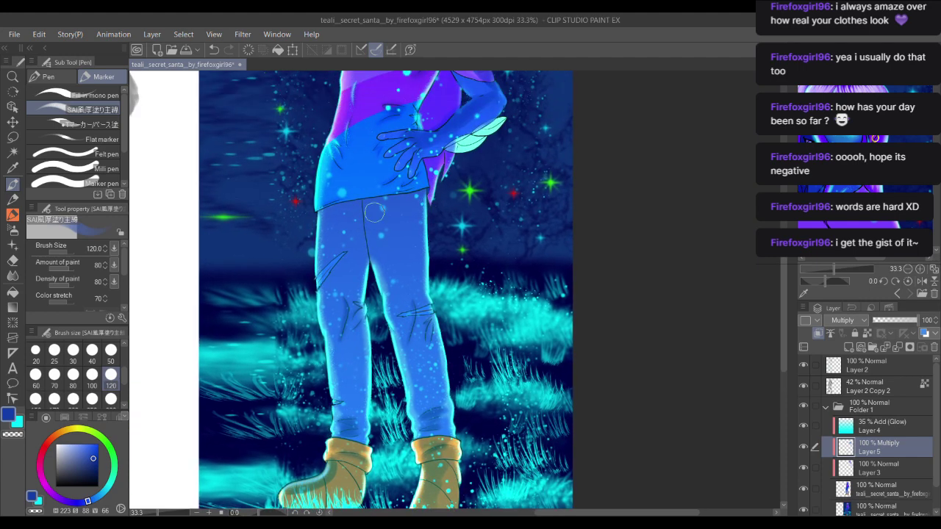
pyautogui.click(111, 399)
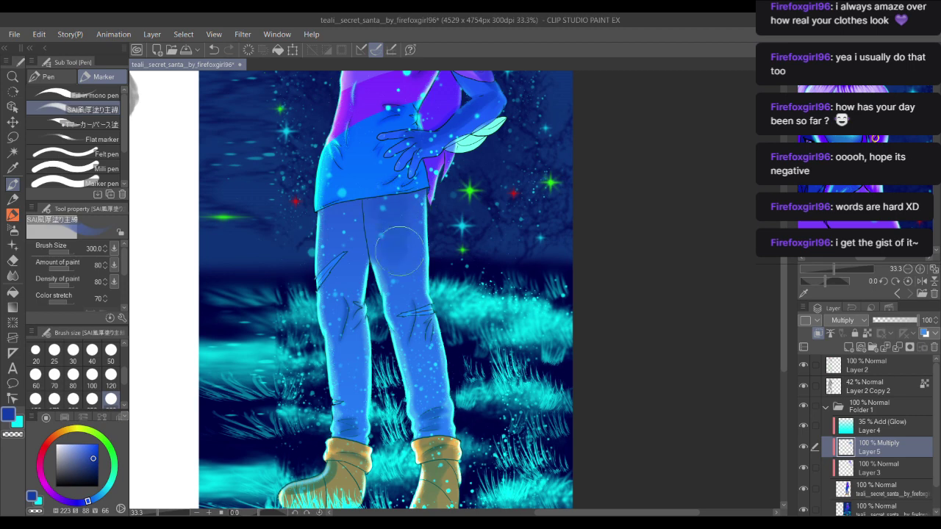
pyautogui.moveTo(406, 277)
pyautogui.mouseDown()
pyautogui.moveTo(377, 266)
pyautogui.moveTo(337, 216)
pyautogui.moveTo(343, 277)
pyautogui.moveTo(373, 250)
pyautogui.moveTo(400, 280)
pyautogui.moveTo(402, 273)
pyautogui.moveTo(398, 300)
pyautogui.moveTo(326, 267)
pyautogui.moveTo(337, 246)
pyautogui.moveTo(334, 258)
pyautogui.moveTo(411, 226)
pyautogui.moveTo(405, 279)
pyautogui.moveTo(400, 238)
pyautogui.mouseUp()
pyautogui.scroll(5, 327, 224)
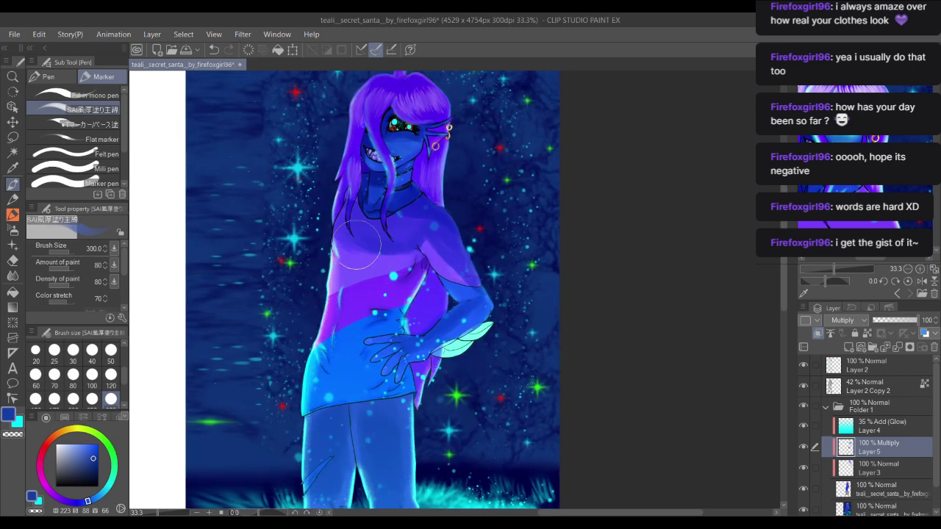
# Step: Deepen the shadow over the upper chest and the crown of the hair with the size 300 marker pen
pyautogui.moveTo(358, 196)
pyautogui.mouseDown()
pyautogui.moveTo(421, 214)
pyautogui.moveTo(353, 192)
pyautogui.moveTo(445, 187)
pyautogui.moveTo(376, 213)
pyautogui.moveTo(406, 214)
pyautogui.moveTo(363, 192)
pyautogui.mouseUp()
pyautogui.scroll(2, 449, 133)
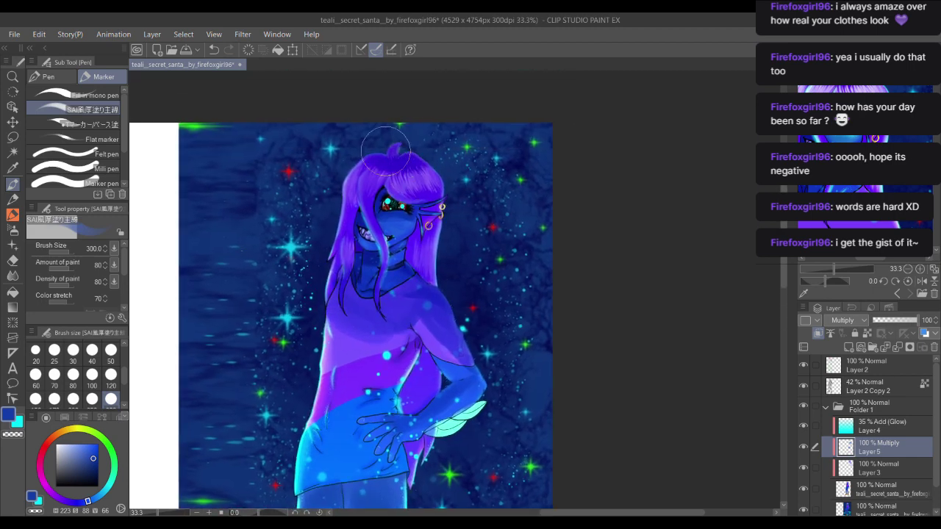
pyautogui.moveTo(437, 174)
pyautogui.mouseDown()
pyautogui.moveTo(378, 150)
pyautogui.moveTo(410, 157)
pyautogui.moveTo(407, 175)
pyautogui.moveTo(424, 178)
pyautogui.moveTo(416, 181)
pyautogui.moveTo(365, 177)
pyautogui.mouseUp()
pyautogui.scroll(-2, 389, 184)
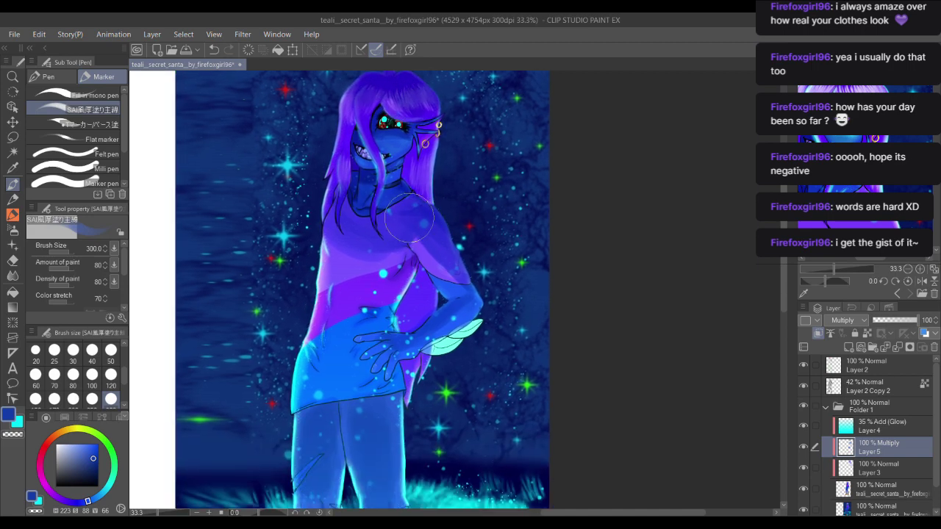
# Step: Refine the shadow edges on the shoulder, sleeve and chest with the marker pen at size 120, cutting back with transparent colour
pyautogui.click(110, 374)
pyautogui.scroll(3, 389, 222)
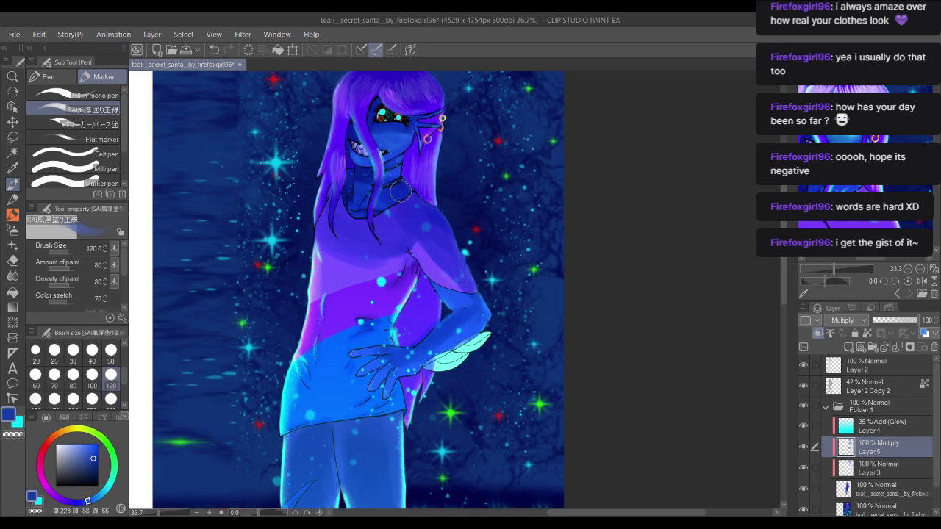
pyautogui.moveTo(380, 214)
pyautogui.mouseDown()
pyautogui.moveTo(350, 206)
pyautogui.moveTo(369, 199)
pyautogui.moveTo(333, 204)
pyautogui.moveTo(317, 180)
pyautogui.mouseUp()
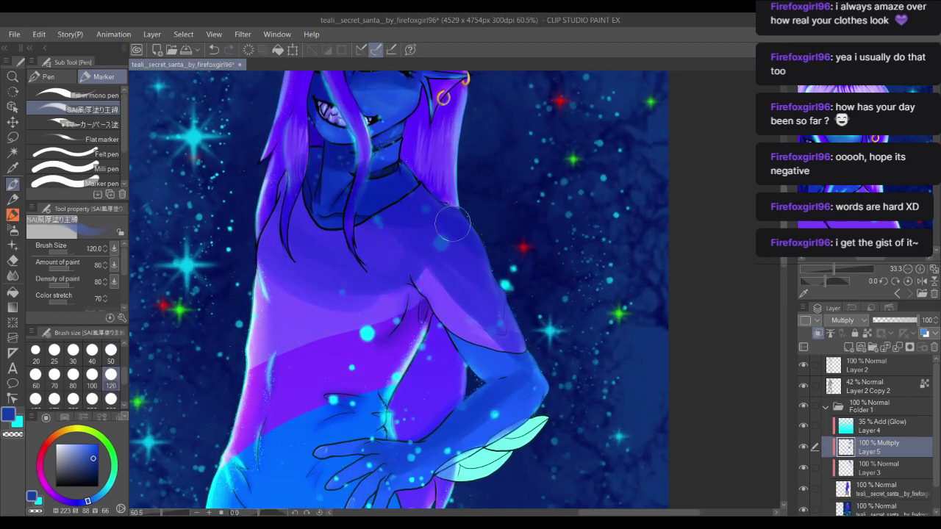
pyautogui.moveTo(488, 311)
pyautogui.mouseDown()
pyautogui.moveTo(372, 243)
pyautogui.moveTo(397, 272)
pyautogui.mouseUp()
pyautogui.moveTo(308, 245); pyautogui.dragTo(218, 243)
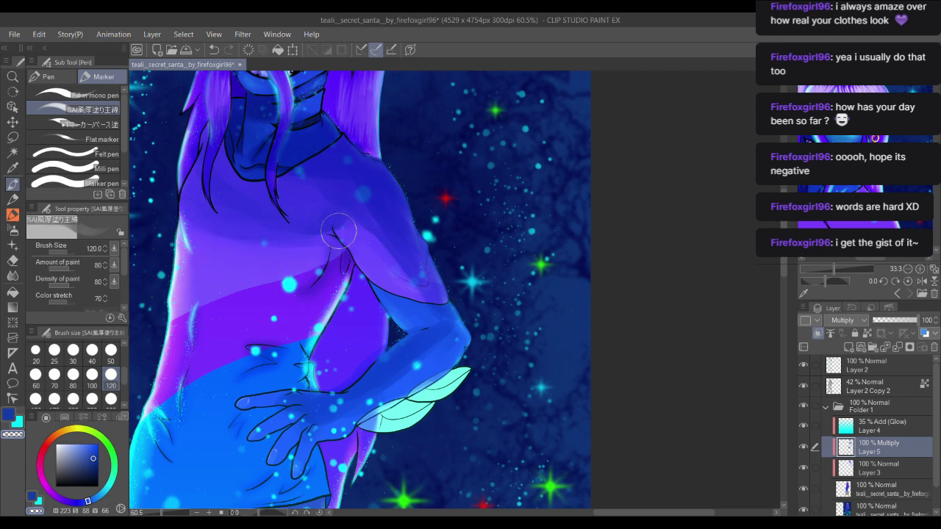
pyautogui.moveTo(356, 236)
pyautogui.mouseDown()
pyautogui.moveTo(408, 188)
pyautogui.moveTo(412, 248)
pyautogui.moveTo(369, 221)
pyautogui.mouseUp()
pyautogui.press('c')
pyautogui.moveTo(367, 189); pyautogui.dragTo(432, 176)
# Step: Shade the hand on the hip and the forearm with the marker pen at size 50
pyautogui.click(110, 350)
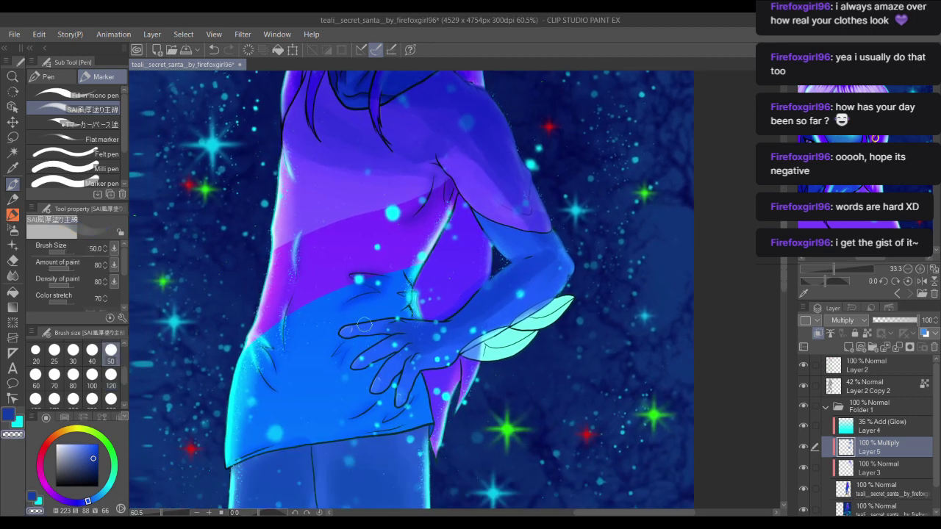
pyautogui.scroll(1, 399, 329)
pyautogui.moveTo(353, 321); pyautogui.dragTo(397, 288)
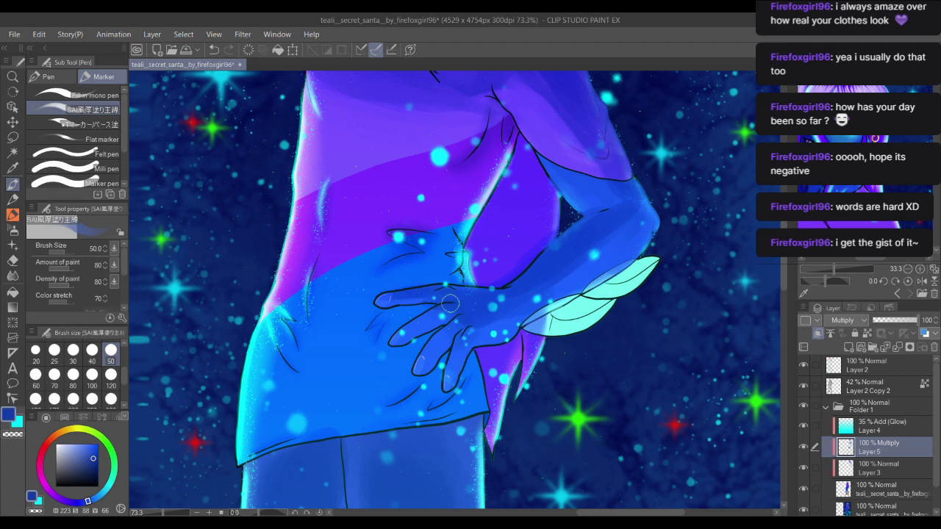
pyautogui.moveTo(499, 264)
pyautogui.mouseDown()
pyautogui.moveTo(414, 273)
pyautogui.moveTo(502, 324)
pyautogui.mouseUp()
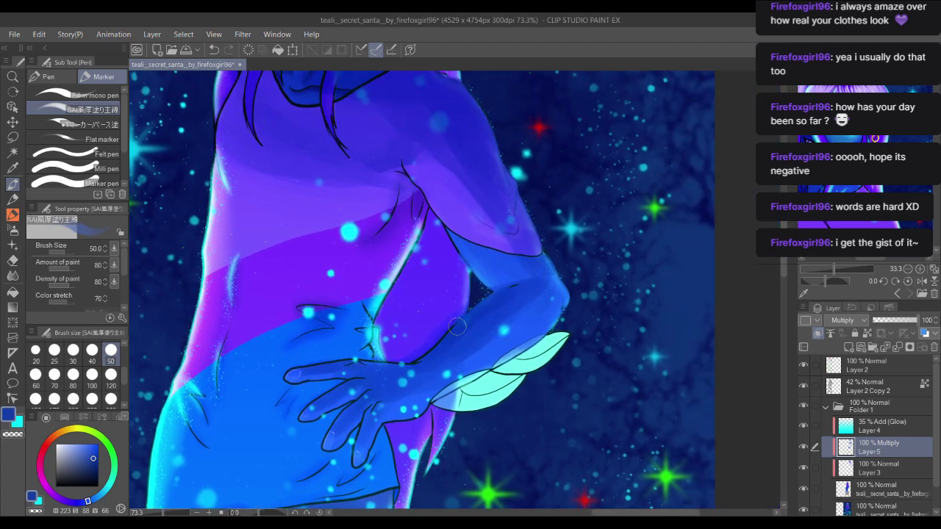
pyautogui.moveTo(470, 200); pyautogui.dragTo(494, 301)
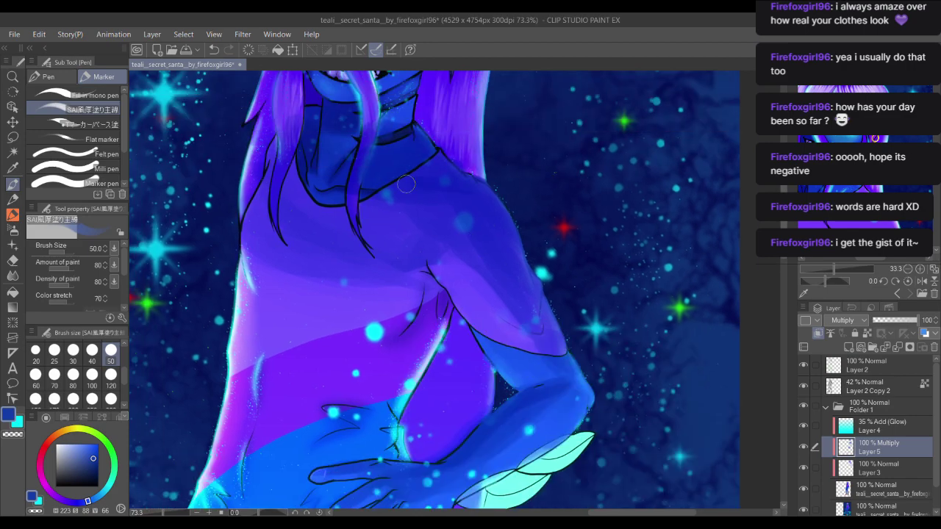
pyautogui.moveTo(406, 112); pyautogui.dragTo(425, 387)
pyautogui.scroll(-4, 421, 370)
pyautogui.moveTo(426, 434); pyautogui.dragTo(419, 150)
pyautogui.moveTo(454, 270)
pyautogui.mouseDown()
pyautogui.moveTo(407, 264)
pyautogui.moveTo(415, 263)
pyautogui.mouseUp()
pyautogui.scroll(-2, 466, 225)
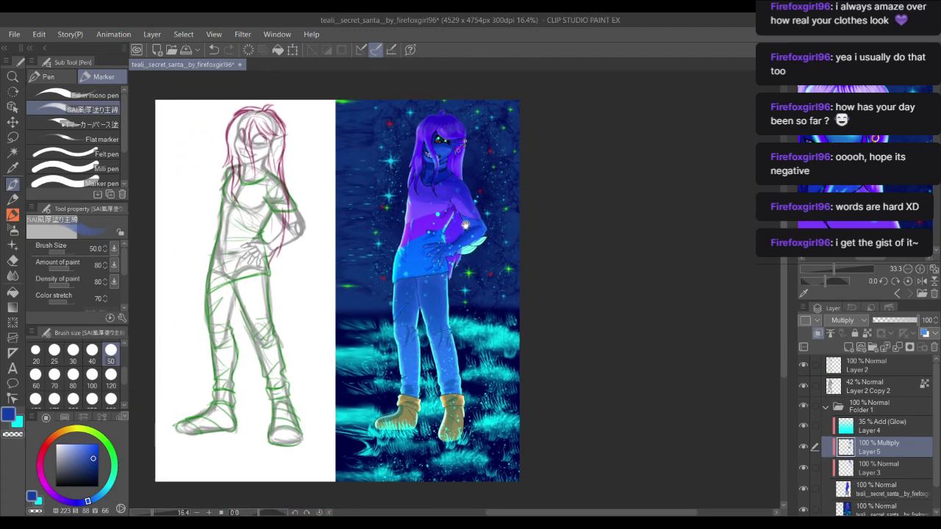
# Step: Adjust the shirt's chest shadow with the marker pen at size 120, thinning it with transparent colour
pyautogui.click(110, 374)
pyautogui.scroll(2, 425, 177)
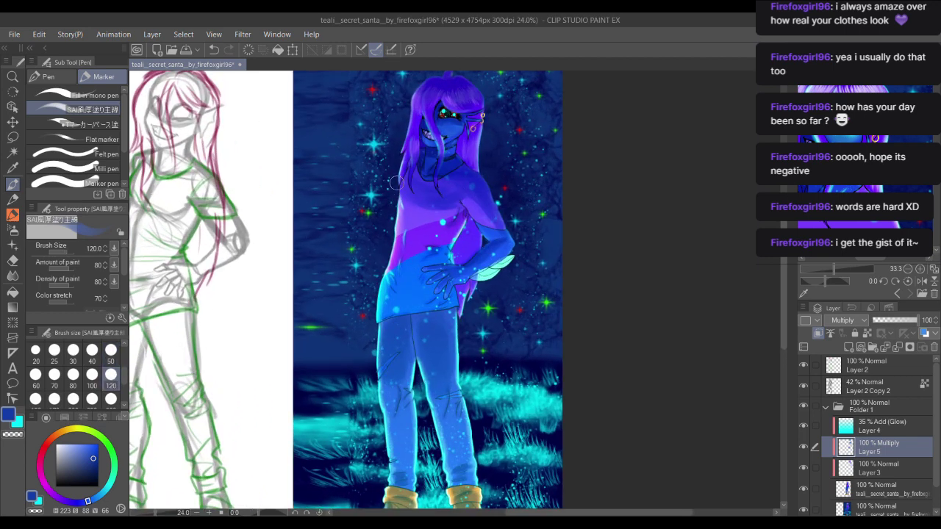
pyautogui.moveTo(445, 198); pyautogui.dragTo(438, 200)
pyautogui.press('c')
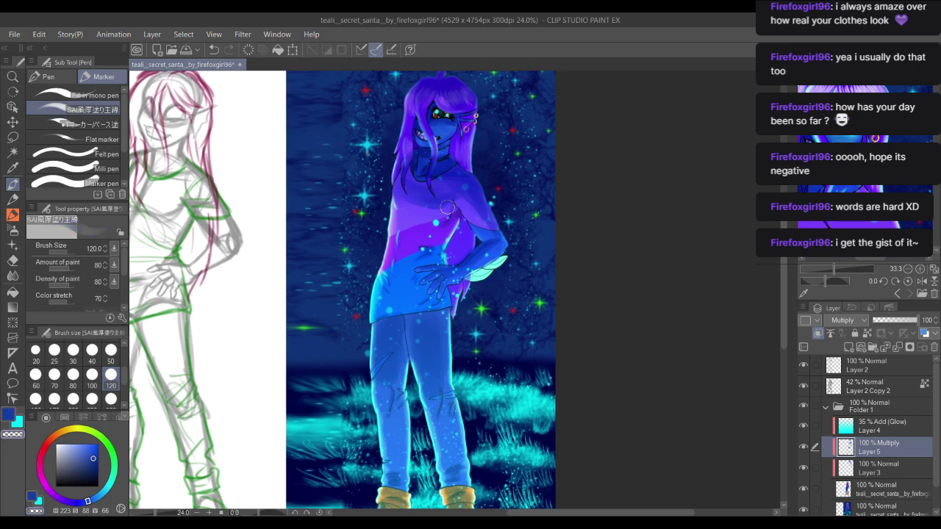
pyautogui.moveTo(410, 186); pyautogui.dragTo(388, 231)
pyautogui.scroll(-3, 388, 231)
pyautogui.scroll(3, 389, 233)
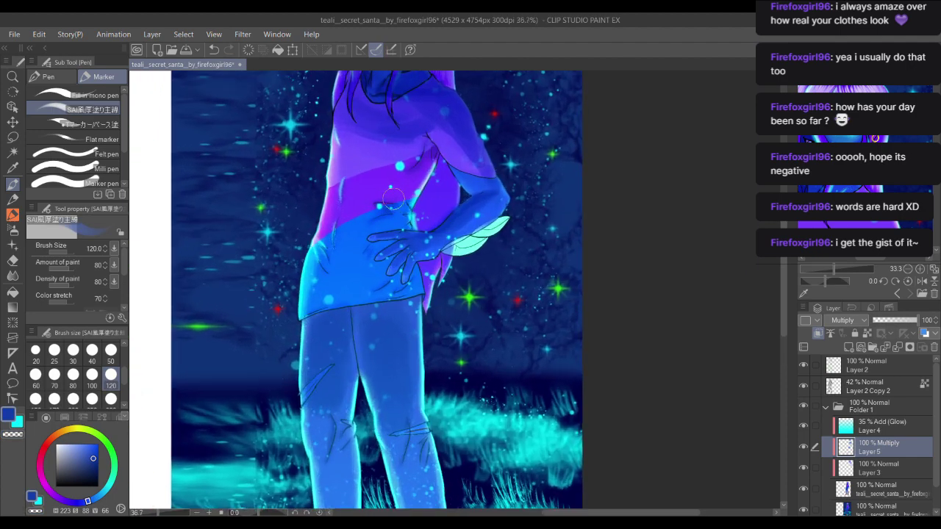
# Step: Paint fold shadows across the chest and waist of the shirt with the marker pen at size 50
pyautogui.click(111, 350)
pyautogui.scroll(-1, 371, 239)
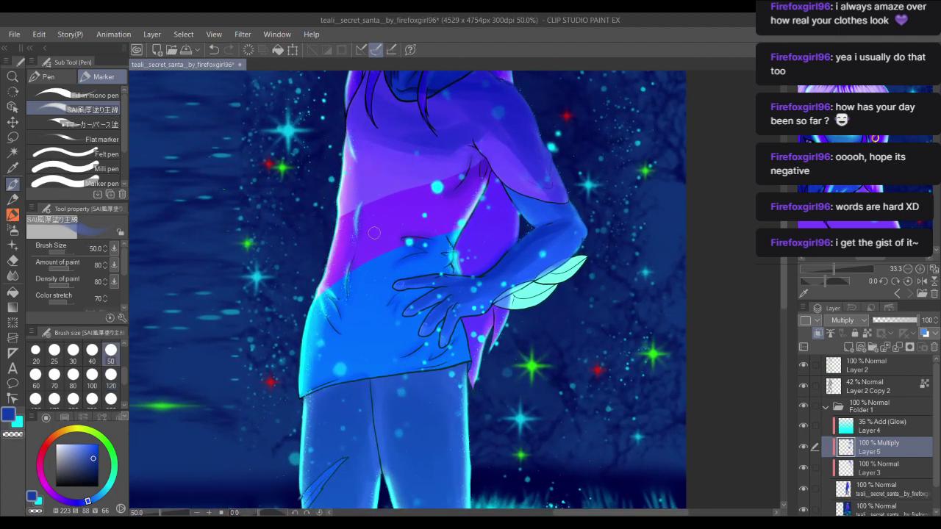
pyautogui.moveTo(383, 211); pyautogui.dragTo(403, 202)
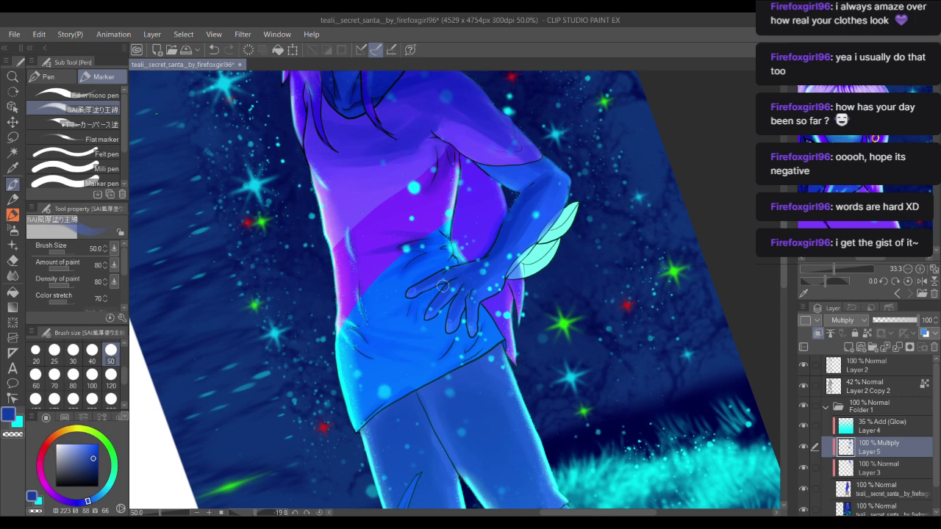
pyautogui.moveTo(373, 194); pyautogui.dragTo(350, 239)
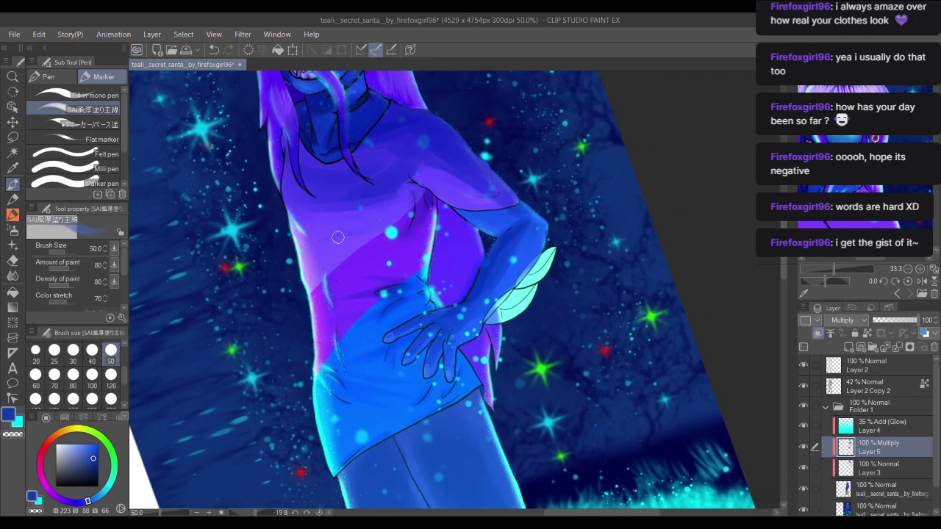
pyautogui.moveTo(443, 246); pyautogui.dragTo(426, 282)
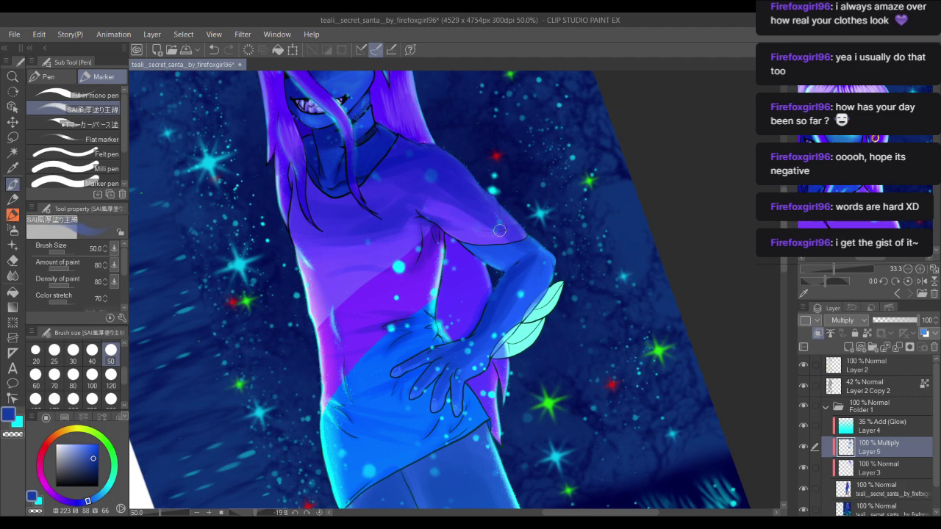
pyautogui.moveTo(424, 208); pyautogui.dragTo(439, 234)
pyautogui.scroll(-6, 392, 331)
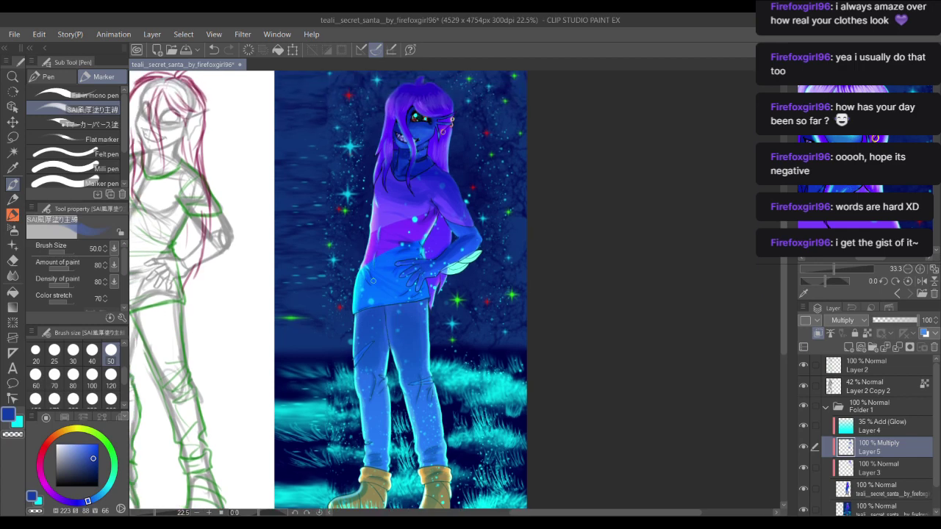
# Step: Create a new layer above the Multiply shadow layer, set it to Add (Glow) and switch the drawing colour to cyan
pyautogui.scroll(5, 434, 186)
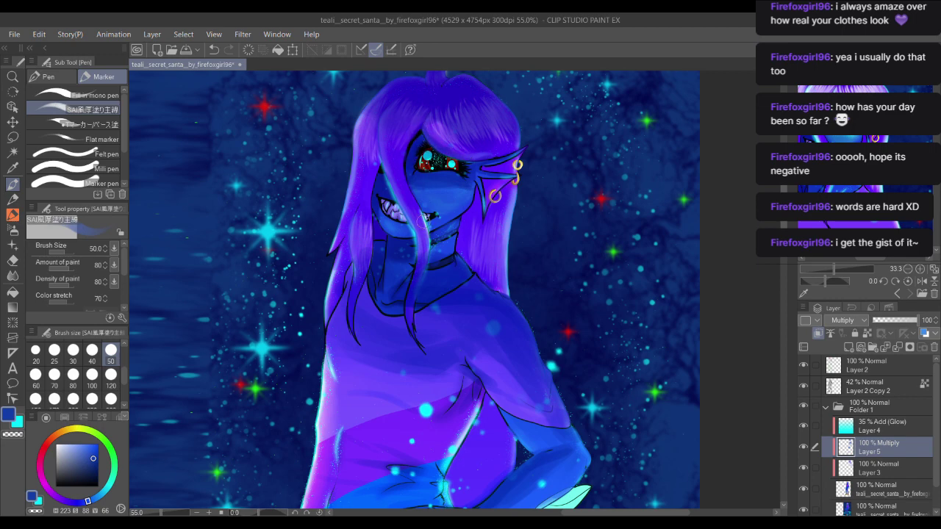
pyautogui.scroll(-2, 381, 204)
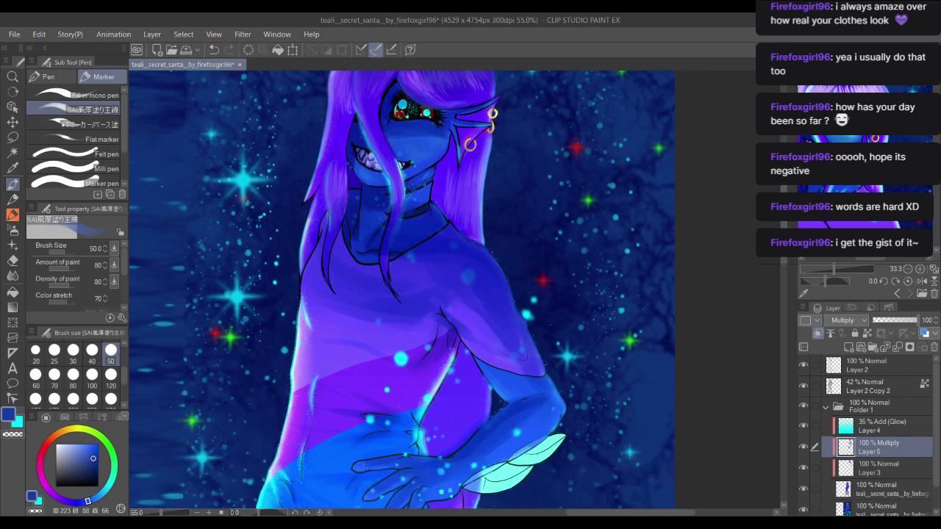
pyautogui.click(849, 347)
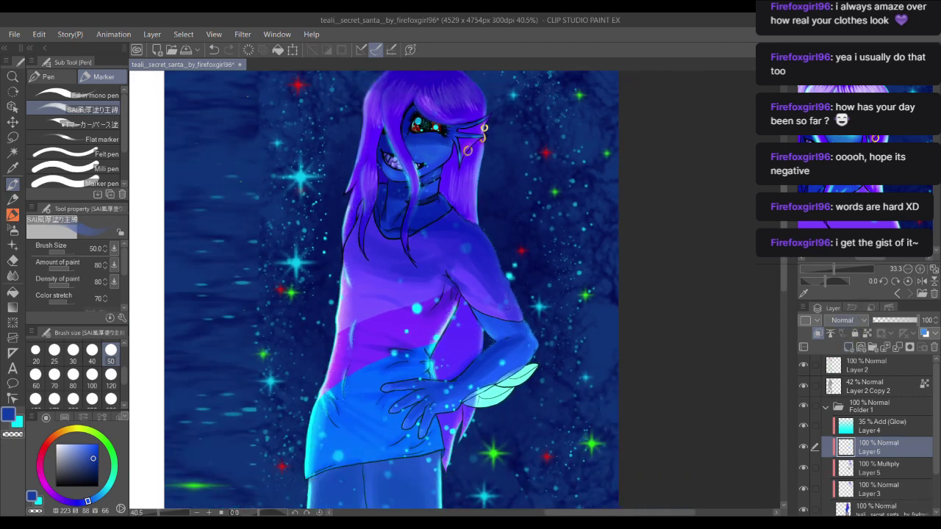
pyautogui.moveTo(563, 266)
pyautogui.mouseDown()
pyautogui.moveTo(541, 309)
pyautogui.moveTo(553, 165)
pyautogui.mouseUp()
pyautogui.scroll(-2, 540, 272)
pyautogui.moveTo(528, 431); pyautogui.dragTo(504, 272)
pyautogui.moveTo(421, 288); pyautogui.dragTo(369, 336)
pyautogui.press('x')
pyautogui.moveTo(362, 303); pyautogui.dragTo(359, 395)
pyautogui.scroll(1, 444, 258)
pyautogui.scroll(8, 444, 258)
pyautogui.moveTo(433, 213)
pyautogui.mouseDown()
pyautogui.moveTo(498, 237)
pyautogui.moveTo(528, 236)
pyautogui.moveTo(551, 217)
pyautogui.moveTo(504, 212)
pyautogui.mouseUp()
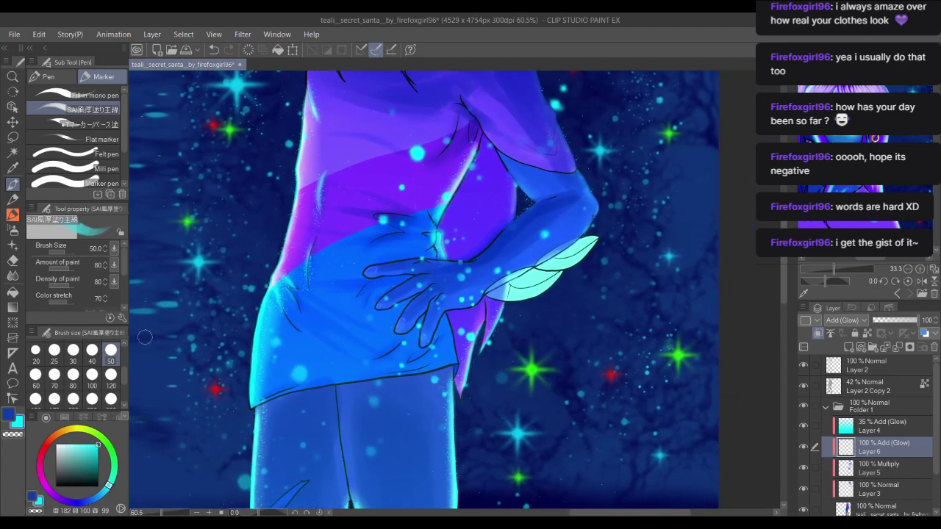
# Step: Paint a cyan glow along the underside of the forearm and the arm fin with the marker pen at size 100
pyautogui.click(92, 375)
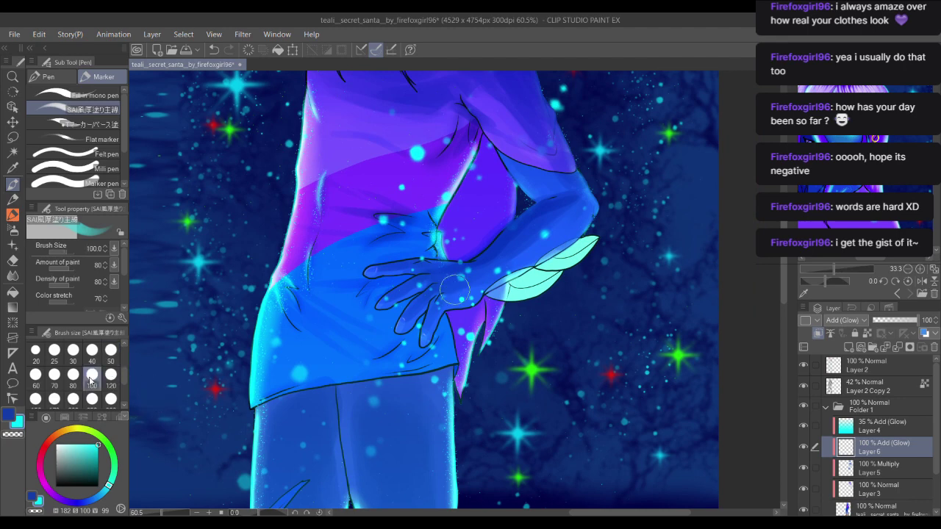
pyautogui.moveTo(589, 218)
pyautogui.mouseDown()
pyautogui.moveTo(543, 262)
pyautogui.moveTo(577, 216)
pyautogui.moveTo(489, 293)
pyautogui.moveTo(579, 219)
pyautogui.moveTo(458, 298)
pyautogui.moveTo(609, 199)
pyautogui.moveTo(558, 243)
pyautogui.mouseUp()
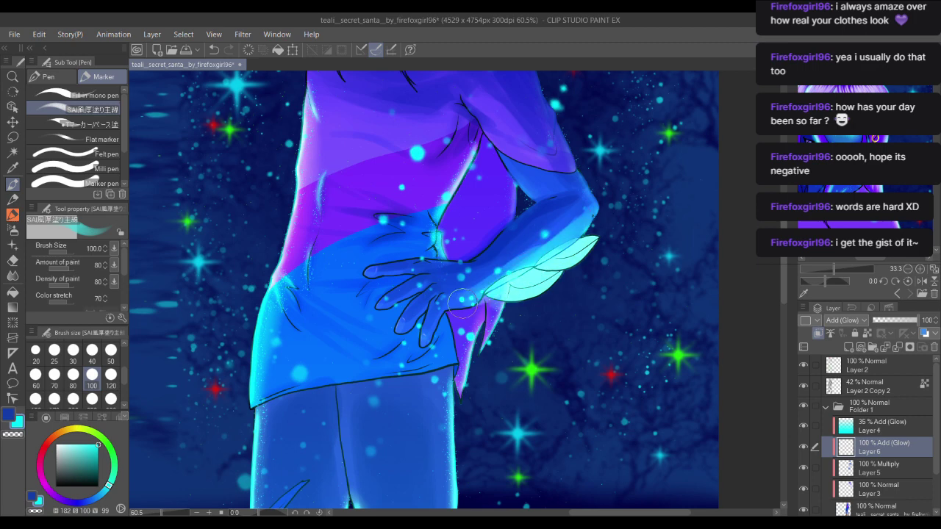
pyautogui.moveTo(452, 245)
pyautogui.mouseDown()
pyautogui.moveTo(493, 168)
pyautogui.moveTo(394, 311)
pyautogui.mouseUp()
# Step: Continue the cyan glow along the lower edge of the wrist and hand with the marker pen at size 50
pyautogui.click(111, 350)
pyautogui.scroll(5, 299, 308)
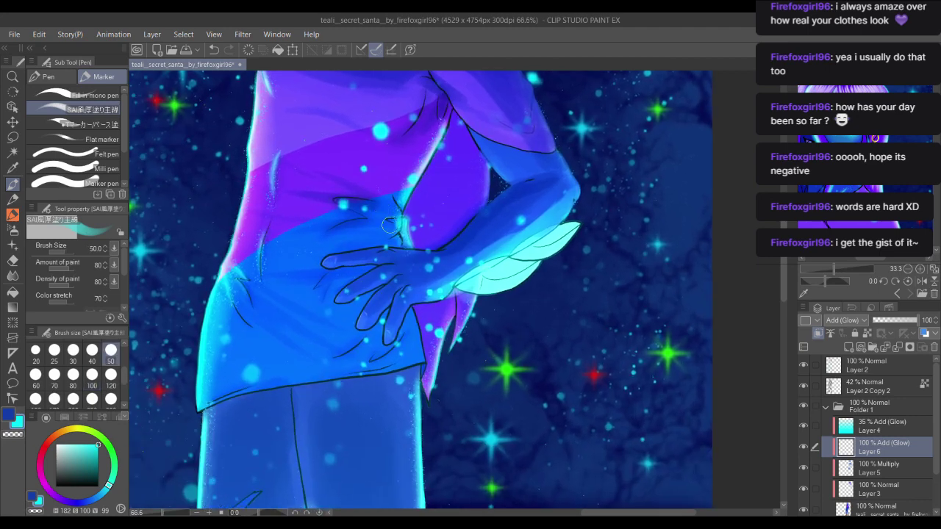
pyautogui.moveTo(448, 296)
pyautogui.mouseDown()
pyautogui.moveTo(416, 307)
pyautogui.moveTo(379, 358)
pyautogui.mouseUp()
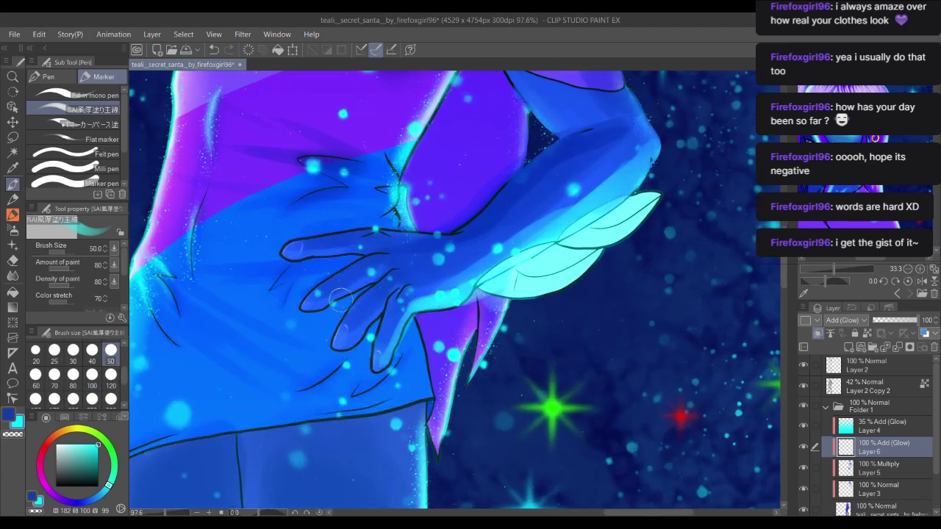
# Step: Redo the glow on the fingers' lower edges with the marker pen at size 30
pyautogui.click(73, 352)
pyautogui.hotkey('ctrl', 'z')
pyautogui.moveTo(428, 305)
pyautogui.mouseDown()
pyautogui.moveTo(405, 312)
pyautogui.moveTo(387, 358)
pyautogui.mouseUp()
pyautogui.moveTo(406, 307)
pyautogui.mouseDown()
pyautogui.moveTo(378, 362)
pyautogui.moveTo(384, 304)
pyautogui.moveTo(366, 323)
pyautogui.moveTo(371, 277)
pyautogui.mouseUp()
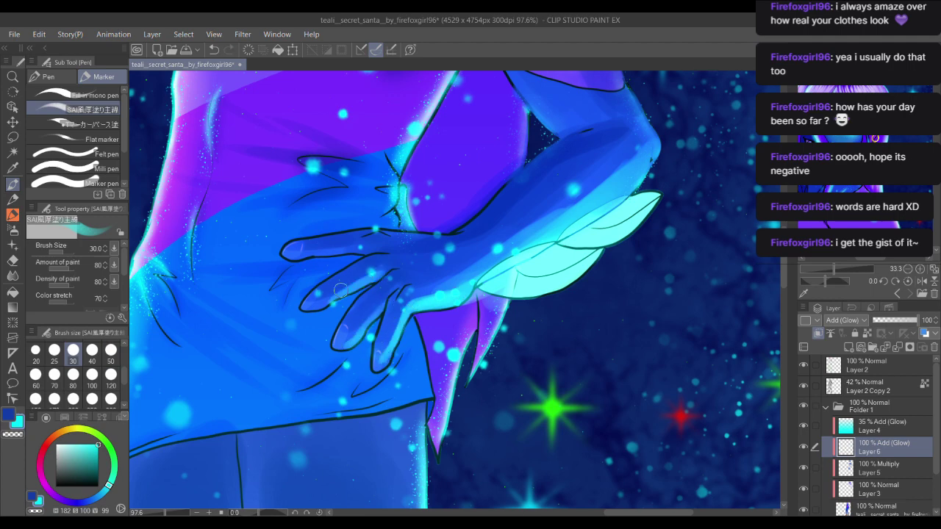
pyautogui.moveTo(347, 218); pyautogui.dragTo(322, 244)
pyautogui.scroll(-6, 322, 245)
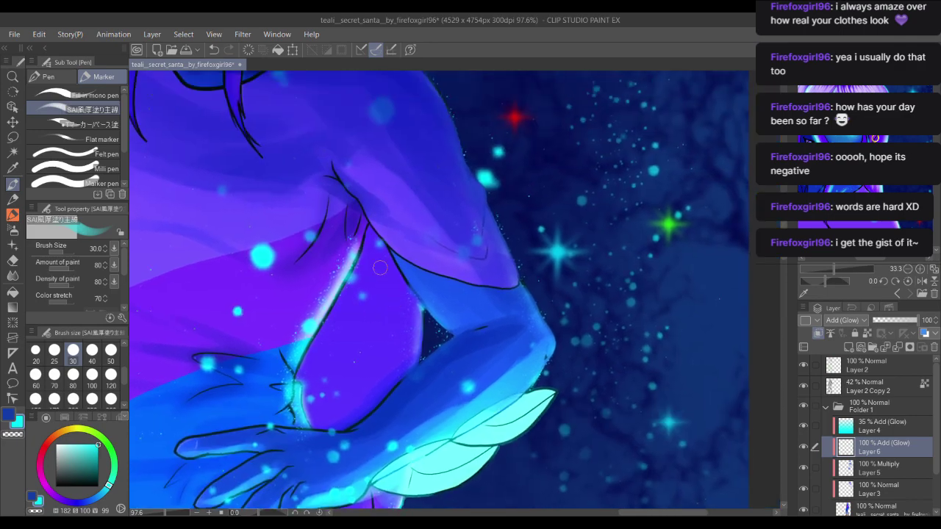
# Step: Paint a thin cyan rim glow along the jawline and chin with the size 30 marker pen
pyautogui.scroll(7, 403, 81)
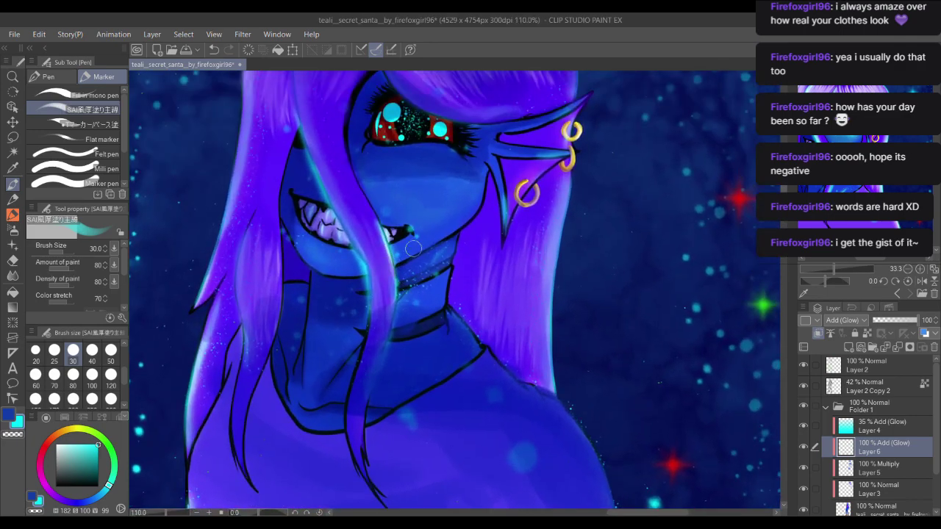
pyautogui.moveTo(414, 249)
pyautogui.mouseDown()
pyautogui.moveTo(446, 226)
pyautogui.moveTo(422, 245)
pyautogui.moveTo(436, 238)
pyautogui.moveTo(489, 172)
pyautogui.mouseUp()
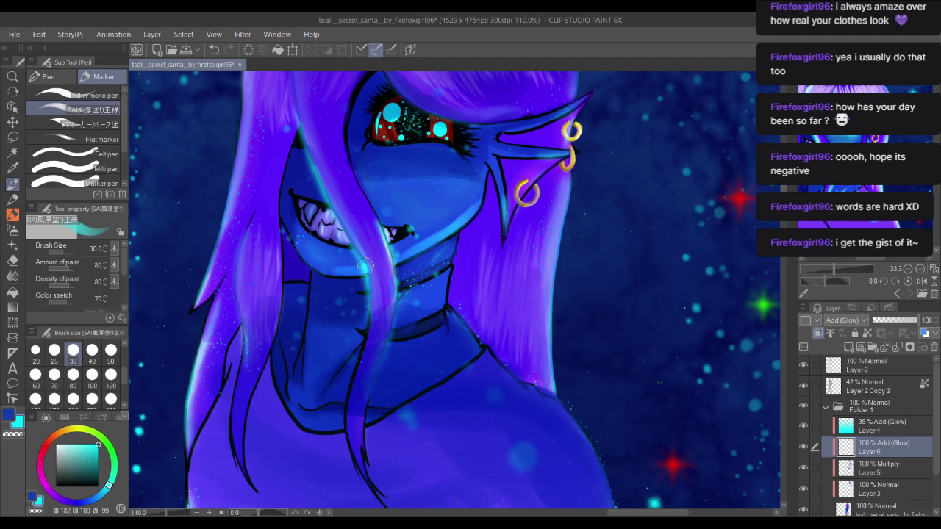
pyautogui.moveTo(319, 244)
pyautogui.mouseDown()
pyautogui.moveTo(326, 303)
pyautogui.moveTo(349, 312)
pyautogui.mouseUp()
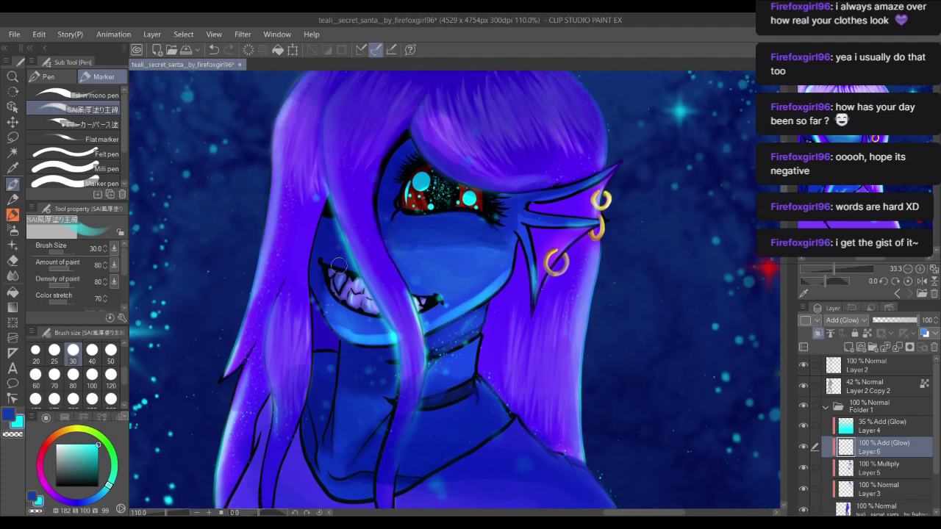
# Step: Add cyan glow to the ear fin and along the lower edge of the fringe, redoing the fringe strokes
pyautogui.moveTo(523, 246); pyautogui.dragTo(534, 288)
pyautogui.moveTo(453, 156); pyautogui.dragTo(471, 210)
pyautogui.moveTo(426, 187)
pyautogui.mouseDown()
pyautogui.moveTo(467, 234)
pyautogui.moveTo(496, 235)
pyautogui.mouseUp()
pyautogui.hotkey('ctrl', 'z')
pyautogui.hotkey('ctrl', 'z')
pyautogui.moveTo(432, 177)
pyautogui.mouseDown()
pyautogui.moveTo(478, 234)
pyautogui.moveTo(524, 239)
pyautogui.mouseUp()
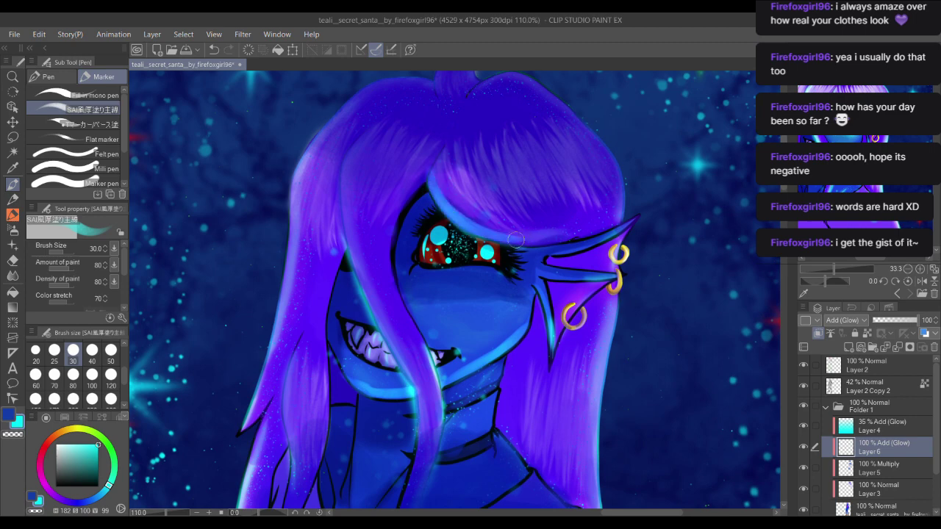
# Step: Paint cyan glow streaks along the fringe and the long front hair strand with the marker pen at size 30
pyautogui.moveTo(439, 169)
pyautogui.mouseDown()
pyautogui.moveTo(468, 215)
pyautogui.moveTo(538, 241)
pyautogui.moveTo(423, 174)
pyautogui.mouseUp()
pyautogui.moveTo(422, 208); pyautogui.dragTo(435, 156)
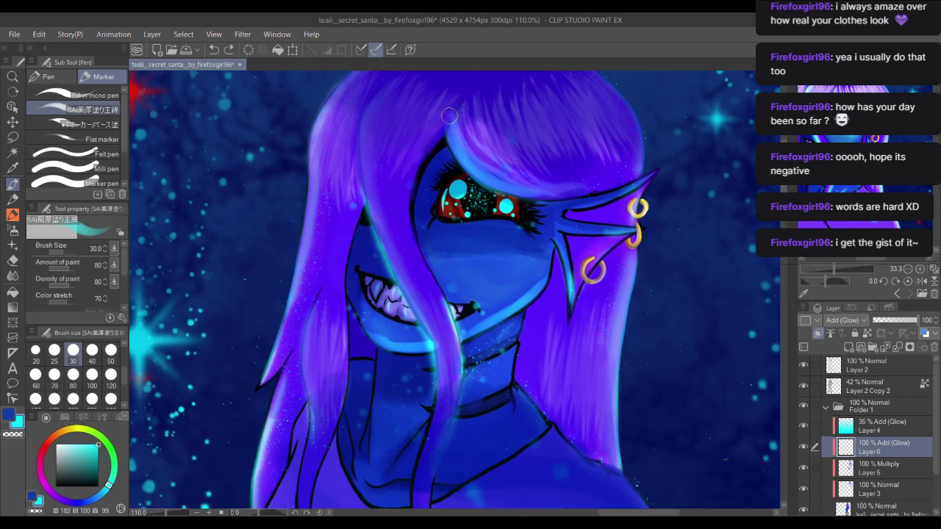
pyautogui.moveTo(444, 117); pyautogui.dragTo(416, 176)
pyautogui.moveTo(381, 233); pyautogui.dragTo(427, 322)
pyautogui.moveTo(397, 267); pyautogui.dragTo(432, 354)
pyautogui.moveTo(424, 368)
pyautogui.mouseDown()
pyautogui.moveTo(435, 288)
pyautogui.moveTo(465, 324)
pyautogui.moveTo(449, 372)
pyautogui.mouseUp()
pyautogui.moveTo(402, 279); pyautogui.dragTo(433, 193)
pyautogui.moveTo(463, 307); pyautogui.dragTo(469, 379)
# Step: Add glow streaks down the outer hair on the mouth side of the face with the size 30 marker pen
pyautogui.moveTo(396, 164); pyautogui.dragTo(393, 242)
pyautogui.moveTo(380, 194); pyautogui.dragTo(376, 320)
pyautogui.moveTo(381, 265); pyautogui.dragTo(363, 351)
pyautogui.moveTo(305, 330)
pyautogui.mouseDown()
pyautogui.moveTo(313, 258)
pyautogui.moveTo(311, 344)
pyautogui.moveTo(322, 244)
pyautogui.mouseUp()
pyautogui.moveTo(317, 282); pyautogui.dragTo(319, 333)
pyautogui.moveTo(384, 177); pyautogui.dragTo(297, 301)
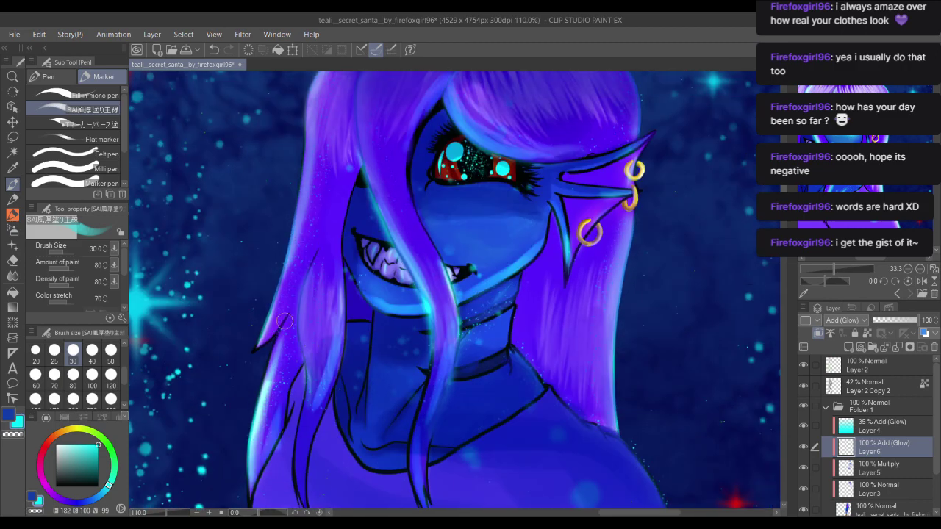
# Step: Brighten the tips and edges of the long hair locks hanging beside the neck and shoulder
pyautogui.moveTo(315, 190); pyautogui.dragTo(344, 304)
pyautogui.moveTo(407, 346); pyautogui.dragTo(379, 279)
pyautogui.moveTo(429, 388); pyautogui.dragTo(383, 294)
pyautogui.moveTo(403, 334); pyautogui.dragTo(401, 230)
pyautogui.moveTo(388, 297)
pyautogui.mouseDown()
pyautogui.moveTo(385, 178)
pyautogui.moveTo(344, 221)
pyautogui.moveTo(343, 188)
pyautogui.moveTo(318, 204)
pyautogui.moveTo(310, 295)
pyautogui.mouseUp()
# Step: Streak cyan glow through the hair behind the ear fin and along the lower folds of the neck
pyautogui.moveTo(474, 227); pyautogui.dragTo(434, 209)
pyautogui.moveTo(525, 247)
pyautogui.mouseDown()
pyautogui.moveTo(475, 183)
pyautogui.moveTo(495, 201)
pyautogui.mouseUp()
pyautogui.moveTo(557, 235)
pyautogui.mouseDown()
pyautogui.moveTo(525, 206)
pyautogui.moveTo(563, 200)
pyautogui.mouseUp()
pyautogui.moveTo(433, 185); pyautogui.dragTo(418, 277)
pyautogui.moveTo(482, 402); pyautogui.dragTo(465, 170)
pyautogui.moveTo(532, 272); pyautogui.dragTo(532, 376)
pyautogui.moveTo(472, 269)
pyautogui.mouseDown()
pyautogui.moveTo(489, 227)
pyautogui.moveTo(538, 223)
pyautogui.mouseUp()
pyautogui.moveTo(373, 361); pyautogui.dragTo(412, 366)
pyautogui.scroll(2, 386, 314)
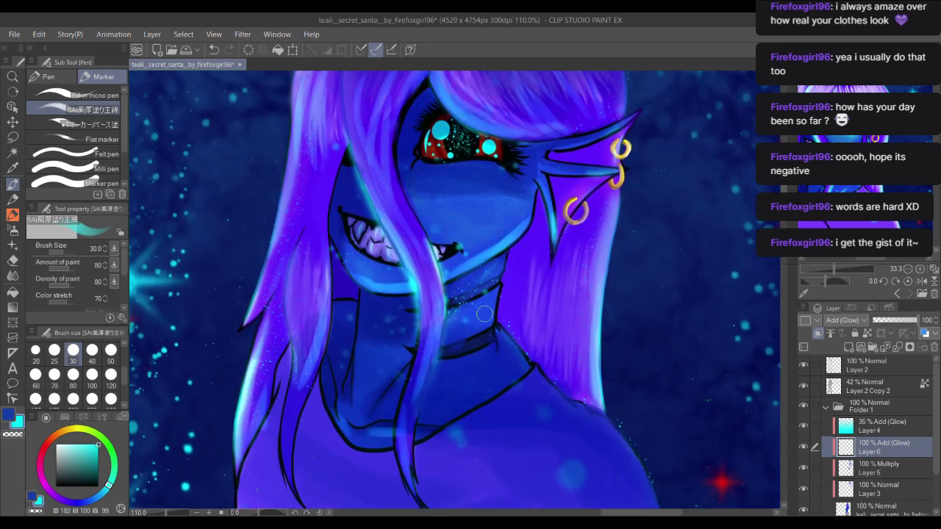
pyautogui.moveTo(502, 284)
pyautogui.mouseDown()
pyautogui.moveTo(470, 291)
pyautogui.moveTo(489, 324)
pyautogui.moveTo(426, 345)
pyautogui.mouseUp()
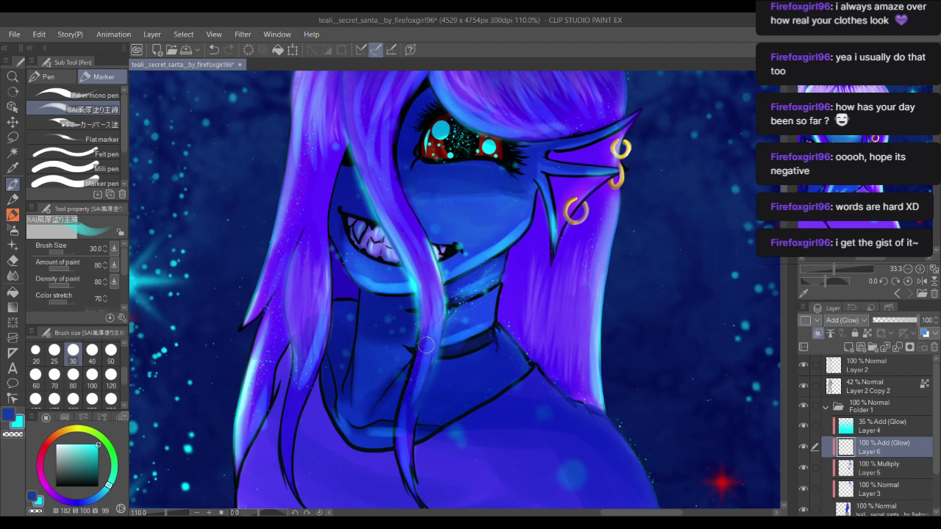
pyautogui.click(110, 375)
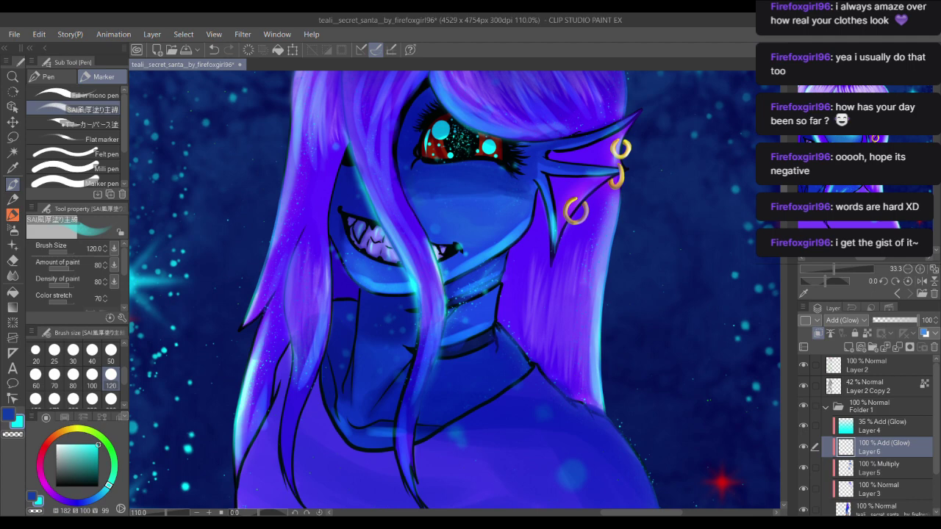
pyautogui.click(804, 447)
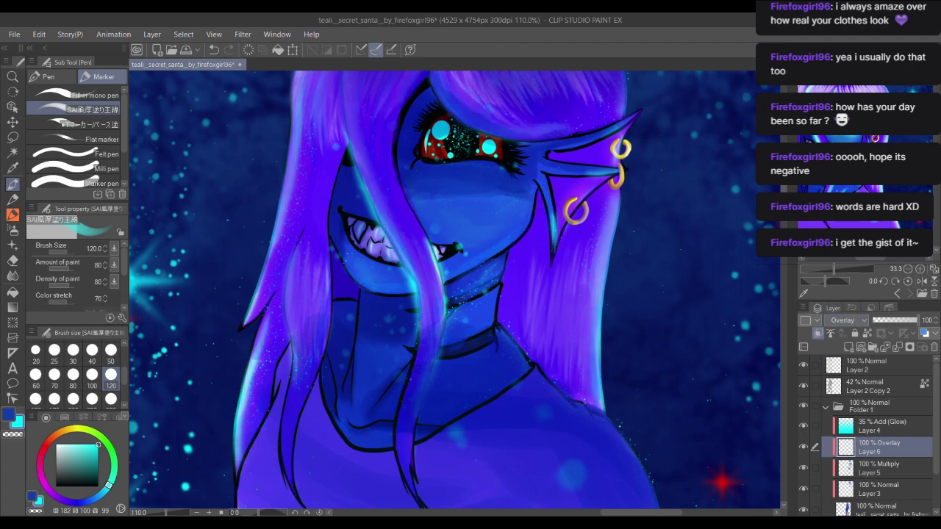
pyautogui.click(844, 320)
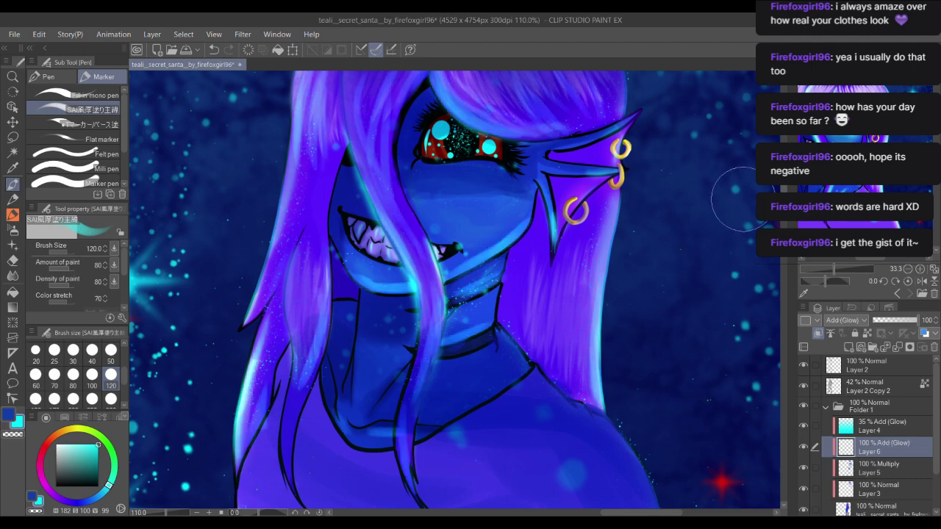
# Step: Add a new Overlay layer above the glow layer and try broad cyan light on the face and neck at size 120
pyautogui.moveTo(470, 294); pyautogui.dragTo(438, 266)
pyautogui.click(849, 347)
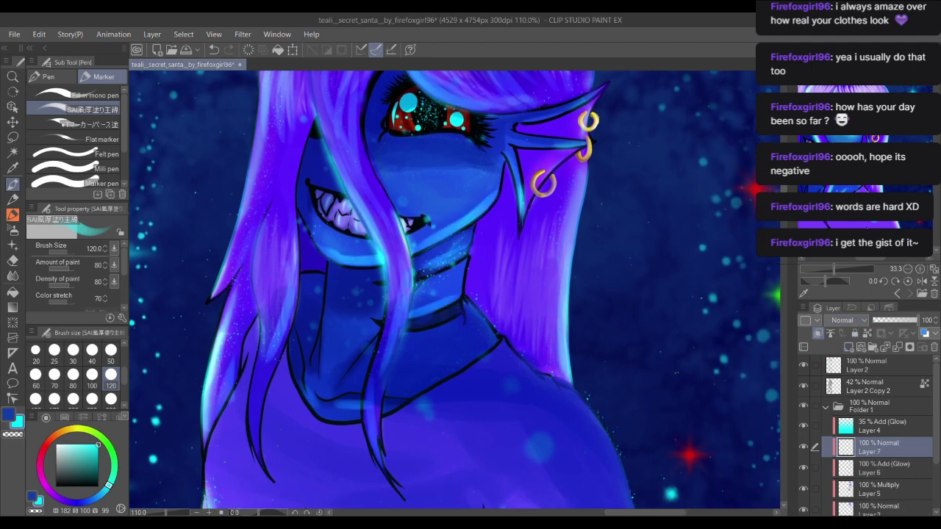
pyautogui.click(845, 321)
pyautogui.moveTo(458, 276)
pyautogui.mouseDown()
pyautogui.moveTo(448, 247)
pyautogui.moveTo(427, 323)
pyautogui.moveTo(441, 336)
pyautogui.moveTo(446, 291)
pyautogui.moveTo(422, 340)
pyautogui.mouseUp()
pyautogui.moveTo(443, 189)
pyautogui.mouseDown()
pyautogui.moveTo(433, 199)
pyautogui.moveTo(448, 217)
pyautogui.moveTo(403, 243)
pyautogui.moveTo(440, 178)
pyautogui.moveTo(406, 185)
pyautogui.moveTo(463, 206)
pyautogui.moveTo(394, 186)
pyautogui.mouseUp()
pyautogui.moveTo(366, 255); pyautogui.dragTo(350, 253)
pyautogui.moveTo(465, 214); pyautogui.dragTo(459, 185)
pyautogui.moveTo(450, 87)
pyautogui.mouseDown()
pyautogui.moveTo(408, 219)
pyautogui.moveTo(419, 265)
pyautogui.mouseUp()
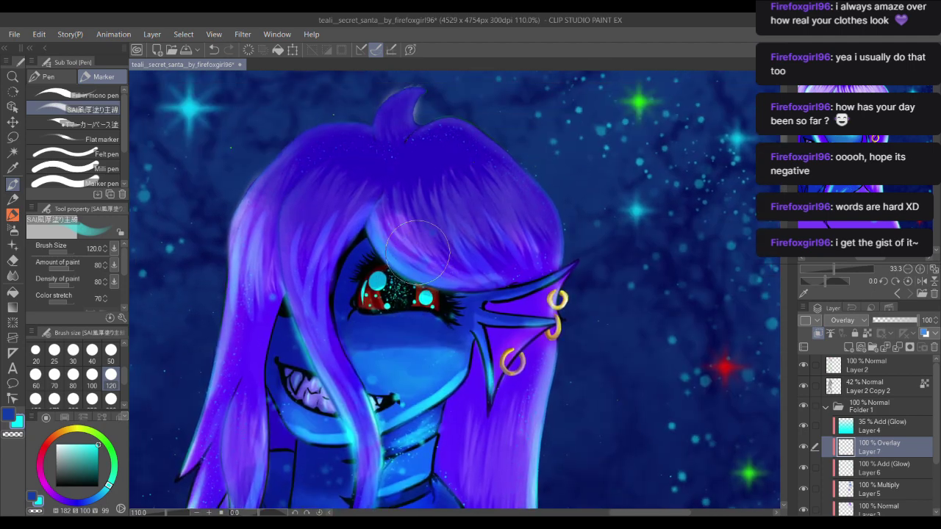
# Step: Try Overlay light across the chest with the size 120 marker pen, and delete the Overlay layer
pyautogui.click(111, 352)
pyautogui.moveTo(466, 398); pyautogui.dragTo(466, 122)
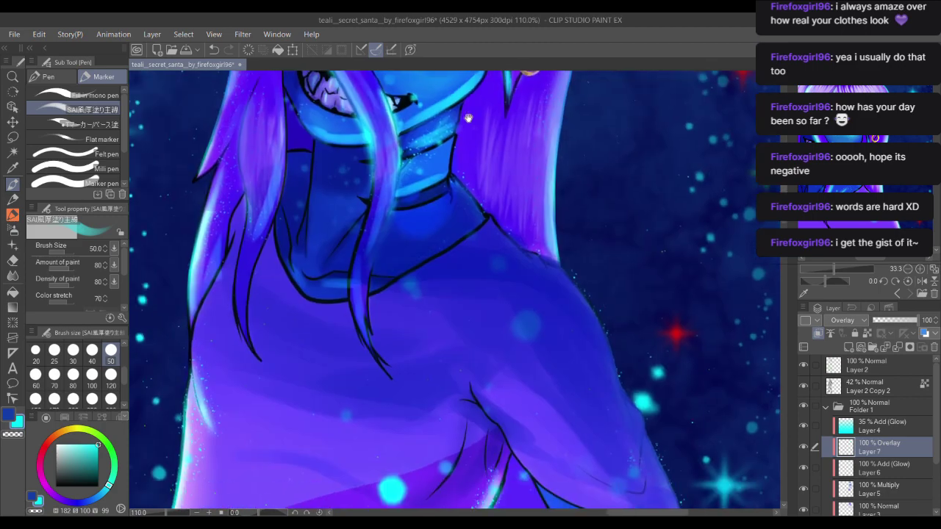
pyautogui.scroll(-5, 466, 122)
pyautogui.moveTo(430, 276); pyautogui.dragTo(444, 203)
pyautogui.click(111, 375)
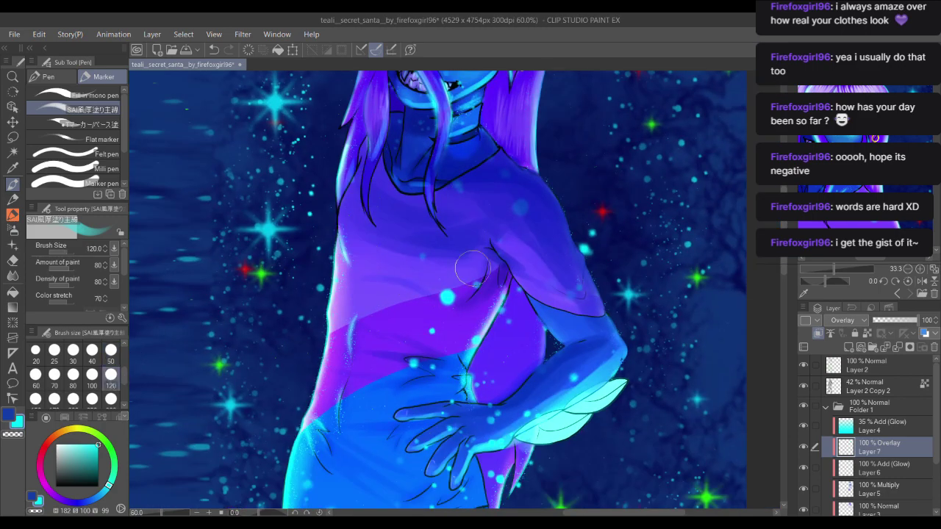
pyautogui.moveTo(400, 270)
pyautogui.mouseDown()
pyautogui.moveTo(382, 264)
pyautogui.moveTo(486, 267)
pyautogui.moveTo(346, 255)
pyautogui.moveTo(470, 278)
pyautogui.mouseUp()
pyautogui.moveTo(536, 272); pyautogui.dragTo(522, 206)
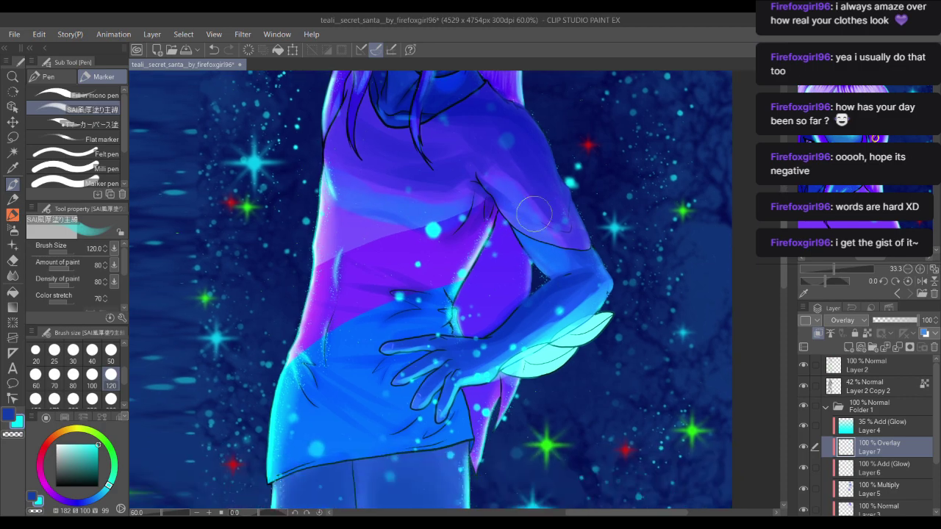
pyautogui.moveTo(363, 377); pyautogui.dragTo(421, 122)
pyautogui.scroll(-3, 436, 252)
pyautogui.moveTo(436, 221); pyautogui.dragTo(401, 418)
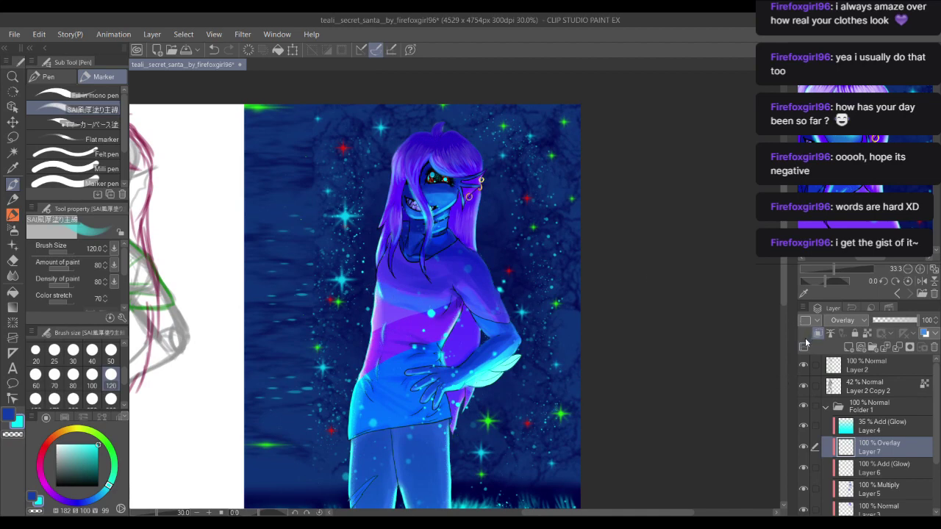
pyautogui.click(934, 347)
# Step: Paint a soft cyan glow over the cheek on the Add (Glow) layer with the marker pen at size 100
pyautogui.scroll(5, 397, 180)
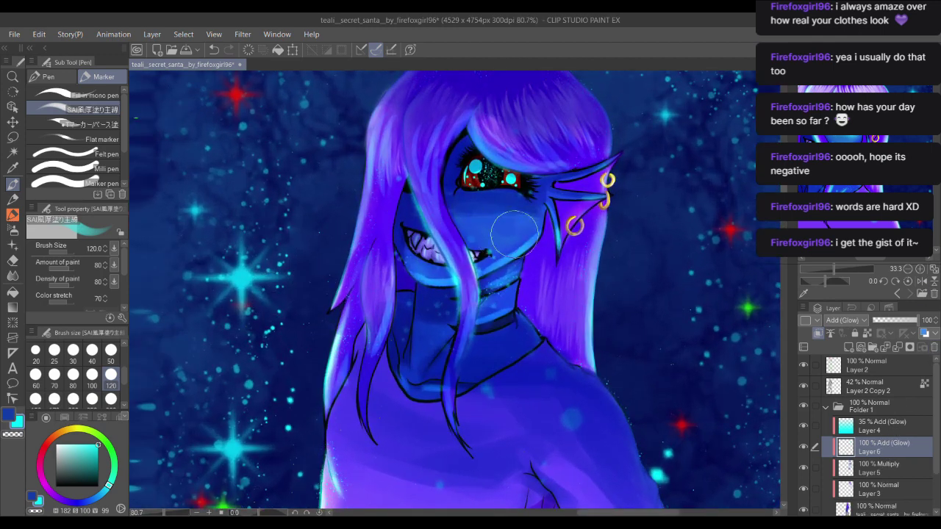
pyautogui.click(92, 374)
pyautogui.moveTo(534, 233)
pyautogui.mouseDown()
pyautogui.moveTo(520, 254)
pyautogui.moveTo(500, 254)
pyautogui.moveTo(520, 230)
pyautogui.moveTo(483, 248)
pyautogui.mouseUp()
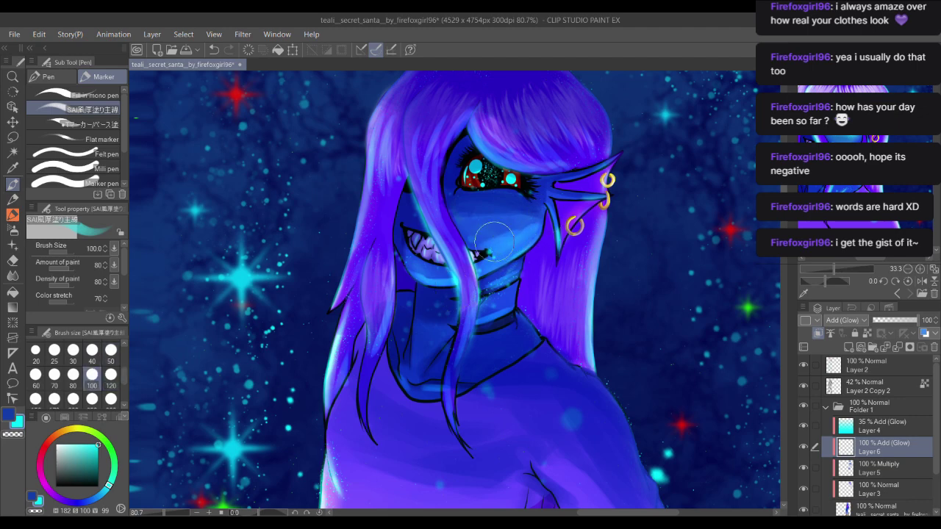
pyautogui.moveTo(545, 202)
pyautogui.mouseDown()
pyautogui.moveTo(469, 278)
pyautogui.moveTo(413, 276)
pyautogui.moveTo(451, 282)
pyautogui.moveTo(518, 225)
pyautogui.mouseUp()
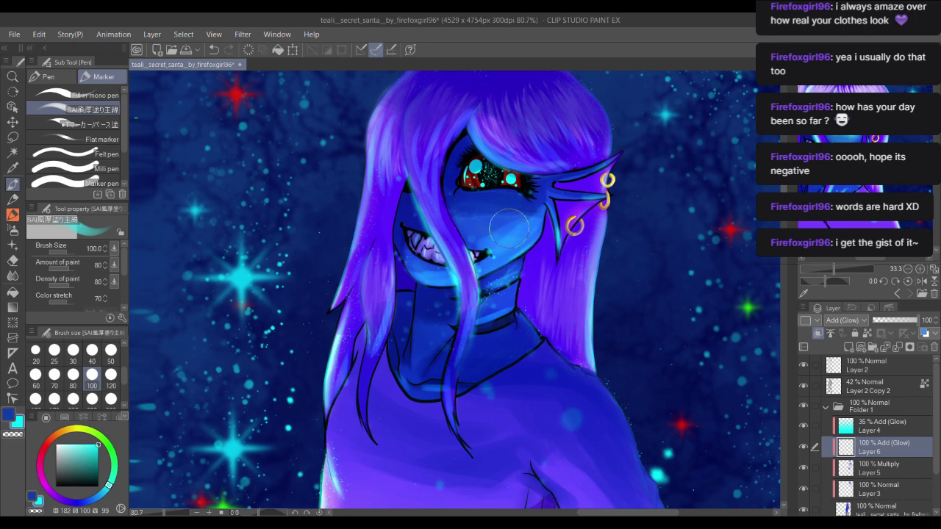
# Step: Paint fine cyan glow streaks in the fringe, the side locks and the hair behind the ear at size 25
pyautogui.scroll(2, 470, 220)
pyautogui.click(111, 350)
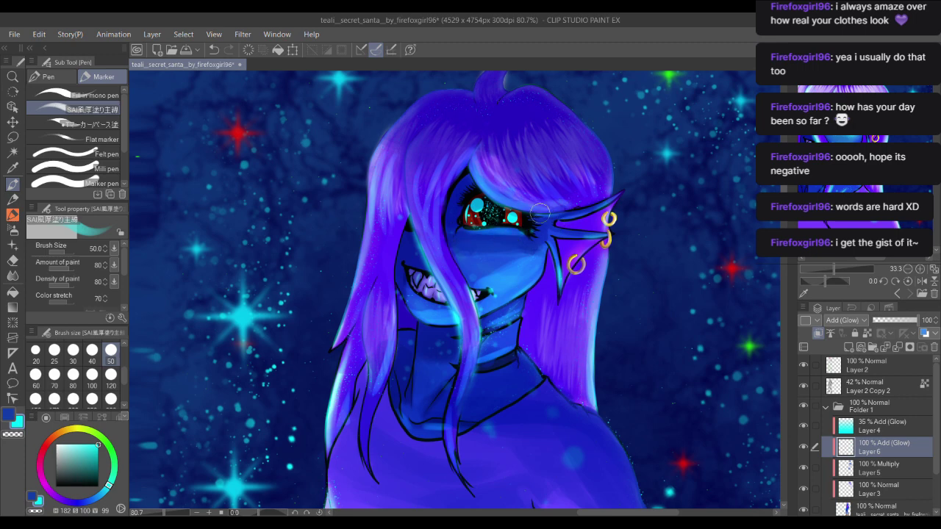
pyautogui.click(54, 351)
pyautogui.moveTo(473, 155)
pyautogui.mouseDown()
pyautogui.moveTo(502, 194)
pyautogui.moveTo(550, 211)
pyautogui.mouseUp()
pyautogui.moveTo(430, 178); pyautogui.dragTo(443, 245)
pyautogui.moveTo(372, 168); pyautogui.dragTo(355, 270)
pyautogui.moveTo(601, 315); pyautogui.dragTo(577, 267)
pyautogui.moveTo(562, 355); pyautogui.dragTo(562, 278)
pyautogui.moveTo(555, 345)
pyautogui.mouseDown()
pyautogui.moveTo(556, 290)
pyautogui.moveTo(547, 281)
pyautogui.mouseUp()
pyautogui.moveTo(547, 341); pyautogui.dragTo(540, 269)
pyautogui.moveTo(537, 305); pyautogui.dragTo(535, 268)
# Step: Paint a broad glow band across the shirt's chest with the marker pen at size 120
pyautogui.moveTo(487, 202); pyautogui.dragTo(479, 255)
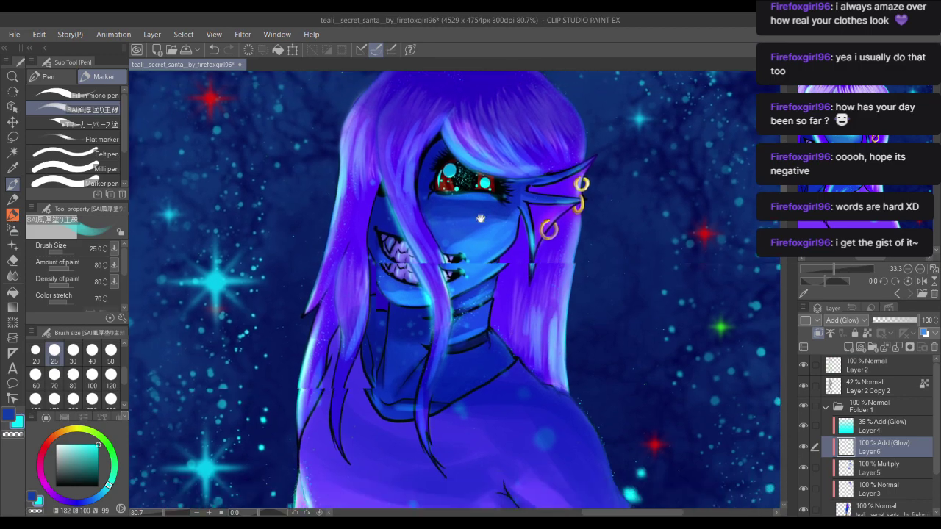
pyautogui.scroll(-5, 479, 256)
pyautogui.moveTo(485, 350); pyautogui.dragTo(467, 207)
pyautogui.moveTo(454, 311); pyautogui.dragTo(449, 422)
pyautogui.moveTo(434, 338); pyautogui.dragTo(437, 247)
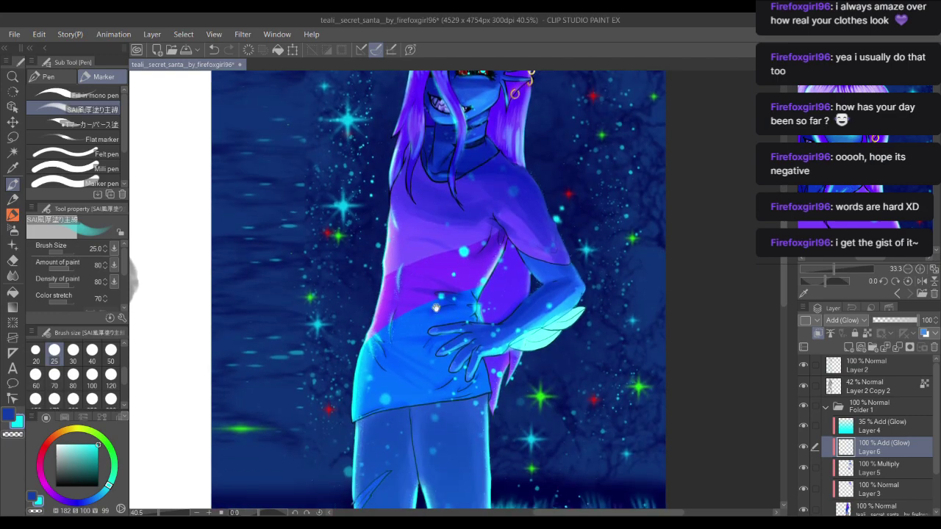
pyautogui.moveTo(445, 365); pyautogui.dragTo(414, 260)
pyautogui.moveTo(405, 353); pyautogui.dragTo(419, 289)
pyautogui.scroll(2, 373, 249)
pyautogui.scroll(1, 373, 249)
pyautogui.moveTo(344, 247)
pyautogui.mouseDown()
pyautogui.moveTo(326, 315)
pyautogui.moveTo(312, 329)
pyautogui.moveTo(307, 488)
pyautogui.mouseUp()
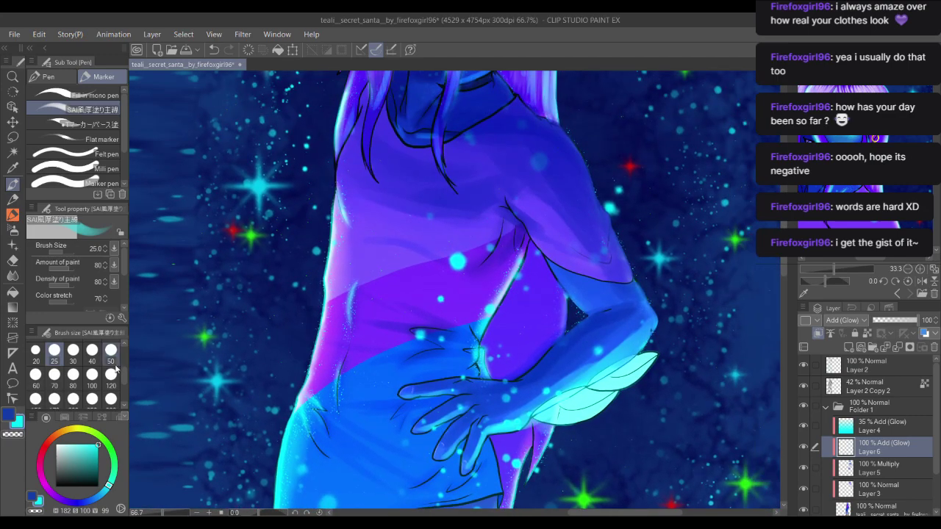
pyautogui.click(111, 374)
pyautogui.moveTo(397, 226)
pyautogui.mouseDown()
pyautogui.moveTo(450, 246)
pyautogui.moveTo(494, 225)
pyautogui.moveTo(491, 241)
pyautogui.moveTo(375, 225)
pyautogui.moveTo(334, 197)
pyautogui.moveTo(391, 229)
pyautogui.moveTo(343, 197)
pyautogui.moveTo(500, 224)
pyautogui.moveTo(420, 300)
pyautogui.moveTo(386, 261)
pyautogui.moveTo(317, 256)
pyautogui.moveTo(295, 238)
pyautogui.moveTo(322, 240)
pyautogui.moveTo(342, 260)
pyautogui.moveTo(297, 236)
pyautogui.moveTo(349, 264)
pyautogui.moveTo(313, 246)
pyautogui.moveTo(448, 266)
pyautogui.moveTo(301, 262)
pyautogui.moveTo(425, 310)
pyautogui.moveTo(409, 312)
pyautogui.moveTo(346, 292)
pyautogui.moveTo(474, 276)
pyautogui.moveTo(307, 290)
pyautogui.moveTo(445, 312)
pyautogui.moveTo(393, 298)
pyautogui.moveTo(409, 284)
pyautogui.moveTo(433, 305)
pyautogui.moveTo(443, 302)
pyautogui.moveTo(415, 292)
pyautogui.moveTo(331, 302)
pyautogui.moveTo(366, 311)
pyautogui.moveTo(295, 302)
pyautogui.moveTo(396, 330)
pyautogui.moveTo(338, 318)
pyautogui.moveTo(441, 306)
pyautogui.mouseUp()
# Step: Paint broad cyan glow patches below both knees of the trousers with the size 120 marker pen
pyautogui.scroll(-10, 441, 309)
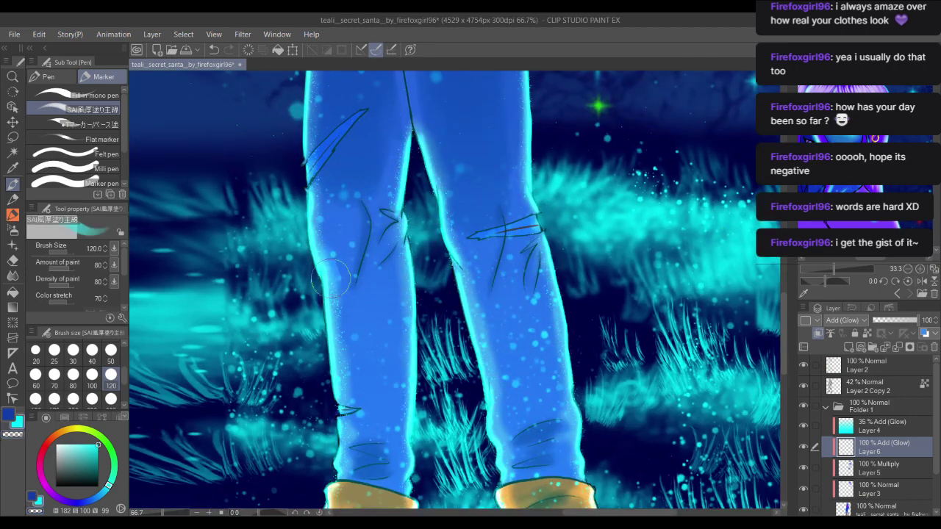
pyautogui.moveTo(332, 278)
pyautogui.mouseDown()
pyautogui.moveTo(361, 243)
pyautogui.moveTo(379, 268)
pyautogui.moveTo(339, 257)
pyautogui.moveTo(397, 253)
pyautogui.moveTo(400, 203)
pyautogui.mouseUp()
pyautogui.moveTo(430, 220)
pyautogui.mouseDown()
pyautogui.moveTo(455, 243)
pyautogui.moveTo(441, 264)
pyautogui.moveTo(492, 221)
pyautogui.moveTo(441, 221)
pyautogui.moveTo(463, 283)
pyautogui.mouseUp()
pyautogui.moveTo(346, 235)
pyautogui.mouseDown()
pyautogui.moveTo(294, 265)
pyautogui.moveTo(313, 156)
pyautogui.mouseUp()
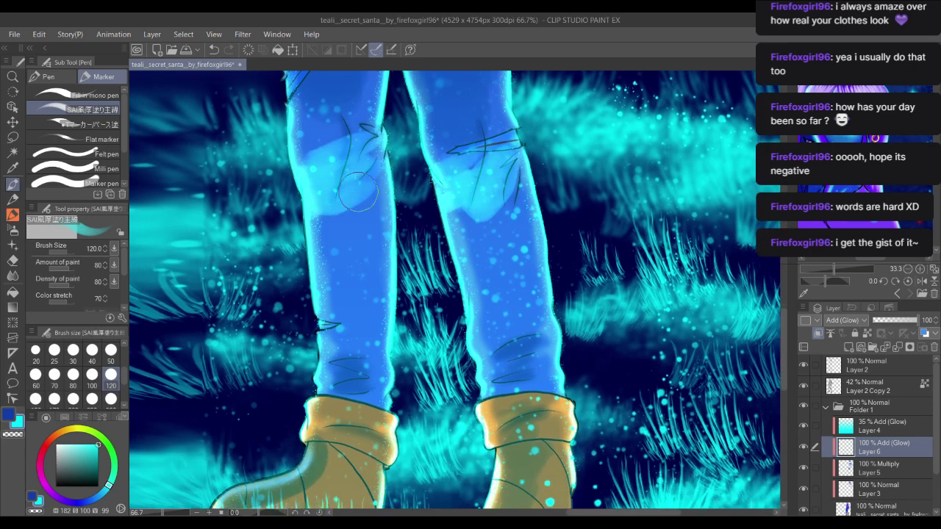
# Step: Soften the knee glow patches into the trouser legs, using the transparent colour with the size 120 marker pen
pyautogui.moveTo(378, 171)
pyautogui.mouseDown()
pyautogui.moveTo(316, 199)
pyautogui.moveTo(331, 147)
pyautogui.mouseUp()
pyautogui.moveTo(485, 184)
pyautogui.mouseDown()
pyautogui.moveTo(508, 203)
pyautogui.moveTo(462, 201)
pyautogui.moveTo(422, 183)
pyautogui.moveTo(491, 167)
pyautogui.mouseUp()
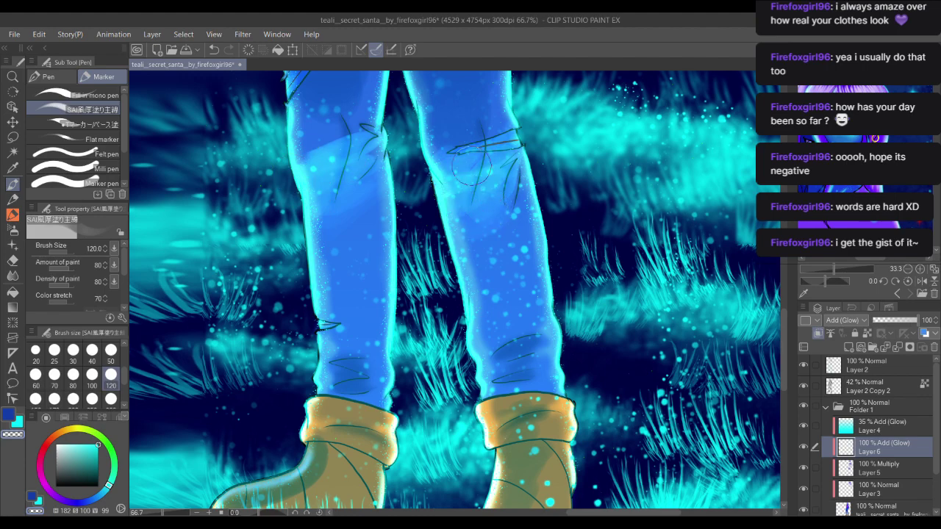
pyautogui.moveTo(433, 405); pyautogui.dragTo(392, 214)
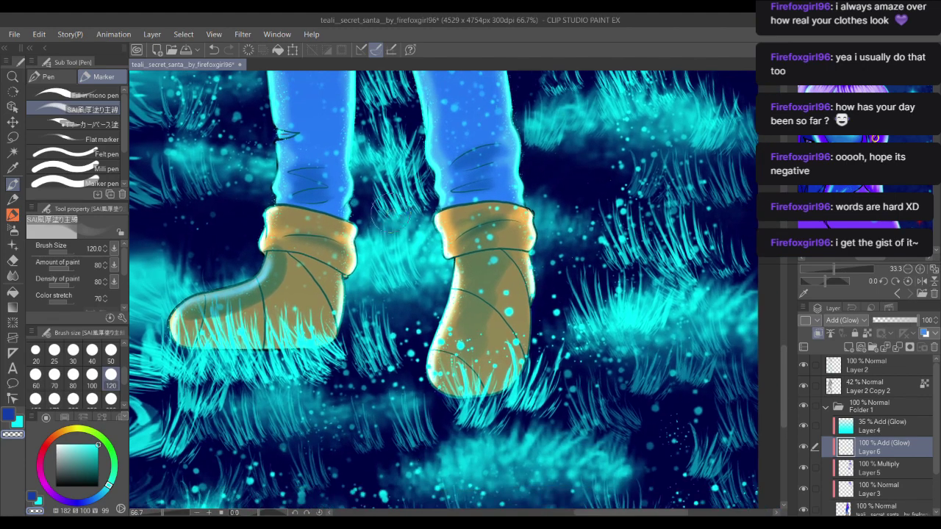
pyautogui.moveTo(504, 150); pyautogui.dragTo(468, 245)
pyautogui.scroll(-1, 452, 255)
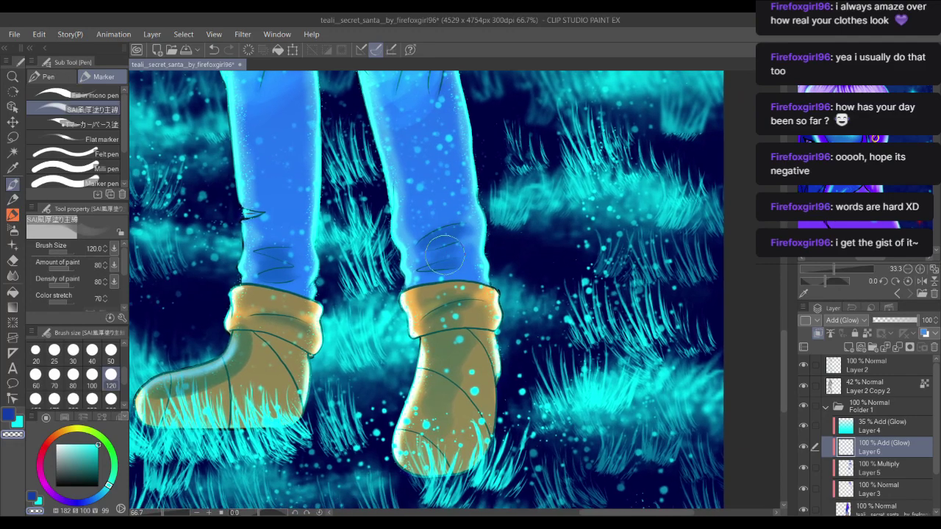
# Step: Return to the cyan colour and glaze the lower trouser legs and the front-facing boot at size 300
pyautogui.click(111, 399)
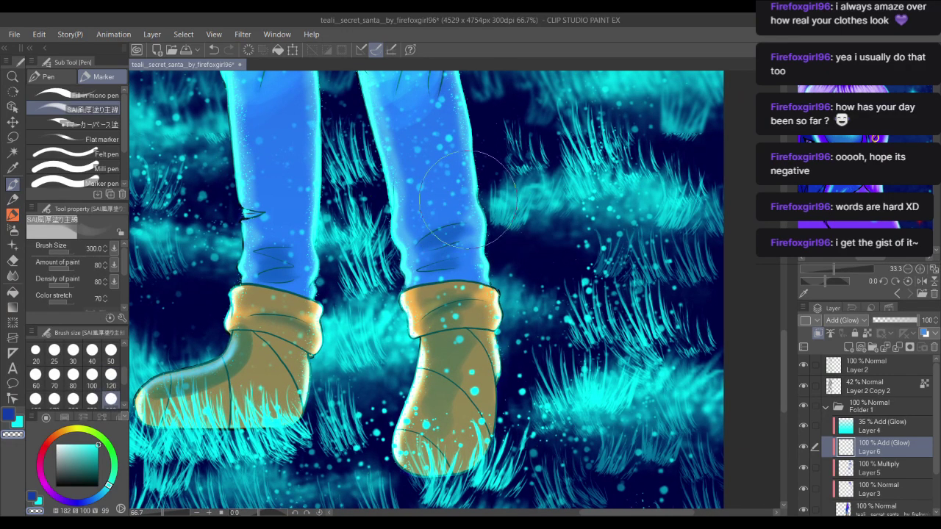
pyautogui.press('c')
pyautogui.moveTo(479, 181)
pyautogui.mouseDown()
pyautogui.moveTo(452, 202)
pyautogui.moveTo(455, 215)
pyautogui.mouseUp()
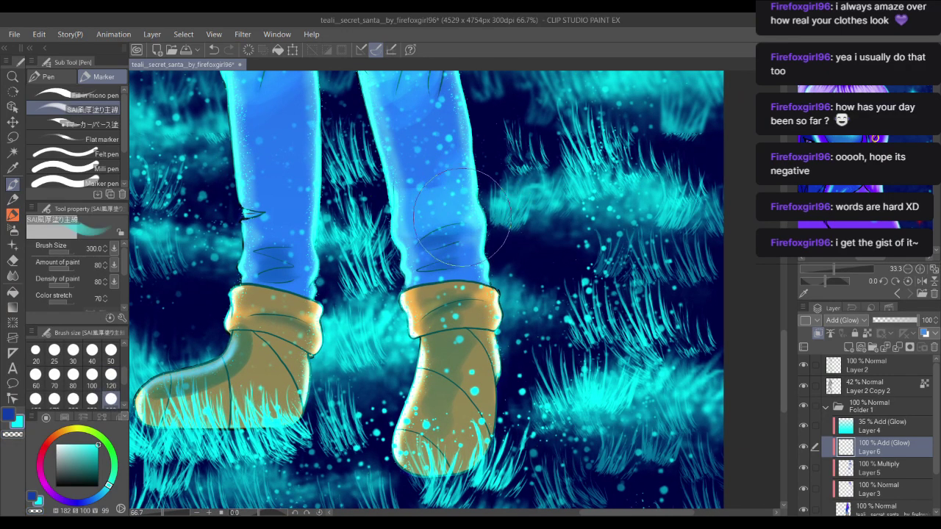
pyautogui.moveTo(512, 376)
pyautogui.mouseDown()
pyautogui.moveTo(495, 398)
pyautogui.moveTo(488, 367)
pyautogui.moveTo(449, 451)
pyautogui.moveTo(397, 424)
pyautogui.mouseUp()
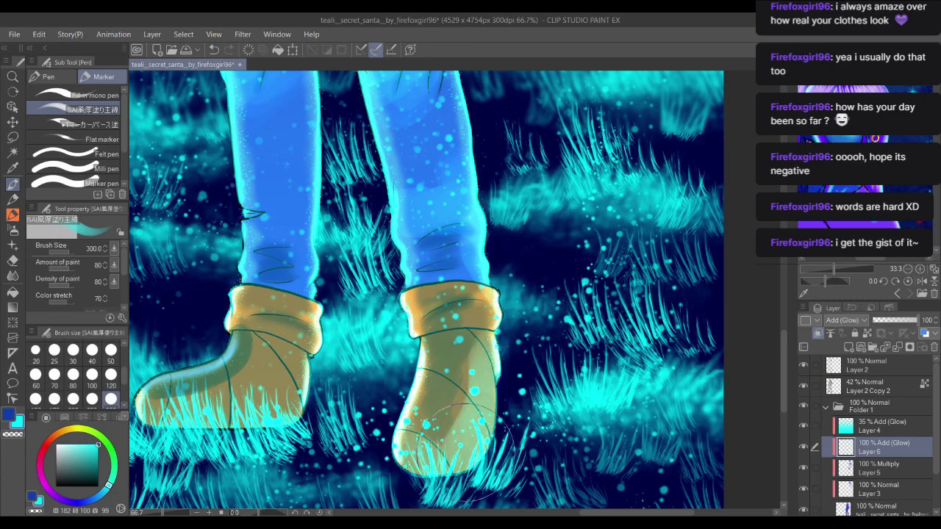
# Step: Extend the glow over the boot cuffs and the sideways boot with the marker pen at sizes 120 and 300
pyautogui.click(111, 374)
pyautogui.moveTo(424, 318)
pyautogui.mouseDown()
pyautogui.moveTo(504, 330)
pyautogui.moveTo(452, 294)
pyautogui.moveTo(543, 306)
pyautogui.mouseUp()
pyautogui.moveTo(318, 335)
pyautogui.mouseDown()
pyautogui.moveTo(387, 345)
pyautogui.moveTo(393, 407)
pyautogui.moveTo(320, 415)
pyautogui.moveTo(383, 367)
pyautogui.moveTo(363, 404)
pyautogui.moveTo(287, 422)
pyautogui.mouseUp()
pyautogui.click(111, 399)
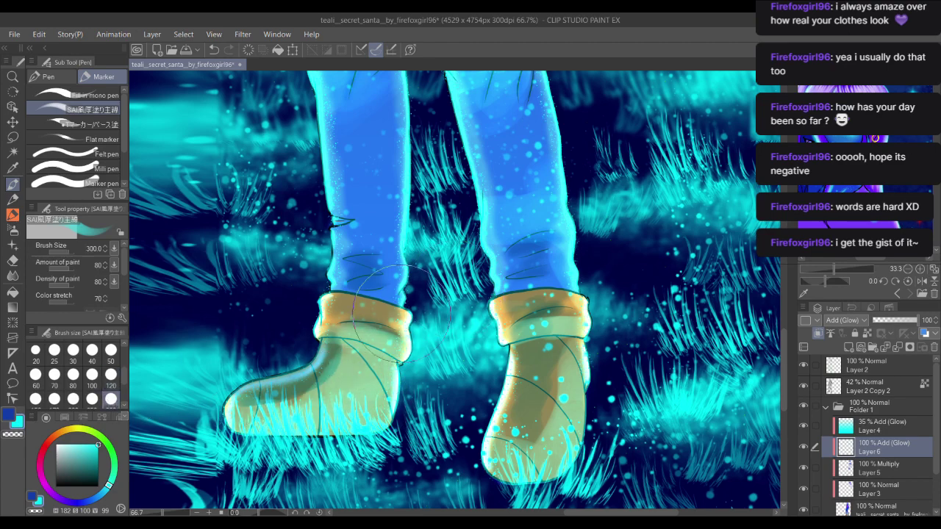
# Step: Add size 50 glow strokes to the boot cuff folds and the trouser creases above them
pyautogui.click(111, 351)
pyautogui.moveTo(403, 315)
pyautogui.mouseDown()
pyautogui.moveTo(379, 307)
pyautogui.moveTo(331, 316)
pyautogui.moveTo(401, 349)
pyautogui.mouseUp()
pyautogui.moveTo(530, 344); pyautogui.dragTo(578, 338)
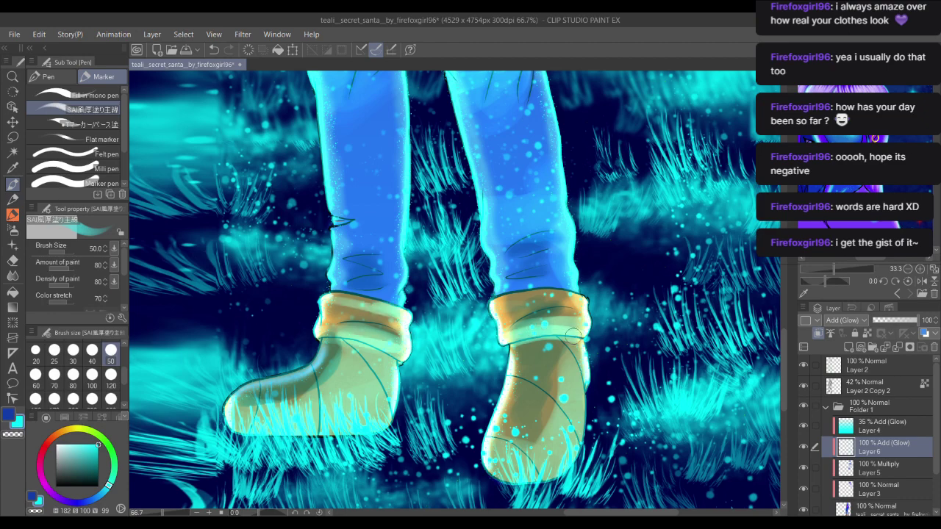
pyautogui.moveTo(506, 286)
pyautogui.mouseDown()
pyautogui.moveTo(583, 276)
pyautogui.moveTo(572, 252)
pyautogui.moveTo(499, 231)
pyautogui.moveTo(531, 300)
pyautogui.mouseUp()
pyautogui.moveTo(380, 323); pyautogui.dragTo(428, 320)
pyautogui.moveTo(376, 338); pyautogui.dragTo(428, 340)
pyautogui.moveTo(379, 358); pyautogui.dragTo(428, 360)
pyautogui.moveTo(398, 317); pyautogui.dragTo(373, 292)
# Step: Highlight the trouser folds and rips around the knees and thigh with size 50 glow strokes
pyautogui.moveTo(415, 125)
pyautogui.mouseDown()
pyautogui.moveTo(405, 238)
pyautogui.moveTo(373, 235)
pyautogui.mouseUp()
pyautogui.moveTo(531, 275); pyautogui.dragTo(568, 235)
pyautogui.moveTo(508, 257)
pyautogui.mouseDown()
pyautogui.moveTo(487, 265)
pyautogui.moveTo(545, 213)
pyautogui.mouseUp()
pyautogui.moveTo(540, 196); pyautogui.dragTo(493, 197)
pyautogui.moveTo(469, 161); pyautogui.dragTo(481, 248)
pyautogui.moveTo(335, 237); pyautogui.dragTo(384, 198)
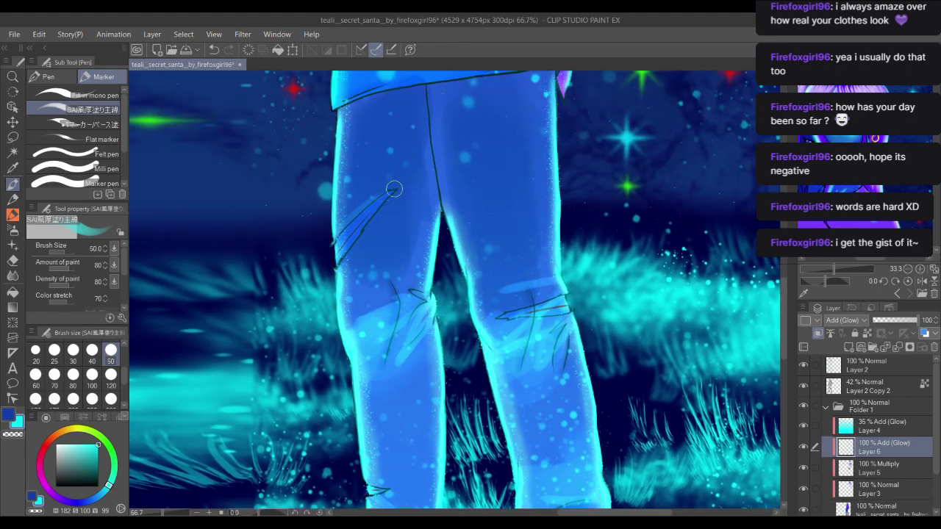
# Step: Paint size 50 glow streaks along the diagonal folds of the shirt's blue lower part over the hips
pyautogui.scroll(3, 400, 185)
pyautogui.moveTo(332, 234)
pyautogui.mouseDown()
pyautogui.moveTo(526, 189)
pyautogui.moveTo(499, 217)
pyautogui.moveTo(405, 254)
pyautogui.mouseUp()
pyautogui.moveTo(352, 202)
pyautogui.mouseDown()
pyautogui.moveTo(421, 244)
pyautogui.moveTo(416, 229)
pyautogui.mouseUp()
pyautogui.moveTo(377, 190); pyautogui.dragTo(470, 224)
pyautogui.moveTo(360, 165); pyautogui.dragTo(436, 211)
pyautogui.moveTo(493, 164); pyautogui.dragTo(511, 270)
pyautogui.moveTo(369, 236); pyautogui.dragTo(508, 233)
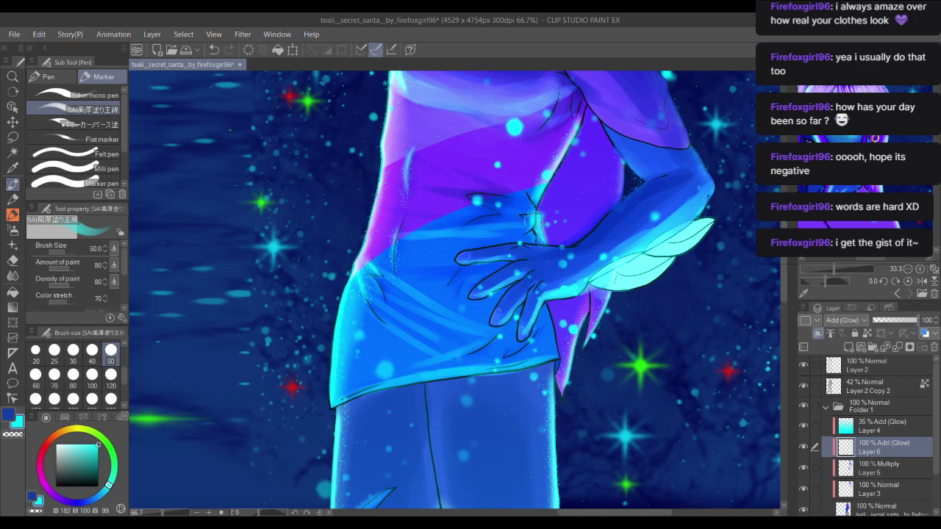
# Step: Streak cyan glow across the shirt's waist folds and build up the chest band with the size 50 marker pen
pyautogui.moveTo(366, 201); pyautogui.dragTo(508, 214)
pyautogui.moveTo(408, 173); pyautogui.dragTo(506, 196)
pyautogui.moveTo(565, 99)
pyautogui.mouseDown()
pyautogui.moveTo(505, 183)
pyautogui.moveTo(448, 204)
pyautogui.moveTo(394, 200)
pyautogui.mouseUp()
pyautogui.moveTo(503, 159)
pyautogui.mouseDown()
pyautogui.moveTo(441, 244)
pyautogui.moveTo(493, 303)
pyautogui.mouseUp()
pyautogui.moveTo(466, 266); pyautogui.dragTo(509, 323)
# Step: Brighten the torso edge beside the bent arm, the inner arm and the cloth behind the hand with glow
pyautogui.moveTo(480, 290); pyautogui.dragTo(517, 343)
pyautogui.moveTo(470, 274)
pyautogui.mouseDown()
pyautogui.moveTo(491, 310)
pyautogui.moveTo(465, 294)
pyautogui.moveTo(469, 325)
pyautogui.mouseUp()
pyautogui.moveTo(453, 290); pyautogui.dragTo(431, 357)
pyautogui.moveTo(452, 303)
pyautogui.mouseDown()
pyautogui.moveTo(402, 393)
pyautogui.moveTo(437, 298)
pyautogui.moveTo(422, 345)
pyautogui.moveTo(433, 270)
pyautogui.mouseUp()
pyautogui.moveTo(465, 226); pyautogui.dragTo(471, 206)
pyautogui.scroll(-1, 474, 199)
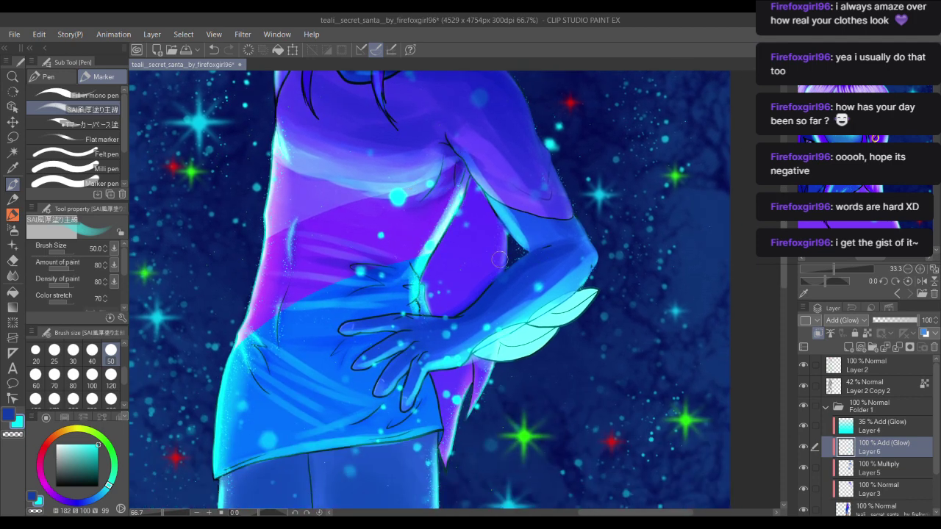
pyautogui.scroll(4, 485, 279)
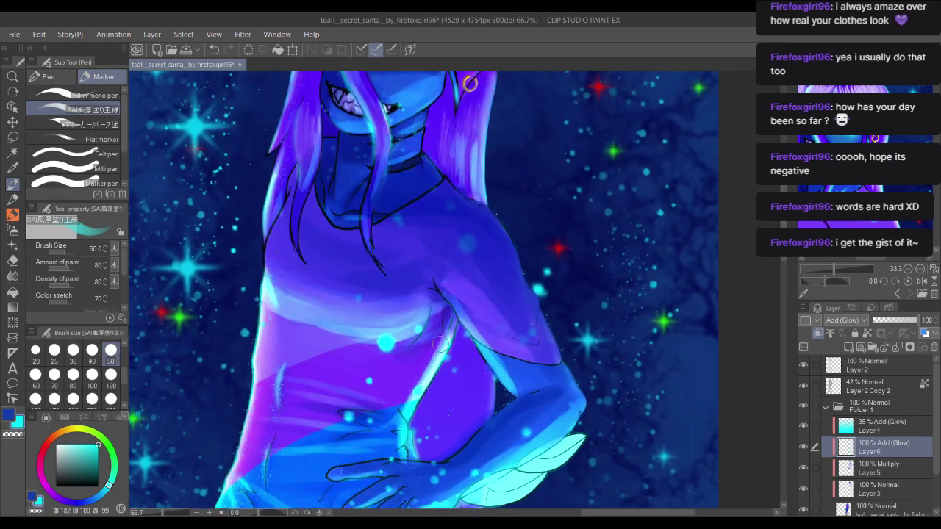
pyautogui.scroll(-3, 421, 171)
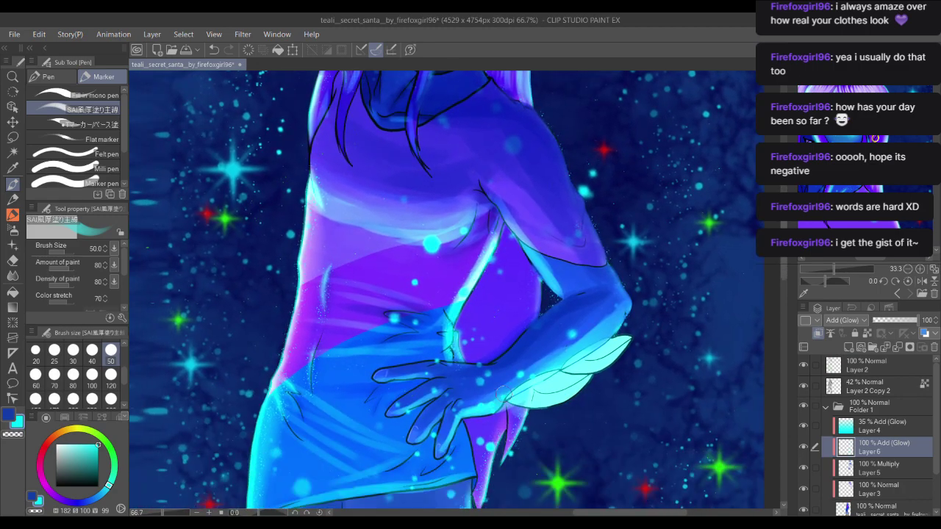
# Step: Add a size 50 glow stroke along the long hair beside the shoulder and reduce the marker pen size to 30
pyautogui.scroll(4, 542, 318)
pyautogui.scroll(2, 543, 318)
pyautogui.moveTo(450, 236)
pyautogui.mouseDown()
pyautogui.moveTo(439, 283)
pyautogui.moveTo(443, 240)
pyautogui.mouseUp()
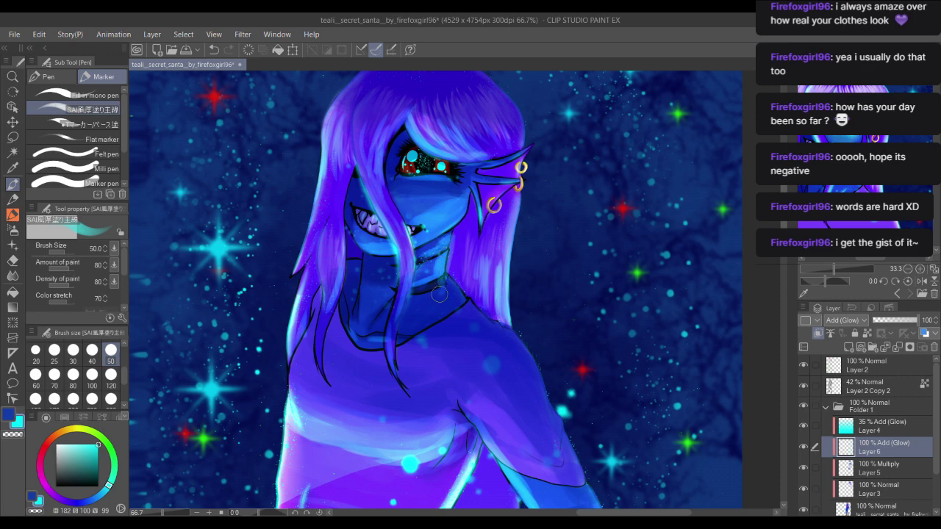
pyautogui.moveTo(375, 249); pyautogui.dragTo(363, 291)
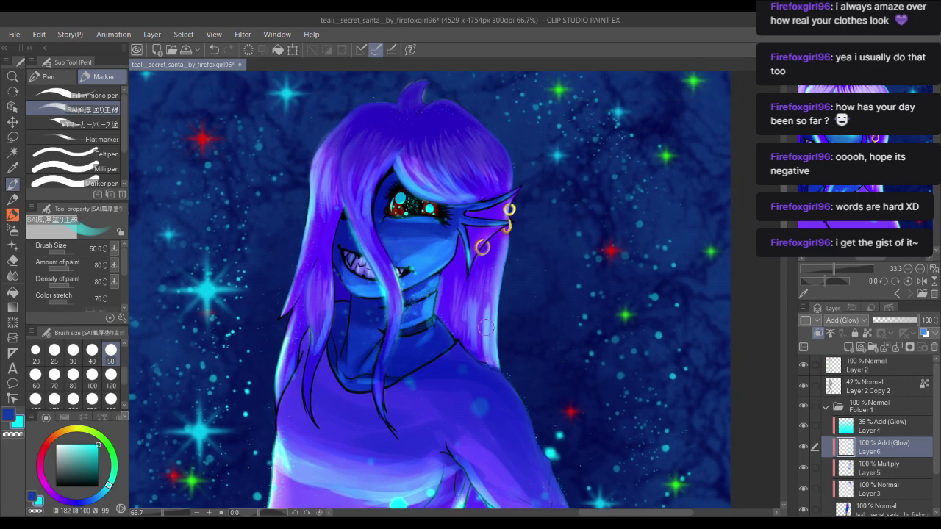
pyautogui.moveTo(495, 341); pyautogui.dragTo(486, 272)
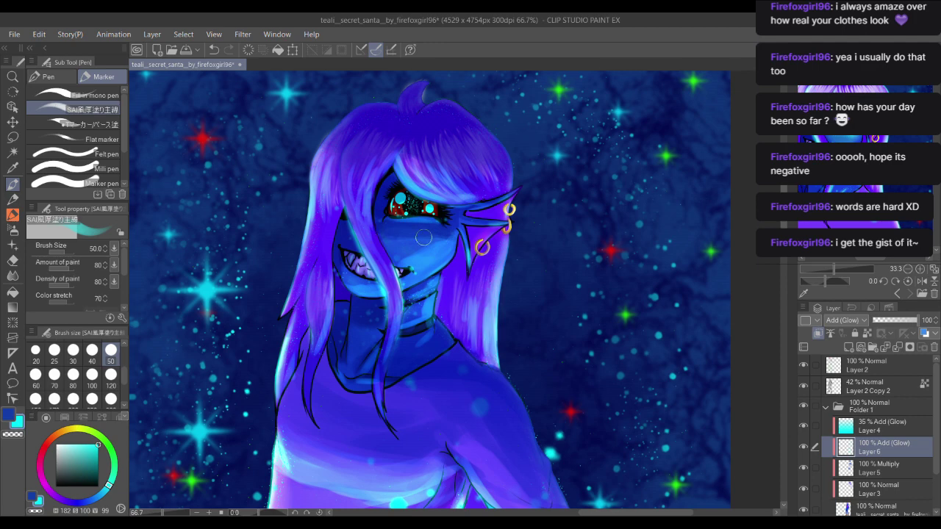
pyautogui.click(73, 350)
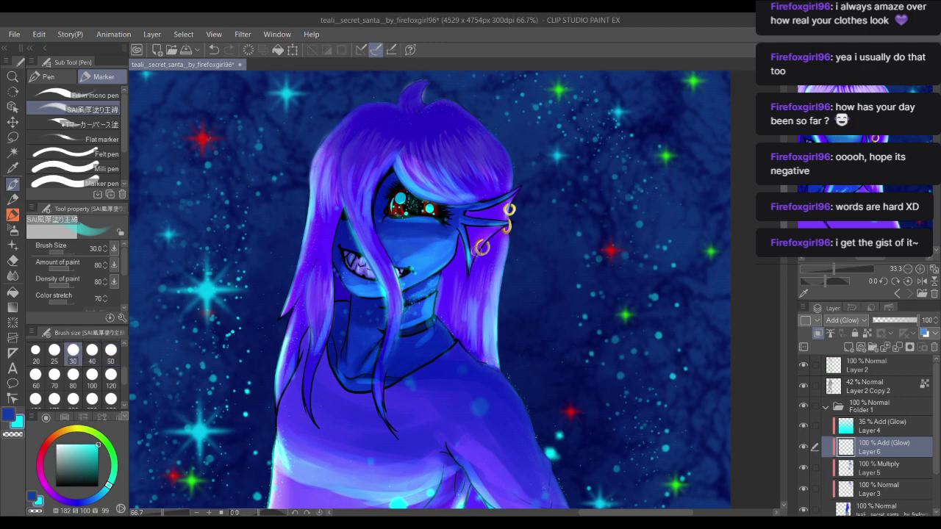
# Step: Examine the whole figure against the glowing grass and starry background, from head to boots
pyautogui.scroll(-5, 517, 204)
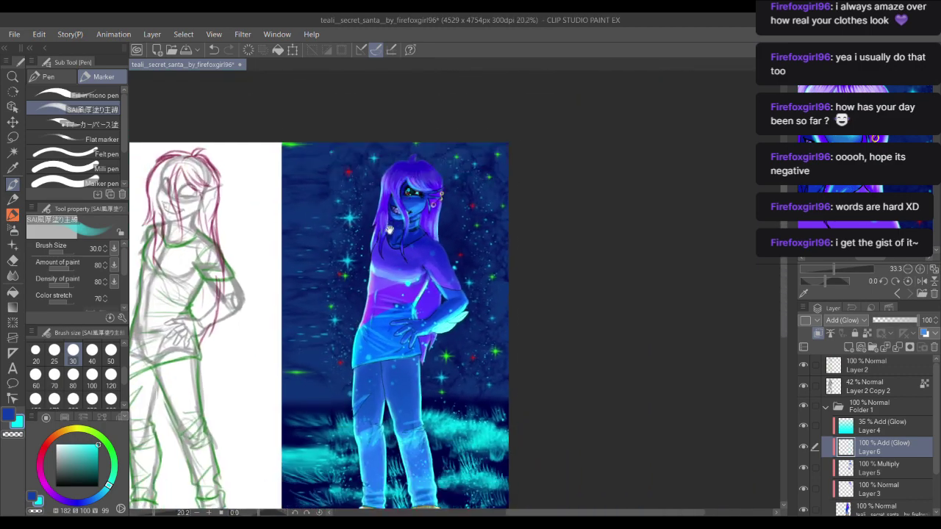
pyautogui.moveTo(390, 230); pyautogui.dragTo(401, 155)
pyautogui.scroll(-1, 401, 156)
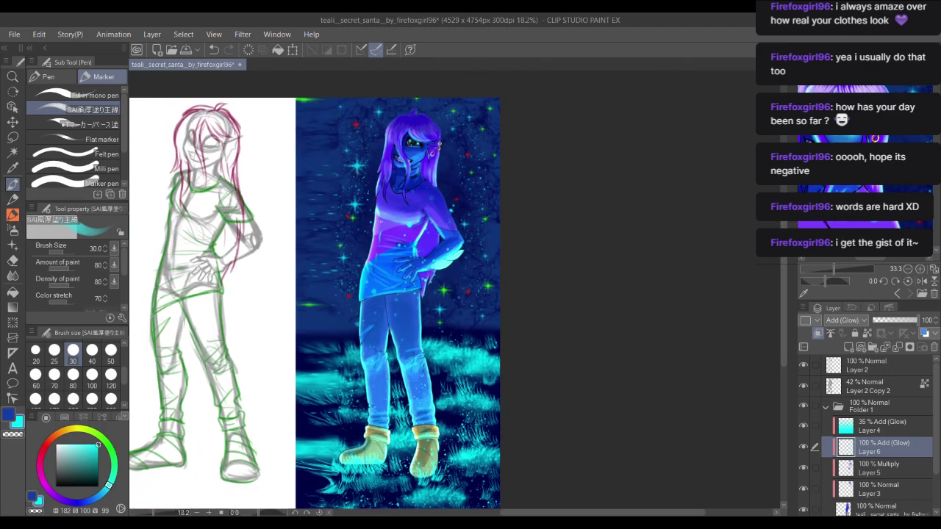
pyautogui.moveTo(390, 236)
pyautogui.mouseDown()
pyautogui.moveTo(431, 217)
pyautogui.moveTo(485, 244)
pyautogui.mouseUp()
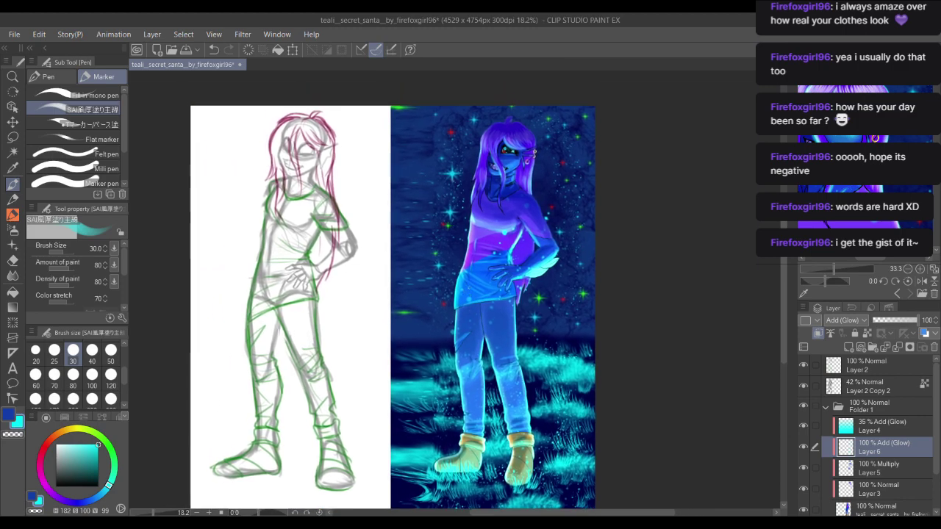
pyautogui.scroll(2, 456, 294)
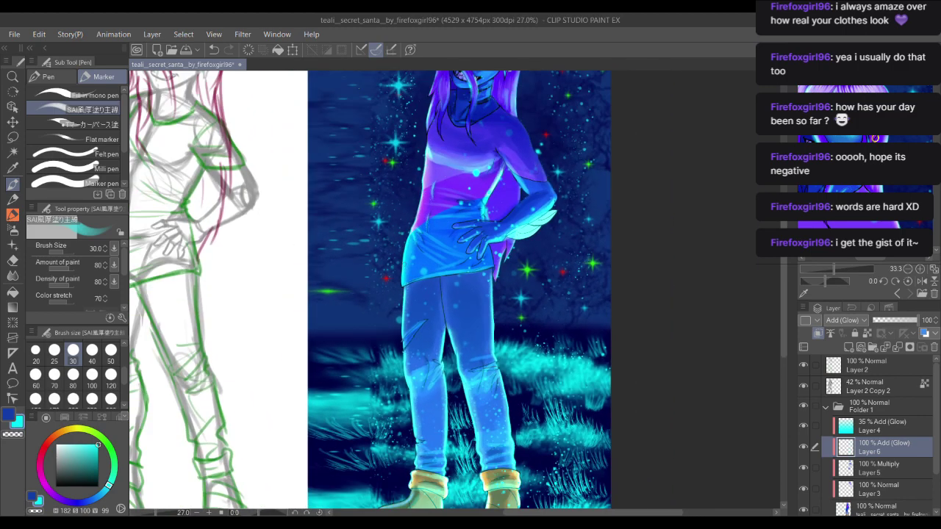
pyautogui.scroll(-3, 427, 322)
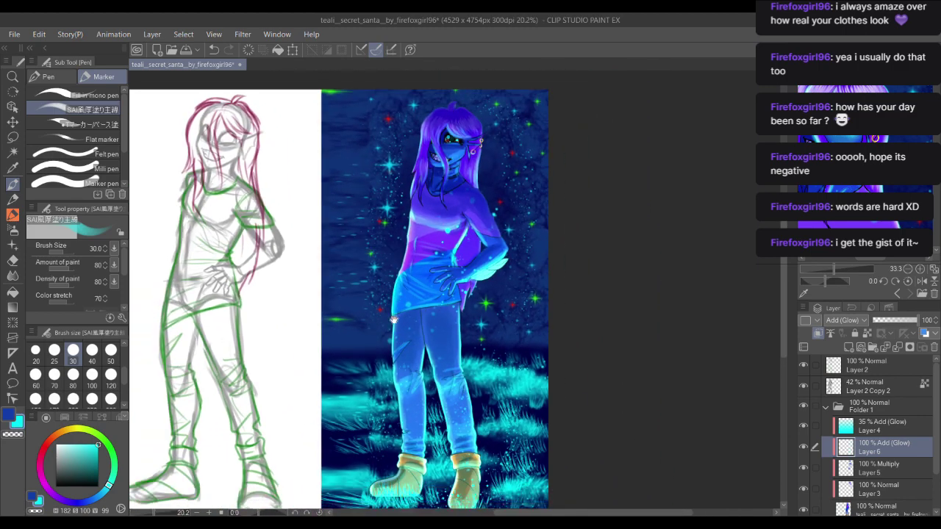
pyautogui.moveTo(374, 326); pyautogui.dragTo(369, 290)
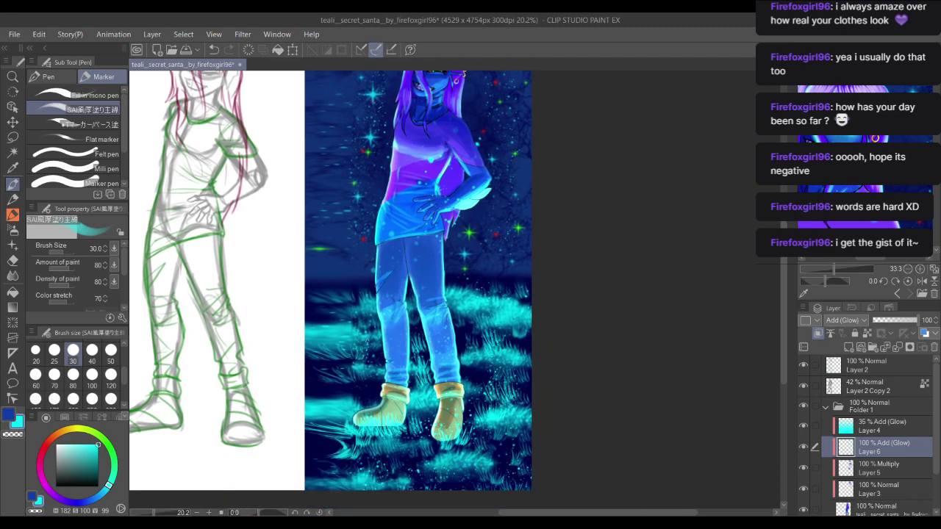
pyautogui.scroll(5, 373, 290)
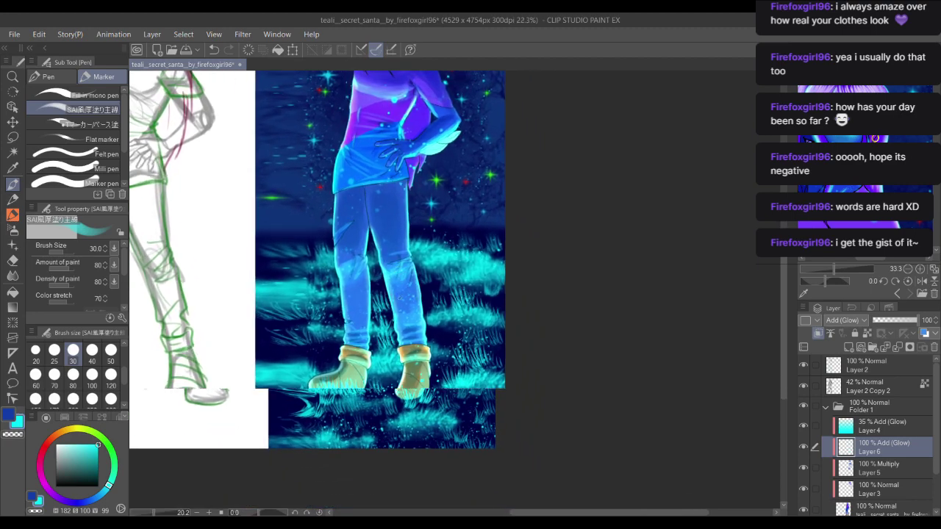
pyautogui.scroll(-4, 444, 253)
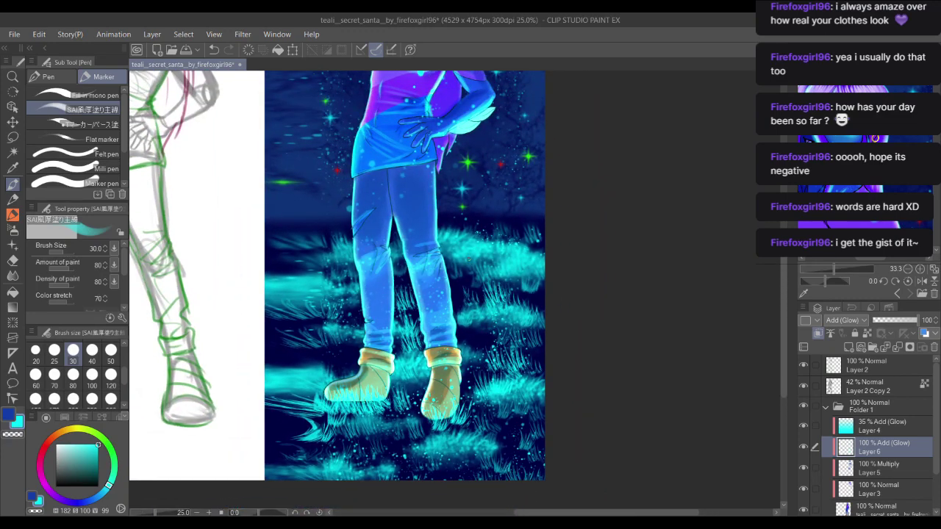
pyautogui.moveTo(568, 329); pyautogui.dragTo(608, 352)
# Step: Duplicate the starry sky and grass background layer beneath the character
pyautogui.scroll(-2, 932, 402)
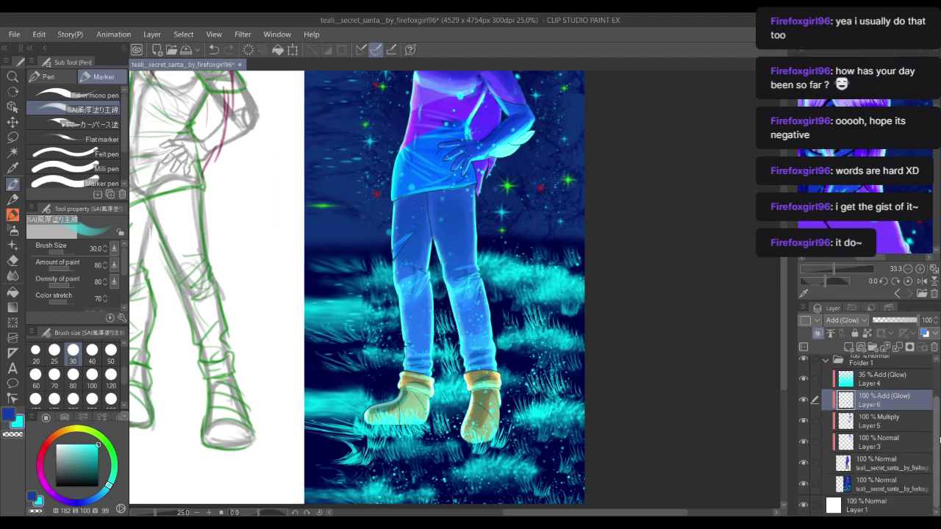
pyautogui.moveTo(859, 483); pyautogui.dragTo(849, 349)
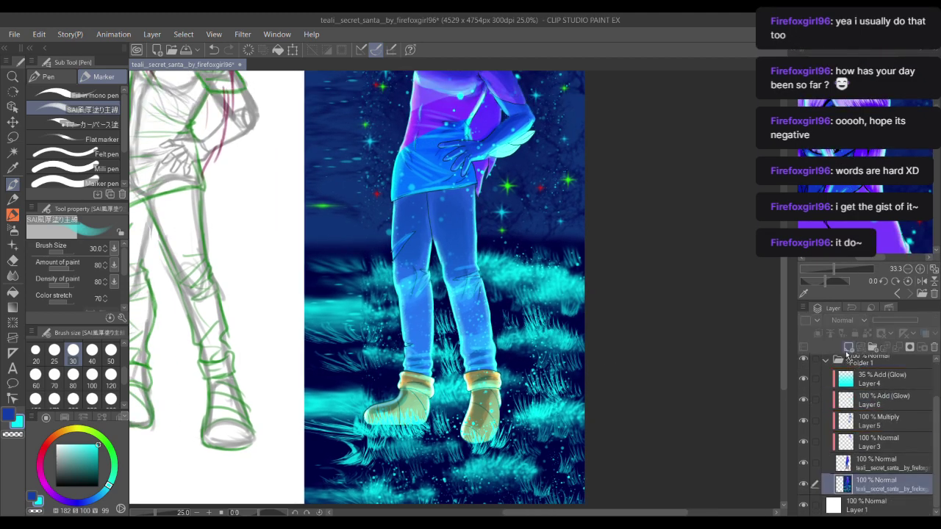
pyautogui.scroll(-1, 927, 404)
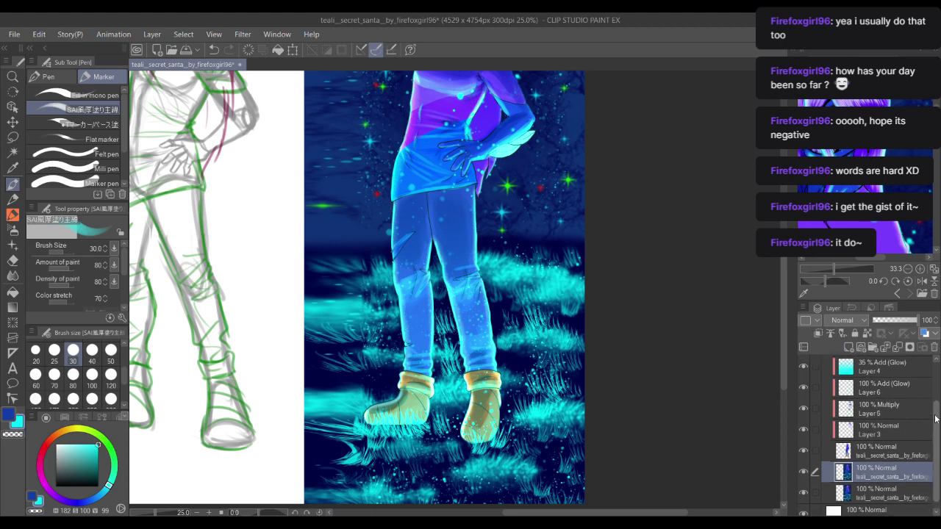
# Step: Set the background copy to Add (Glow) at 27% opacity and compare the picture with it hidden and shown
pyautogui.scroll(-2, 499, 354)
pyautogui.moveTo(500, 353); pyautogui.dragTo(488, 361)
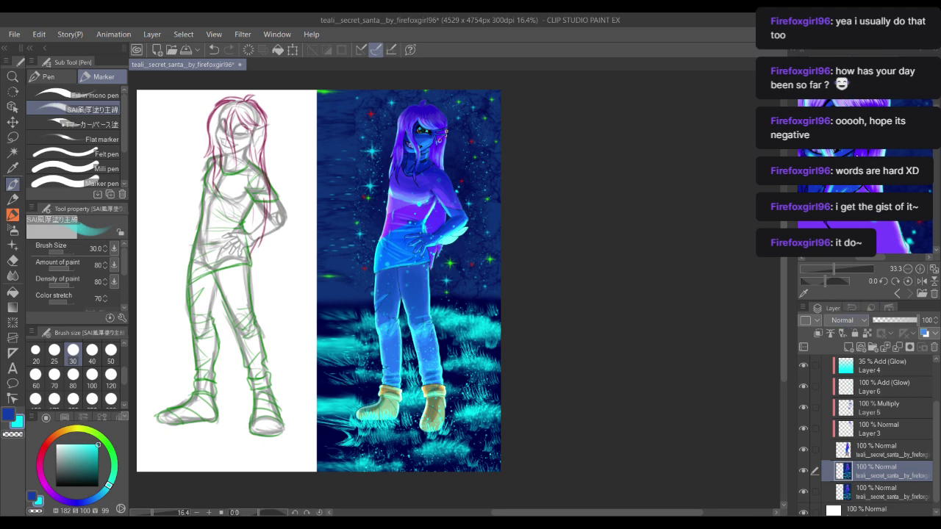
pyautogui.click(852, 154)
pyautogui.click(897, 321)
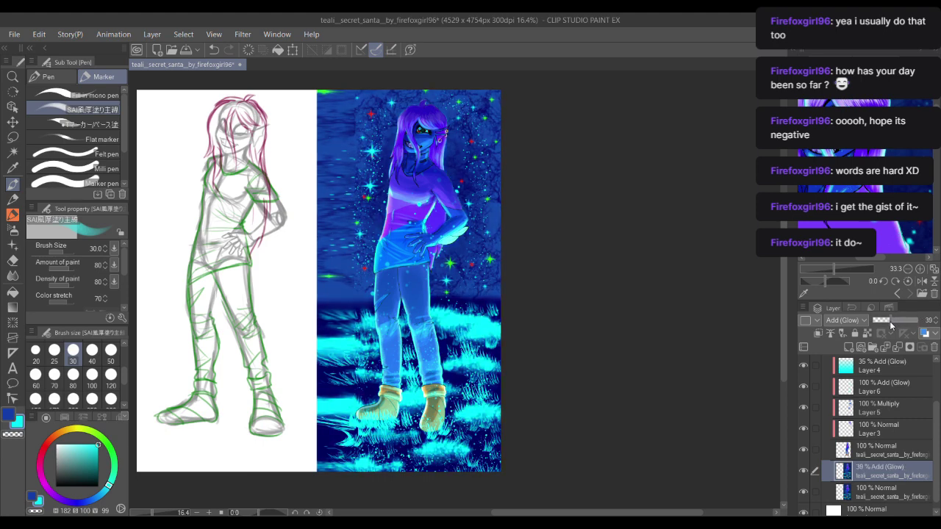
pyautogui.moveTo(888, 324); pyautogui.dragTo(886, 324)
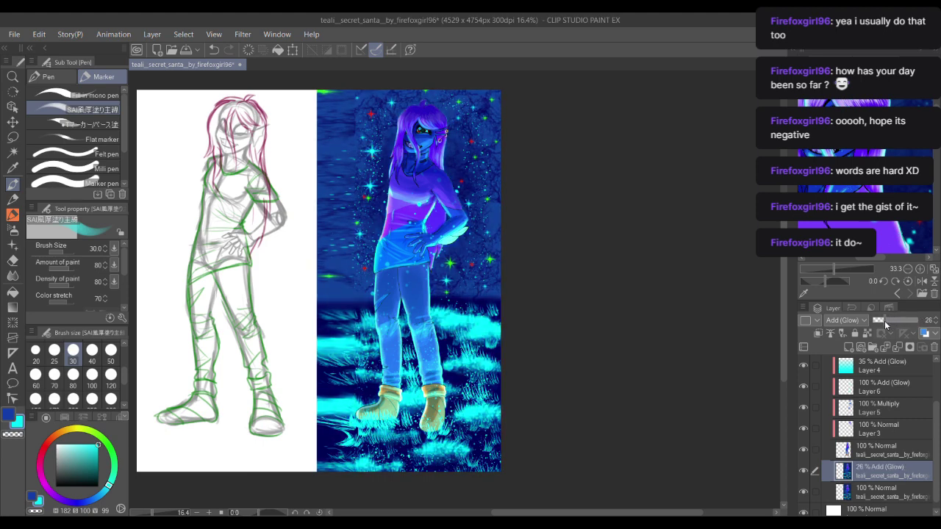
pyautogui.click(807, 473)
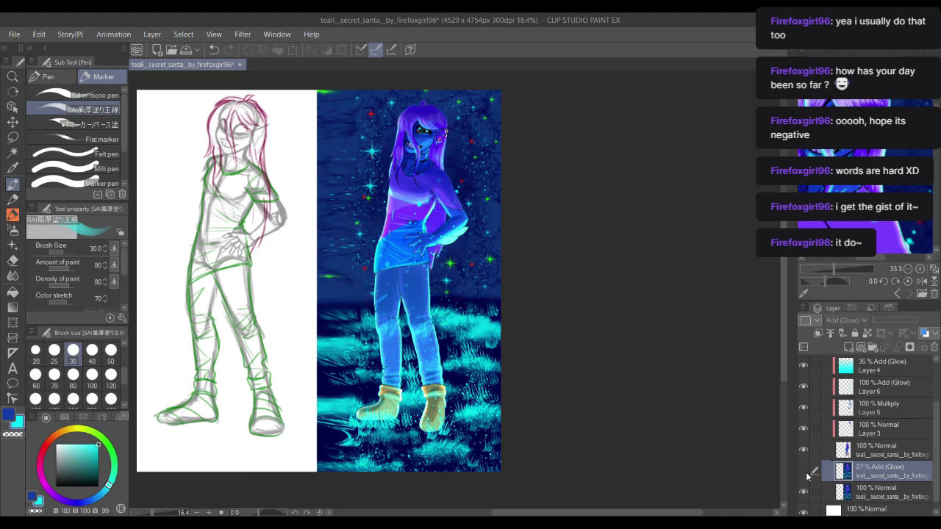
pyautogui.click(805, 471)
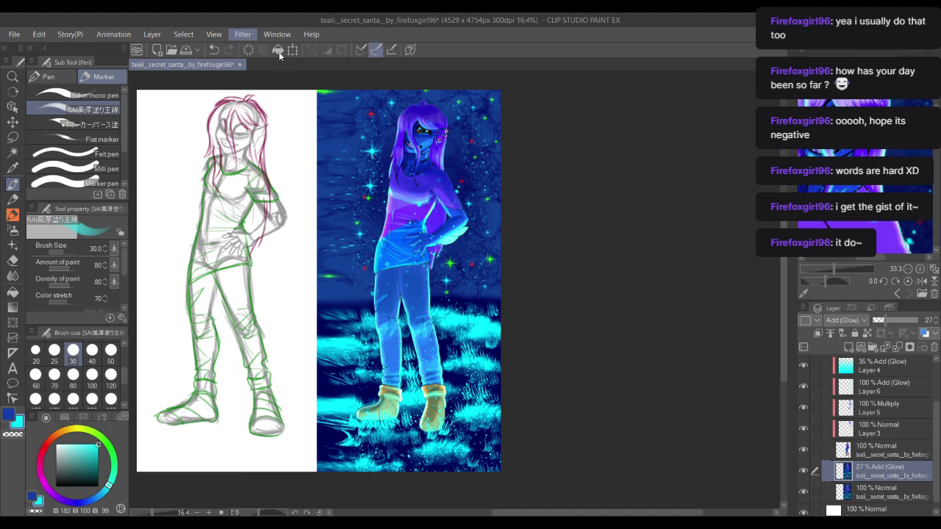
# Step: Apply a filter to the Add (Glow) background copy, checking the grass around the legs
pyautogui.click(358, 80)
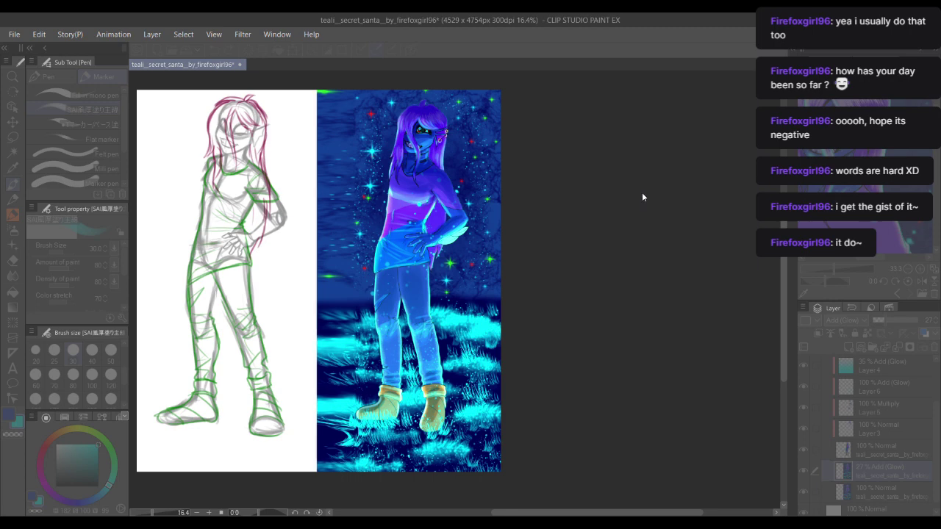
pyautogui.scroll(1, 450, 289)
pyautogui.scroll(2, 450, 289)
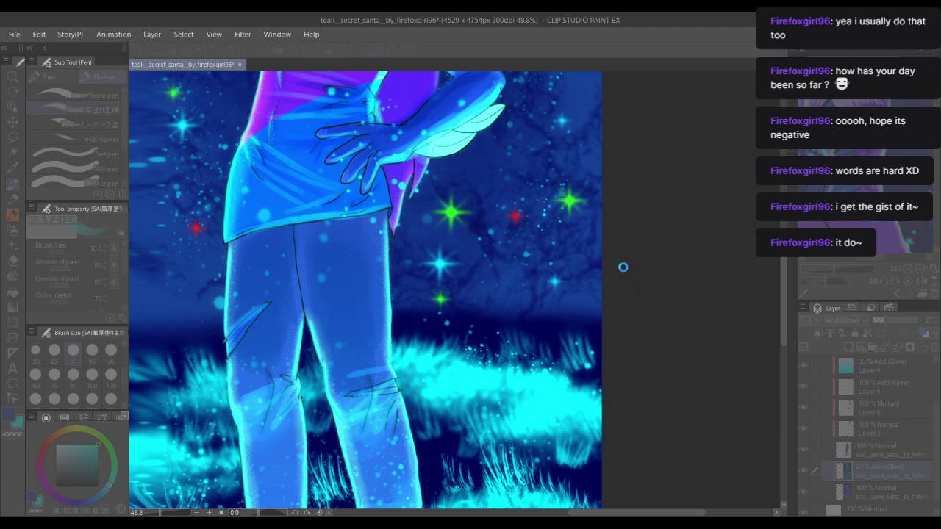
pyautogui.click(555, 300)
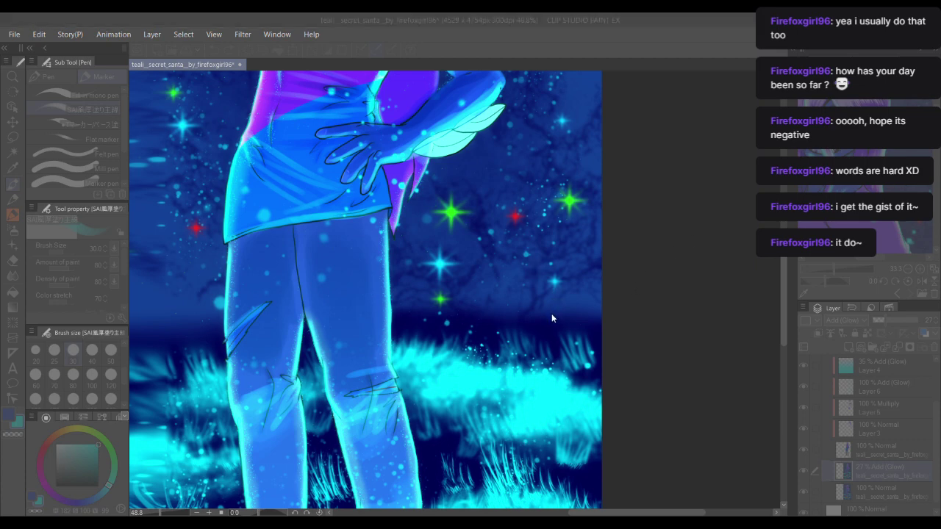
pyautogui.click(552, 313)
pyautogui.scroll(-3, 551, 314)
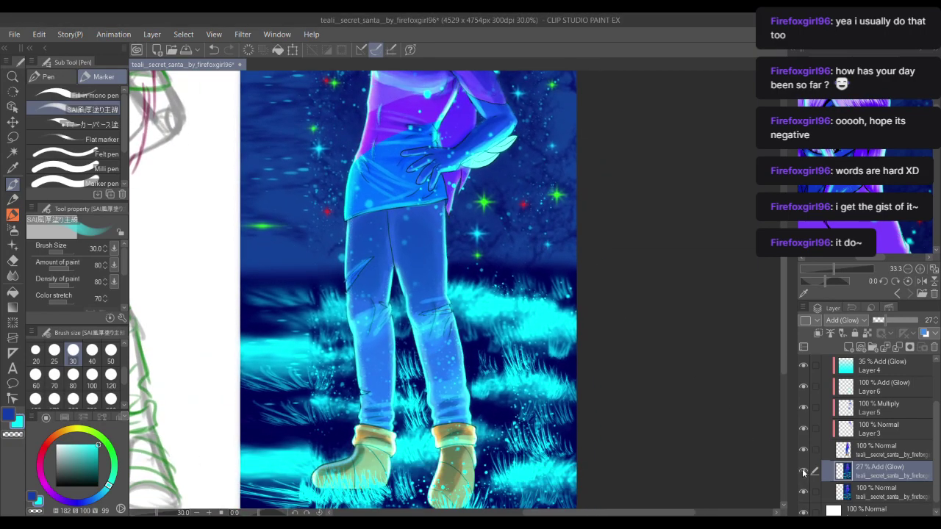
# Step: Compare the scene with the filtered background copy hidden and shown, both close up and as a whole
pyautogui.click(802, 470)
pyautogui.click(803, 470)
pyautogui.scroll(-1, 721, 398)
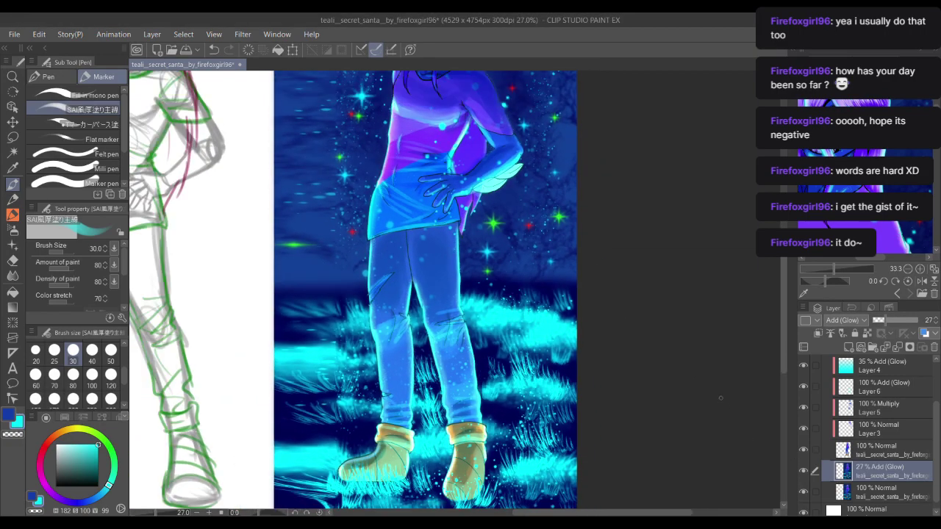
pyautogui.scroll(-2, 721, 398)
pyautogui.scroll(-1, 601, 366)
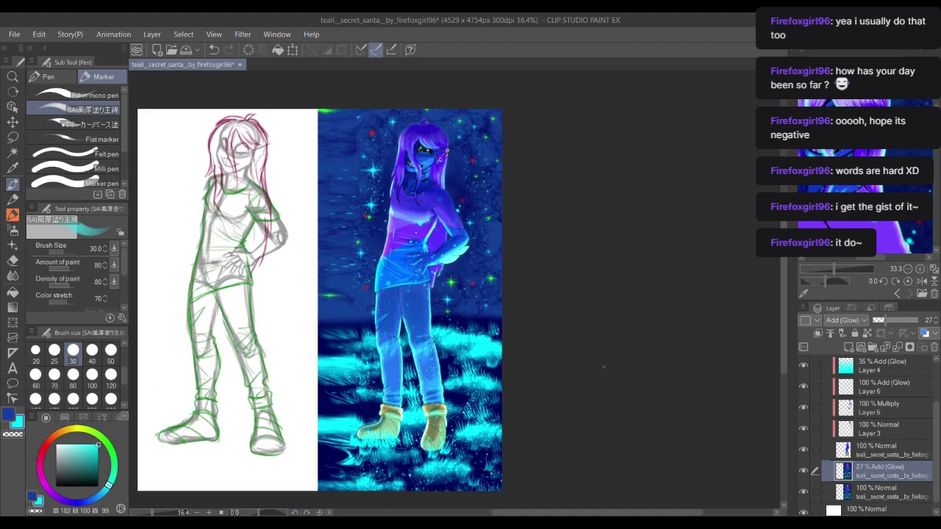
pyautogui.click(804, 470)
pyautogui.click(802, 471)
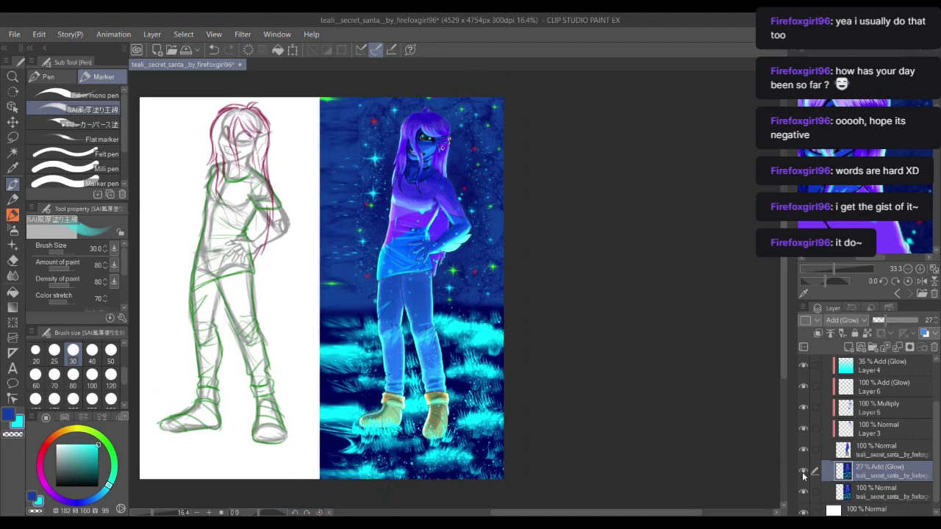
# Step: Fade the glow copy with a vertical Gradient erase from the sky down to the grass and compare it hidden and shown
pyautogui.moveTo(560, 305); pyautogui.dragTo(557, 326)
pyautogui.press('g')
pyautogui.scroll(-2, 468, 218)
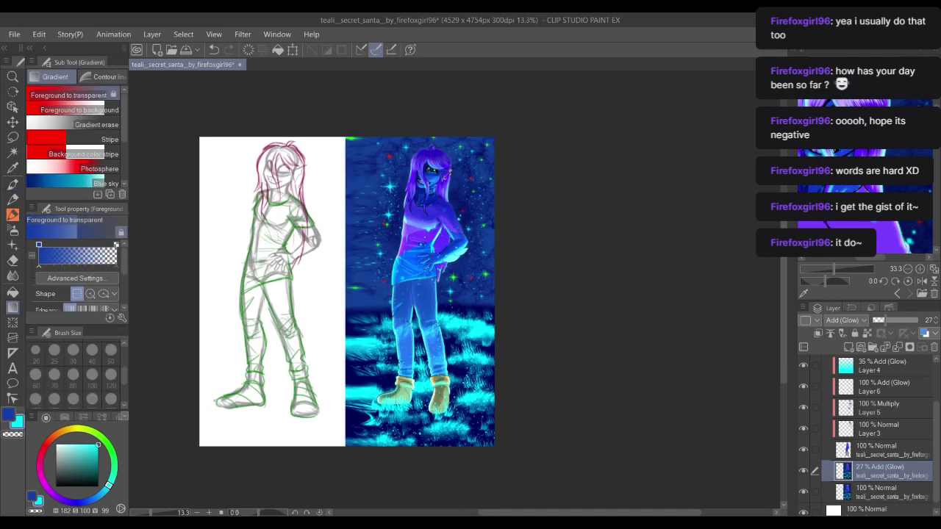
pyautogui.moveTo(468, 217); pyautogui.dragTo(459, 222)
pyautogui.click(103, 123)
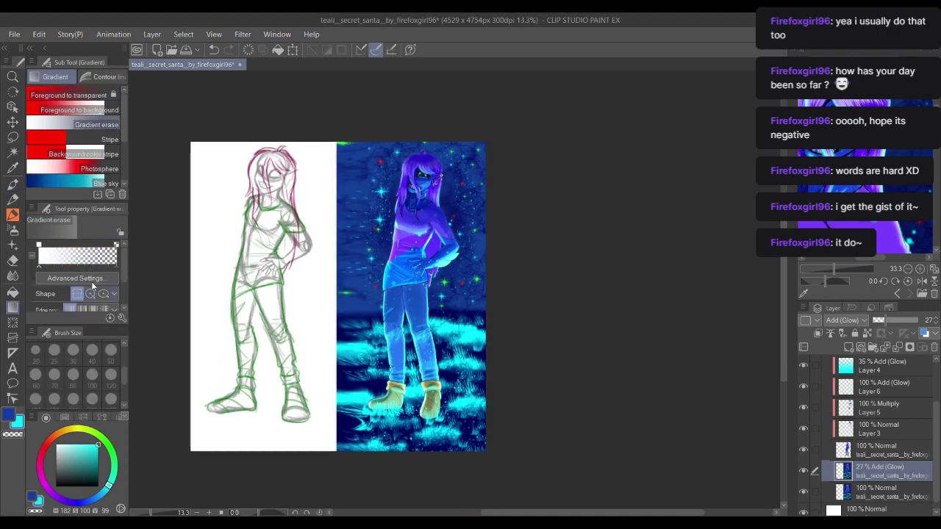
pyautogui.moveTo(402, 129); pyautogui.dragTo(404, 456)
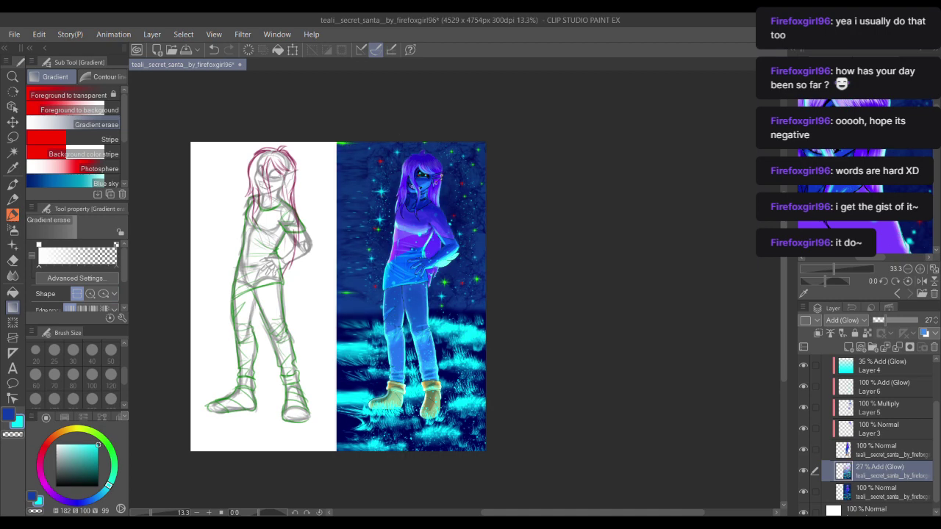
pyautogui.scroll(4, 400, 270)
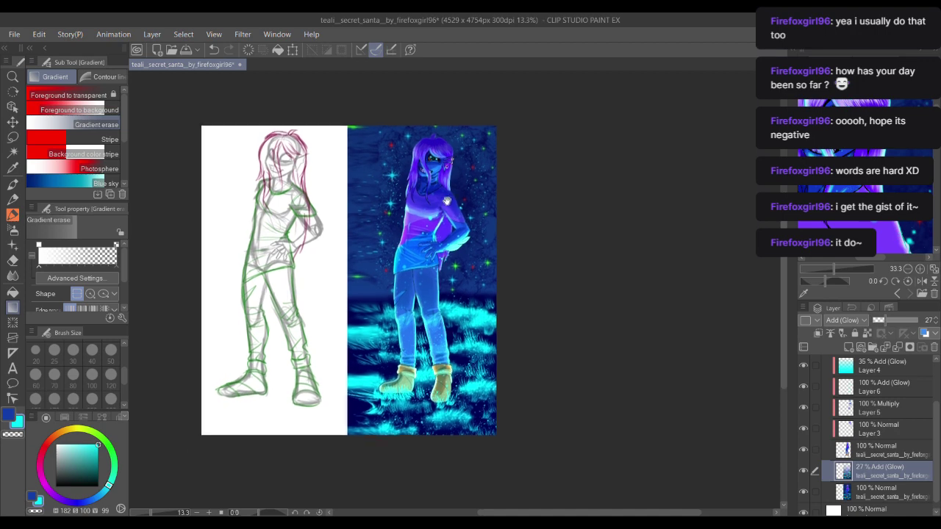
pyautogui.moveTo(726, 346); pyautogui.dragTo(721, 319)
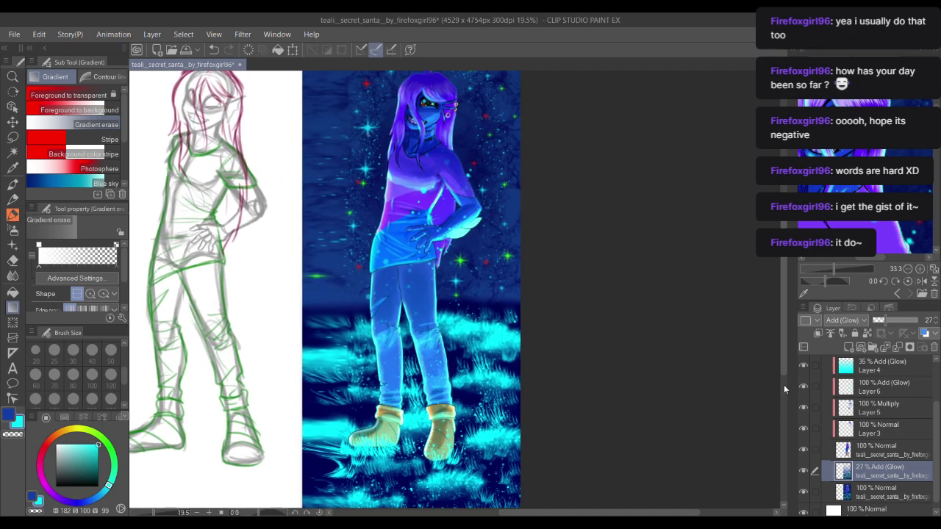
pyautogui.click(804, 472)
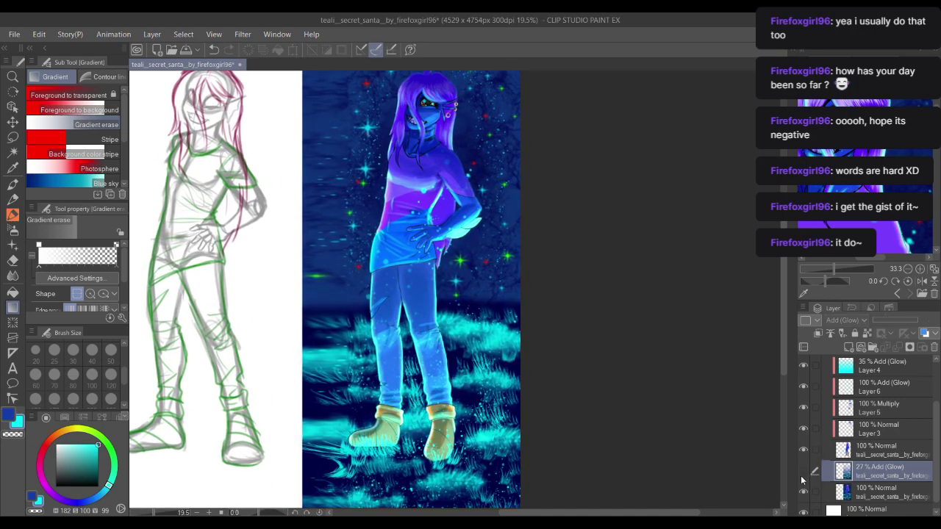
pyautogui.click(800, 474)
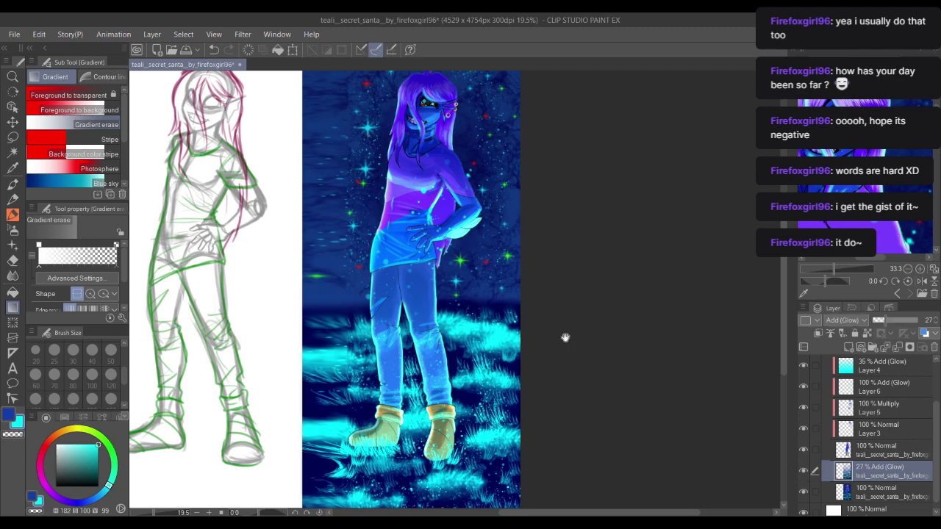
pyautogui.scroll(-1, 567, 344)
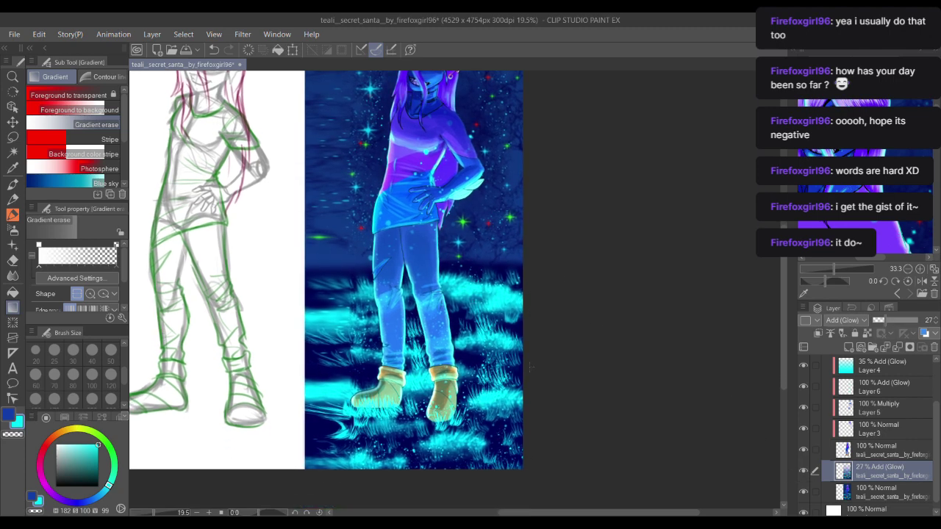
# Step: Try to limit the glow copy to the bright grass with a colour-based selection, inspect it, and undo the attempt
pyautogui.moveTo(469, 400); pyautogui.dragTo(482, 363)
pyautogui.scroll(6, 482, 363)
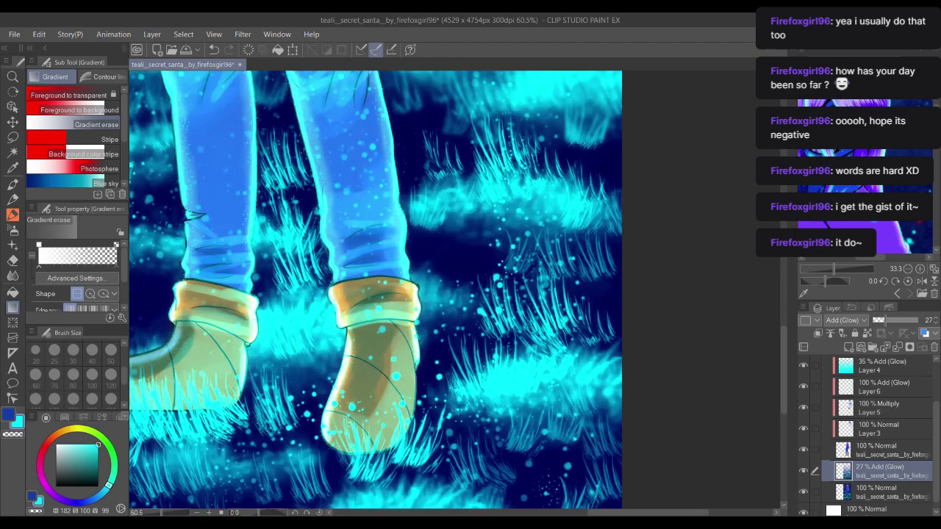
pyautogui.moveTo(482, 363); pyautogui.dragTo(492, 355)
pyautogui.scroll(-4, 515, 338)
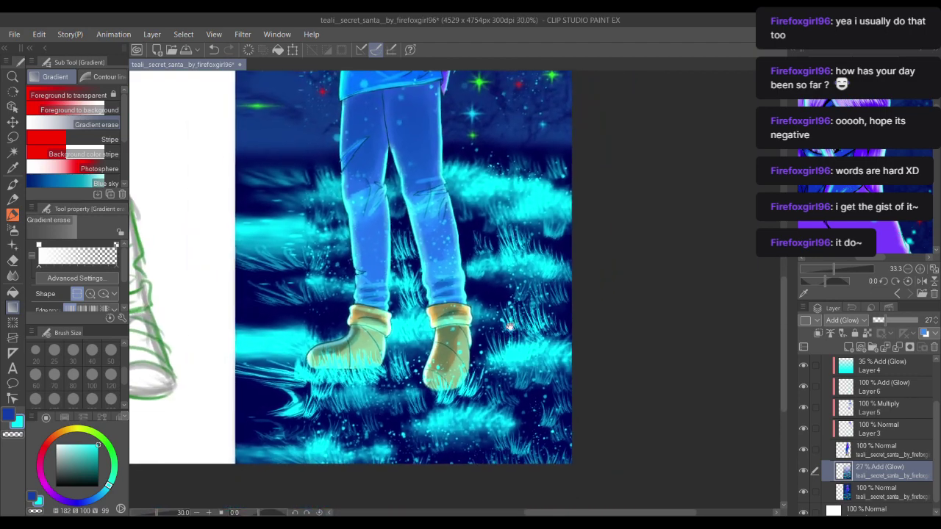
pyautogui.press('alt')
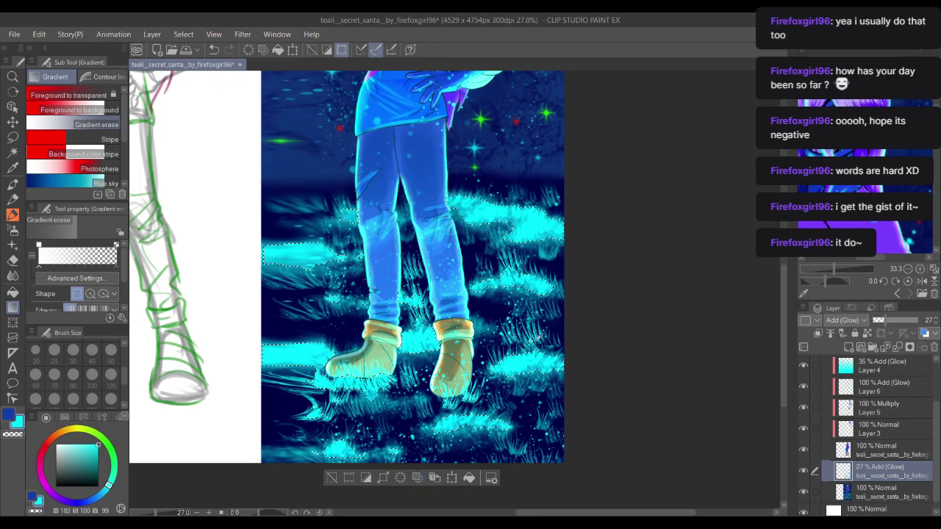
pyautogui.hotkey('ctrl', 'd')
pyautogui.moveTo(534, 266); pyautogui.dragTo(516, 340)
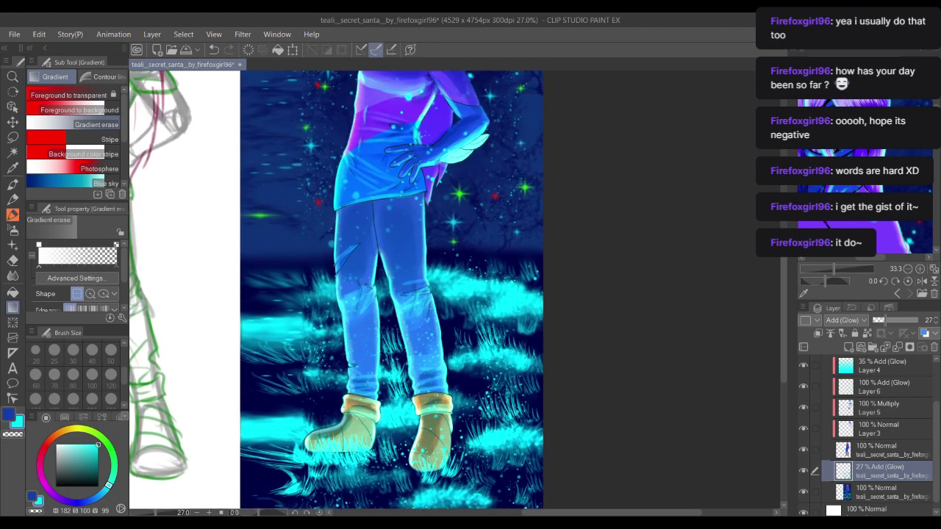
pyautogui.scroll(3, 516, 339)
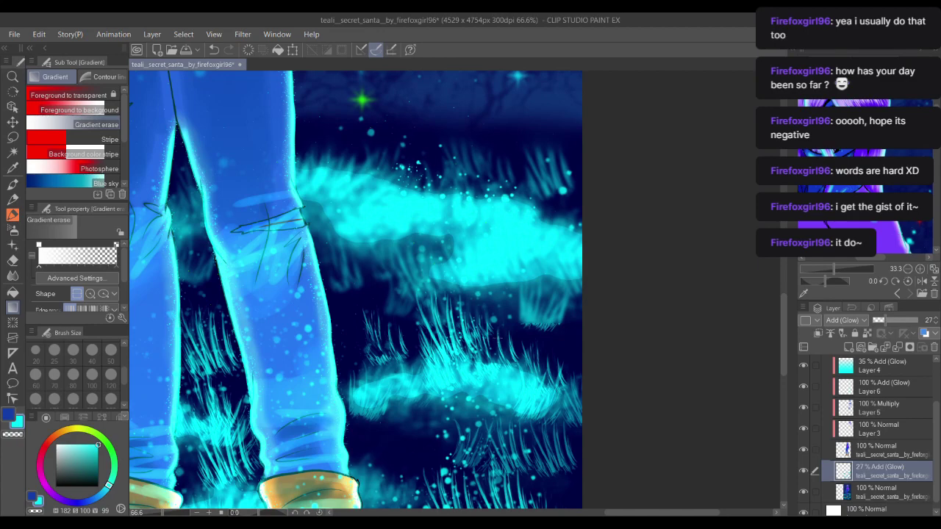
pyautogui.scroll(-2, 361, 287)
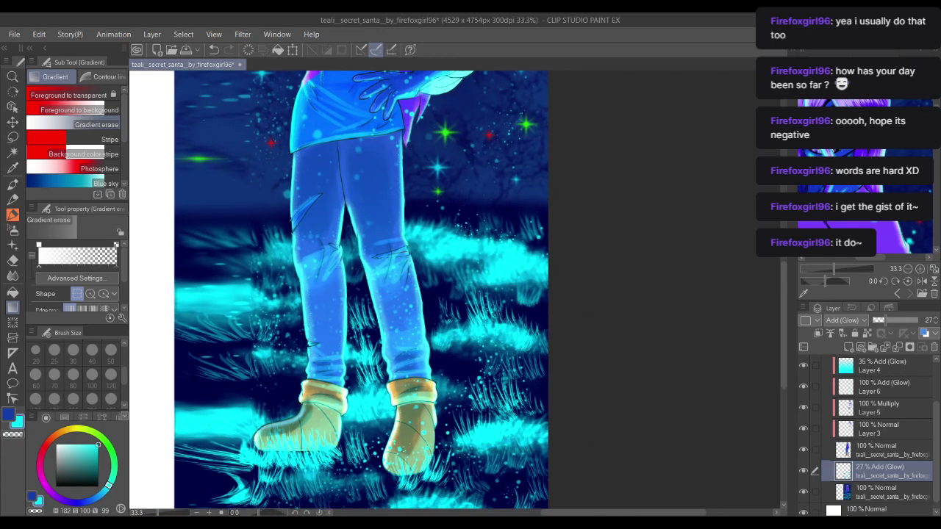
pyautogui.hotkey('ctrl', 'z')
pyautogui.hotkey('ctrl', 'z')
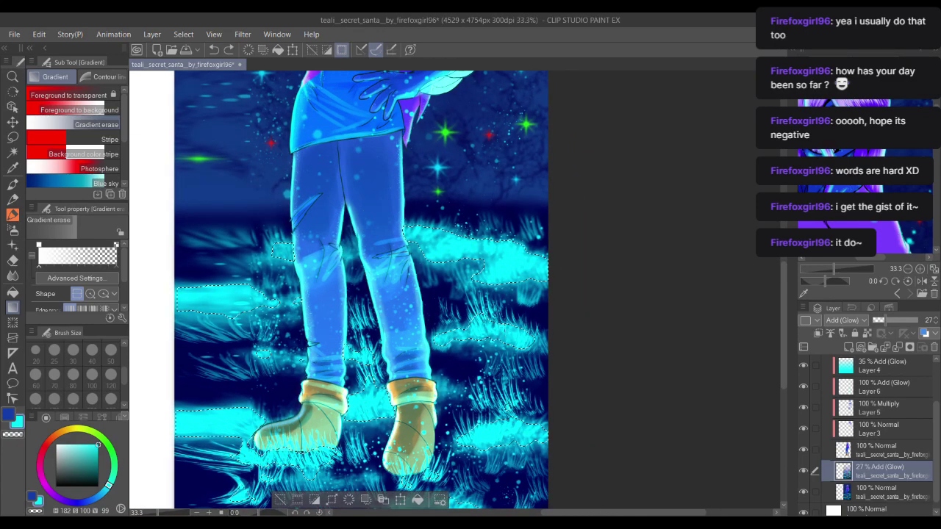
pyautogui.hotkey('ctrl', 'd')
# Step: Select the bright cyan grass by colour gamut and clear the glow copy outside that selection
pyautogui.hotkey('ctrl', 'u')
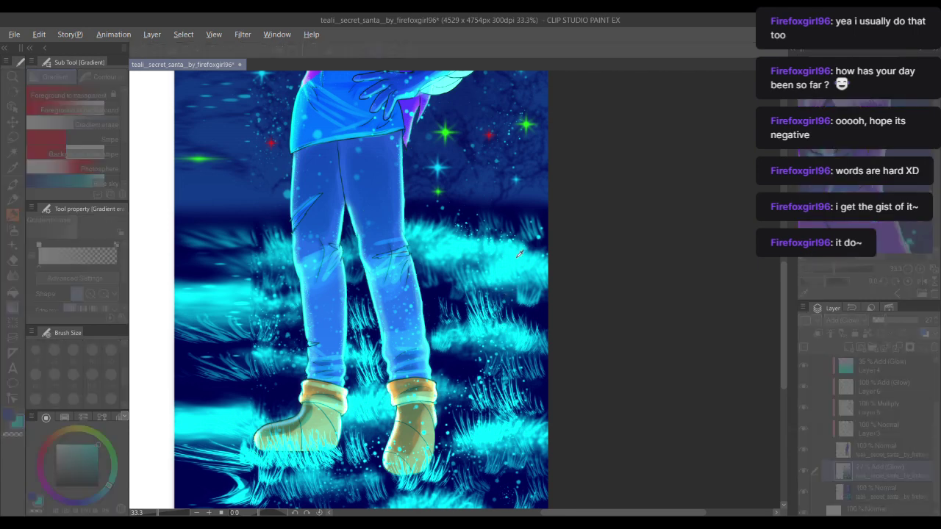
pyautogui.click(512, 261)
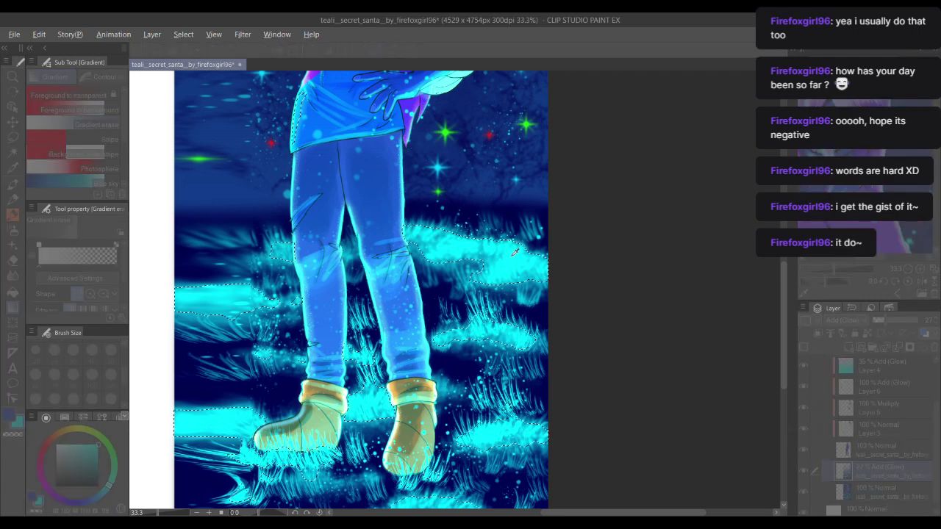
pyautogui.click(436, 276)
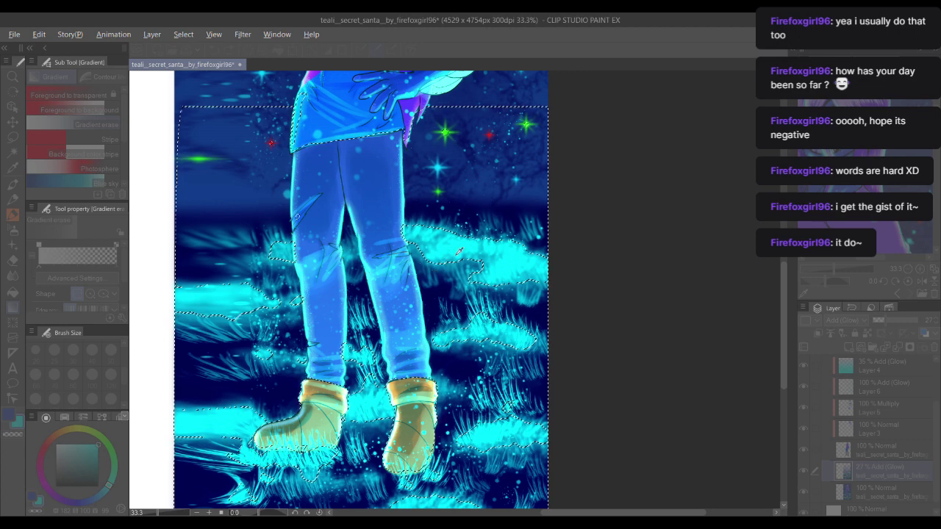
pyautogui.hotkey('ctrl', 'd')
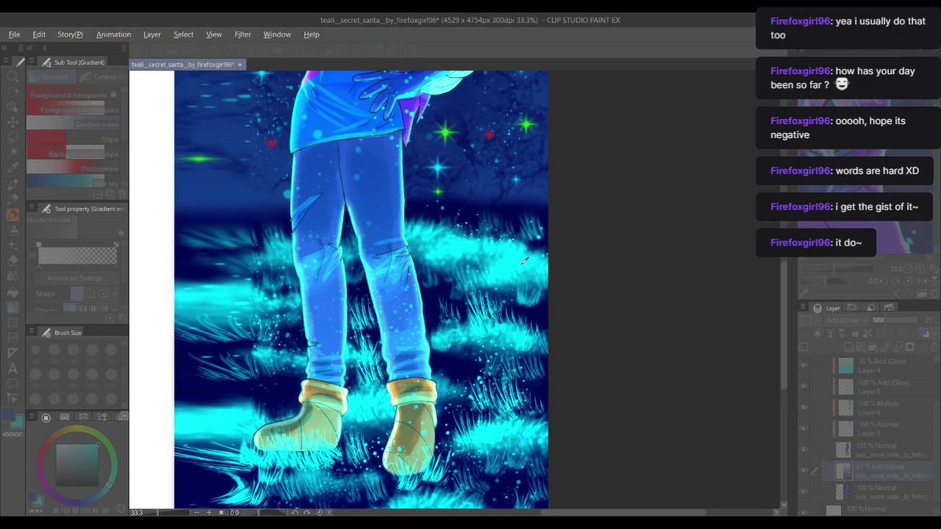
pyautogui.click(524, 295)
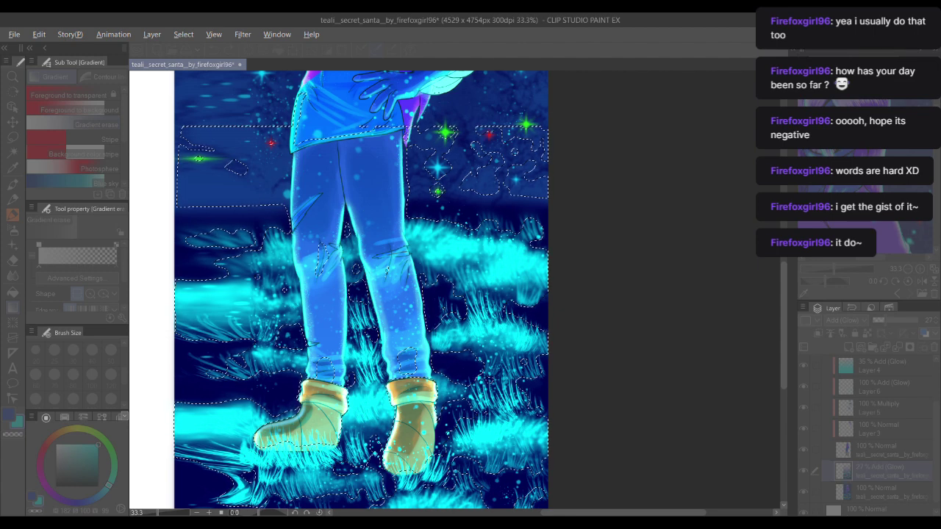
pyautogui.hotkey('ctrl', 'd')
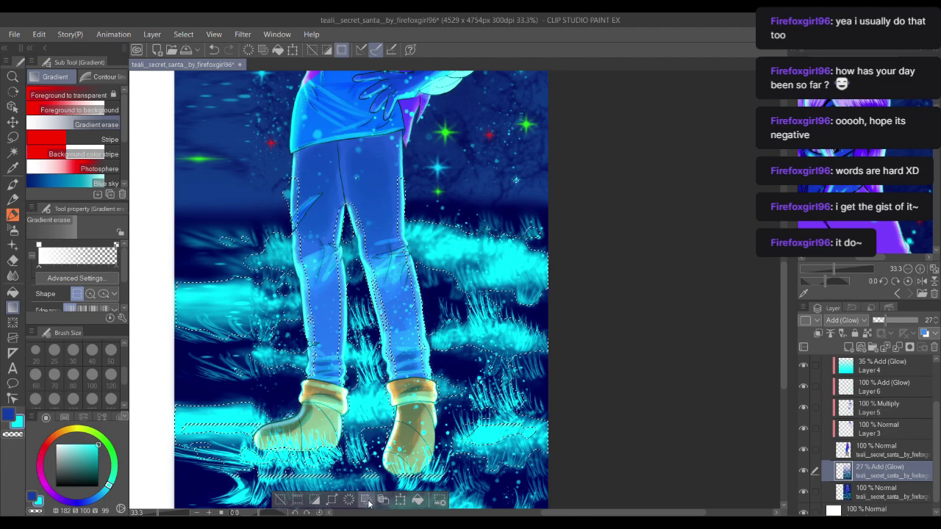
pyautogui.hotkey('ctrl', 'd')
# Step: Lower the trimmed glow copy's opacity to 17% and apply a filter to it
pyautogui.moveTo(478, 336)
pyautogui.mouseDown()
pyautogui.moveTo(488, 264)
pyautogui.moveTo(479, 336)
pyautogui.mouseUp()
pyautogui.hotkey('ctrl', '-')
pyautogui.click(901, 324)
pyautogui.moveTo(900, 326); pyautogui.dragTo(877, 324)
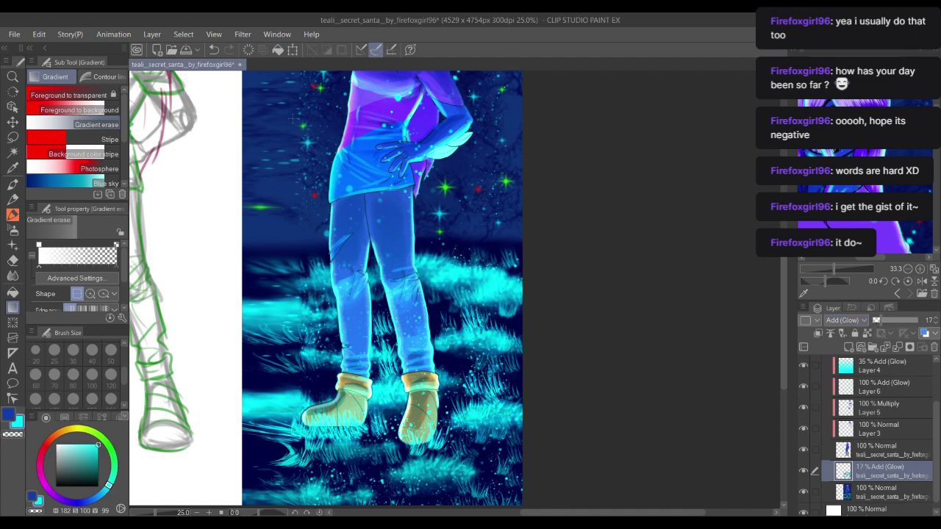
pyautogui.click(244, 34)
pyautogui.click(353, 83)
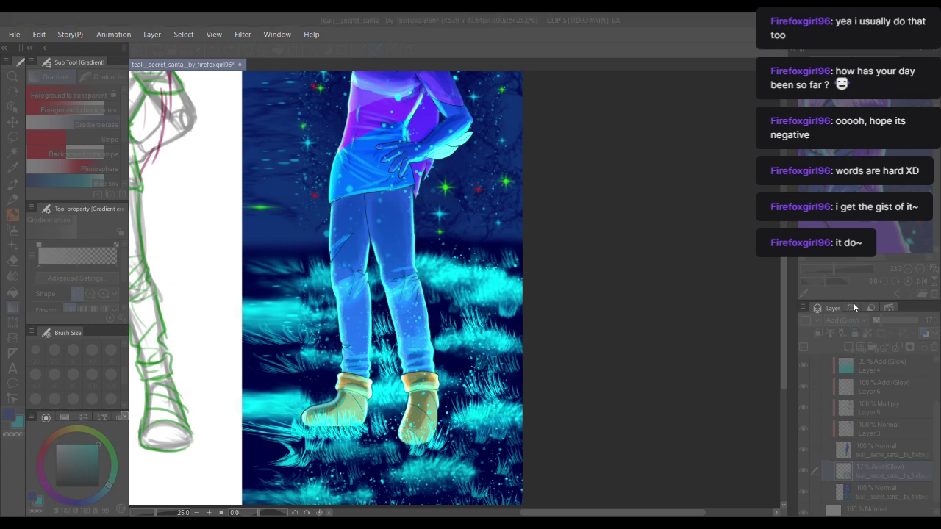
pyautogui.click(788, 300)
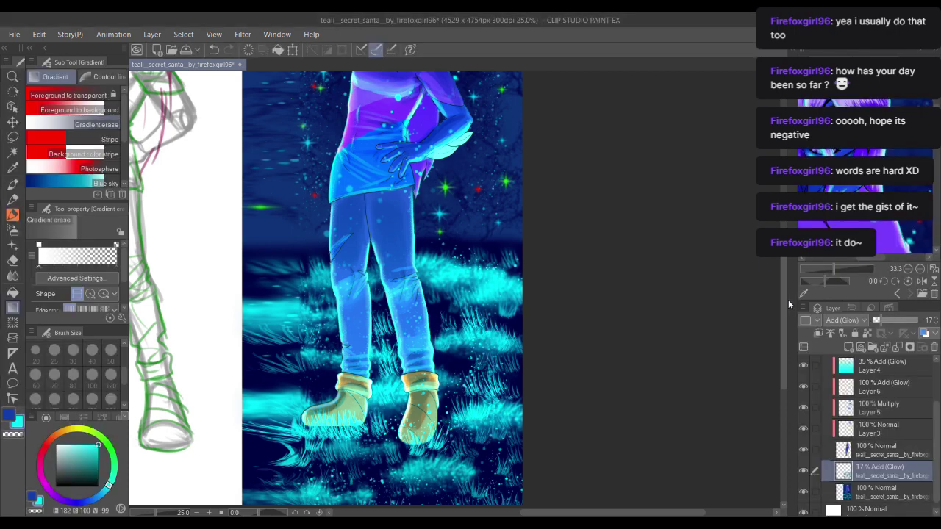
# Step: Set the glow copy's opacity to 26% and check the whole figure against the grass
pyautogui.click(894, 320)
pyautogui.moveTo(894, 321); pyautogui.dragTo(885, 326)
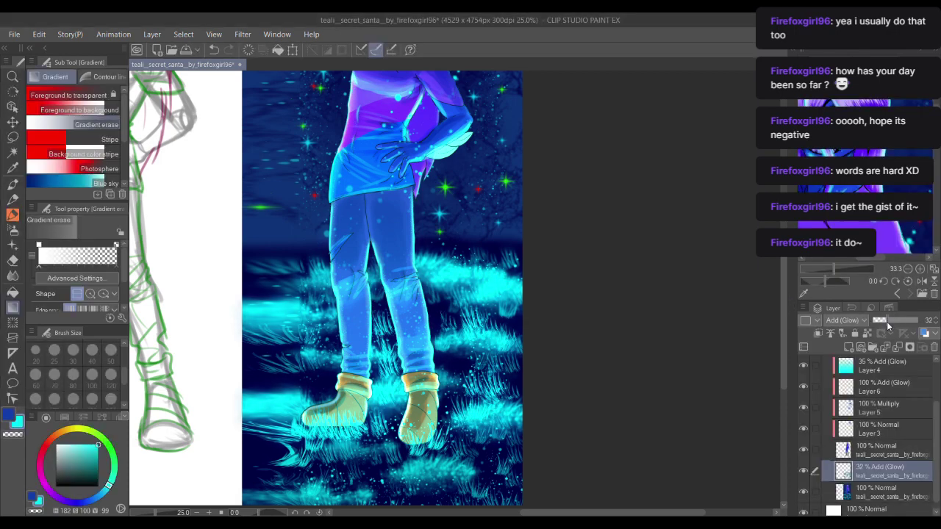
pyautogui.scroll(-3, 555, 368)
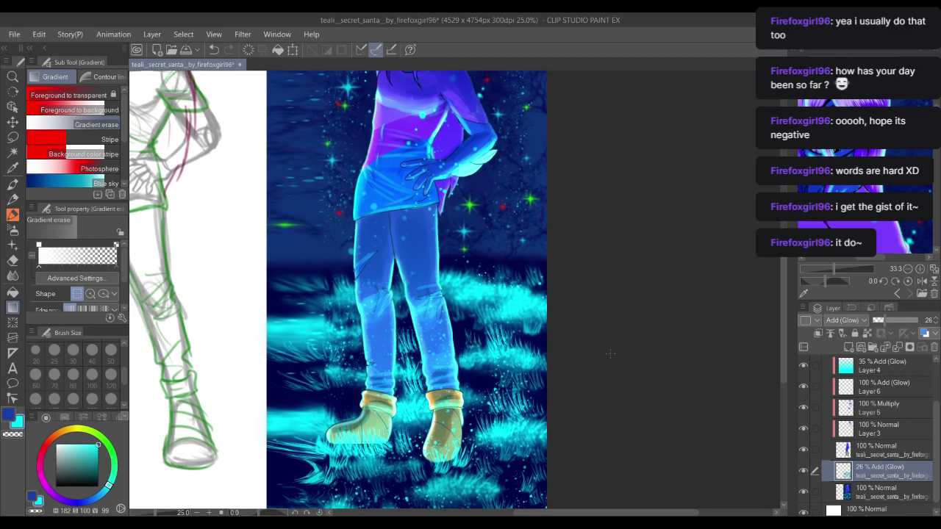
pyautogui.moveTo(565, 404); pyautogui.dragTo(566, 408)
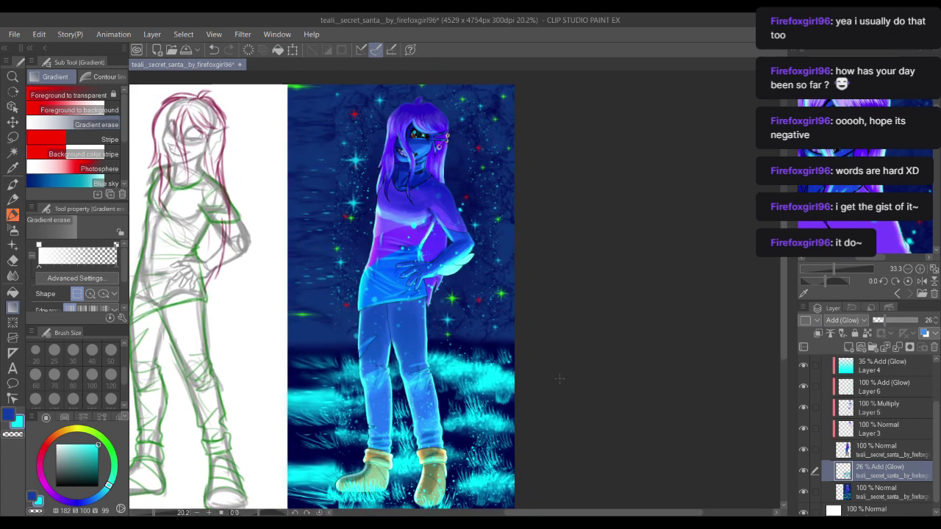
pyautogui.moveTo(560, 379); pyautogui.dragTo(609, 409)
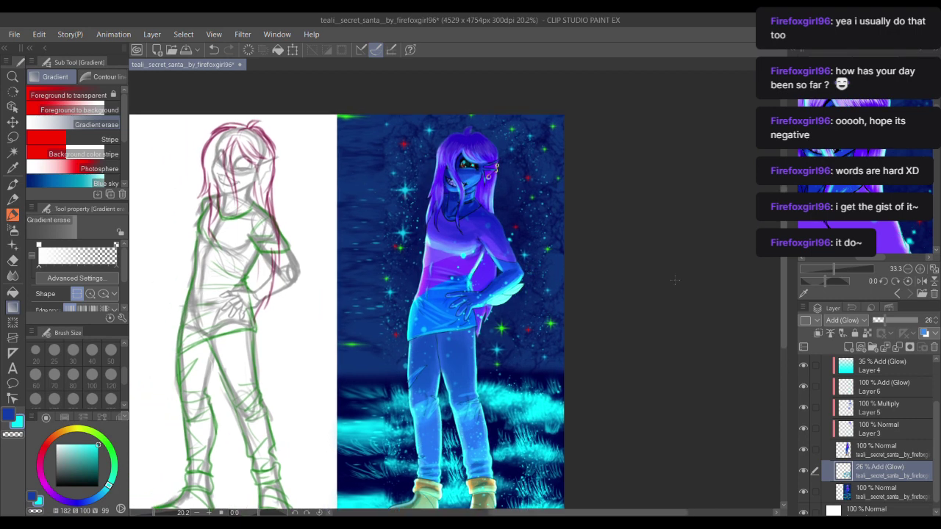
# Step: On the base background layer, make a rectangular selection around the wall area from the canvas top down to the grass edge
pyautogui.click(870, 494)
pyautogui.moveTo(438, 302); pyautogui.dragTo(430, 265)
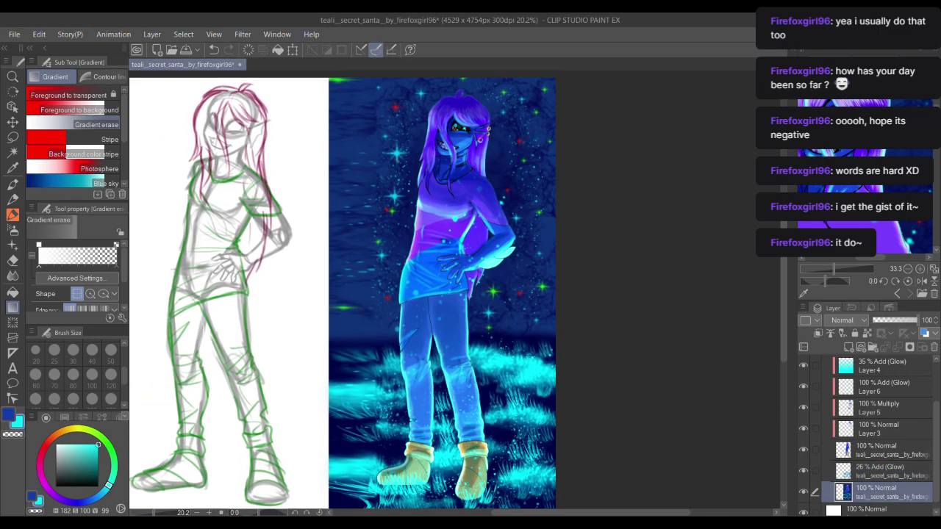
pyautogui.press('m')
pyautogui.click(96, 95)
pyautogui.scroll(-2, 368, 177)
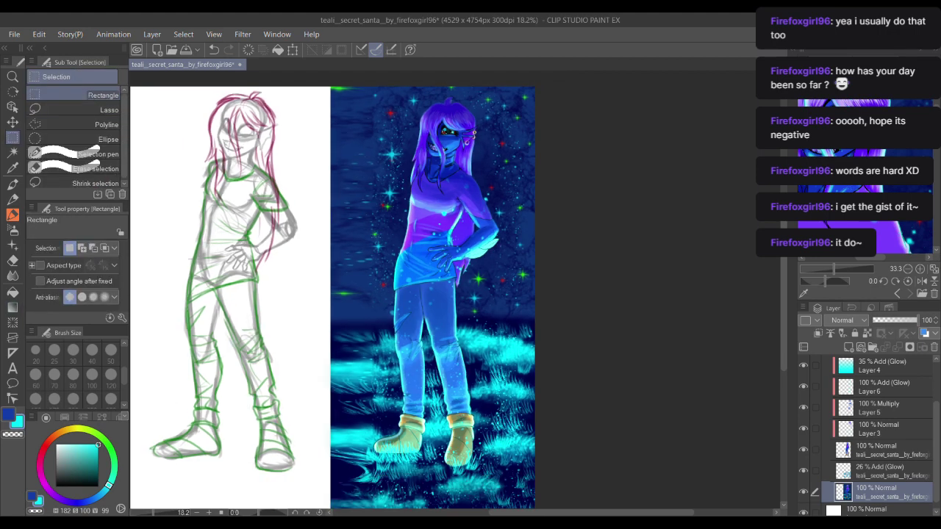
pyautogui.moveTo(350, 119); pyautogui.dragTo(523, 313)
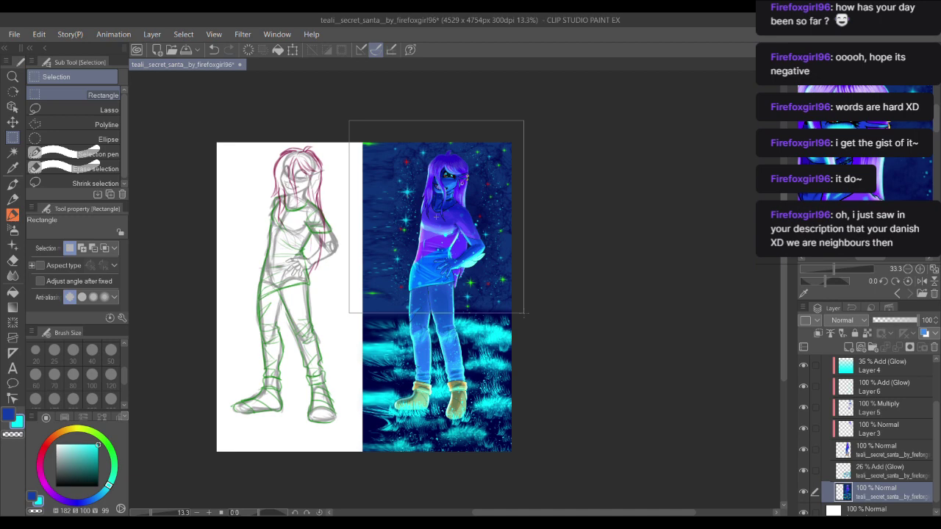
pyautogui.moveTo(525, 313); pyautogui.dragTo(522, 315)
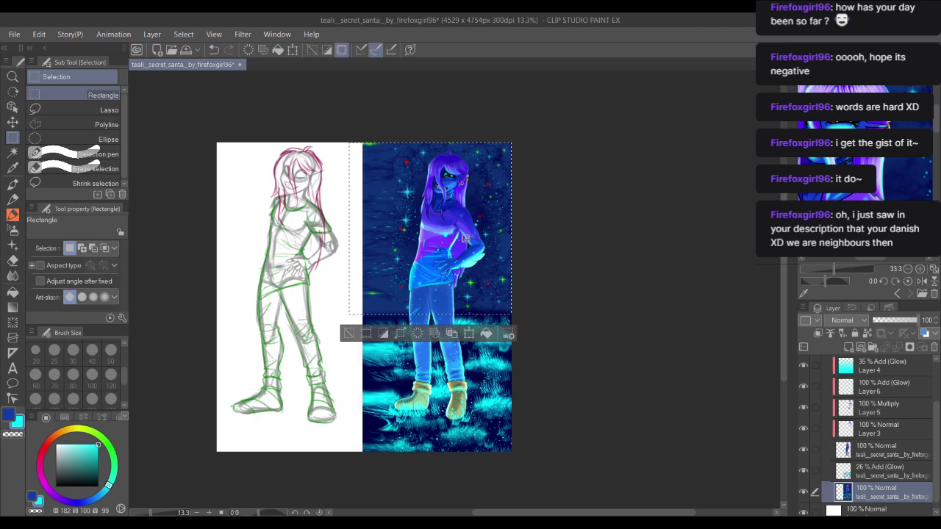
# Step: Switch to the size 30 marker and sample the wall's dark blue, adjusting it to a brighter shade
pyautogui.scroll(1, 463, 238)
pyautogui.scroll(1, 465, 238)
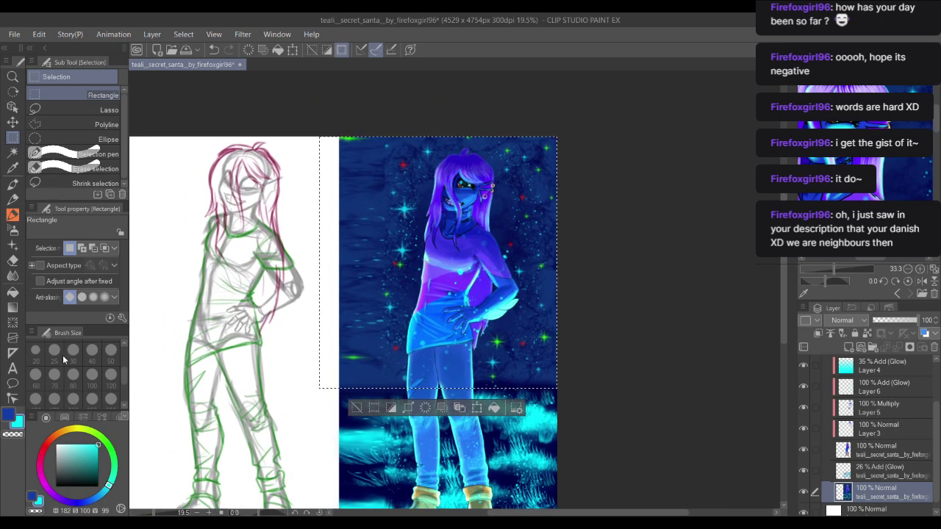
pyautogui.press('p')
pyautogui.keyDown('alt'); pyautogui.click(364, 367); pyautogui.keyUp('alt')
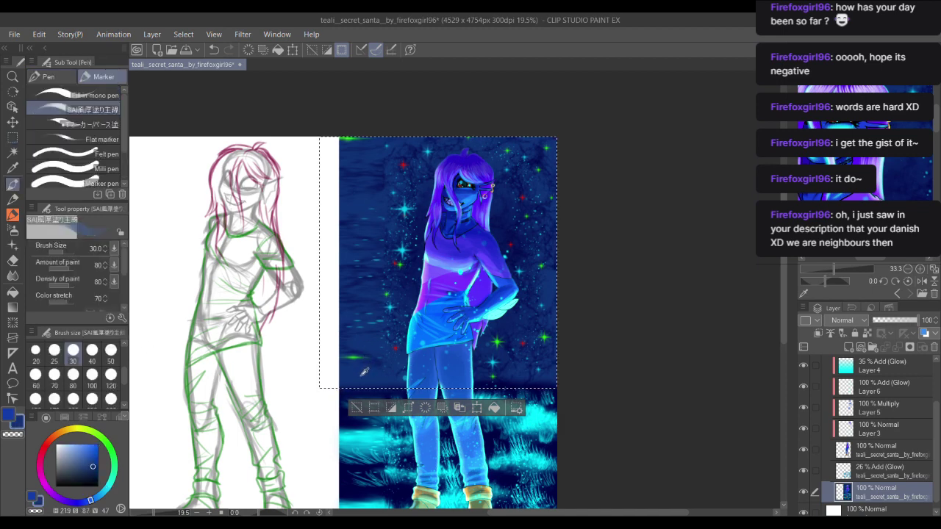
pyautogui.moveTo(96, 450); pyautogui.dragTo(92, 452)
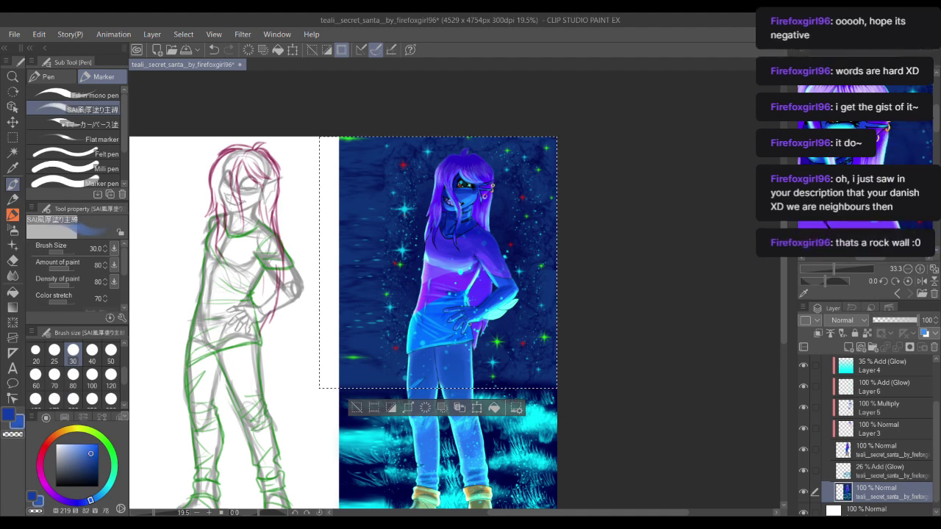
# Step: Clear the wall selection to view the scene without it and restore the selection
pyautogui.hotkey('ctrl', 'd')
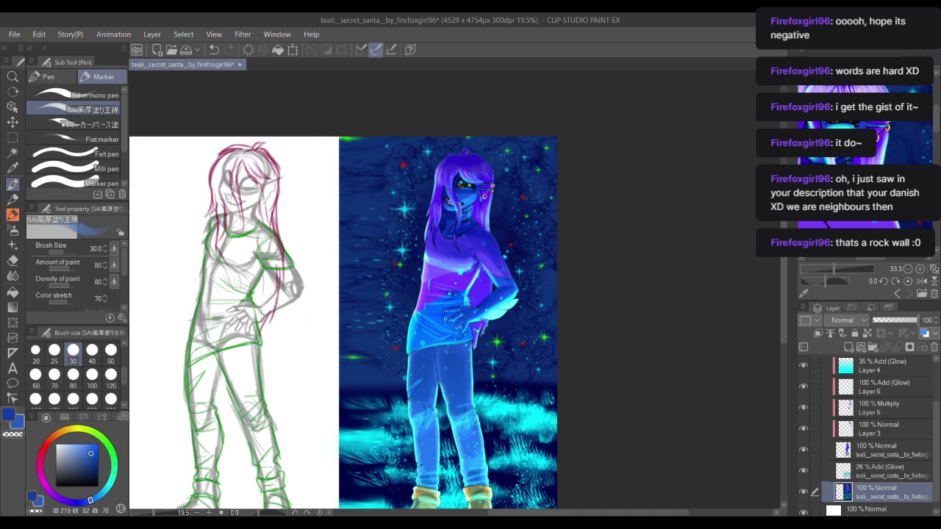
pyautogui.moveTo(449, 322); pyautogui.dragTo(460, 346)
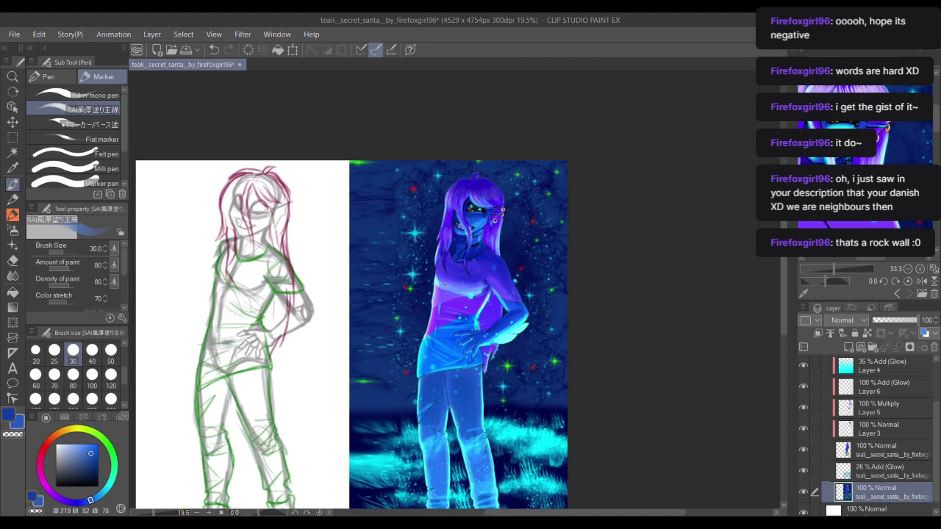
pyautogui.moveTo(450, 308); pyautogui.dragTo(478, 279)
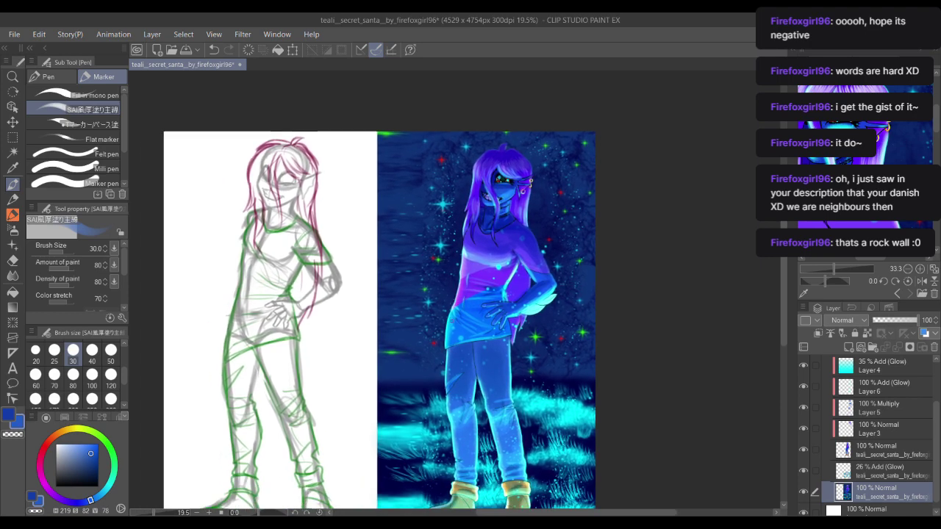
pyautogui.moveTo(450, 337); pyautogui.dragTo(444, 328)
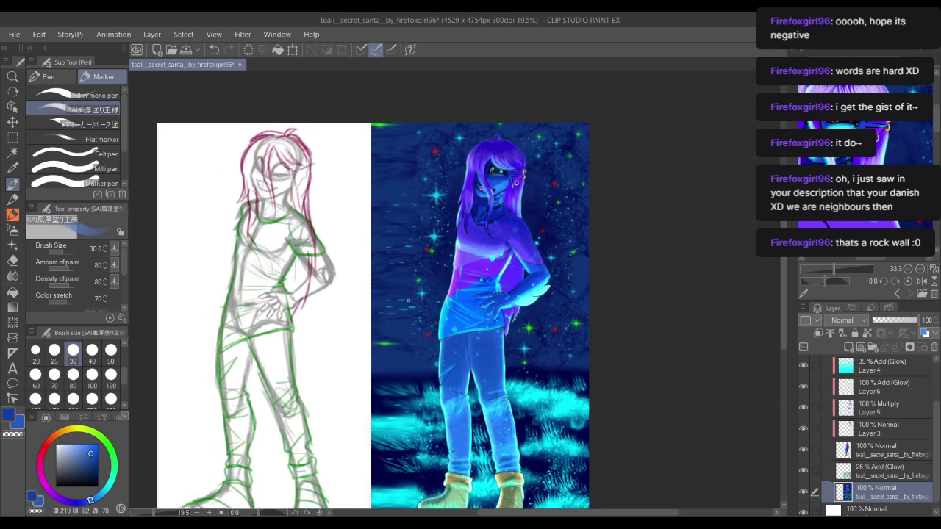
pyautogui.hotkey('ctrl', 'z')
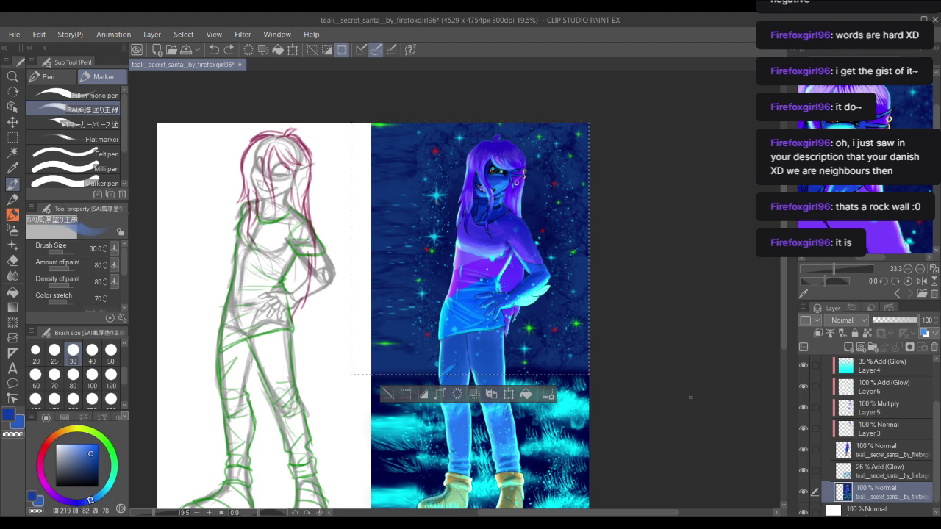
# Step: Choose the cyan swatch from the colour set as the drawing colour for the selected wall area
pyautogui.moveTo(626, 375); pyautogui.dragTo(616, 306)
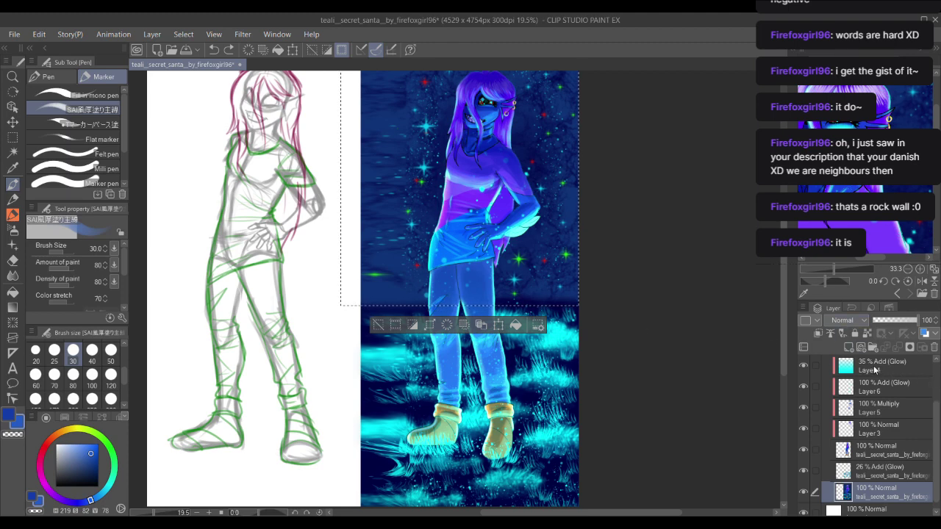
pyautogui.click(65, 417)
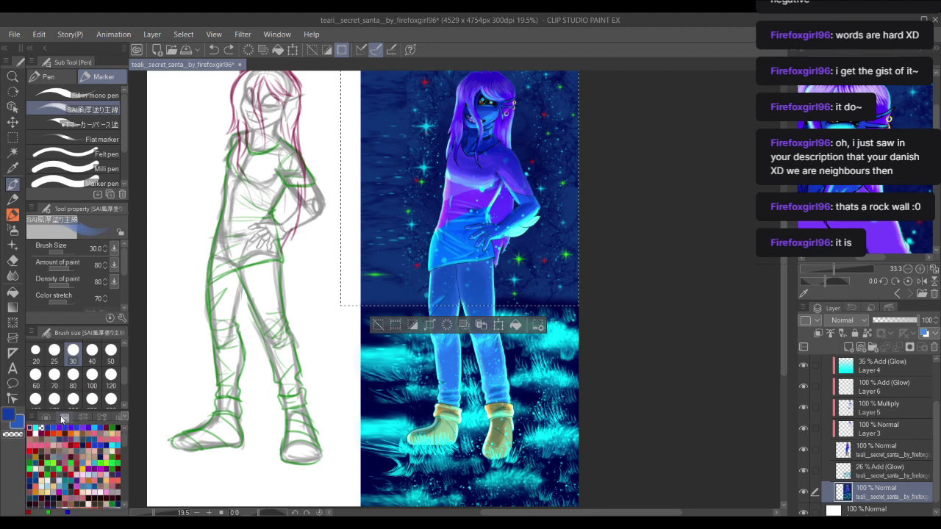
pyautogui.click(36, 428)
pyautogui.moveTo(658, 274)
pyautogui.mouseDown()
pyautogui.moveTo(652, 241)
pyautogui.moveTo(613, 278)
pyautogui.moveTo(610, 318)
pyautogui.mouseUp()
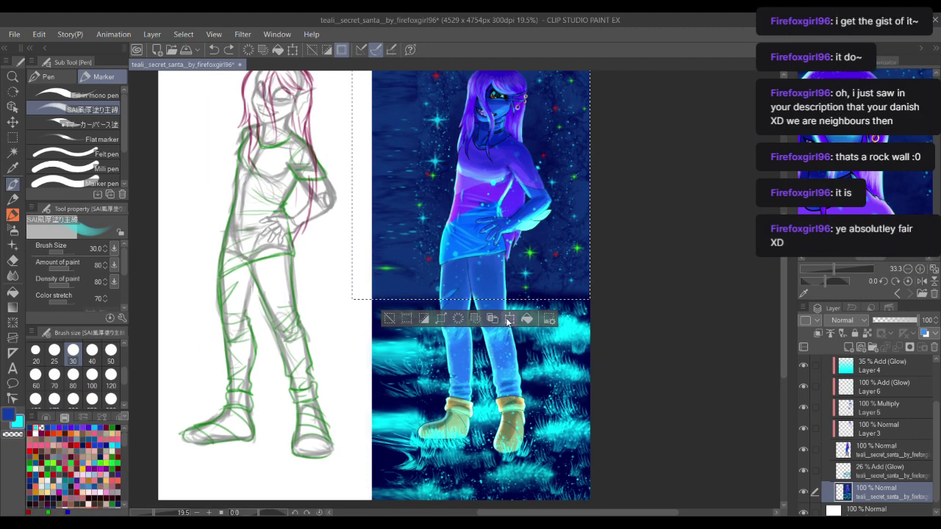
pyautogui.moveTo(507, 321); pyautogui.dragTo(508, 394)
pyautogui.press('g')
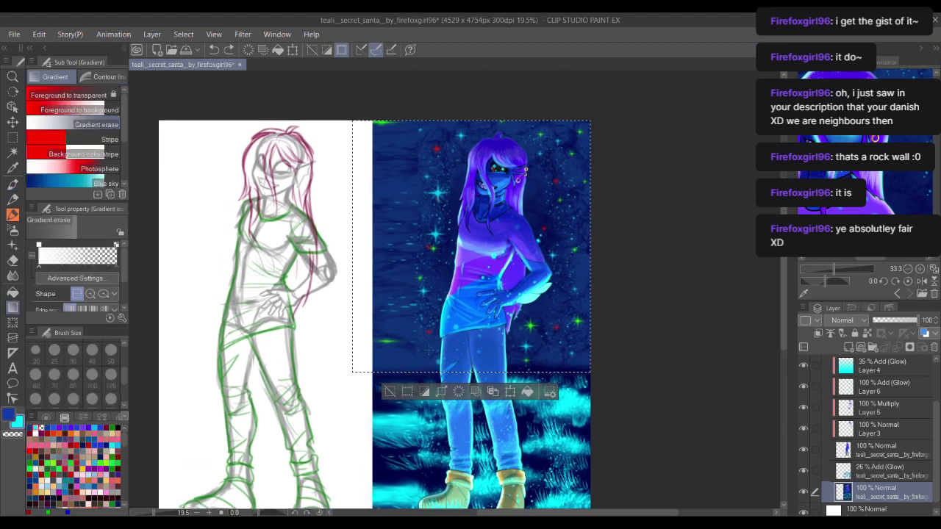
pyautogui.moveTo(415, 438); pyautogui.dragTo(415, 150)
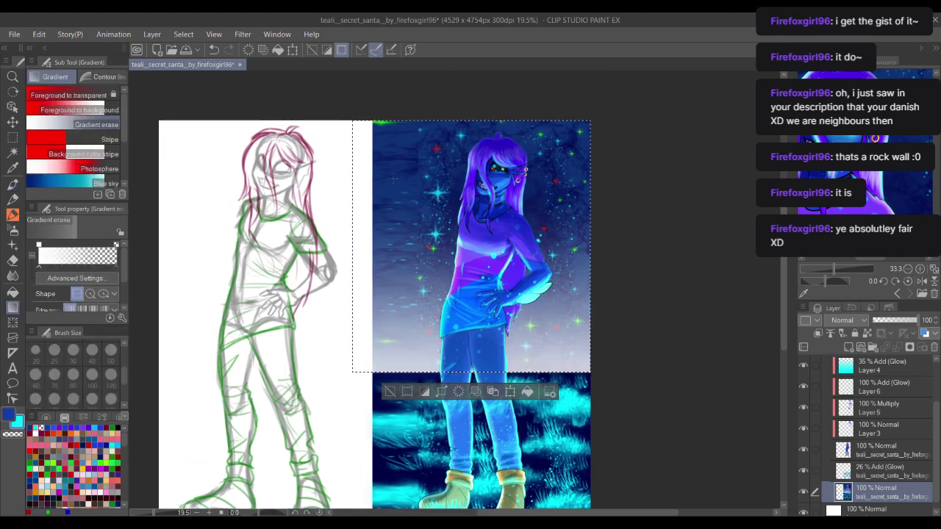
pyautogui.hotkey('ctrl', 'z')
# Step: Set up the Foreground to transparent gradient with cyan as the drawing colour
pyautogui.click(69, 94)
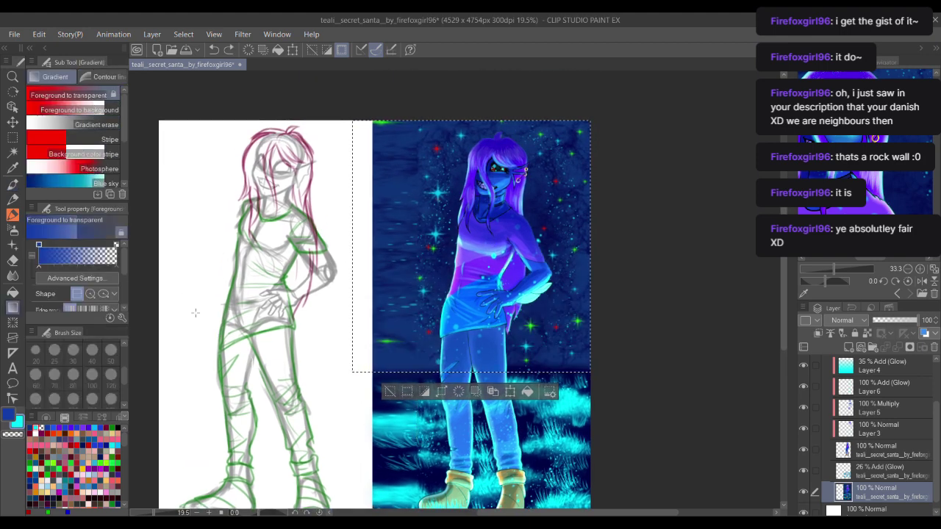
pyautogui.click(40, 425)
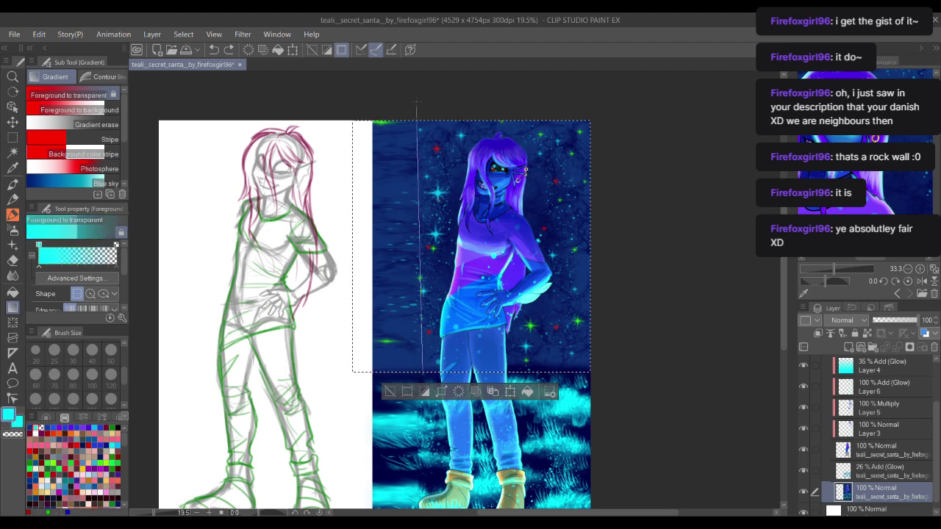
pyautogui.moveTo(422, 371); pyautogui.dragTo(423, 371)
pyautogui.hotkey('ctrl', 'z')
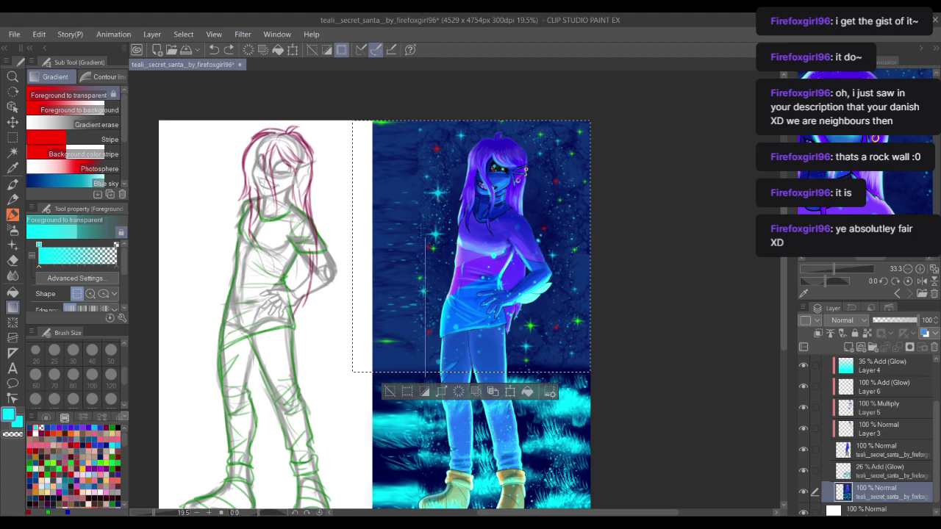
# Step: Try a cyan gradient directly on the background layer's wall with an empty Add (Glow) layer above it
pyautogui.moveTo(425, 114); pyautogui.dragTo(425, 115)
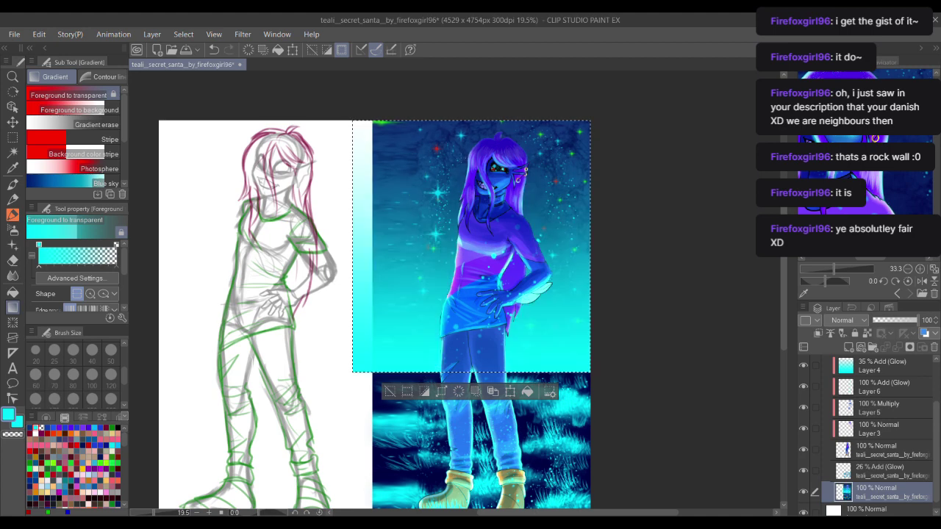
pyautogui.click(818, 333)
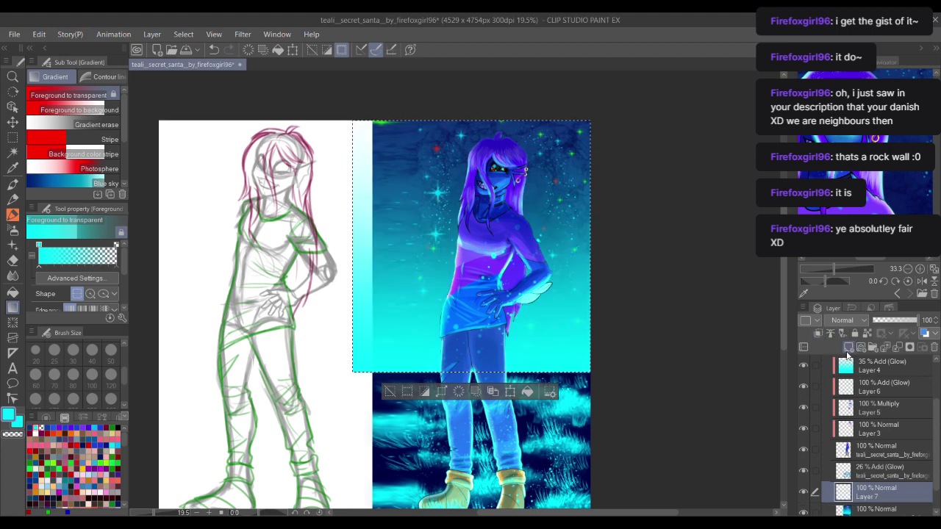
pyautogui.click(854, 322)
pyautogui.click(867, 203)
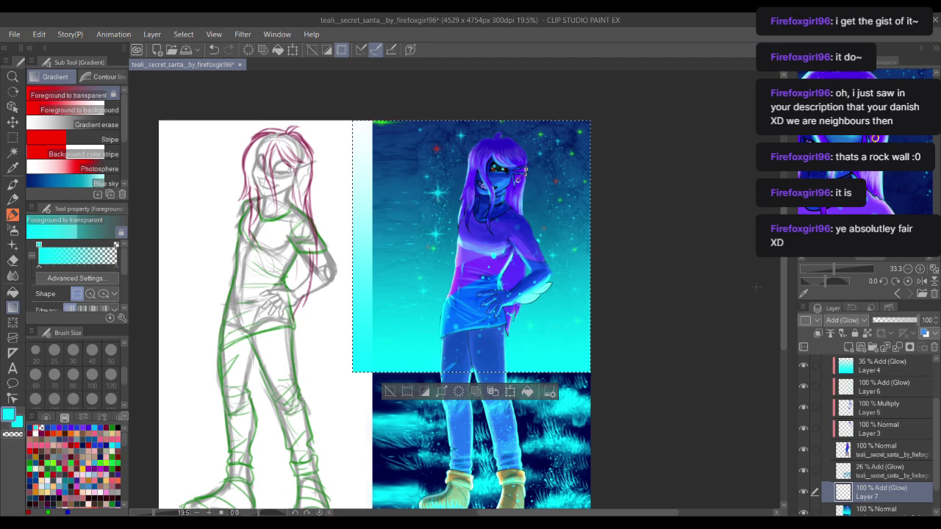
pyautogui.hotkey('ctrl', 'z')
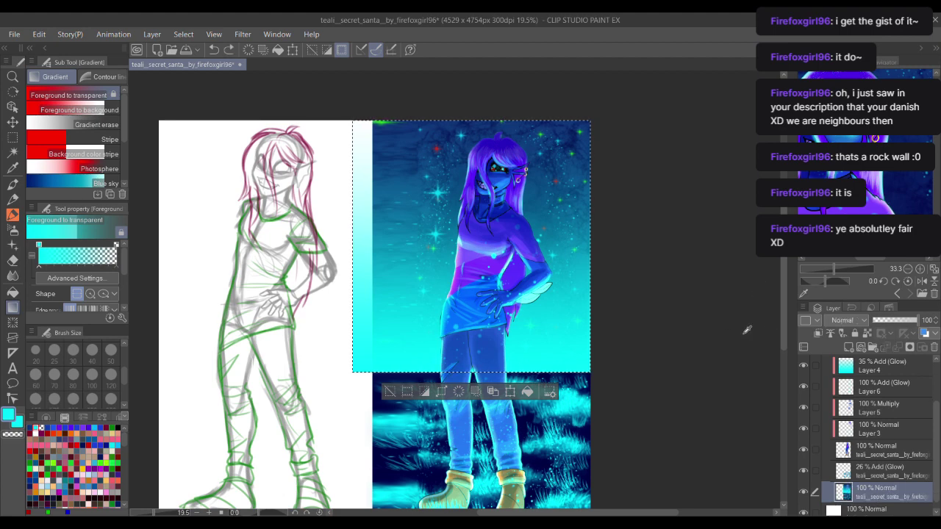
# Step: Add a new layer clipped to the background layer and set its blend mode to Add (Glow)
pyautogui.click(848, 347)
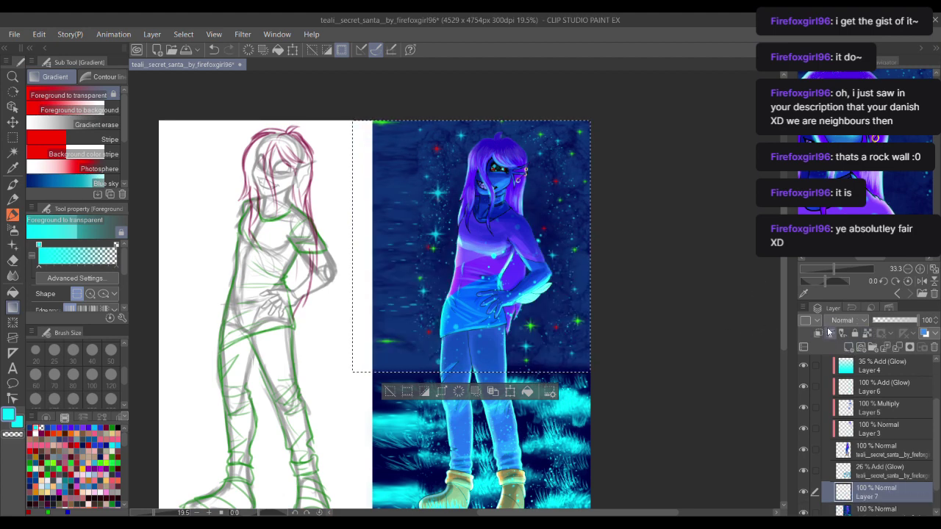
pyautogui.click(846, 254)
pyautogui.click(818, 334)
# Step: Draw a cyan gradient fading upward from the grass edge across the selected wall and clear the selection
pyautogui.moveTo(431, 377); pyautogui.dragTo(430, 188)
pyautogui.moveTo(424, 116); pyautogui.dragTo(426, 118)
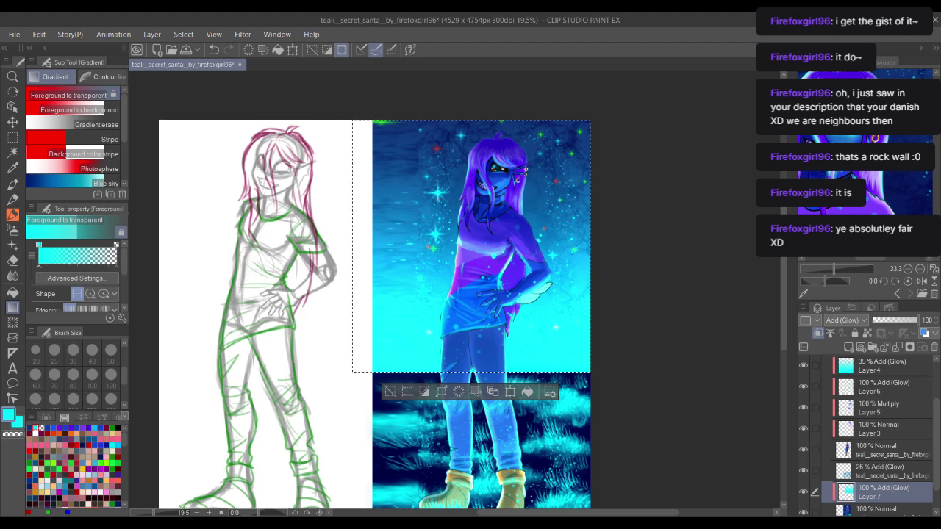
pyautogui.hotkey('ctrl', 'd')
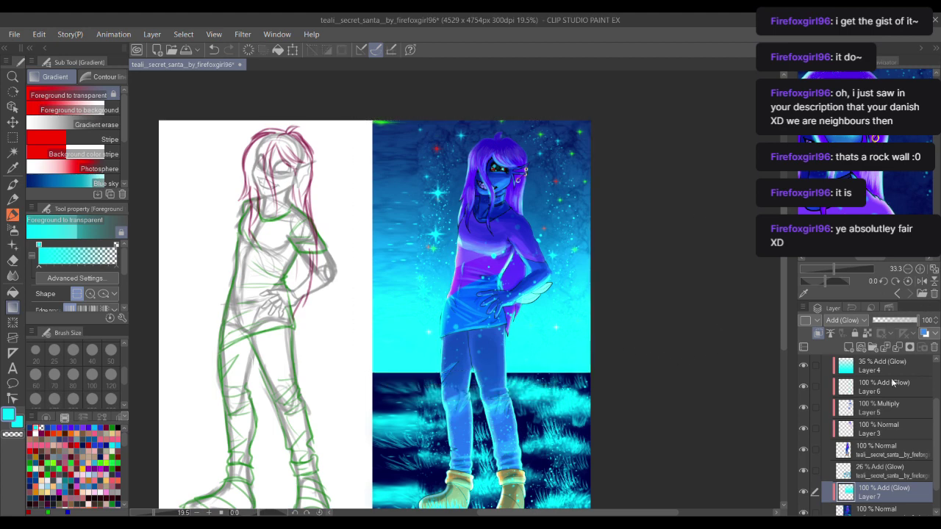
# Step: Lower the opacity of the wall's Add (Glow) gradient layer to 23%
pyautogui.moveTo(900, 328); pyautogui.dragTo(885, 328)
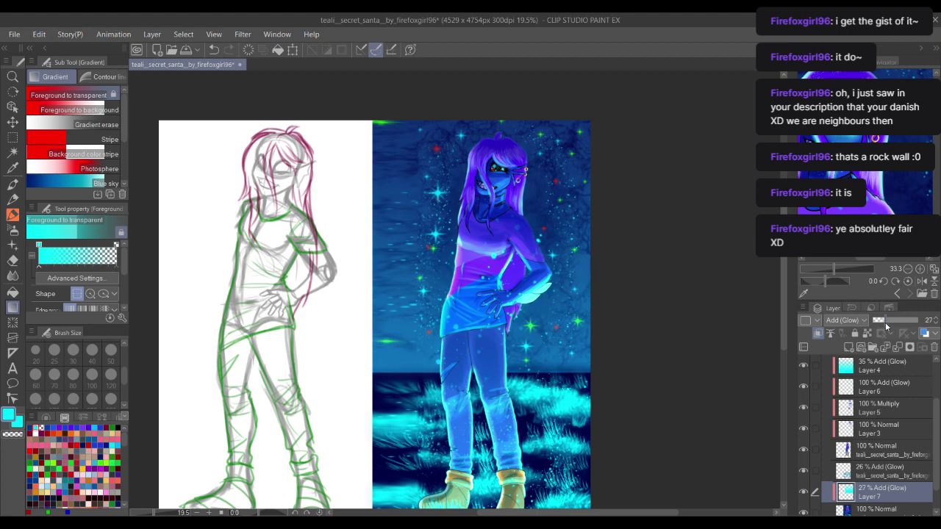
pyautogui.scroll(-2, 604, 318)
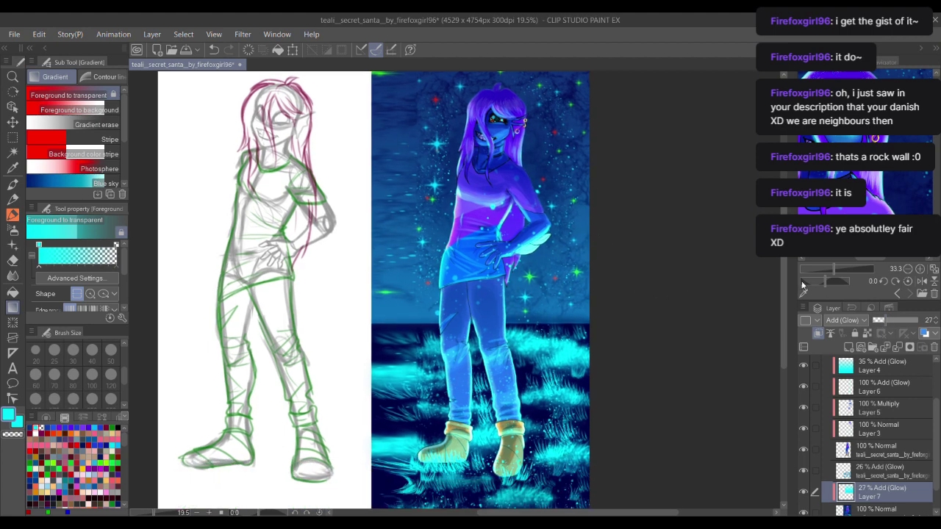
pyautogui.moveTo(880, 322); pyautogui.dragTo(884, 318)
pyautogui.moveTo(575, 318); pyautogui.dragTo(575, 361)
pyautogui.scroll(-1, 566, 323)
pyautogui.scroll(2, 550, 304)
pyautogui.moveTo(528, 290)
pyautogui.mouseDown()
pyautogui.moveTo(549, 303)
pyautogui.moveTo(540, 290)
pyautogui.mouseUp()
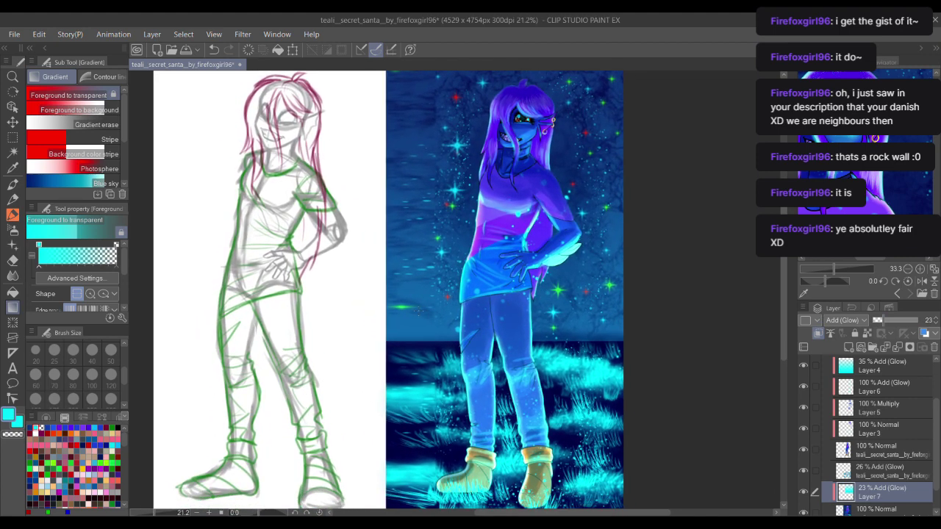
pyautogui.scroll(-3, 405, 321)
pyautogui.moveTo(405, 321); pyautogui.dragTo(377, 333)
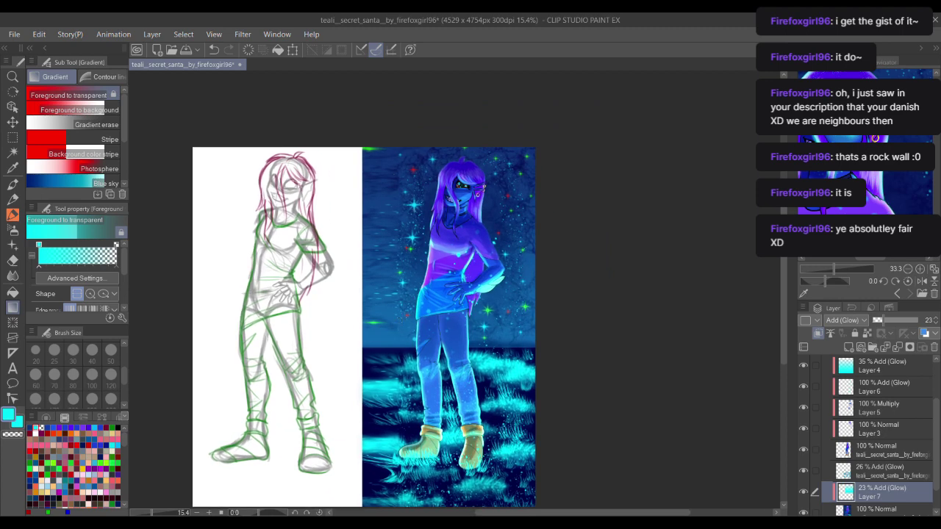
# Step: Soften the lower edge of the cyan wall glow along the grass line with the Blur tool at size 120
pyautogui.press('p')
pyautogui.press('j')
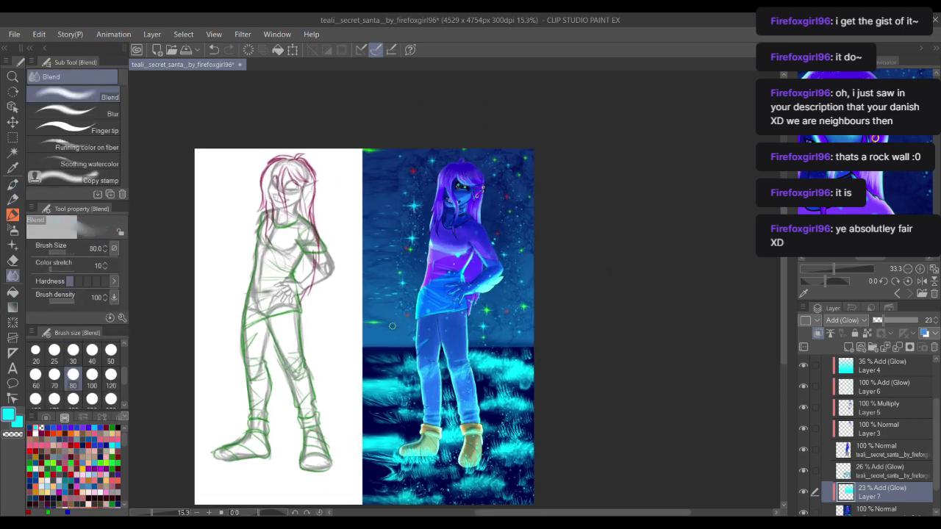
pyautogui.scroll(2, 438, 346)
pyautogui.click(111, 114)
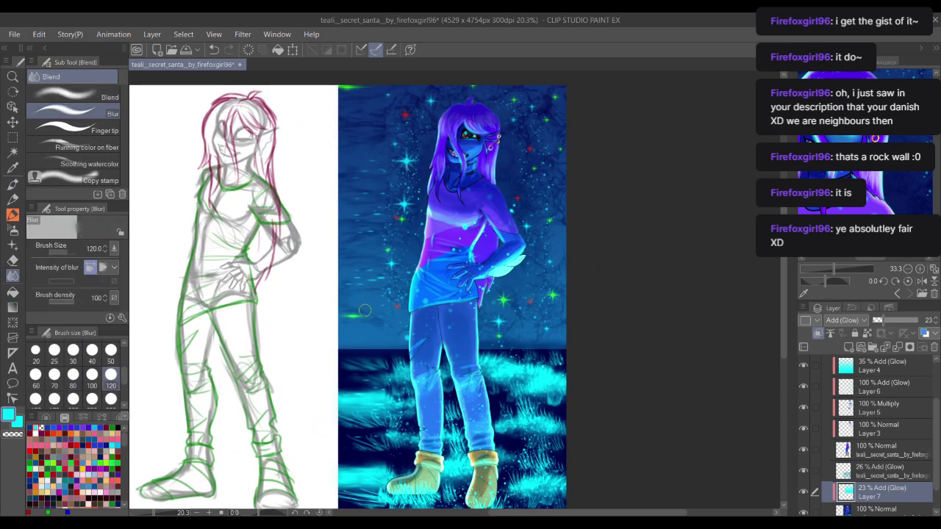
pyautogui.scroll(1, 356, 290)
pyautogui.moveTo(382, 300)
pyautogui.mouseDown()
pyautogui.moveTo(602, 300)
pyautogui.moveTo(327, 294)
pyautogui.moveTo(467, 298)
pyautogui.moveTo(368, 302)
pyautogui.mouseUp()
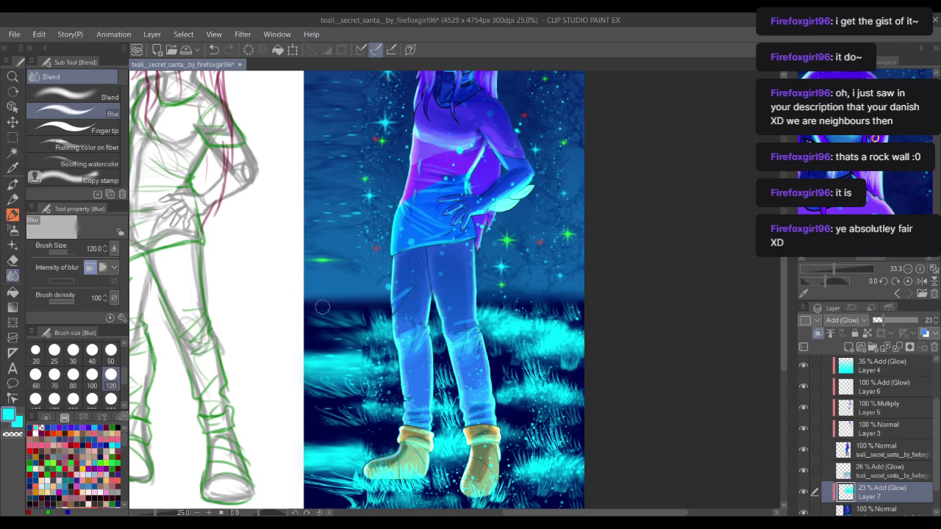
pyautogui.scroll(-2, 630, 258)
pyautogui.moveTo(620, 301)
pyautogui.mouseDown()
pyautogui.moveTo(645, 263)
pyautogui.moveTo(674, 257)
pyautogui.moveTo(685, 278)
pyautogui.moveTo(692, 261)
pyautogui.mouseUp()
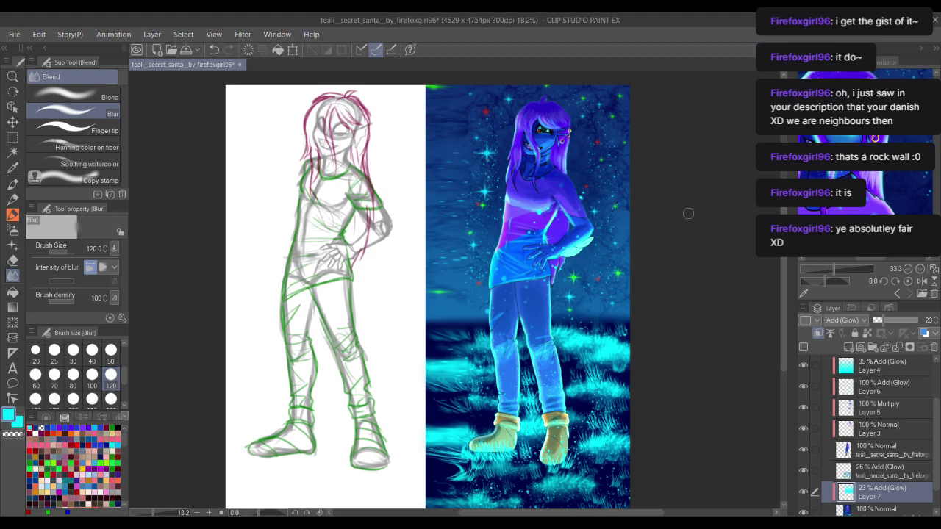
pyautogui.moveTo(693, 225); pyautogui.dragTo(685, 236)
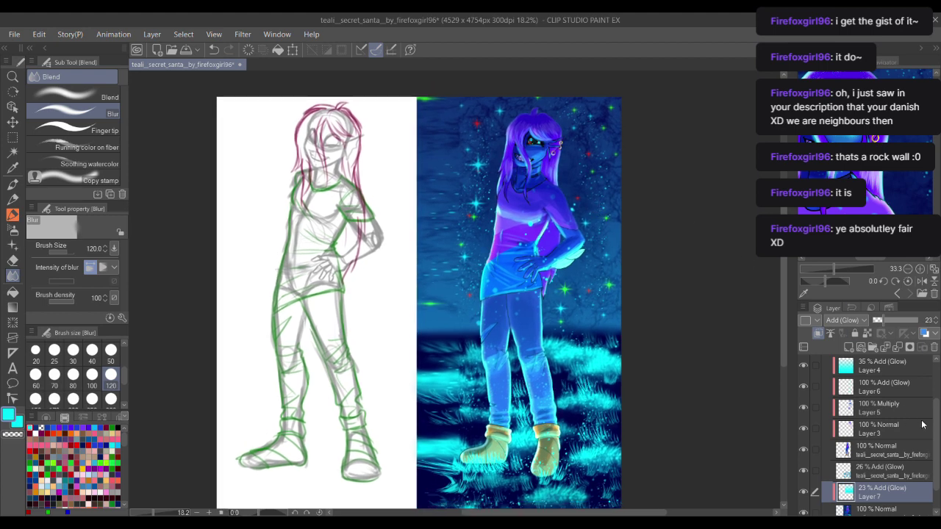
pyautogui.moveTo(606, 330); pyautogui.dragTo(612, 344)
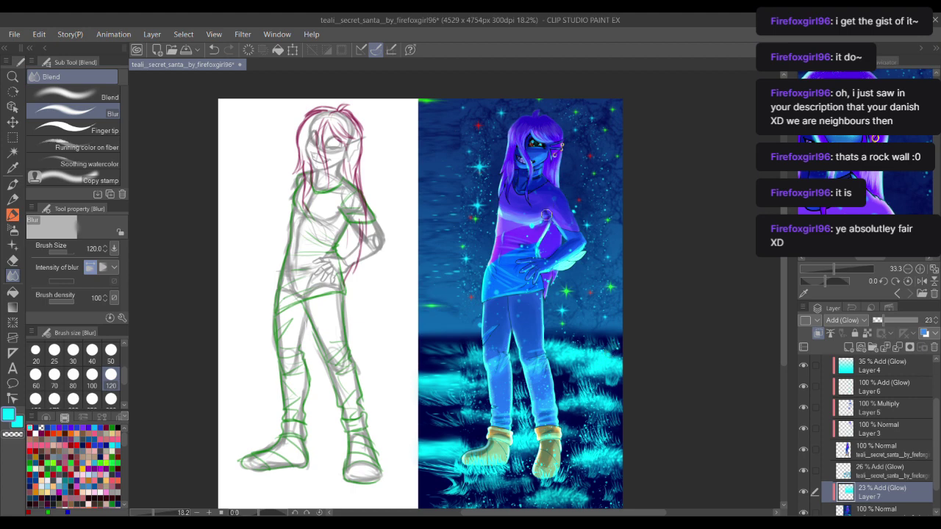
# Step: Select the existing Multiply layer above the figure and toggle its visibility to check its shading on the character
pyautogui.scroll(4, 544, 234)
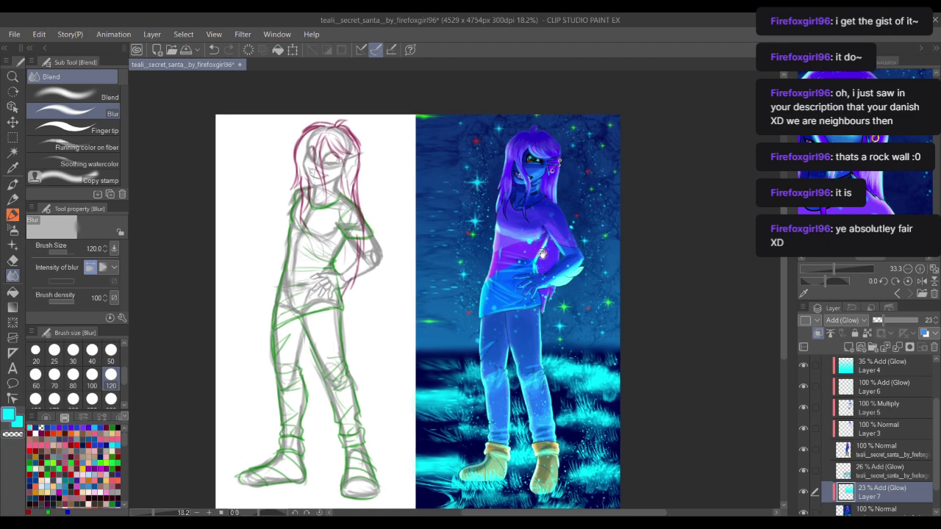
pyautogui.scroll(3, 544, 257)
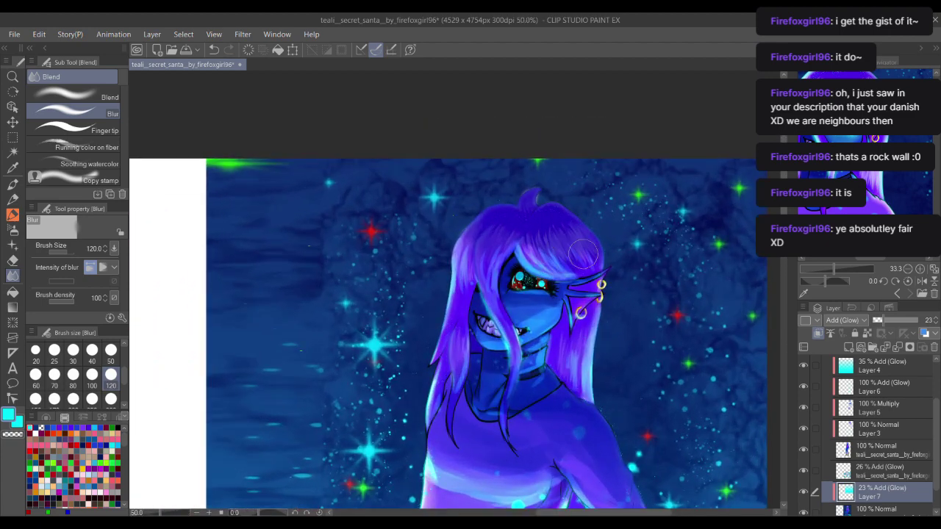
pyautogui.scroll(1, 938, 407)
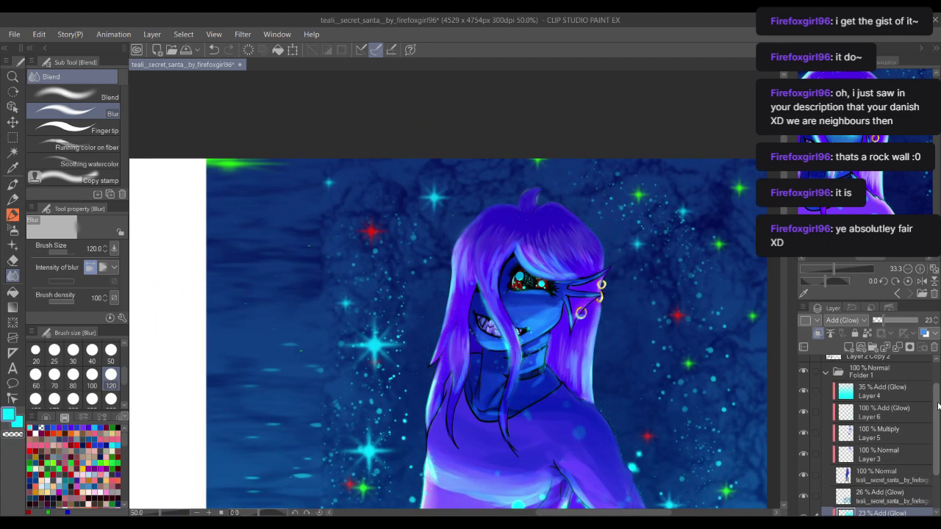
pyautogui.click(867, 433)
pyautogui.click(803, 433)
pyautogui.click(803, 433)
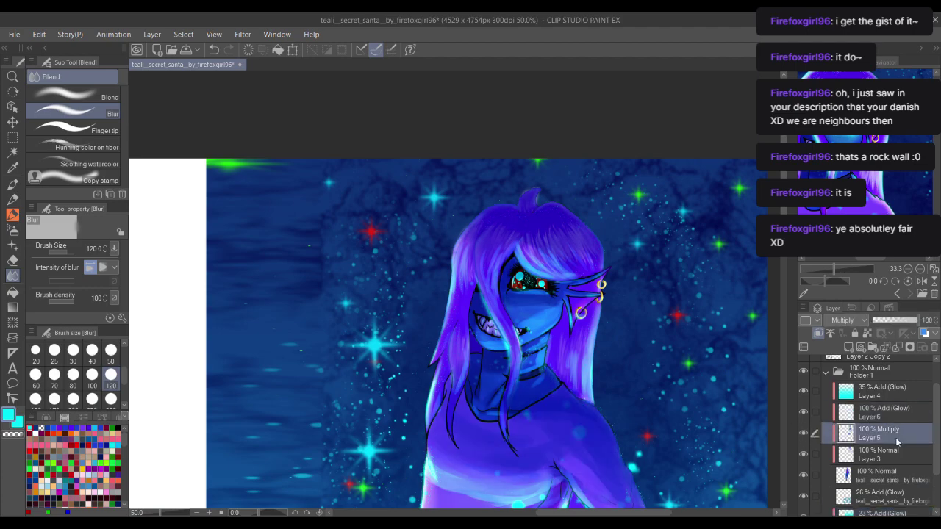
pyautogui.scroll(-3, 596, 194)
pyautogui.scroll(-3, 596, 194)
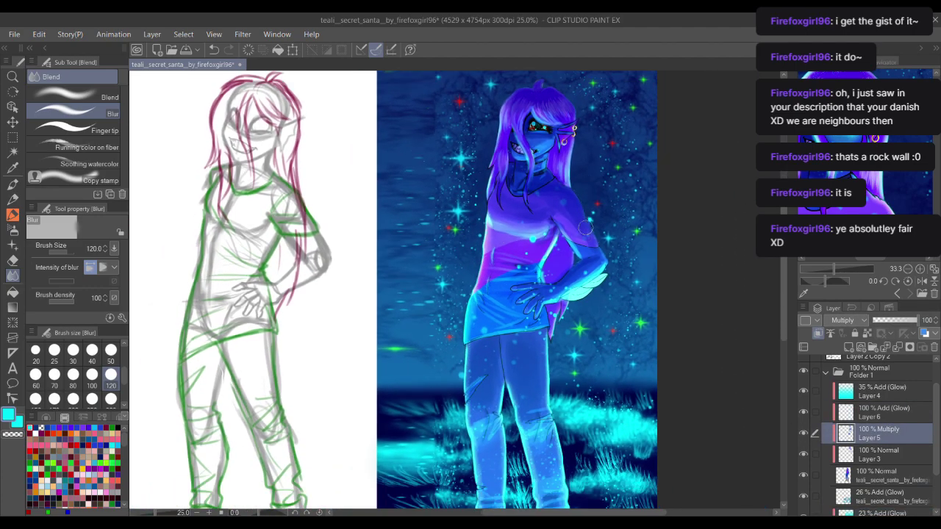
pyautogui.moveTo(581, 273); pyautogui.dragTo(577, 275)
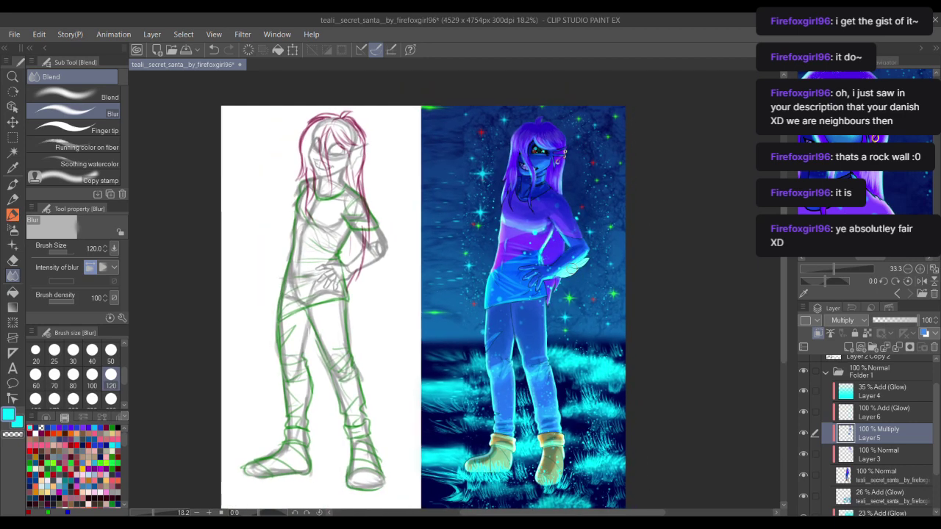
# Step: Save the picture file
pyautogui.hotkey('ctrl', 's')
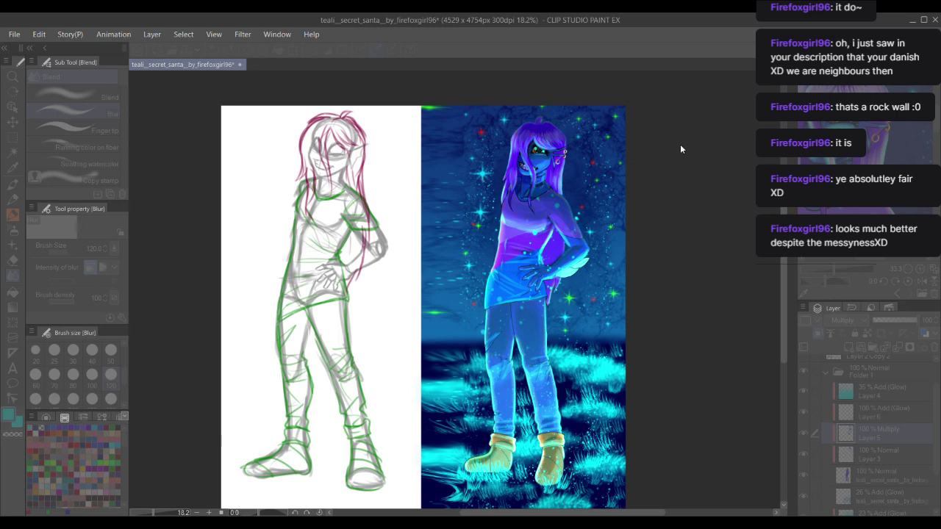
pyautogui.hotkey('ctrl', 'z')
pyautogui.hotkey('ctrl', 'z')
pyautogui.hotkey('ctrl', 'z')
pyautogui.hotkey('ctrl', 'z')
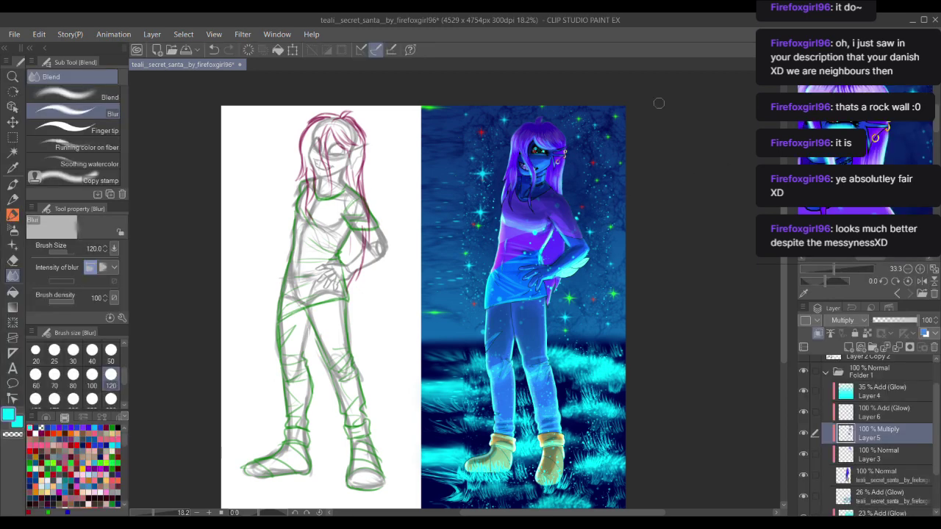
# Step: Add a new clipped layer above the figure's existing Multiply layer and set its blend mode to Multiply
pyautogui.moveTo(592, 154); pyautogui.dragTo(567, 188)
pyautogui.moveTo(532, 137); pyautogui.dragTo(513, 207)
pyautogui.scroll(12, 511, 209)
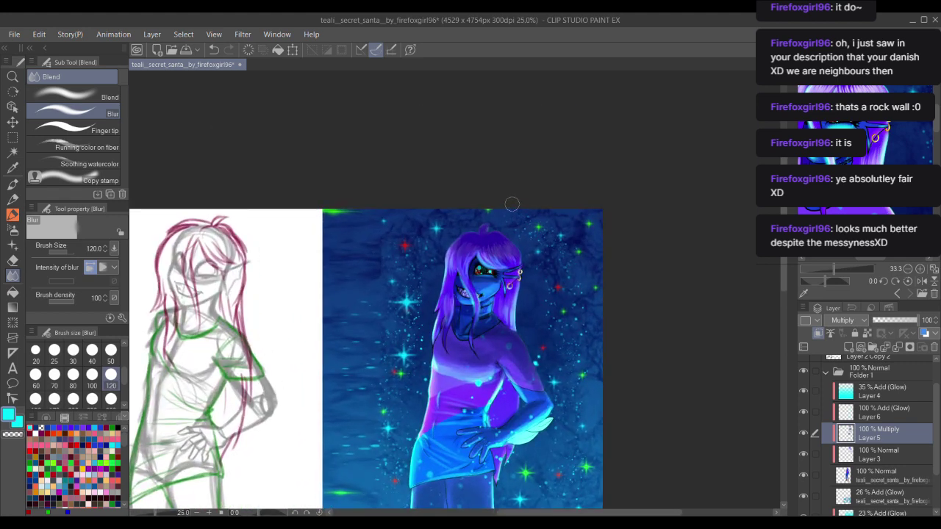
pyautogui.moveTo(511, 242); pyautogui.dragTo(532, 240)
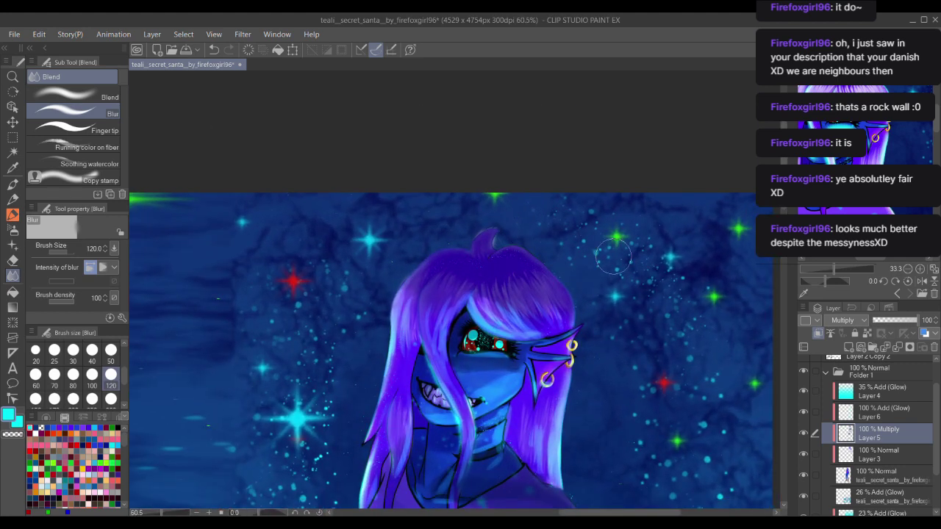
pyautogui.click(849, 348)
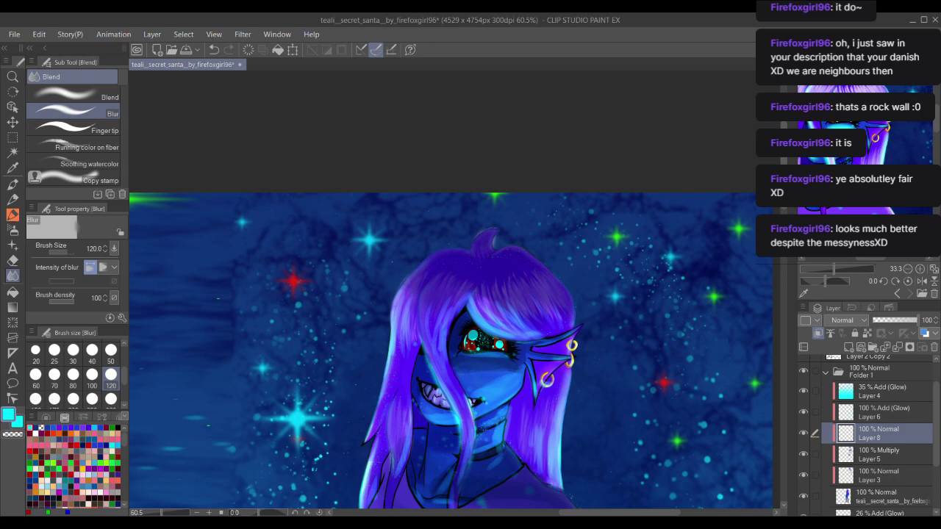
pyautogui.click(845, 347)
pyautogui.moveTo(525, 227); pyautogui.dragTo(502, 209)
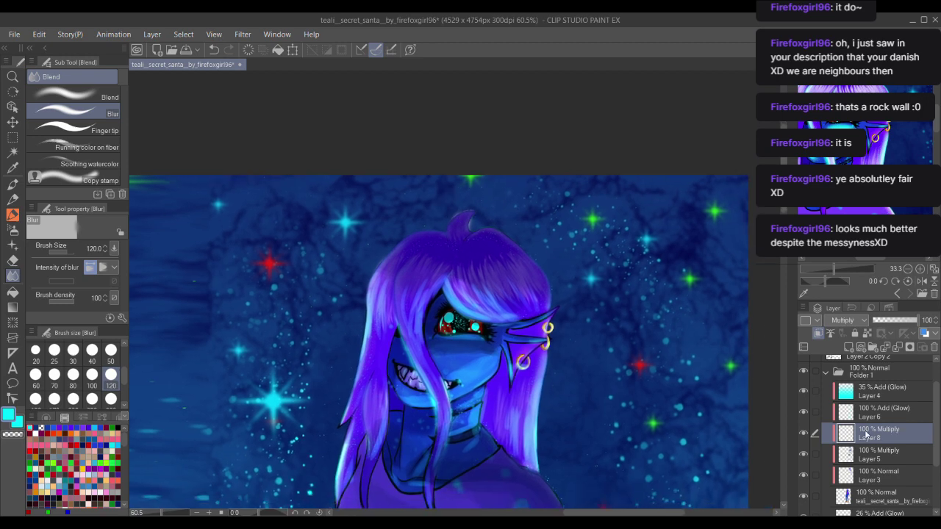
# Step: Sample the hair's dark blue shading colour from the older Multiply layer, picking from that layer only
pyautogui.click(877, 454)
pyautogui.press('i')
pyautogui.click(478, 244)
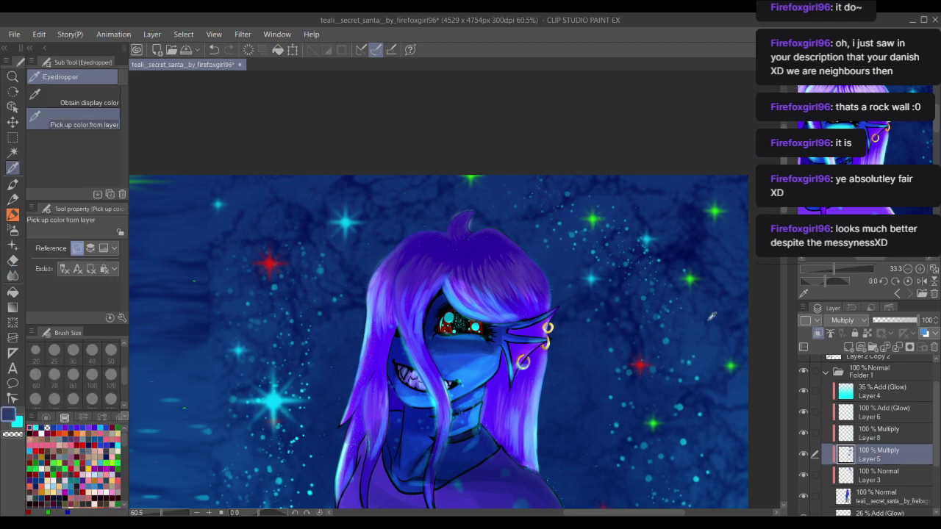
# Step: Shade the crown of the hair on the new Multiply layer with the SAI-style marker, using brush sizes 30, 50 and 120
pyautogui.click(886, 440)
pyautogui.press('p')
pyautogui.moveTo(437, 232); pyautogui.dragTo(433, 239)
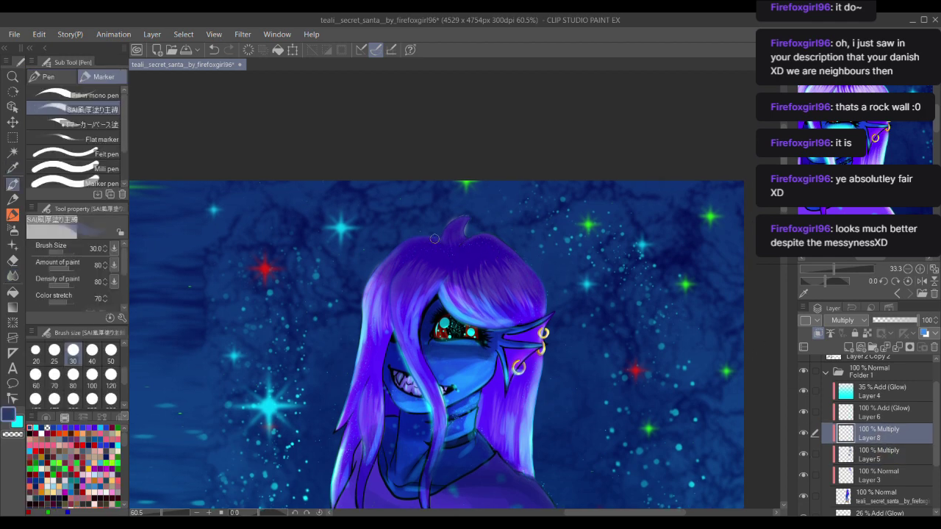
pyautogui.click(111, 350)
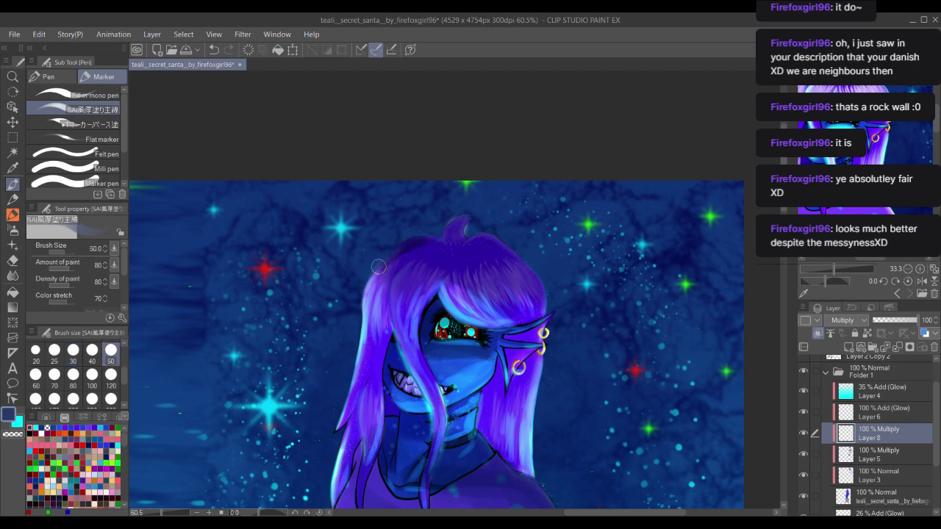
pyautogui.click(111, 375)
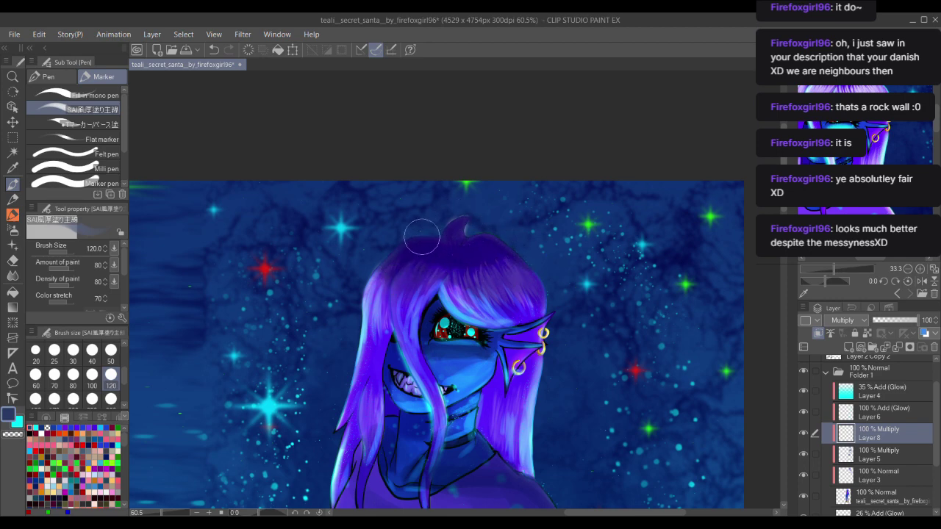
pyautogui.moveTo(383, 267); pyautogui.dragTo(324, 263)
pyautogui.scroll(1, 375, 243)
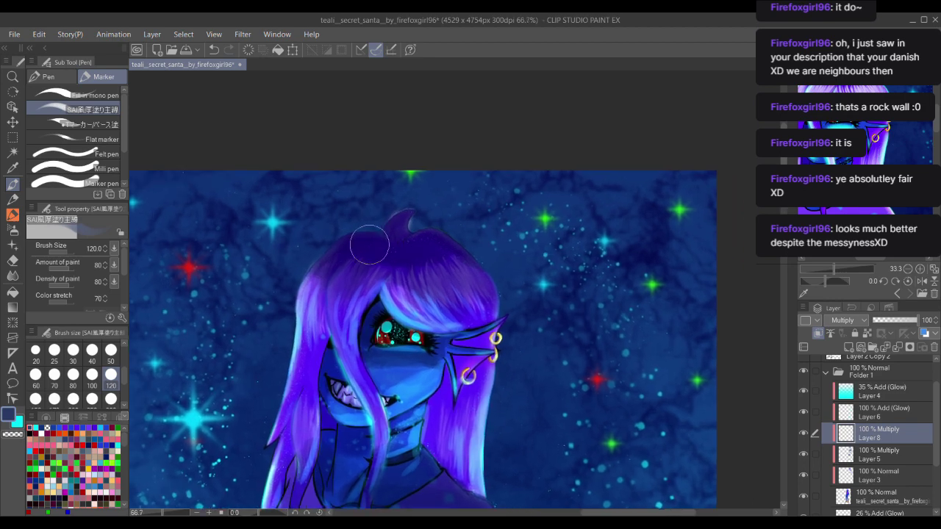
# Step: Blend the dark shading from the crown down into the fringe strands with the marker at size 50
pyautogui.scroll(1, 338, 252)
pyautogui.click(111, 354)
pyautogui.moveTo(374, 248)
pyautogui.mouseDown()
pyautogui.moveTo(368, 301)
pyautogui.moveTo(389, 295)
pyautogui.mouseUp()
pyautogui.moveTo(400, 259); pyautogui.dragTo(433, 312)
pyautogui.moveTo(417, 251); pyautogui.dragTo(469, 290)
pyautogui.moveTo(424, 254); pyautogui.dragTo(492, 286)
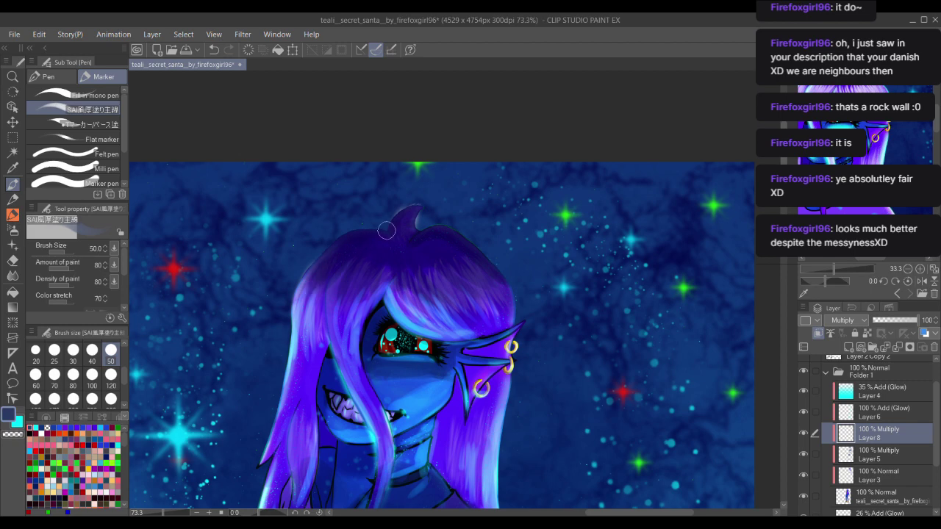
pyautogui.scroll(-2, 414, 225)
pyautogui.scroll(-2, 450, 247)
pyautogui.scroll(5, 396, 237)
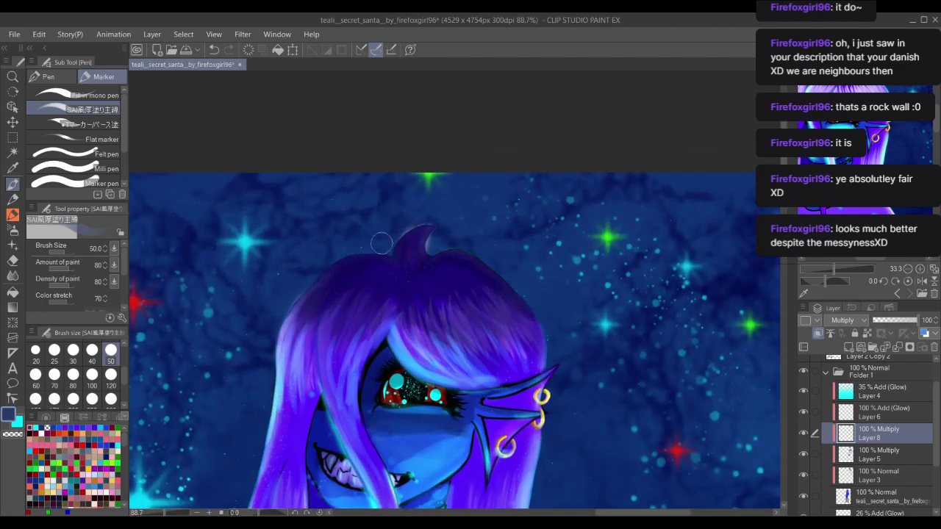
# Step: Outline the top of the hair and its tuft in black with the Lineart Pencil at size 12
pyautogui.press('p')
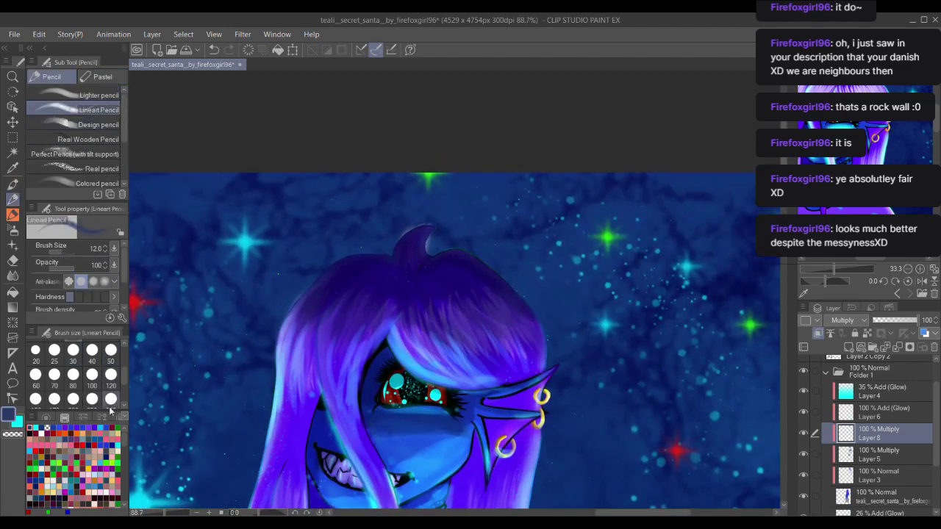
pyautogui.click(46, 417)
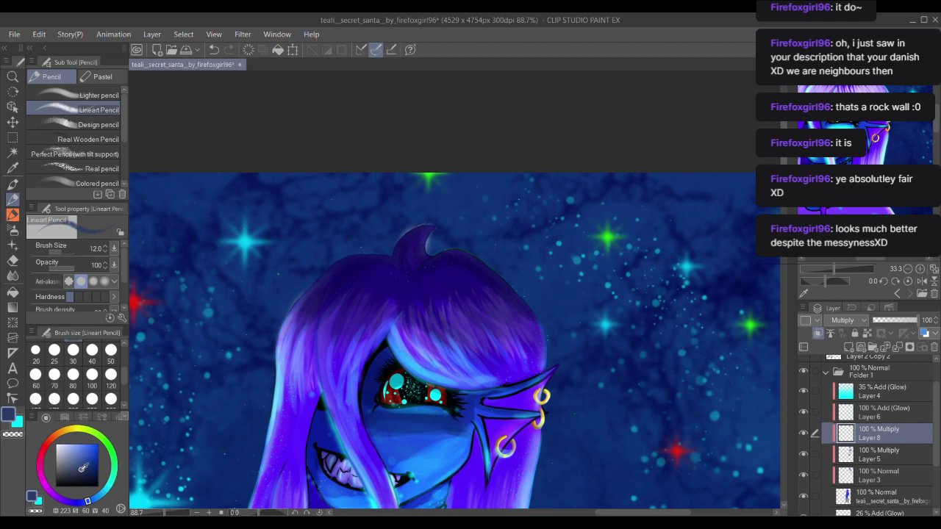
pyautogui.press('x')
pyautogui.moveTo(85, 468); pyautogui.dragTo(159, 494)
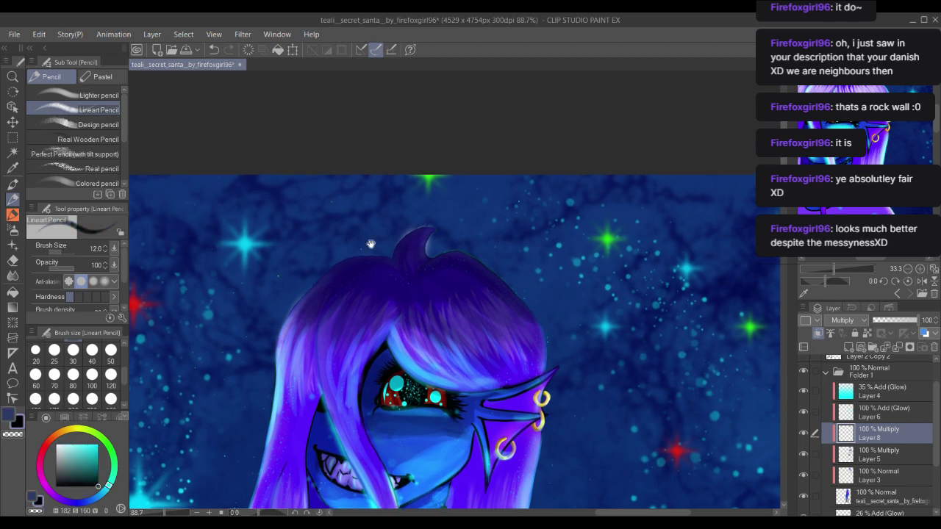
pyautogui.scroll(5, 346, 250)
pyautogui.moveTo(291, 321)
pyautogui.mouseDown()
pyautogui.moveTo(348, 267)
pyautogui.moveTo(441, 253)
pyautogui.mouseUp()
pyautogui.moveTo(285, 327); pyautogui.dragTo(247, 376)
pyautogui.moveTo(442, 262)
pyautogui.mouseDown()
pyautogui.moveTo(470, 223)
pyautogui.moveTo(528, 202)
pyautogui.moveTo(517, 254)
pyautogui.moveTo(569, 244)
pyautogui.mouseUp()
pyautogui.moveTo(510, 207); pyautogui.dragTo(432, 195)
pyautogui.moveTo(521, 243); pyautogui.dragTo(620, 333)
pyautogui.moveTo(586, 305); pyautogui.dragTo(644, 380)
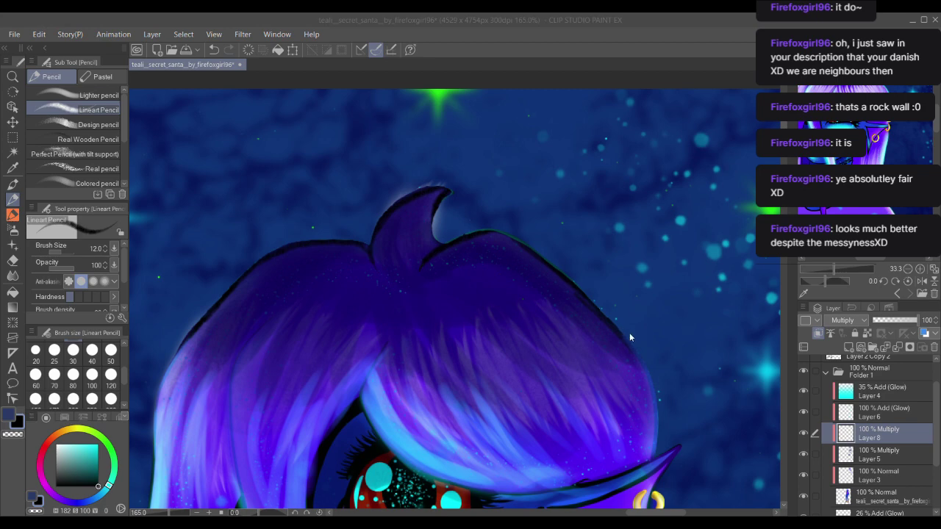
pyautogui.click(574, 313)
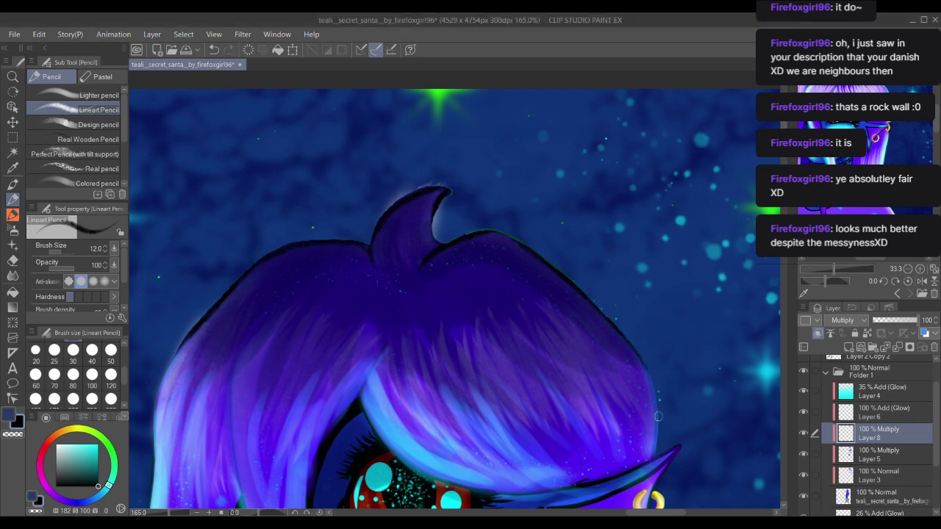
# Step: Select the 42% opacity sketch layer, Layer 2 Copy 2, above the painted figure's folder
pyautogui.scroll(-4, 520, 280)
pyautogui.scroll(-6, 520, 280)
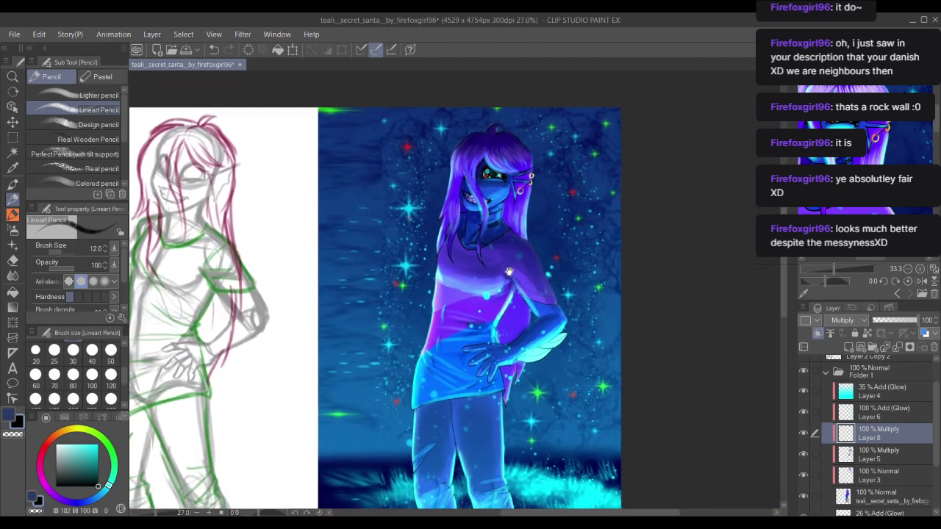
pyautogui.moveTo(509, 271); pyautogui.dragTo(474, 221)
pyautogui.scroll(-1, 515, 280)
pyautogui.scroll(-1, 554, 298)
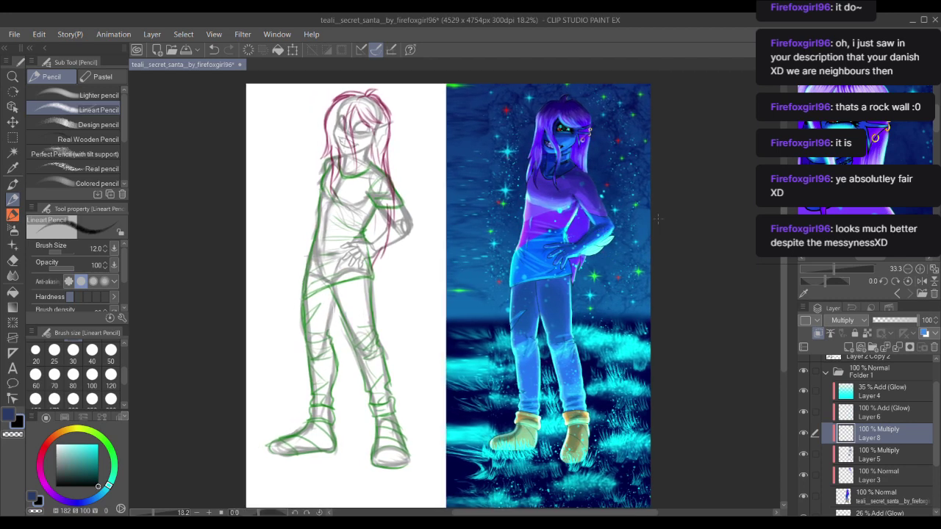
pyautogui.moveTo(594, 211); pyautogui.dragTo(613, 234)
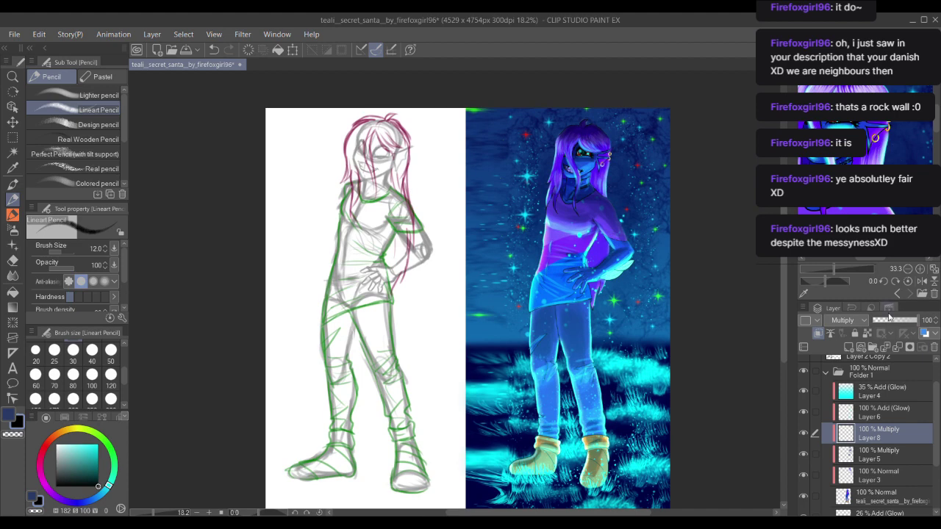
pyautogui.scroll(2, 867, 382)
pyautogui.click(872, 371)
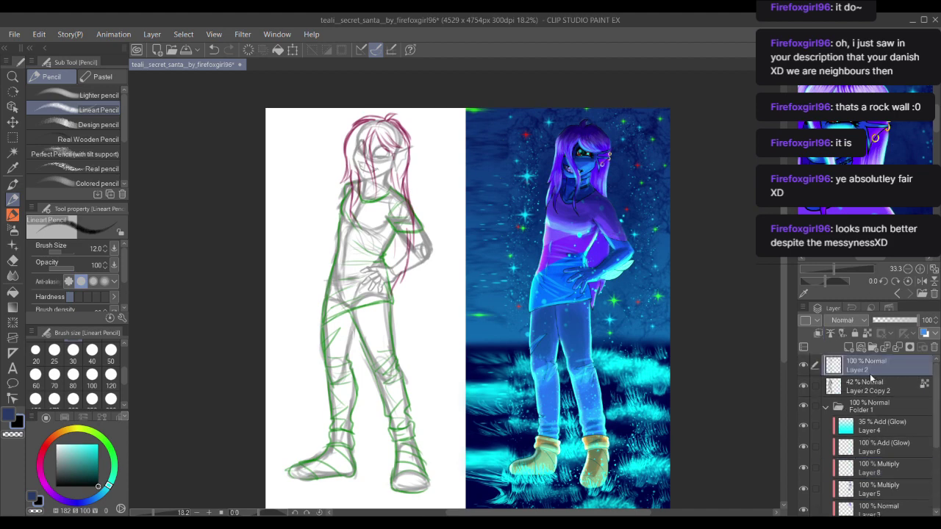
pyautogui.click(880, 390)
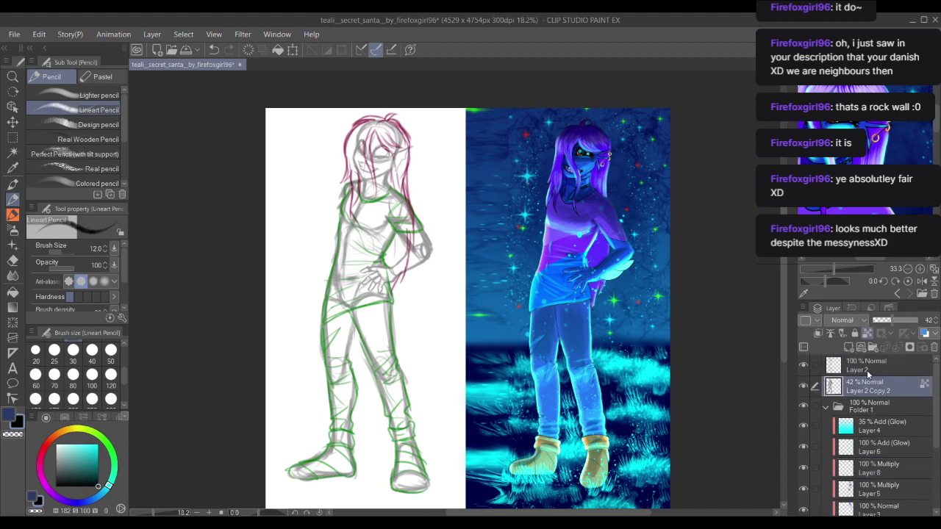
# Step: Rework the corner of the sketched face's mouth with the Lighter pencil at size 20
pyautogui.scroll(4, 360, 127)
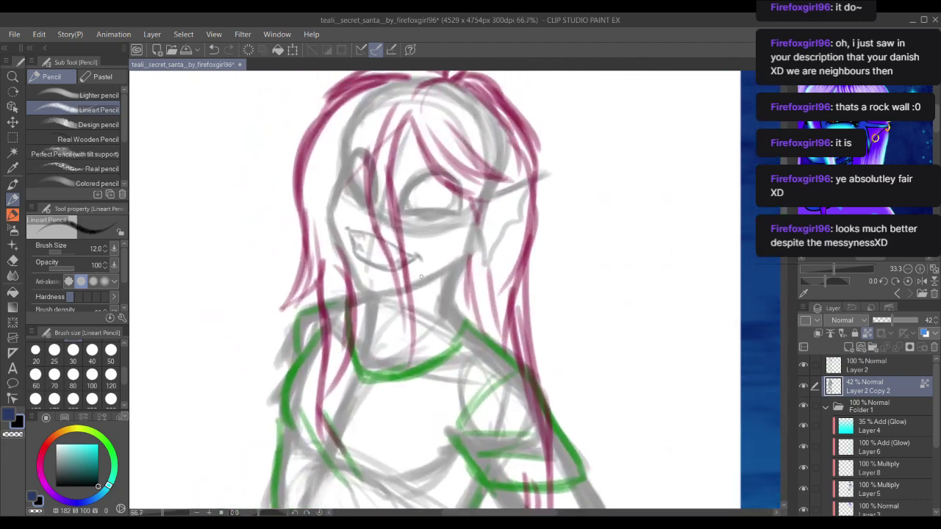
pyautogui.scroll(2, 253, 205)
pyautogui.click(95, 94)
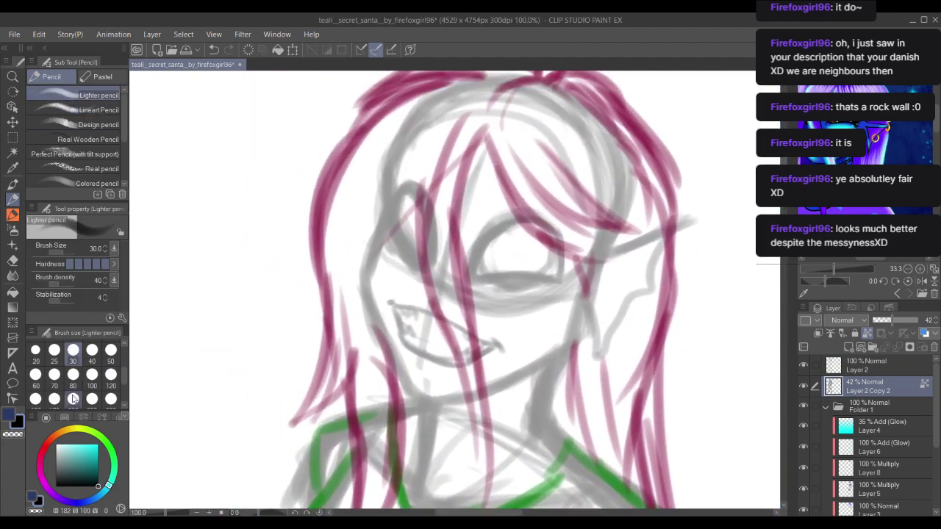
pyautogui.click(35, 349)
pyautogui.moveTo(557, 349); pyautogui.dragTo(497, 324)
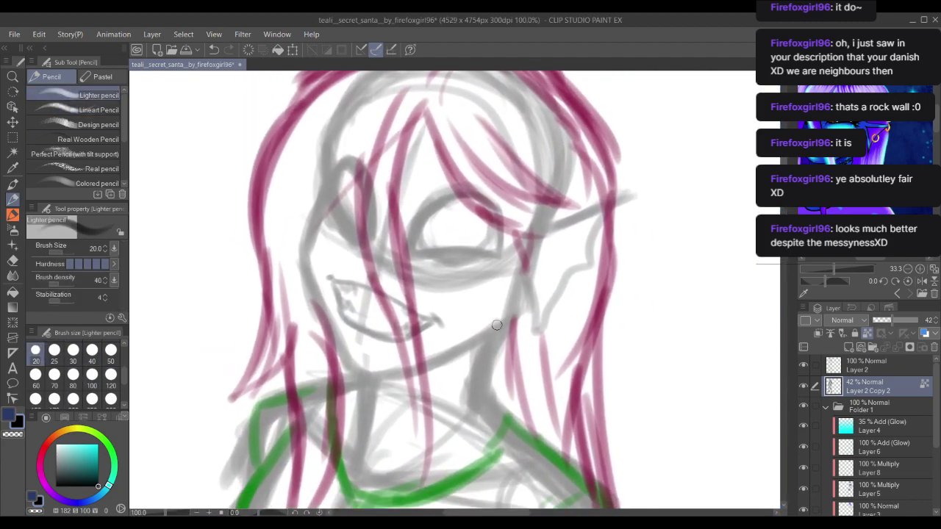
pyautogui.moveTo(434, 313)
pyautogui.mouseDown()
pyautogui.moveTo(443, 325)
pyautogui.moveTo(409, 313)
pyautogui.moveTo(419, 326)
pyautogui.mouseUp()
pyautogui.moveTo(454, 273); pyautogui.dragTo(411, 261)
pyautogui.moveTo(517, 242); pyautogui.dragTo(553, 263)
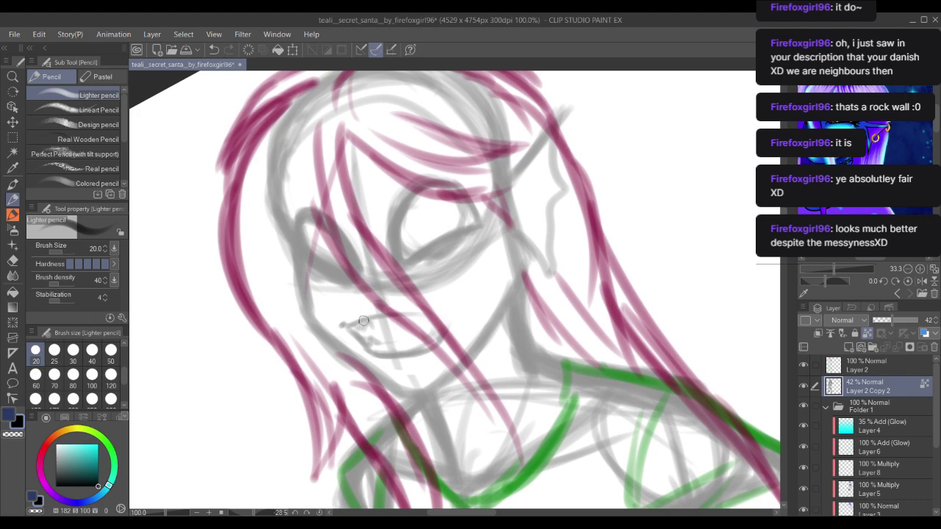
# Step: Turn off the sketch layer's transparent pixel lock and extend the mouth into a wider, upturned grin with the Lighter pencil at size 17
pyautogui.scroll(2, 123, 372)
pyautogui.click(110, 350)
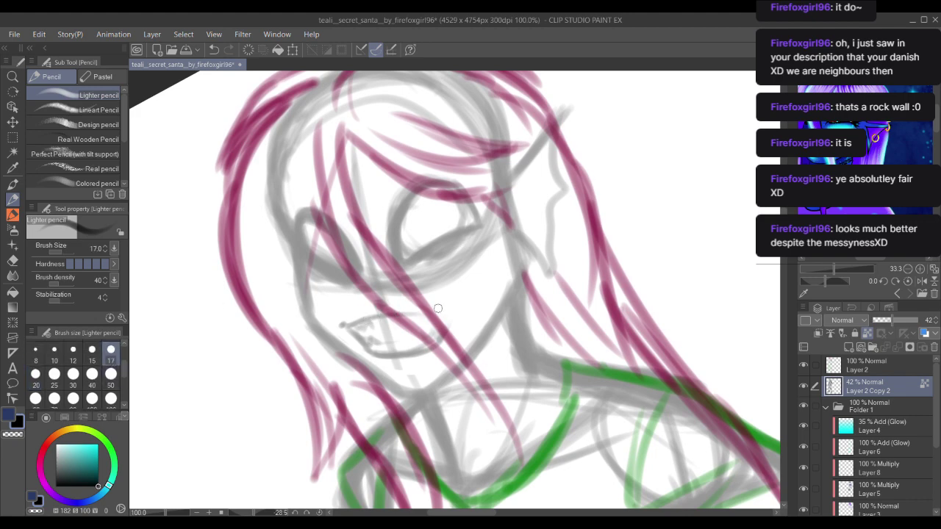
pyautogui.click(868, 333)
pyautogui.moveTo(420, 308)
pyautogui.mouseDown()
pyautogui.moveTo(445, 314)
pyautogui.moveTo(372, 317)
pyautogui.moveTo(460, 305)
pyautogui.moveTo(488, 289)
pyautogui.moveTo(444, 329)
pyautogui.moveTo(459, 308)
pyautogui.moveTo(441, 324)
pyautogui.moveTo(427, 313)
pyautogui.moveTo(448, 313)
pyautogui.moveTo(426, 335)
pyautogui.mouseUp()
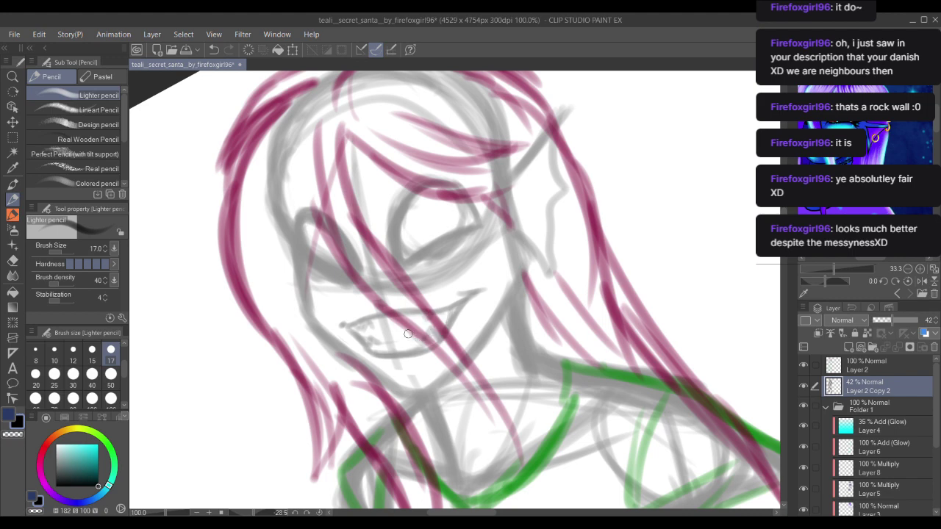
pyautogui.moveTo(462, 295); pyautogui.dragTo(481, 291)
pyautogui.click(319, 512)
pyautogui.moveTo(335, 333); pyautogui.dragTo(343, 252)
pyautogui.scroll(-5, 357, 243)
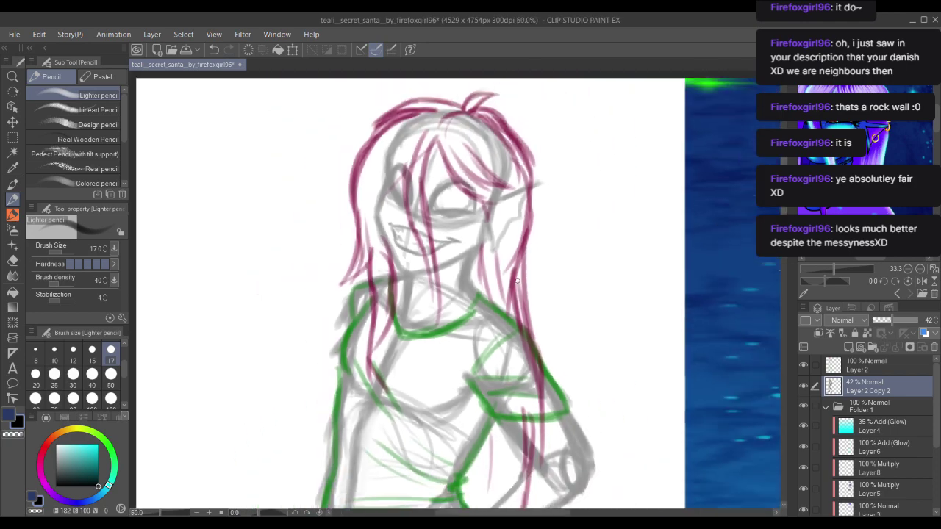
pyautogui.moveTo(506, 298); pyautogui.dragTo(448, 261)
pyautogui.scroll(-1, 441, 279)
pyautogui.scroll(-4, 447, 260)
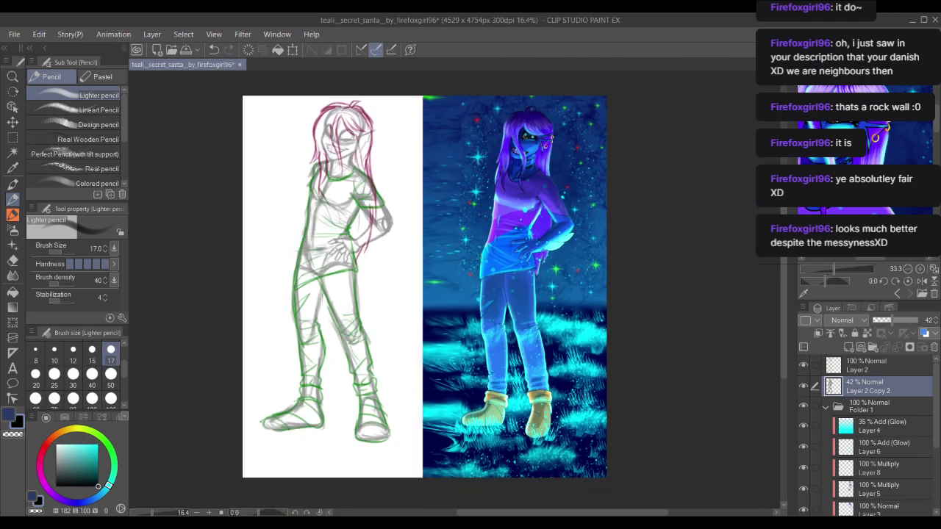
pyautogui.scroll(1, 333, 380)
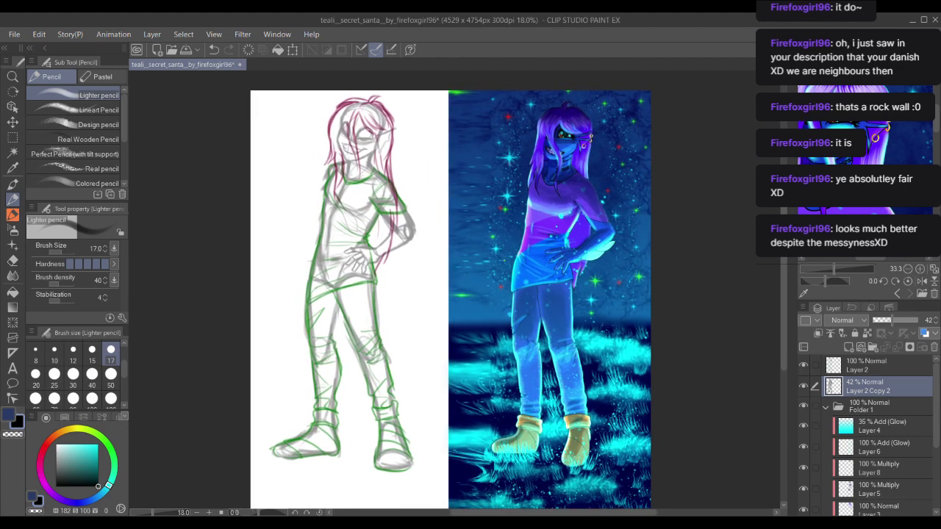
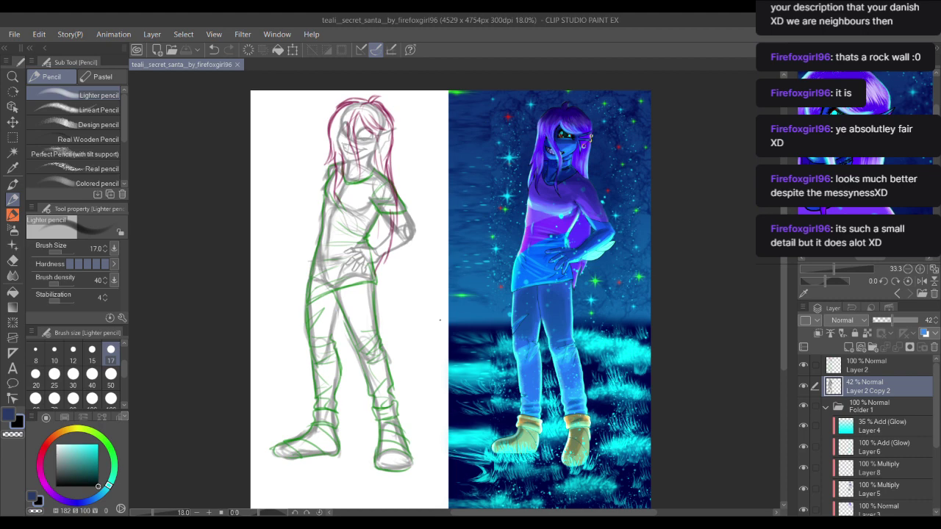
# Step: Select the coloured line layer, Layer 2, and lasso around the whole sketched figure
pyautogui.click(877, 368)
pyautogui.press('m')
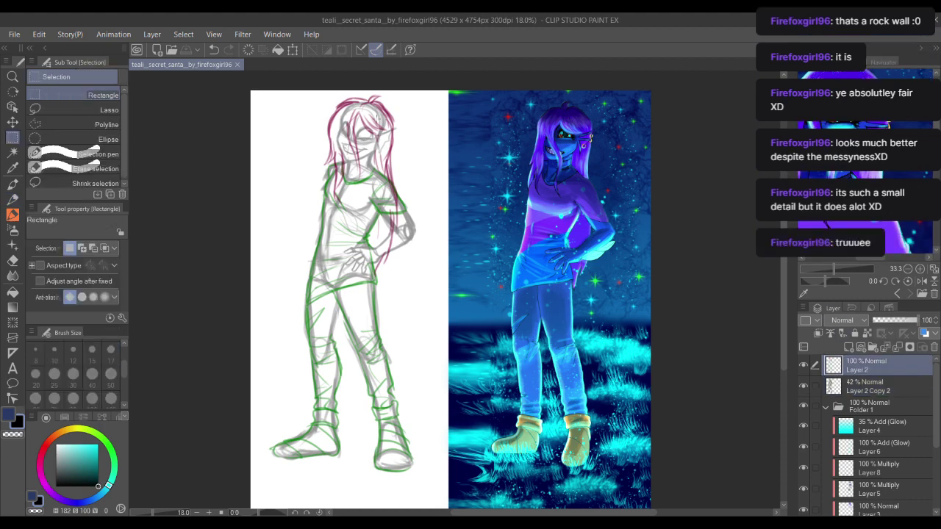
pyautogui.press('m')
pyautogui.moveTo(406, 121)
pyautogui.mouseDown()
pyautogui.moveTo(389, 81)
pyautogui.moveTo(244, 214)
pyautogui.moveTo(228, 461)
pyautogui.moveTo(327, 507)
pyautogui.moveTo(448, 423)
pyautogui.moveTo(425, 131)
pyautogui.mouseUp()
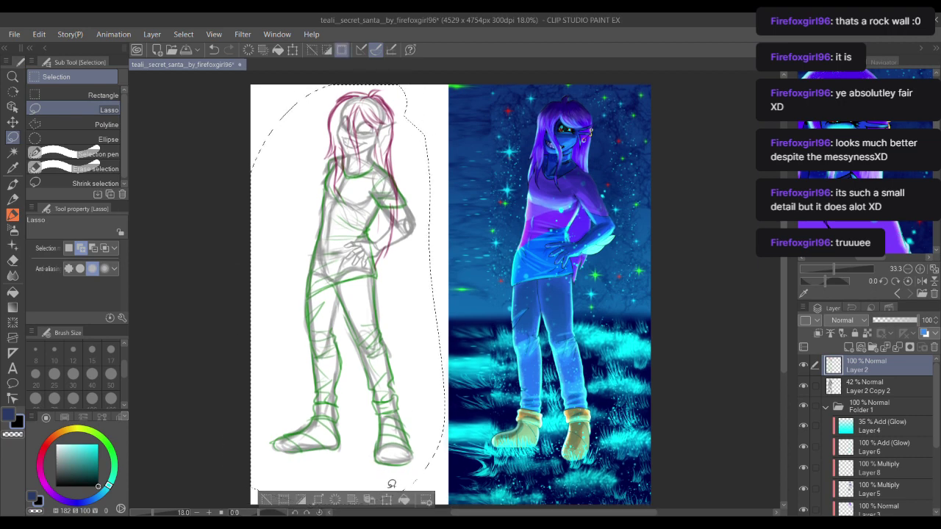
# Step: Try to copy the selected coloured lines to a new layer and move them over the painted figure
pyautogui.click(370, 499)
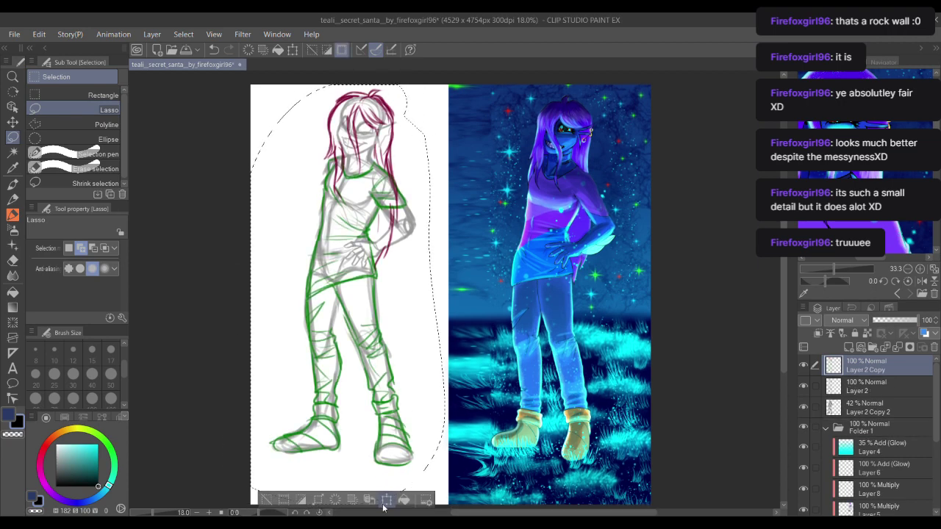
pyautogui.click(386, 500)
pyautogui.moveTo(363, 341); pyautogui.dragTo(562, 349)
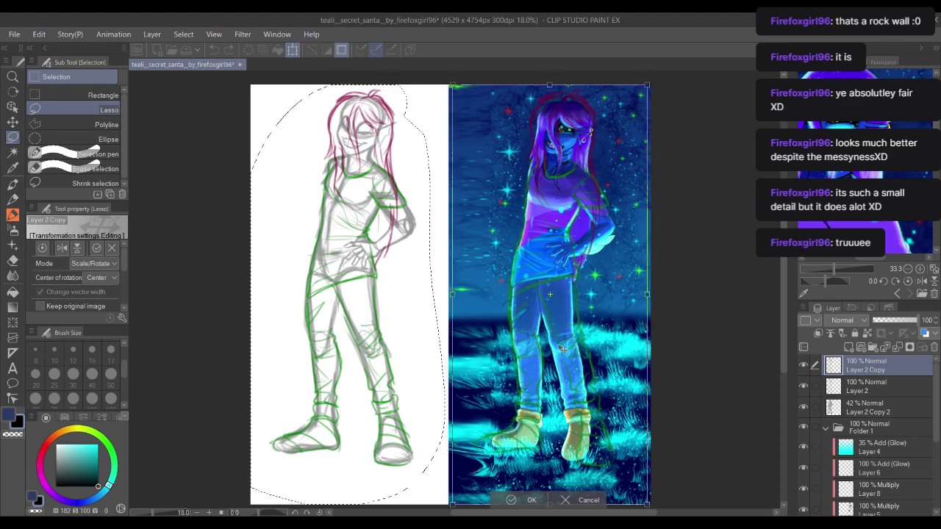
pyautogui.click(530, 499)
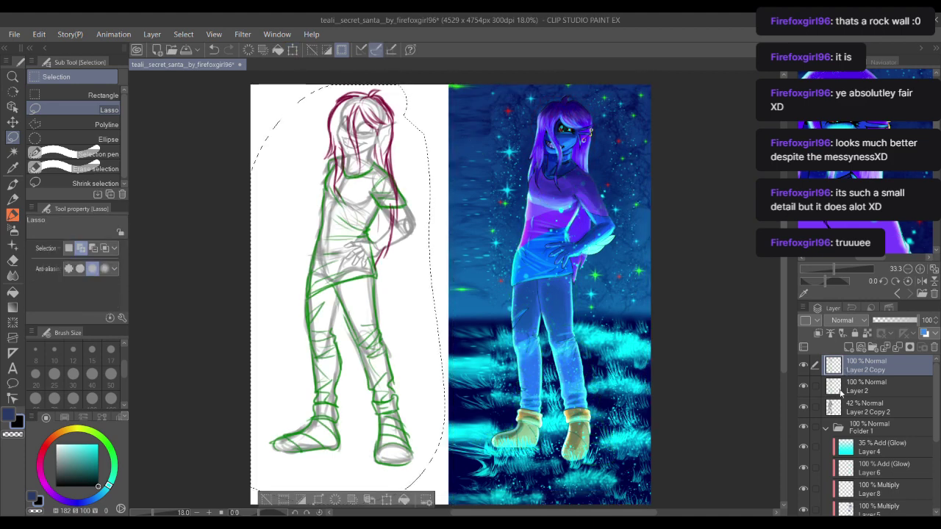
pyautogui.hotkey('ctrl', 'e')
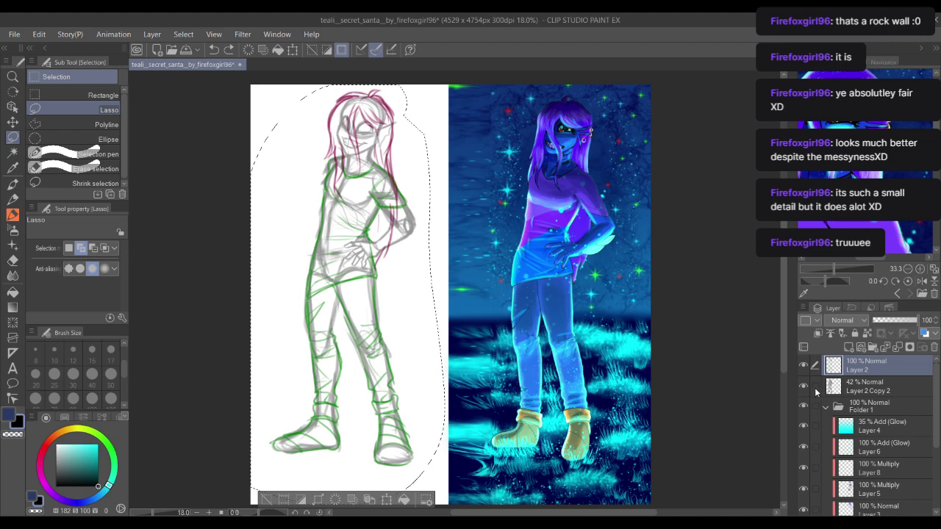
# Step: Add Layer 2 Copy 2 to the layer selection and paste copies of both sketch layers in place
pyautogui.click(815, 386)
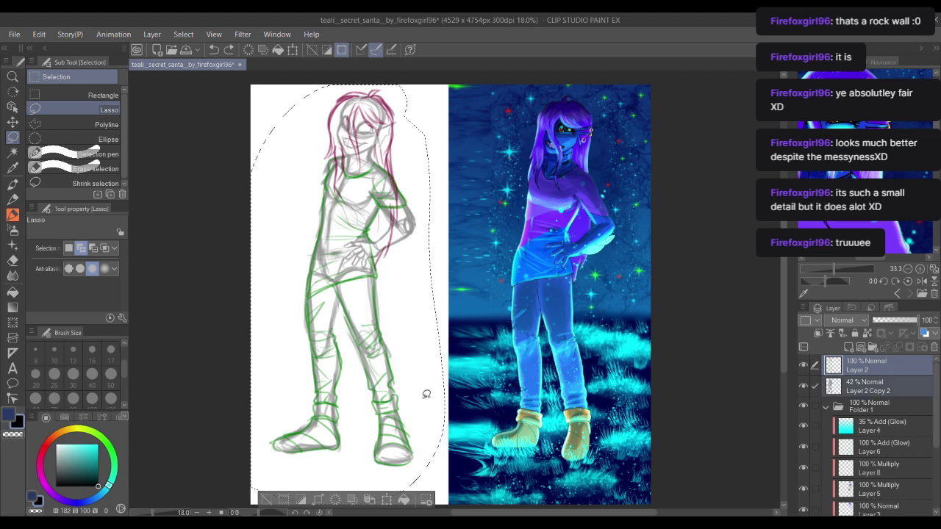
pyautogui.hotkey('ctrl', 'v')
pyautogui.click(386, 501)
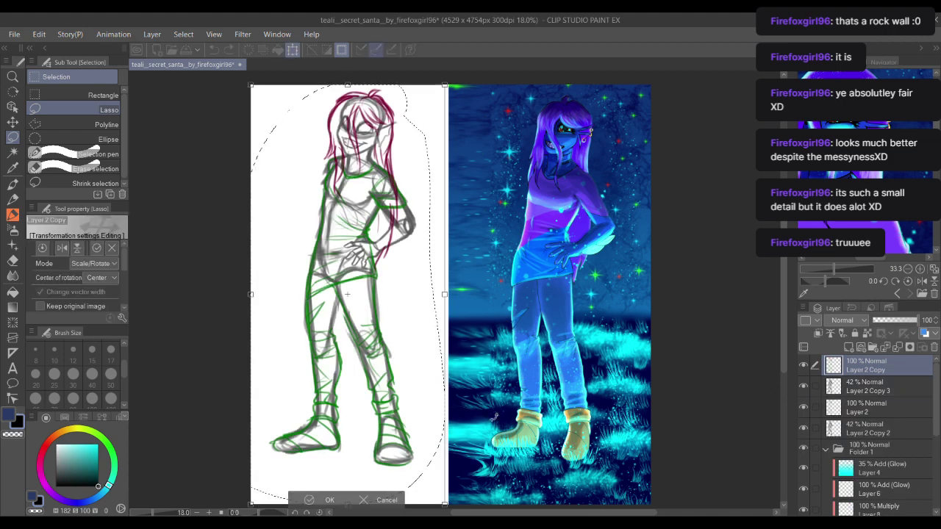
pyautogui.press('Return')
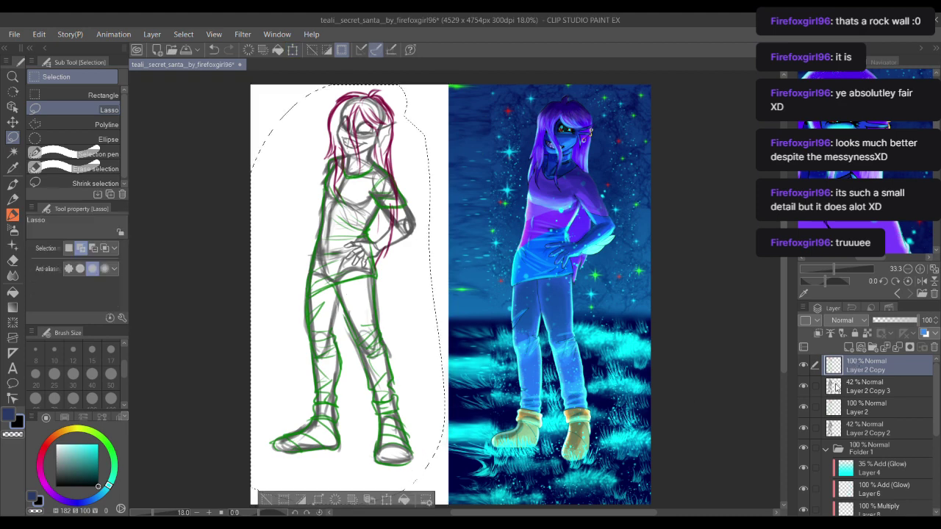
# Step: Move both pasted sketch layers together from the white panel onto the painted figure and apply the transformation
pyautogui.click(386, 501)
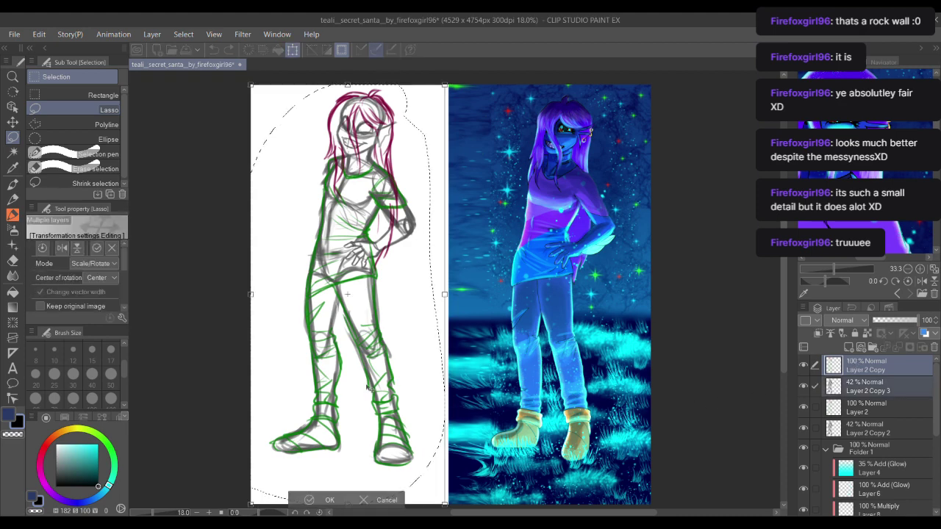
pyautogui.moveTo(376, 393); pyautogui.dragTo(575, 391)
pyautogui.click(515, 501)
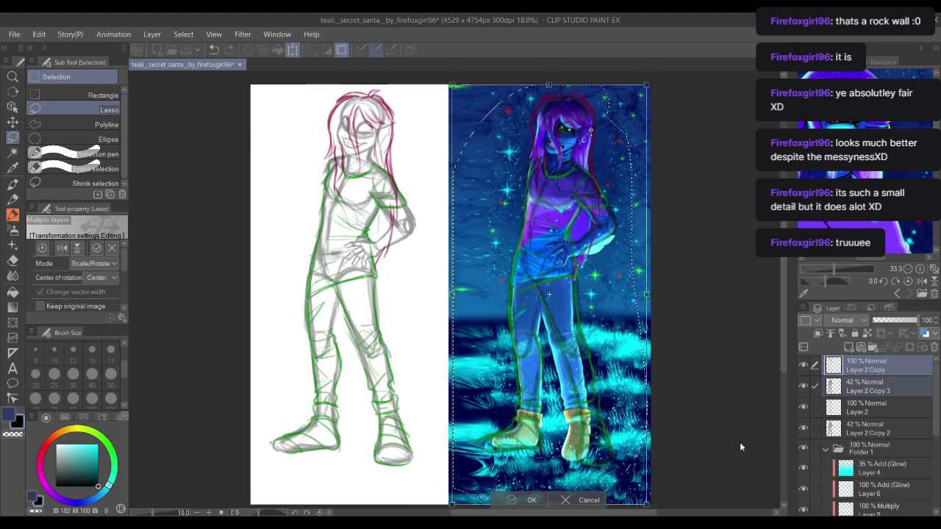
# Step: Lower the opacity of the painting's Folder 1 to 62% beneath the sketch overlay
pyautogui.click(881, 447)
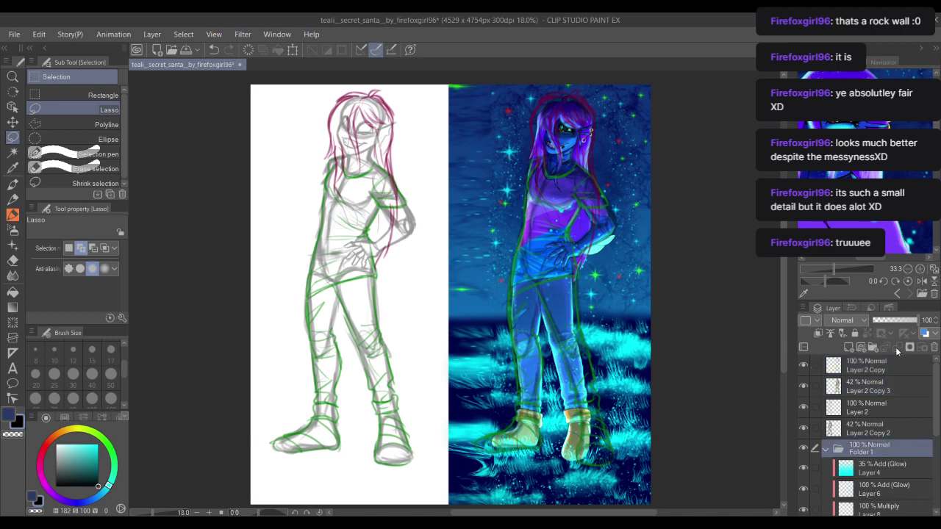
pyautogui.click(899, 318)
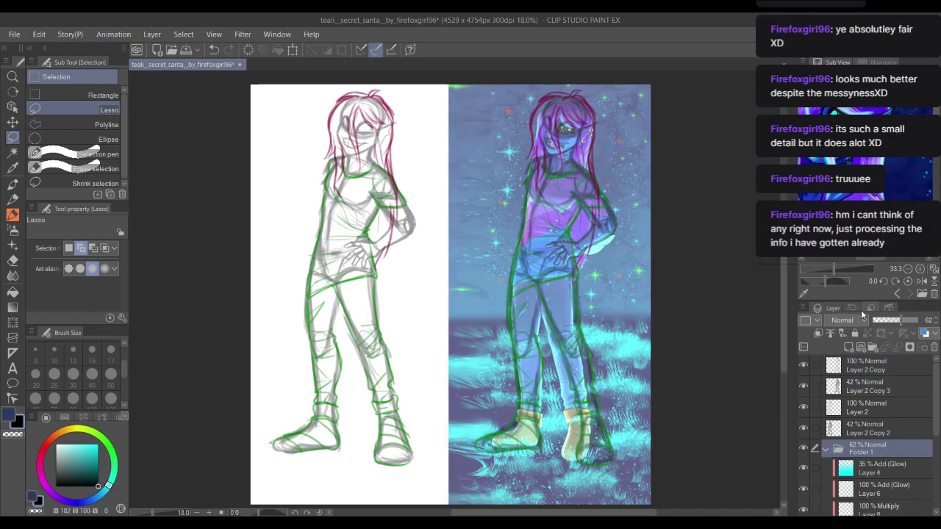
pyautogui.moveTo(637, 271); pyautogui.dragTo(609, 272)
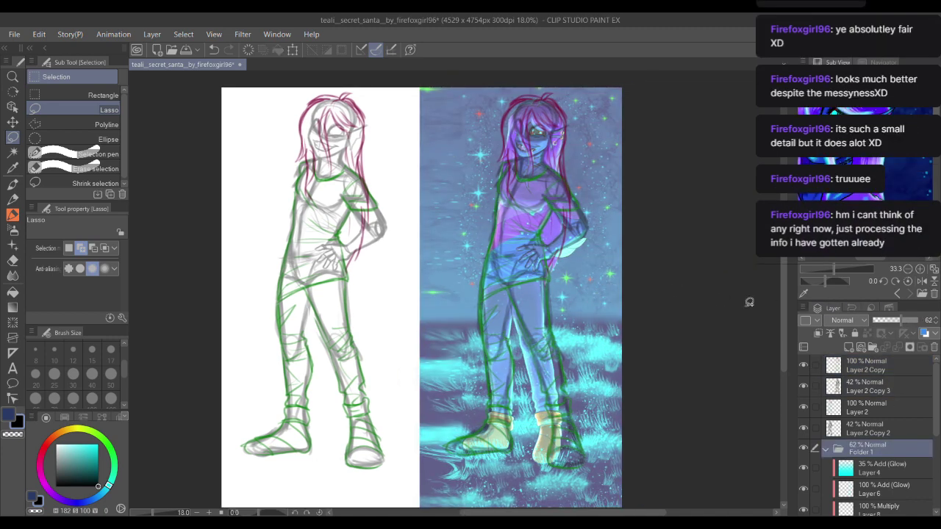
# Step: Undo the folder's opacity change, the placement of the sketch over the painting and the pasted sketch copies
pyautogui.hotkey('ctrl', 'z')
pyautogui.hotkey('ctrl', 'z')
pyautogui.hotkey('ctrl', 'z')
pyautogui.hotkey('ctrl', 'z')
pyautogui.hotkey('ctrl', 'z')
pyautogui.hotkey('ctrl', 'z')
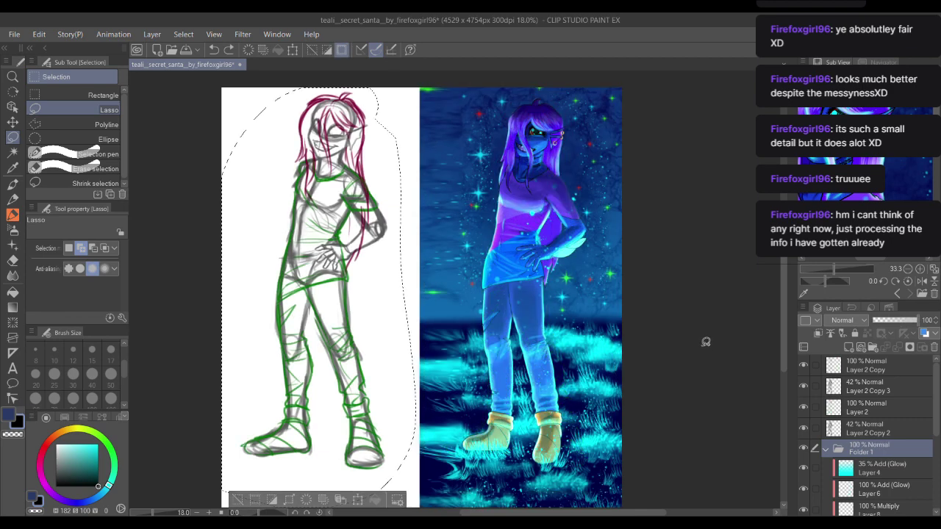
pyautogui.moveTo(647, 309); pyautogui.dragTo(635, 327)
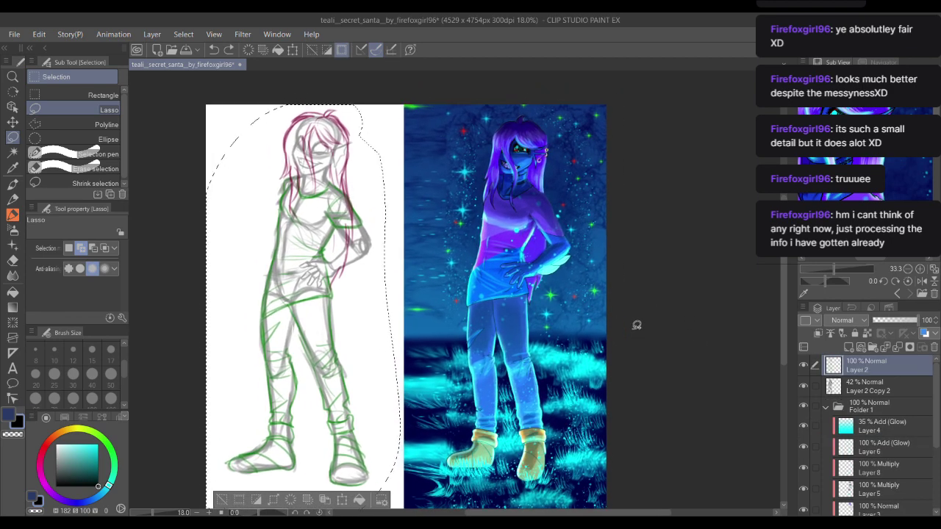
pyautogui.moveTo(540, 289)
pyautogui.mouseDown()
pyautogui.moveTo(543, 277)
pyautogui.moveTo(557, 286)
pyautogui.moveTo(556, 273)
pyautogui.mouseUp()
# Step: Clear the lasso selection around the sketched figure and save the picture
pyautogui.hotkey('ctrl', 'd')
pyautogui.scroll(-2, 556, 286)
pyautogui.scroll(3, 556, 285)
pyautogui.scroll(2, 548, 281)
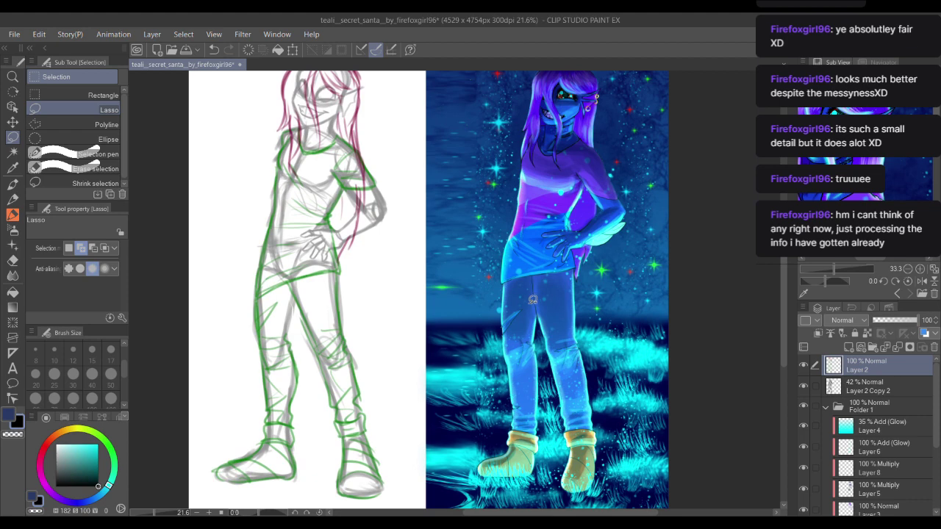
pyautogui.scroll(-3, 534, 299)
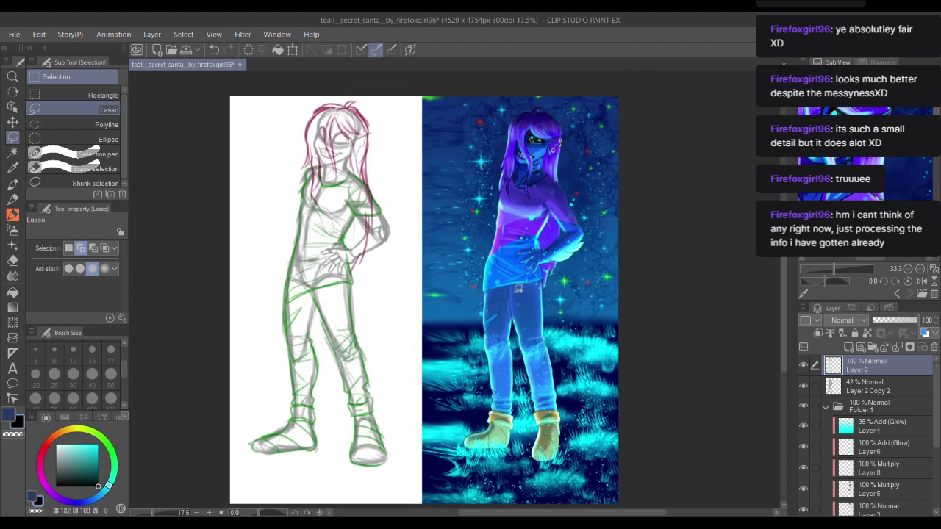
pyautogui.moveTo(516, 299); pyautogui.dragTo(513, 287)
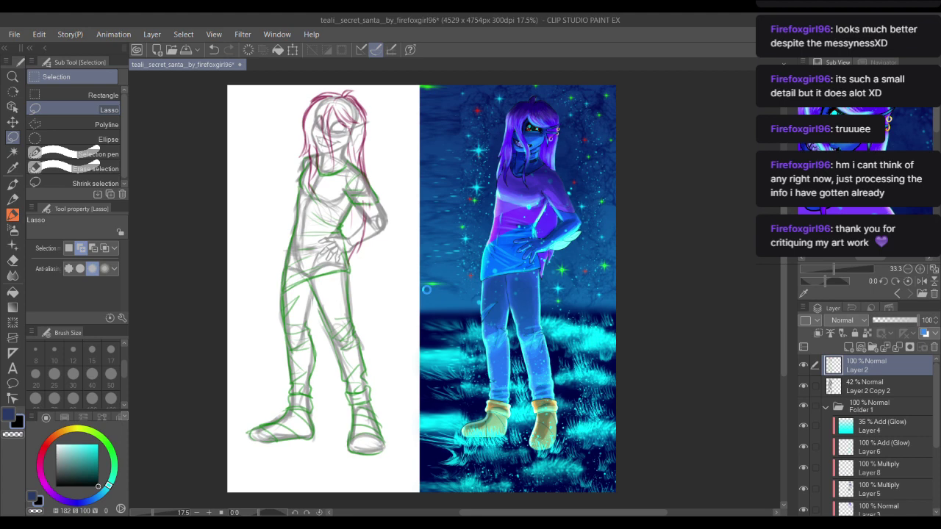
pyautogui.hotkey('ctrl', 's')
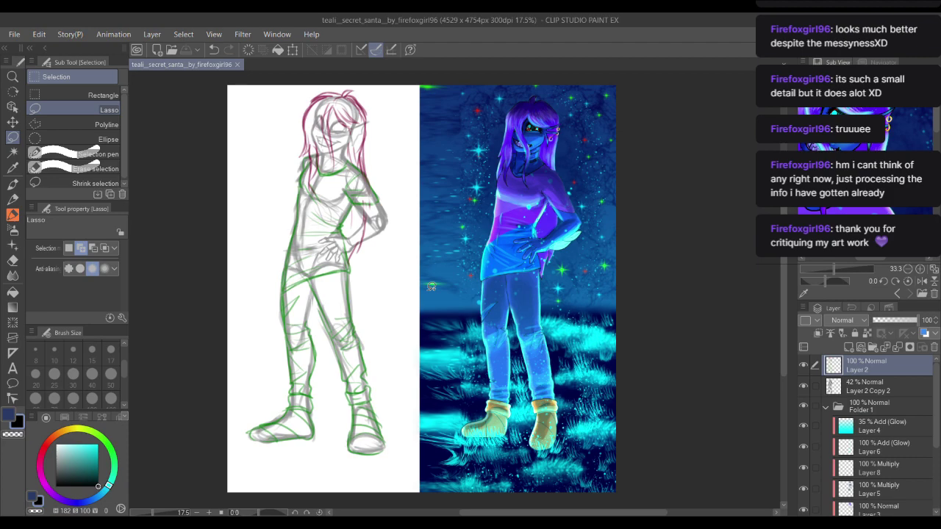
# Step: Sample the sketch hair's magenta and add loose strands beside the face with the SAI-style marker at size 30
pyautogui.scroll(4, 350, 214)
pyautogui.scroll(2, 350, 213)
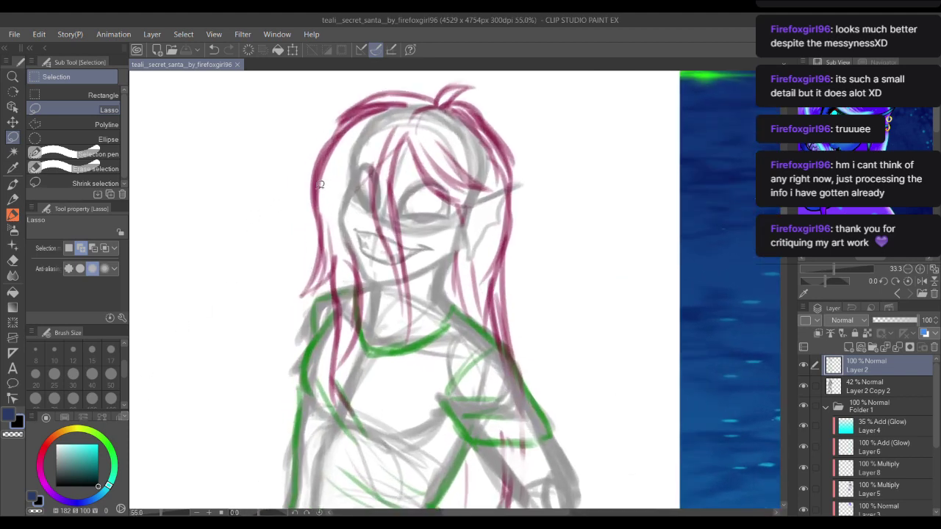
pyautogui.press('p')
pyautogui.keyDown('alt'); pyautogui.click(319, 181); pyautogui.keyUp('alt')
pyautogui.click(73, 375)
pyautogui.moveTo(373, 174); pyautogui.dragTo(334, 249)
pyautogui.hotkey('ctrl', 'z')
pyautogui.hotkey('ctrl', 'z')
pyautogui.moveTo(369, 178)
pyautogui.mouseDown()
pyautogui.moveTo(336, 246)
pyautogui.moveTo(342, 219)
pyautogui.mouseUp()
pyautogui.moveTo(419, 281); pyautogui.dragTo(424, 200)
pyautogui.hotkey('ctrl', '-')
pyautogui.scroll(-4, 423, 199)
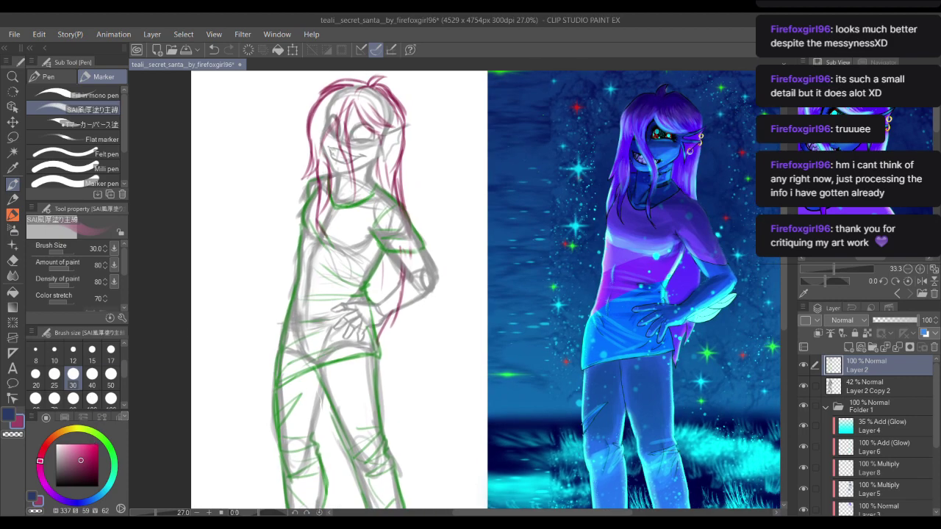
# Step: Switch from the marker to the Lighter pencil at size 17
pyautogui.press('p')
pyautogui.scroll(4, 345, 81)
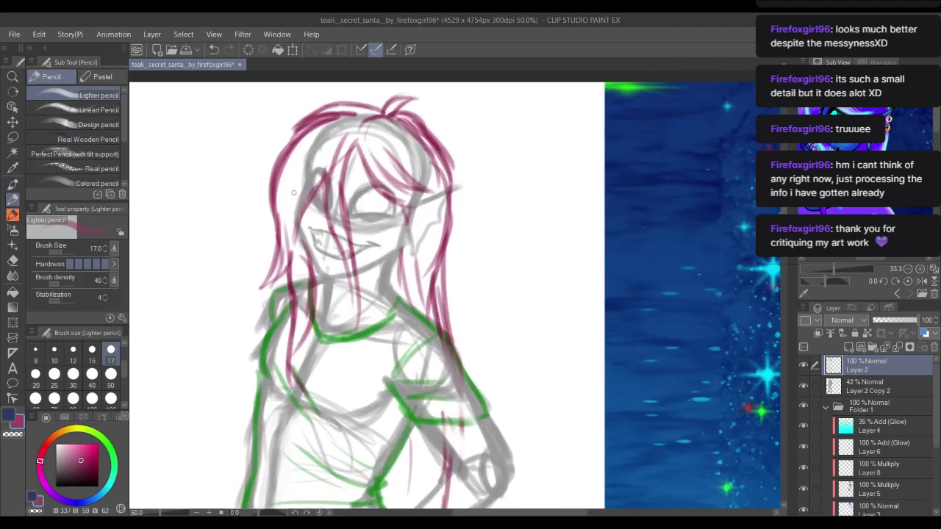
pyautogui.scroll(-5, 305, 214)
pyautogui.moveTo(481, 218); pyautogui.dragTo(466, 232)
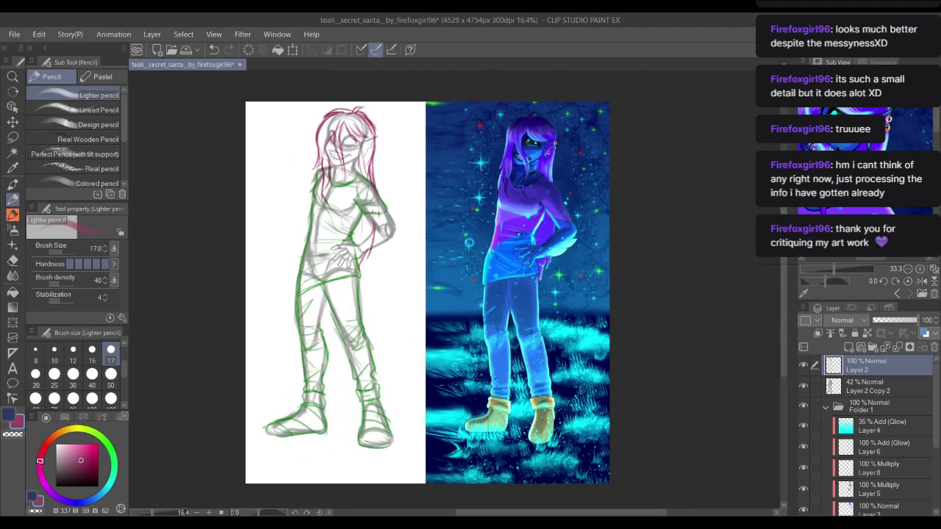
pyautogui.click(351, 510)
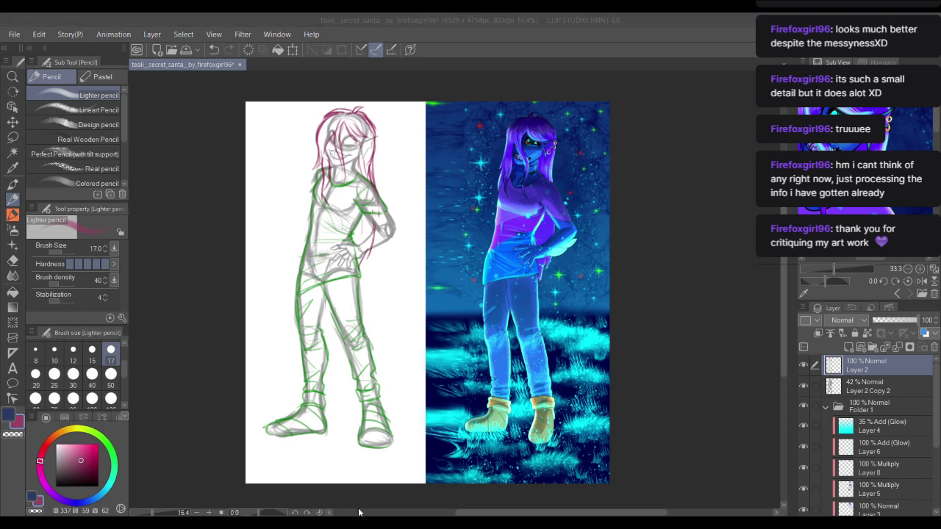